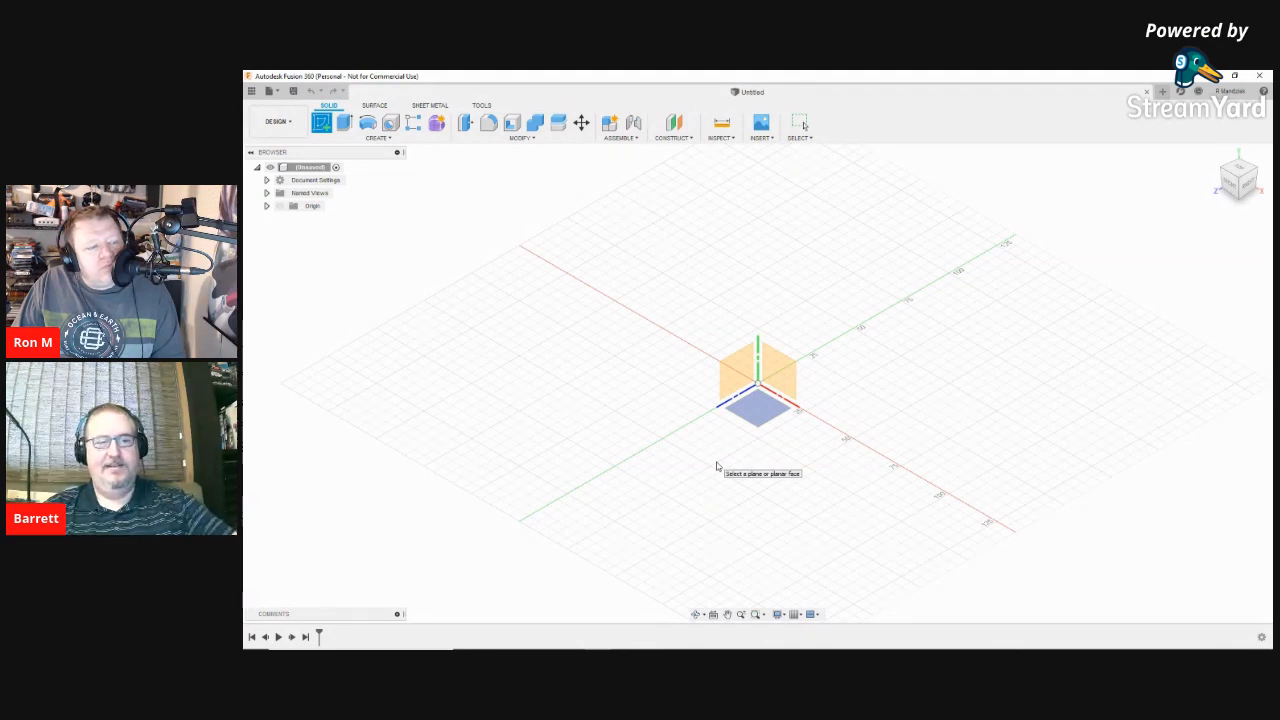
pyautogui.click(299, 124)
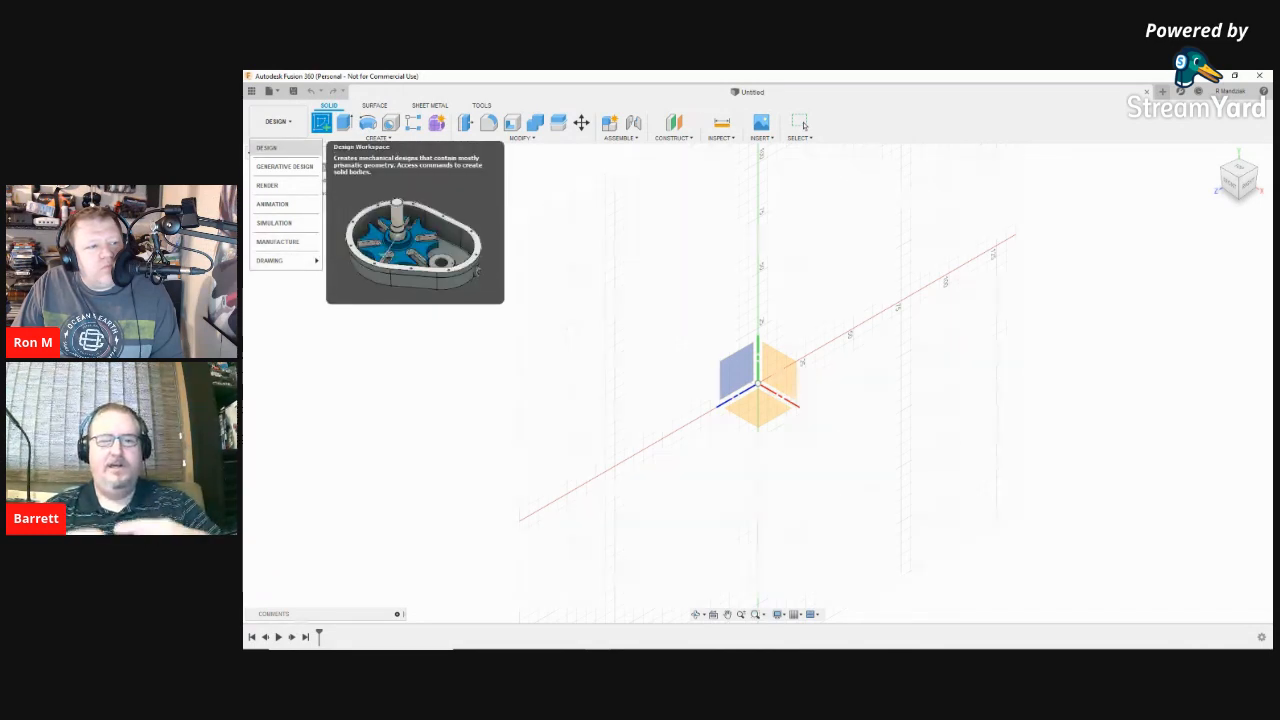
pyautogui.click(293, 149)
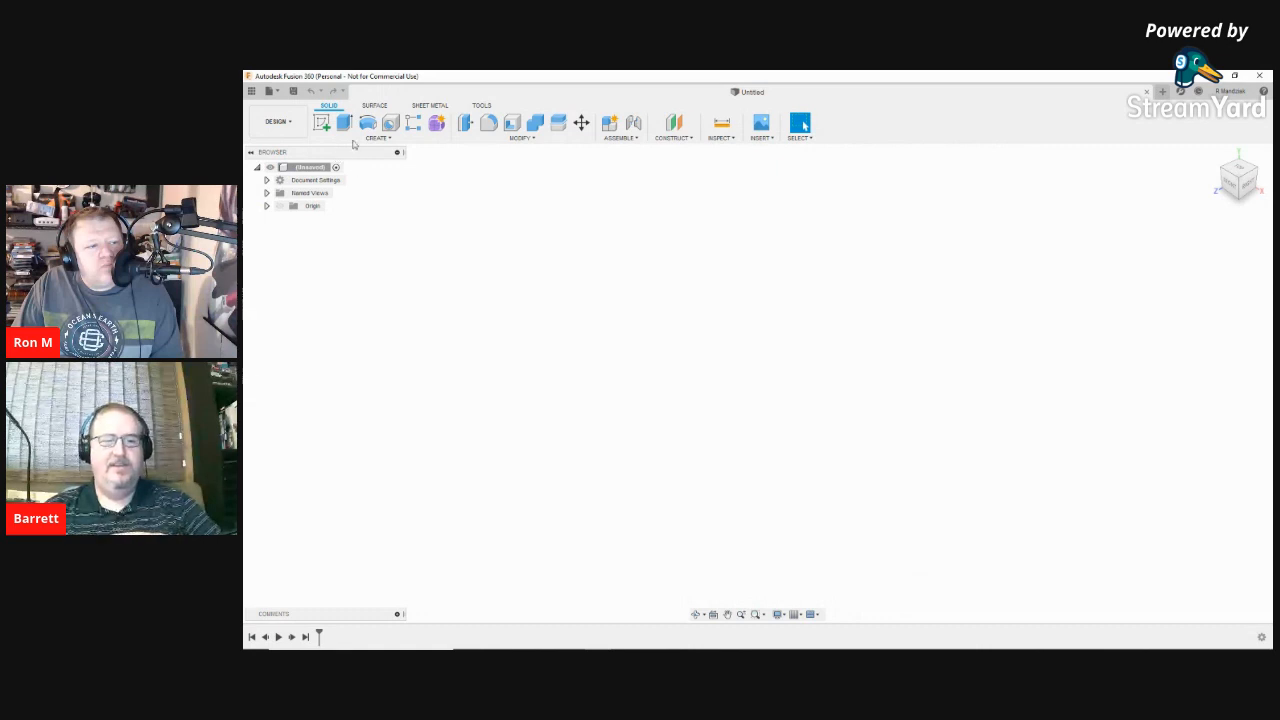
pyautogui.click(319, 123)
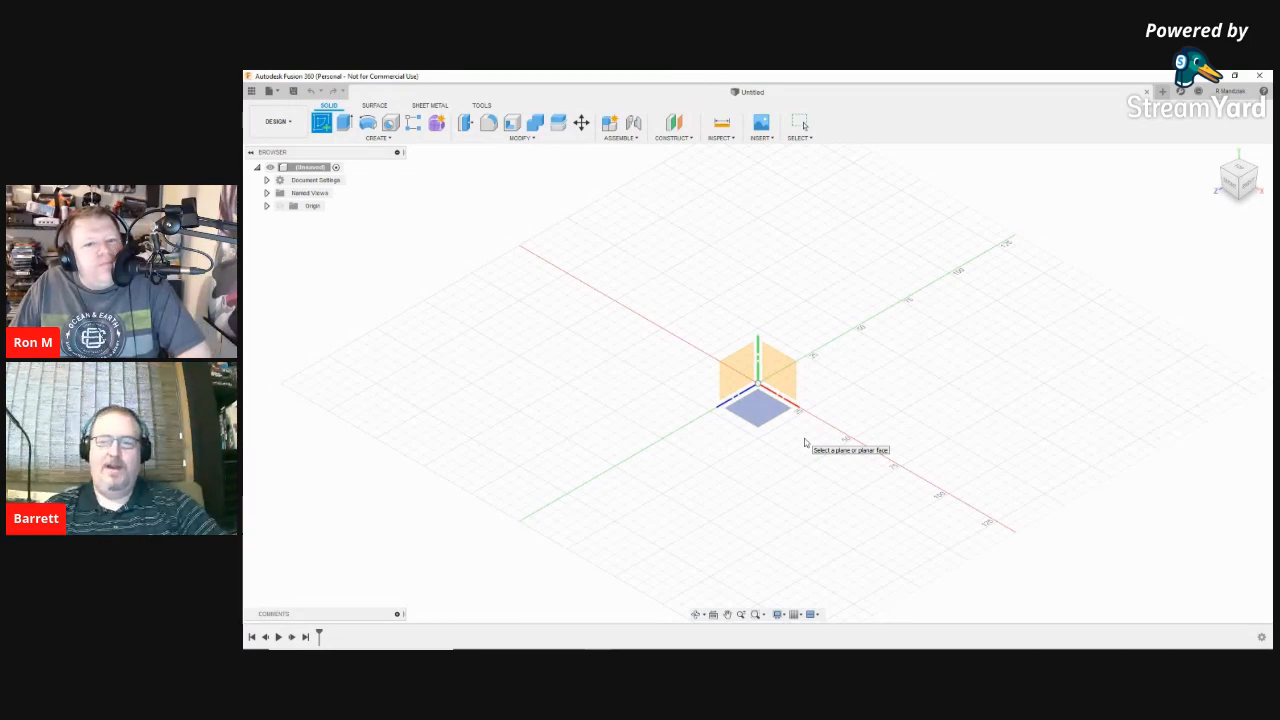
# Step: Set the default modeling orientation to Z up in Preferences, apply it, and cancel the pending sketch
pyautogui.click(1230, 91)
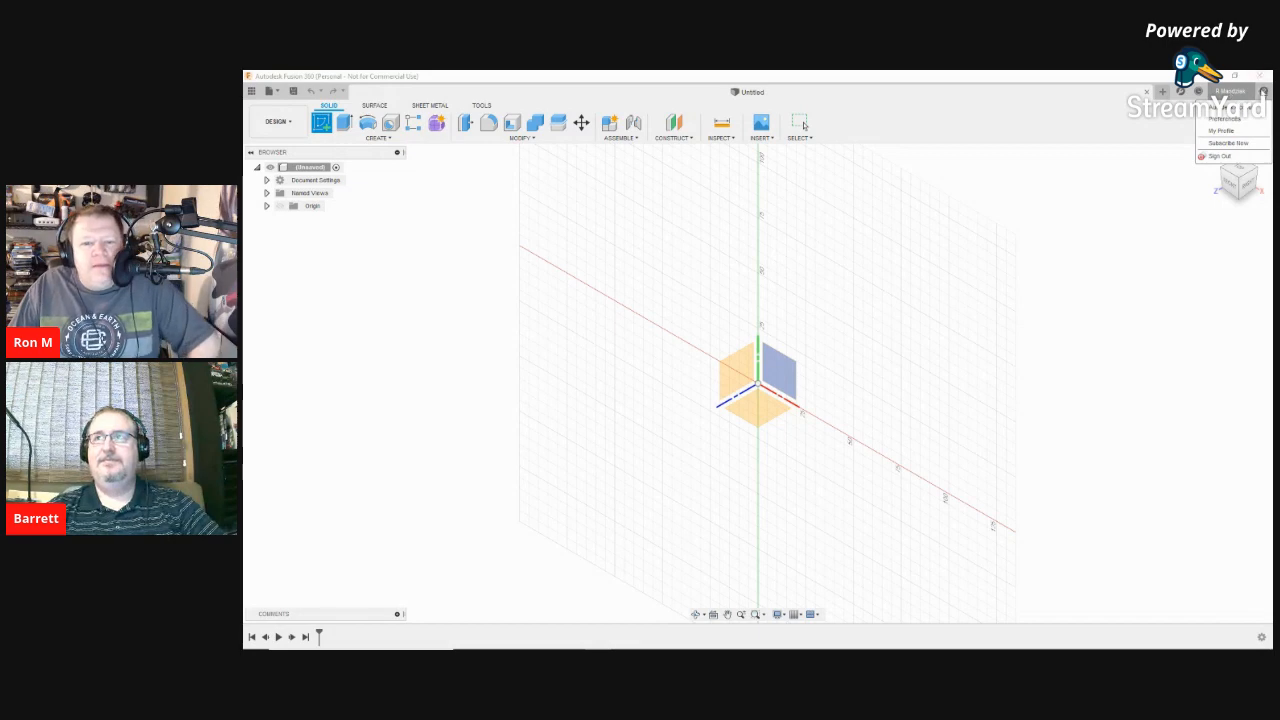
pyautogui.click(1236, 120)
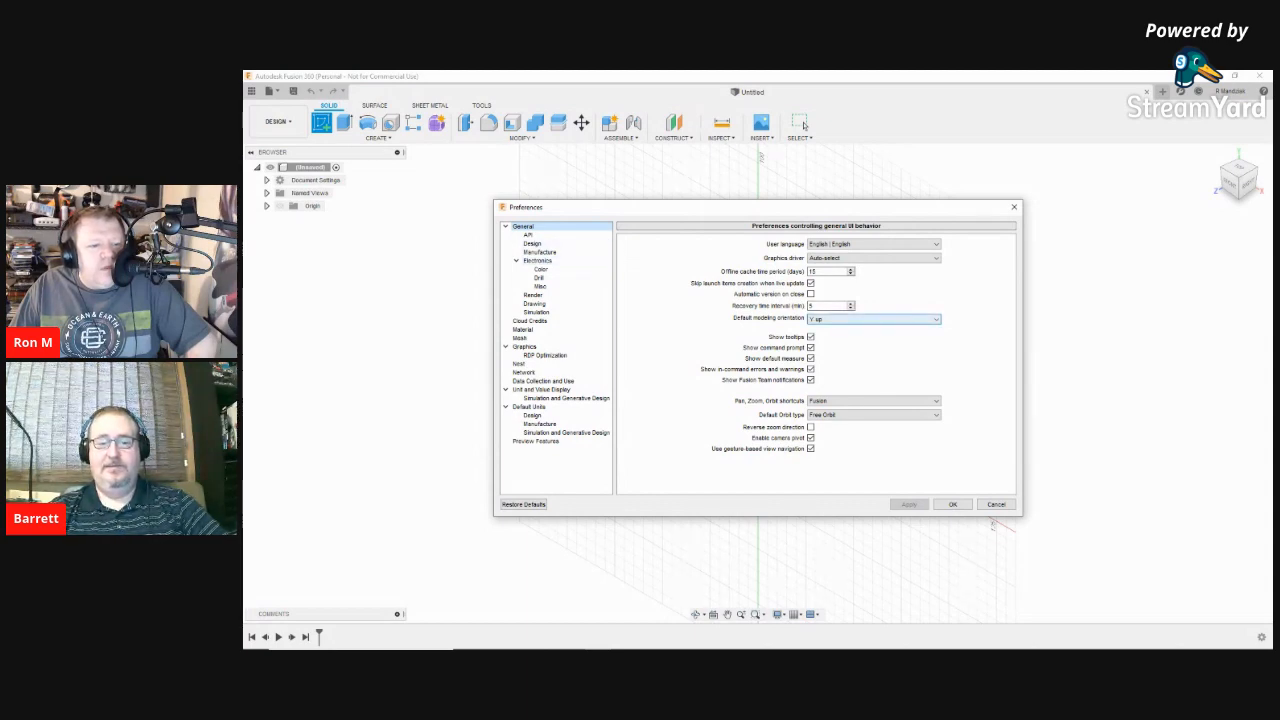
pyautogui.click(873, 318)
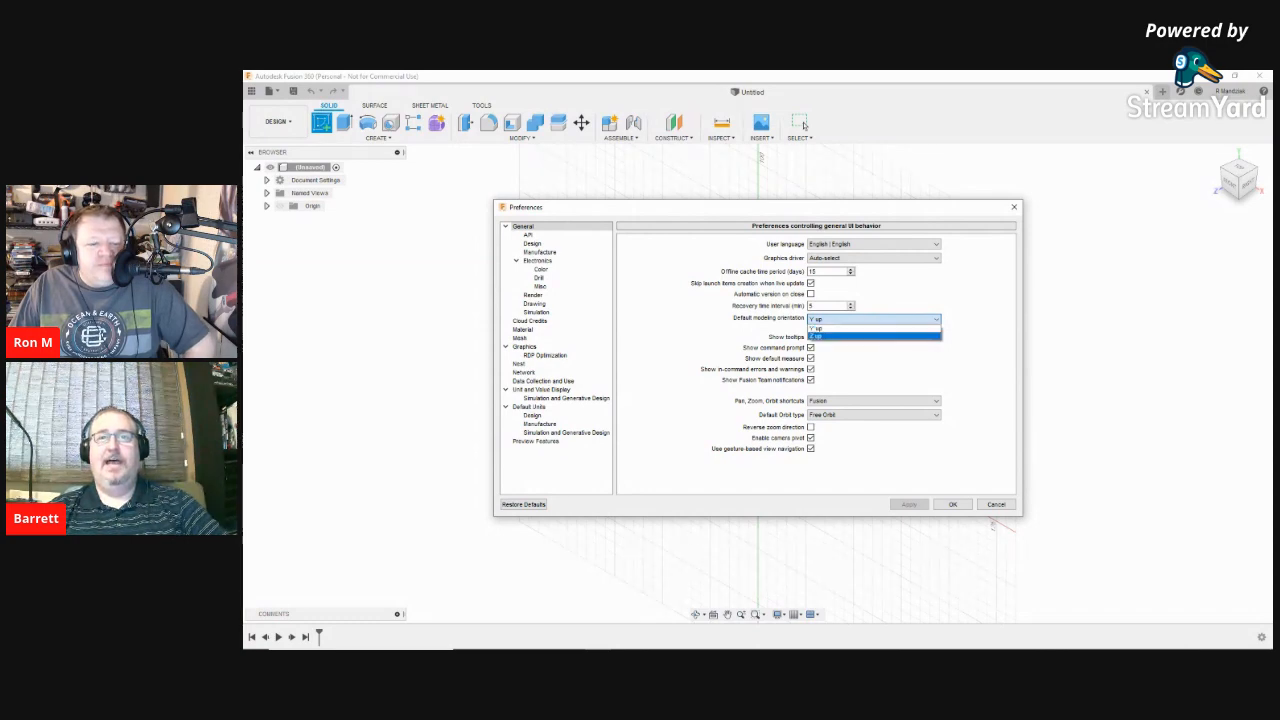
pyautogui.click(845, 336)
pyautogui.click(909, 504)
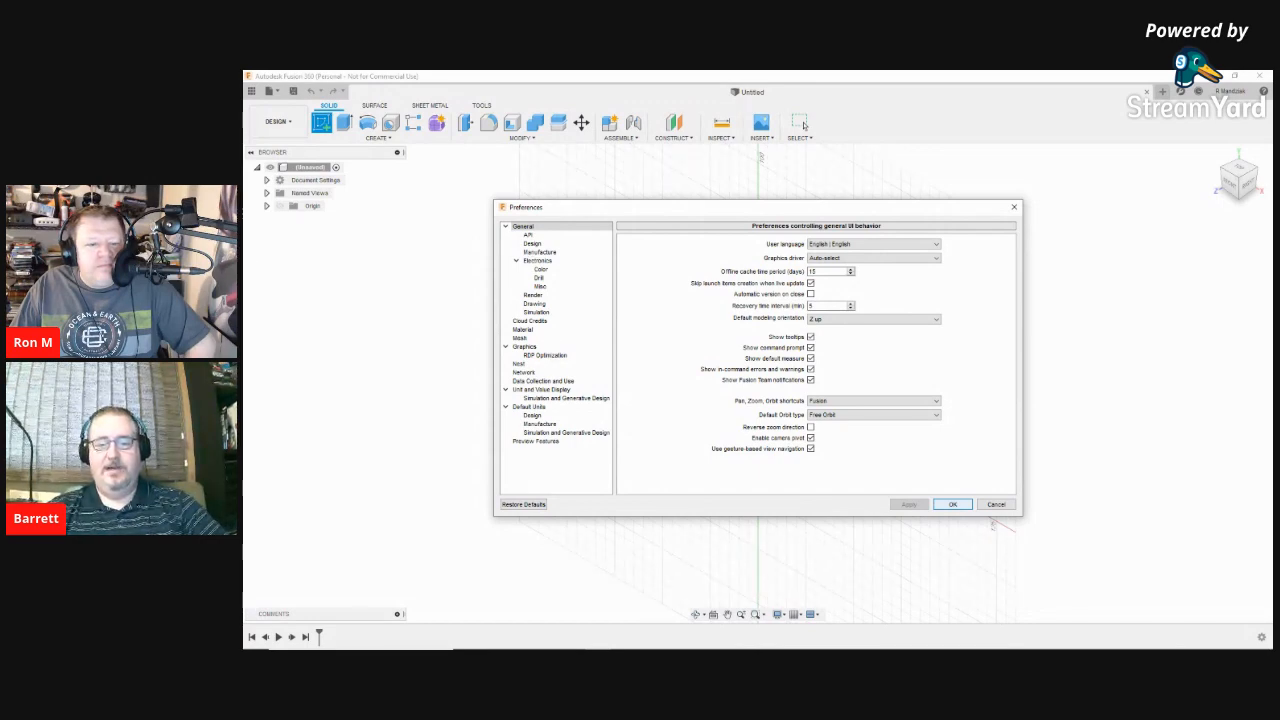
pyautogui.click(952, 504)
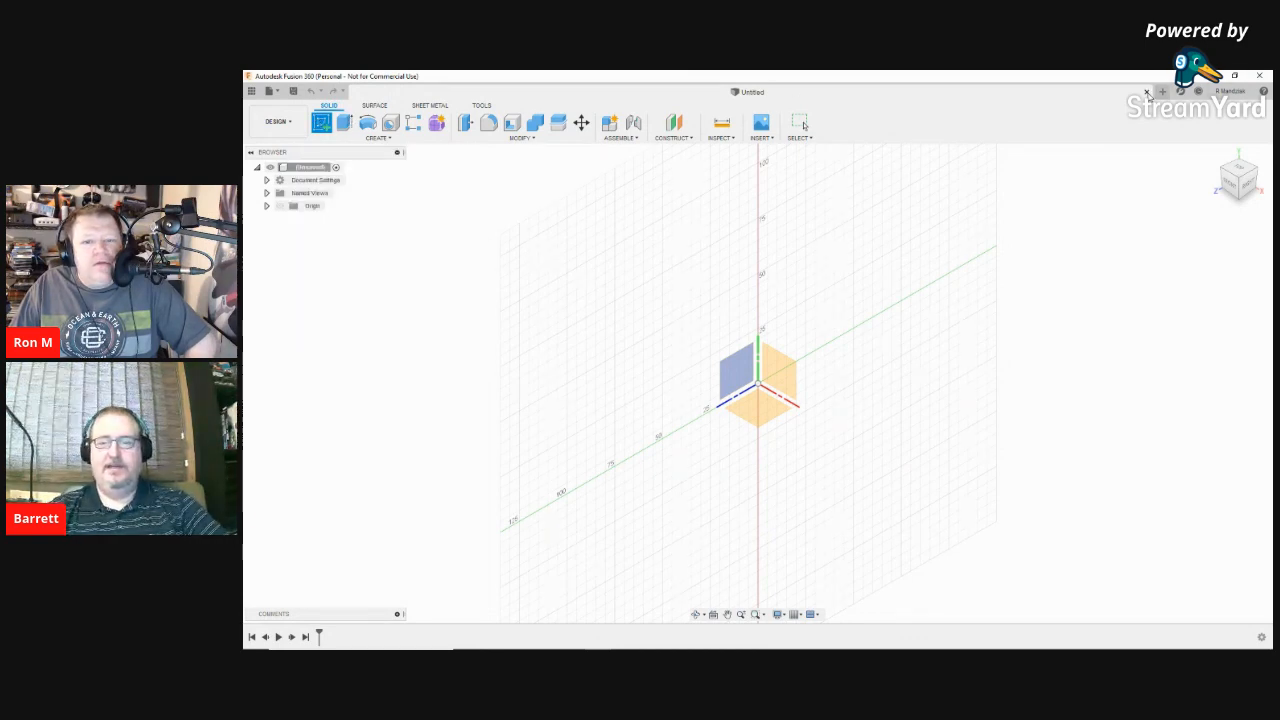
pyautogui.click(801, 123)
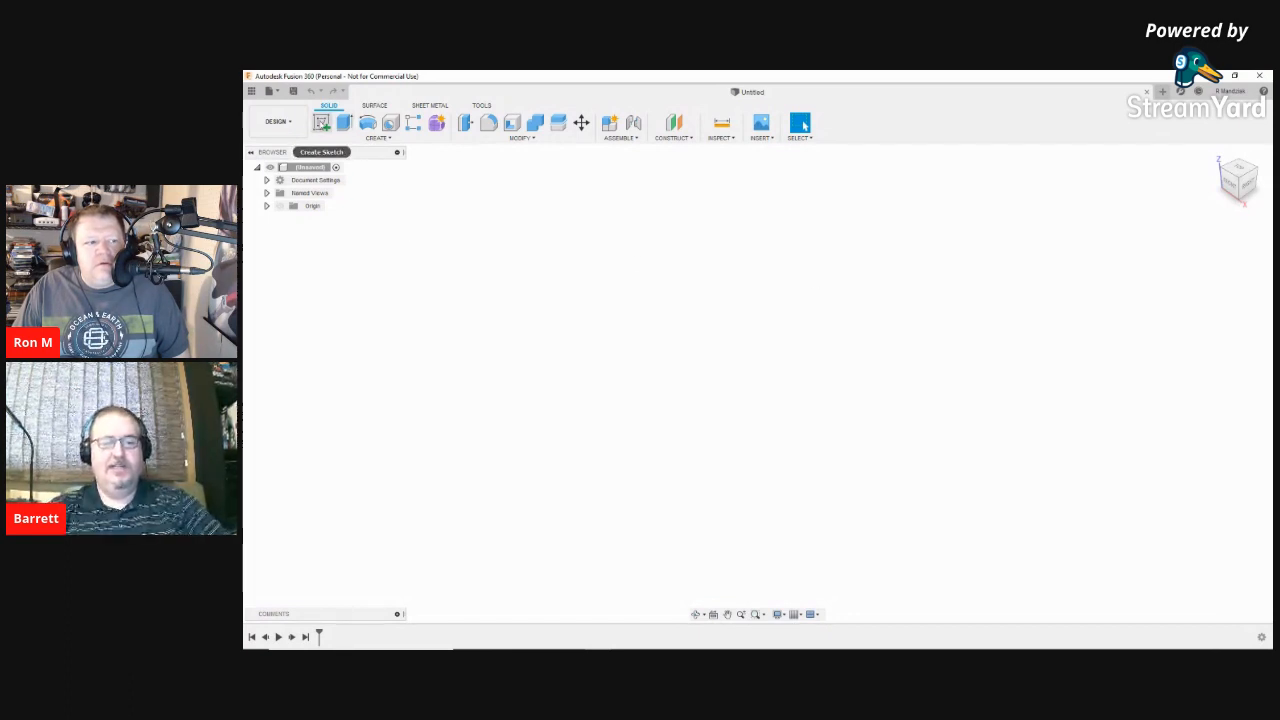
# Step: Restart Create Sketch and place the new sketch on the ground XY origin plane
pyautogui.click(321, 122)
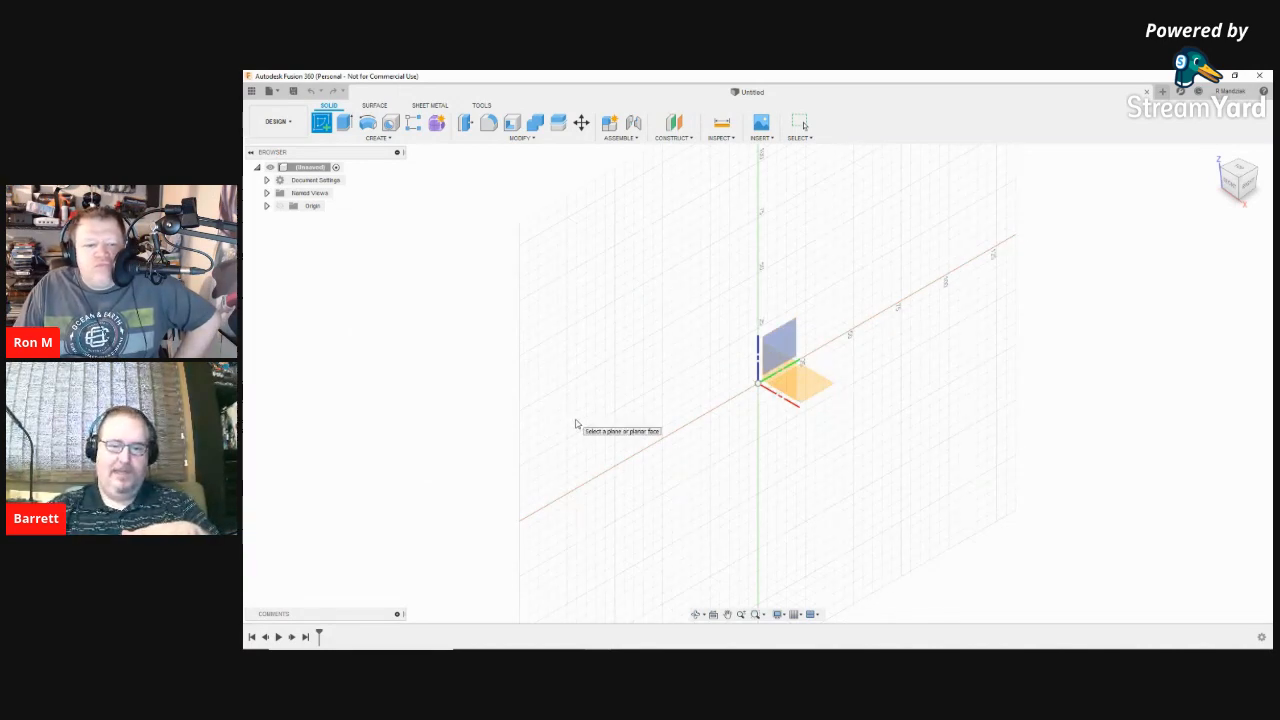
pyautogui.moveTo(576, 420); pyautogui.dragTo(539, 430, button='right')
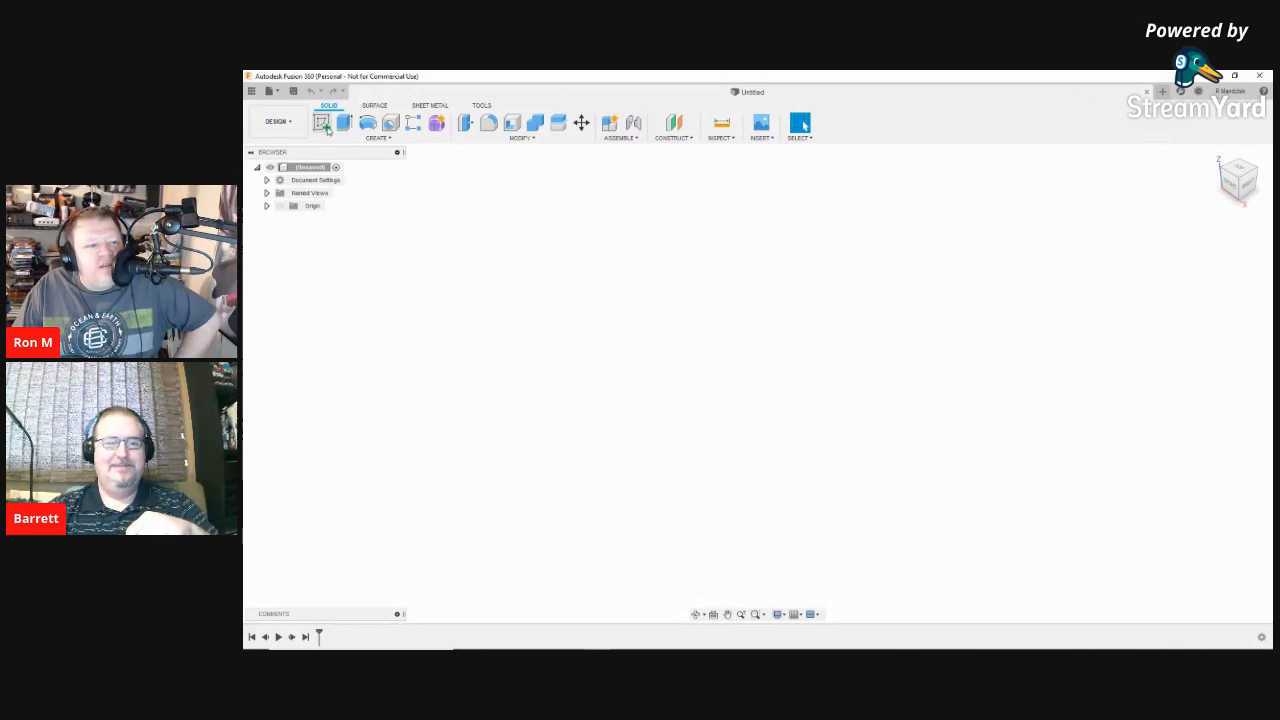
pyautogui.click(321, 122)
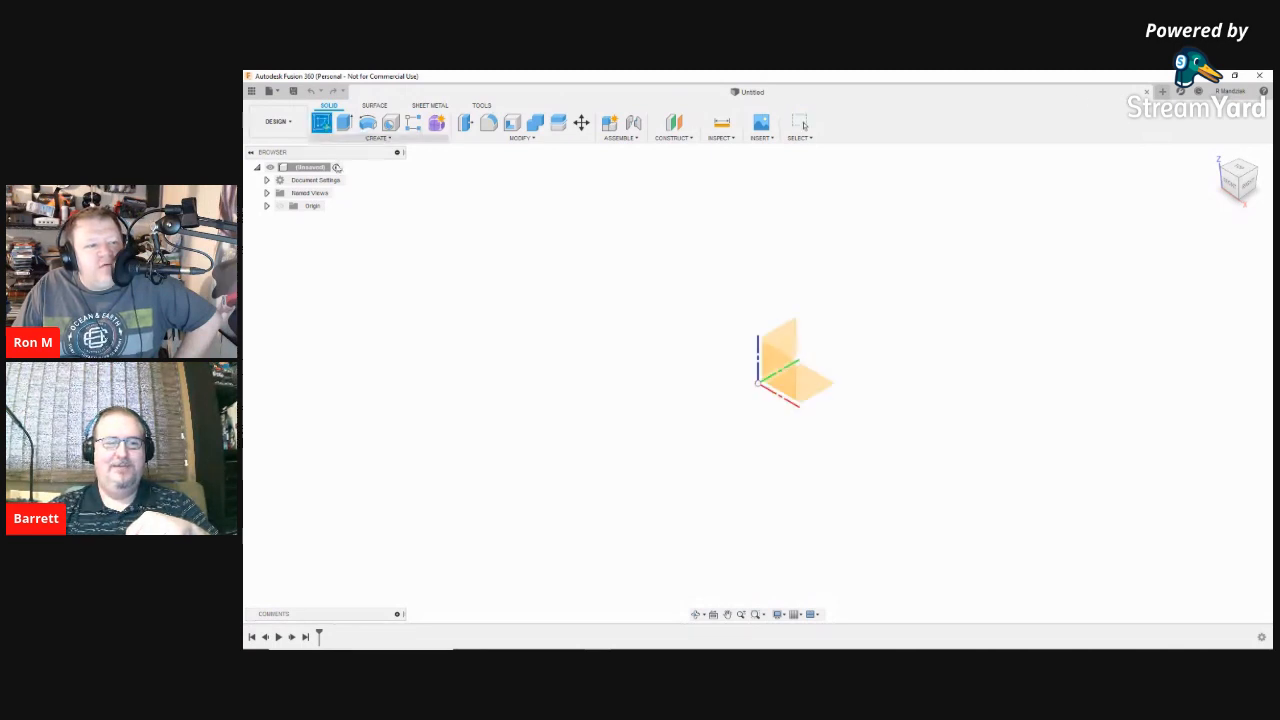
pyautogui.click(820, 392)
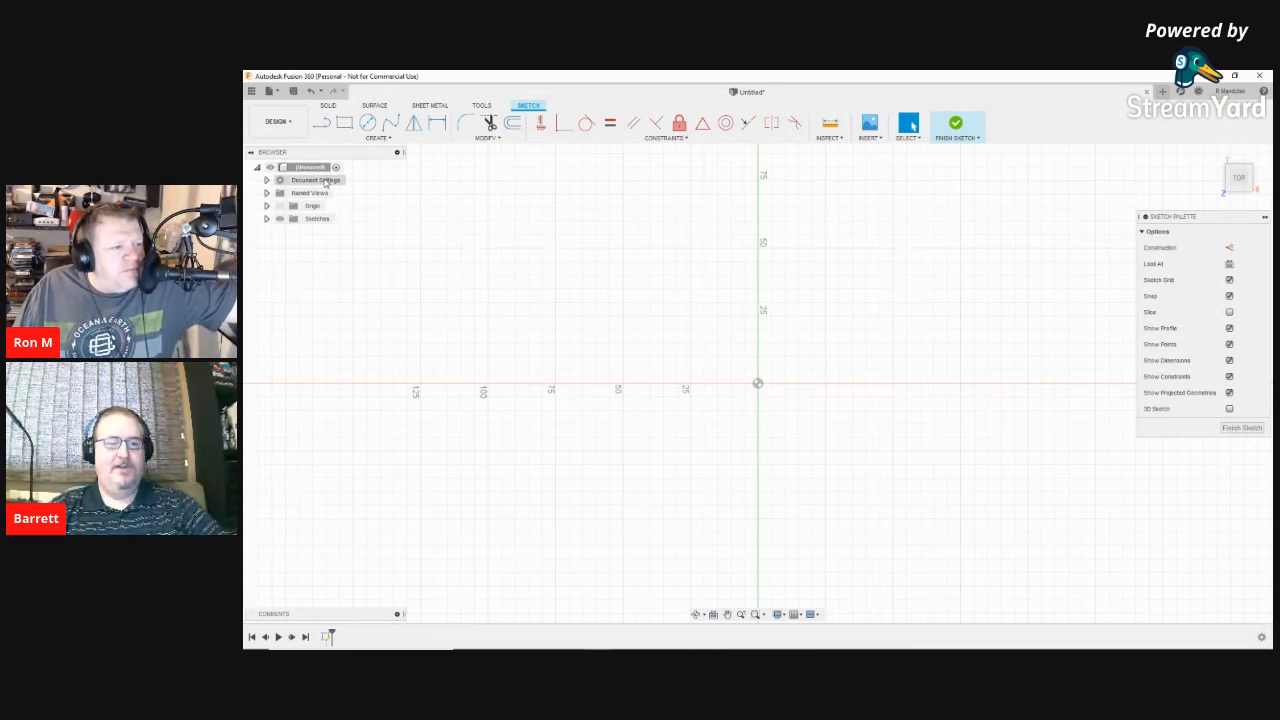
# Step: Expand Document Settings in the Browser to reveal the Units: mm entry
pyautogui.click(266, 179)
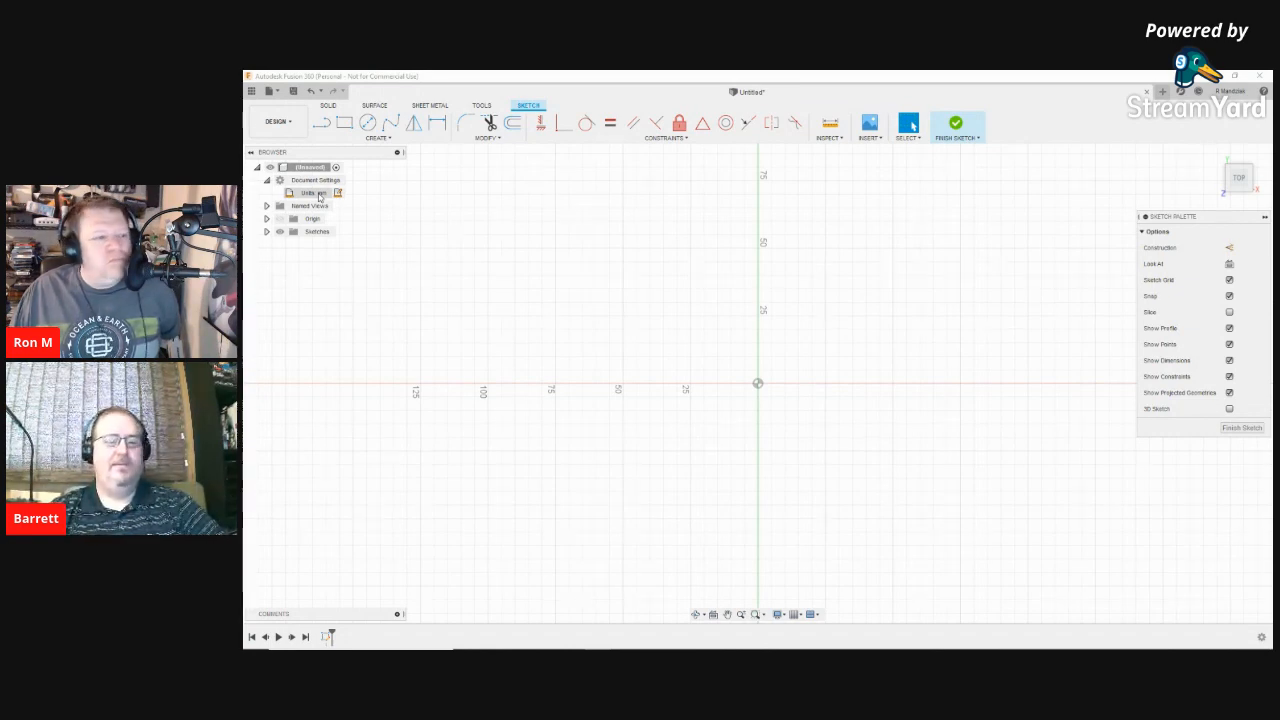
# Step: Open Change Active Units from the Units: mm entry and list the Unit Type options
pyautogui.click(336, 194)
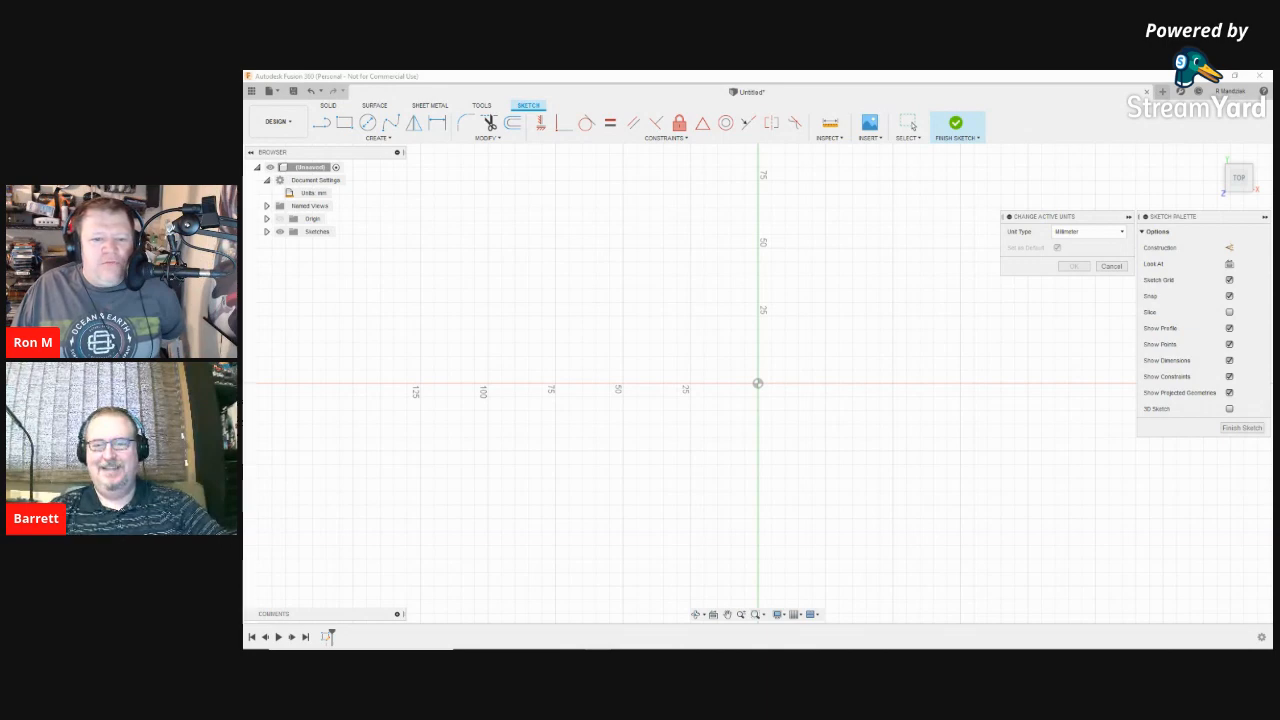
pyautogui.click(1088, 231)
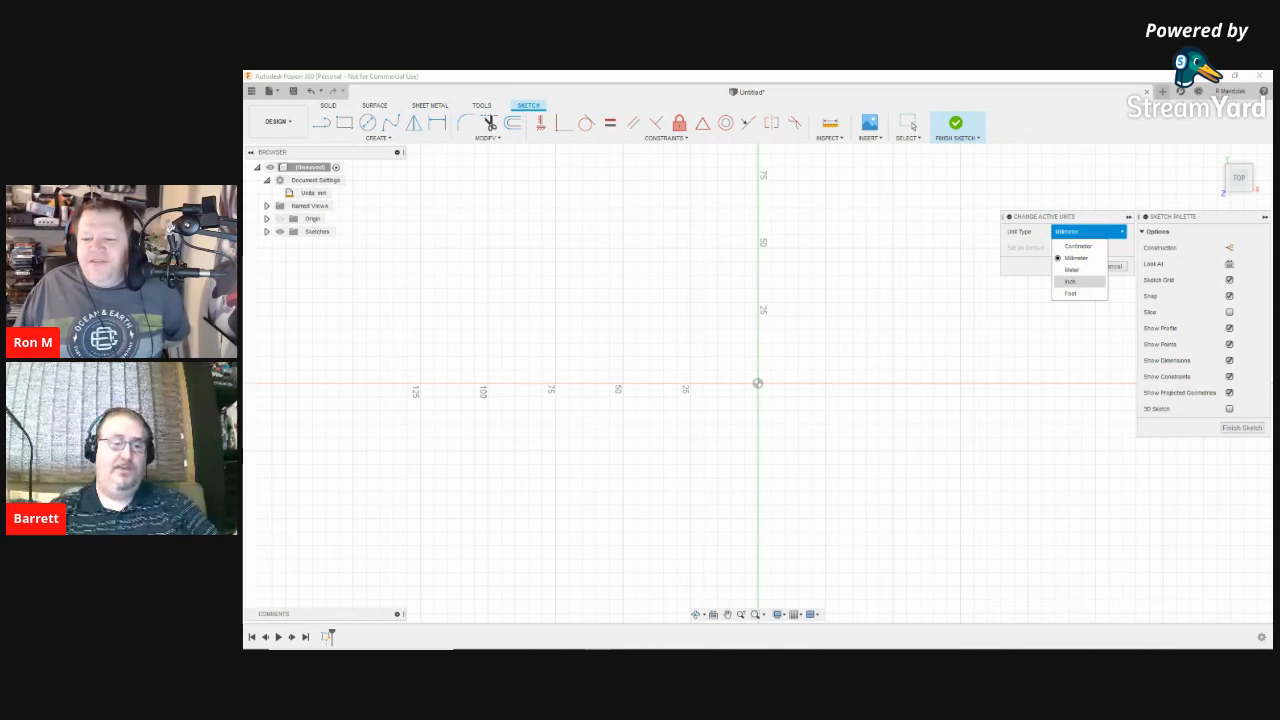
# Step: Close the Unit Type list on Millimeter and cancel the Change Active Units dialog
pyautogui.click(945, 330)
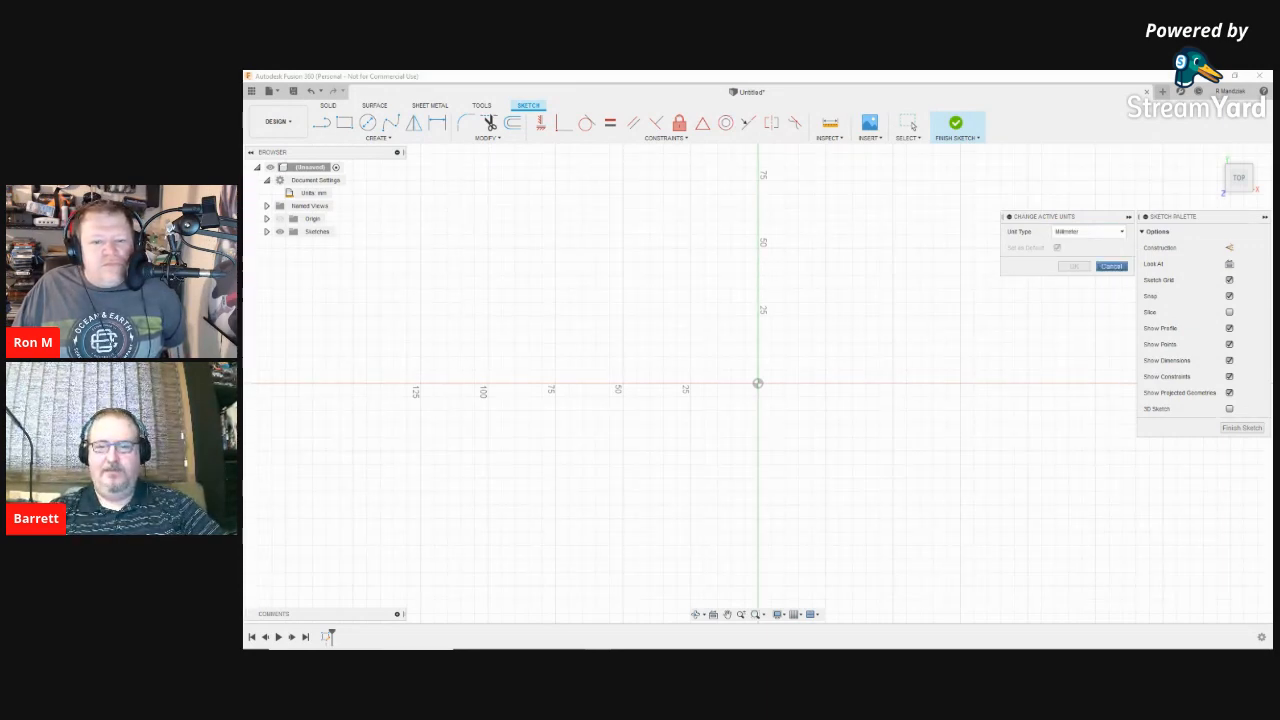
pyautogui.click(1111, 266)
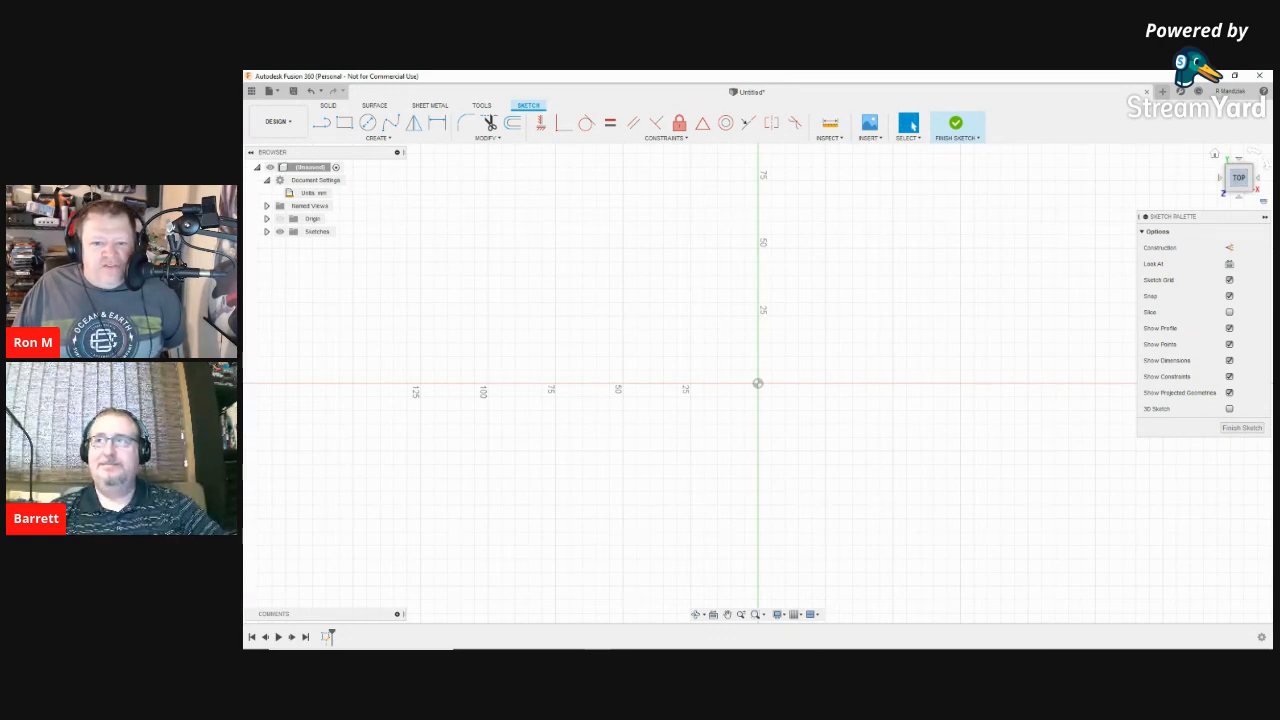
# Step: Reset to the ViewCube Home view, then view the sketch from the FRONT face
pyautogui.click(1215, 154)
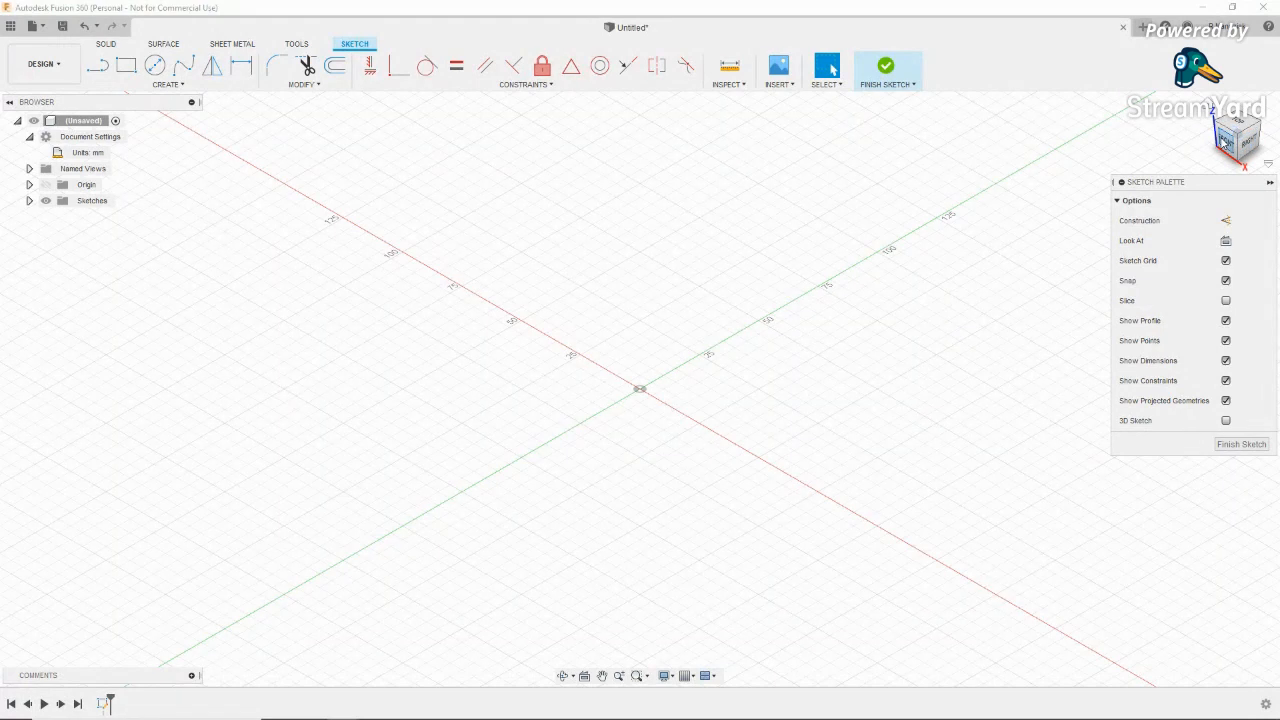
pyautogui.click(1225, 142)
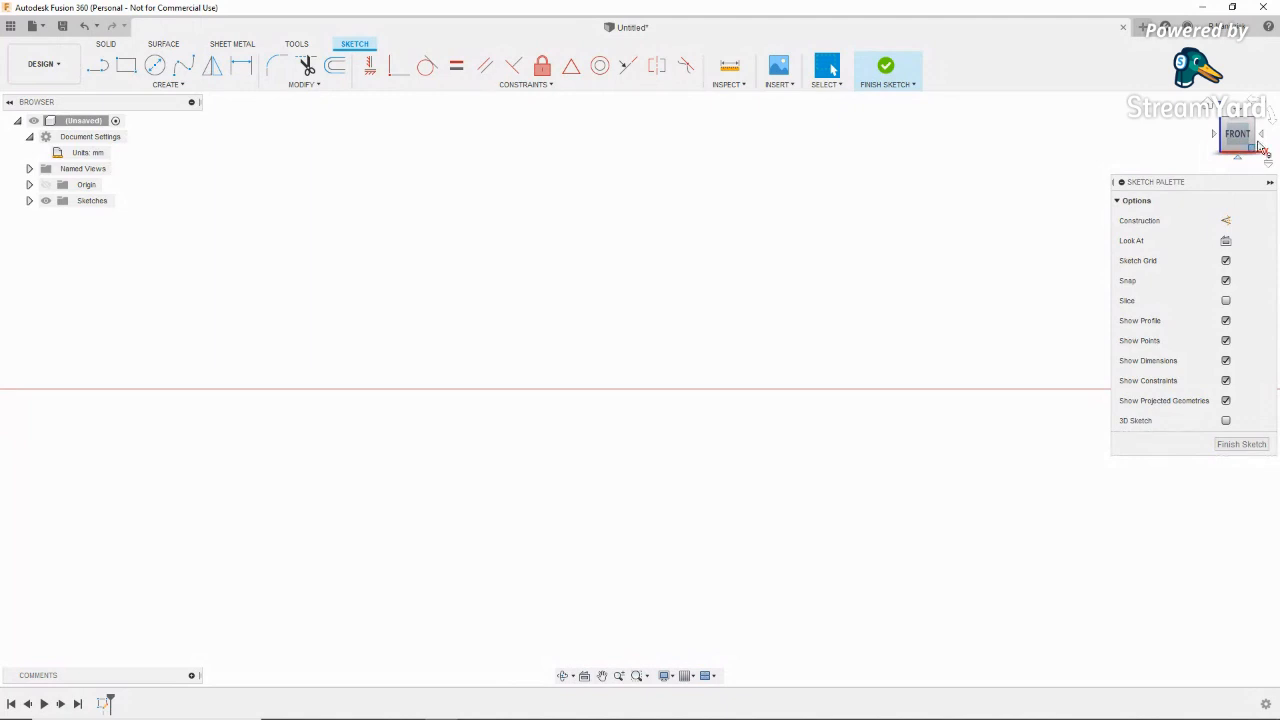
# Step: View the sketch from the RIGHT, roll it 90° and back upright, then return Home
pyautogui.click(1263, 136)
pyautogui.click(1256, 102)
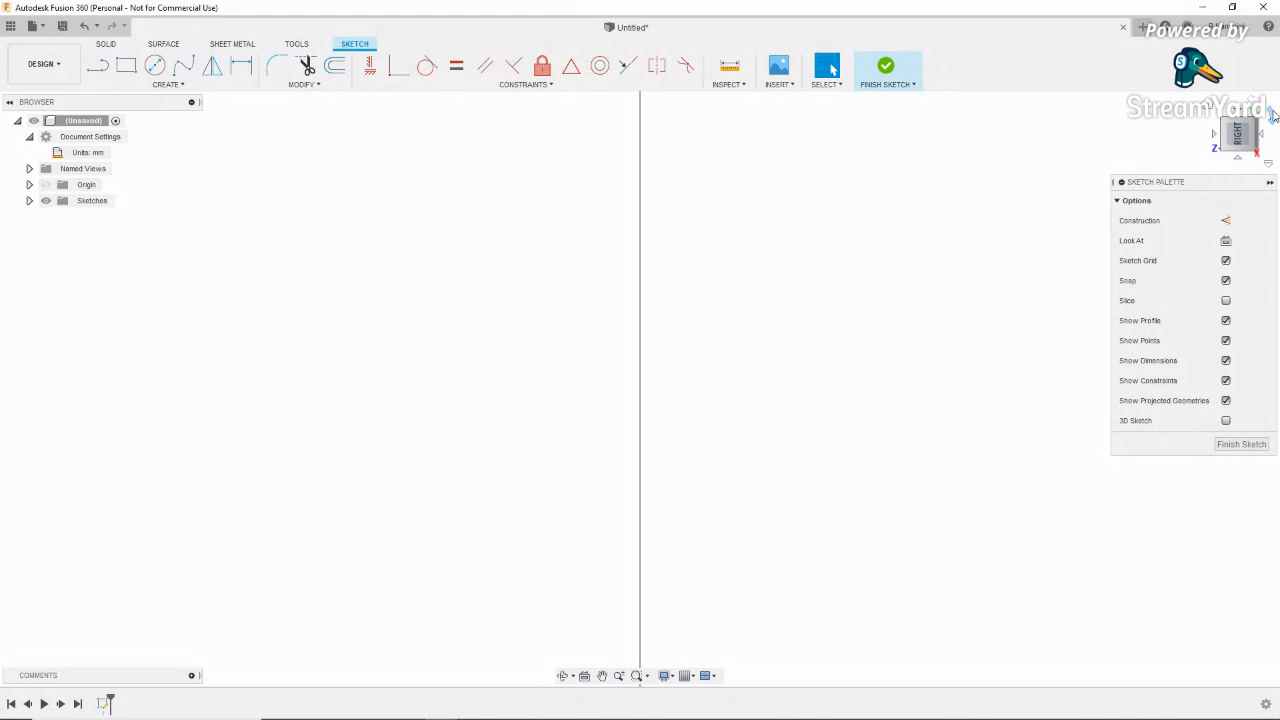
pyautogui.click(1272, 115)
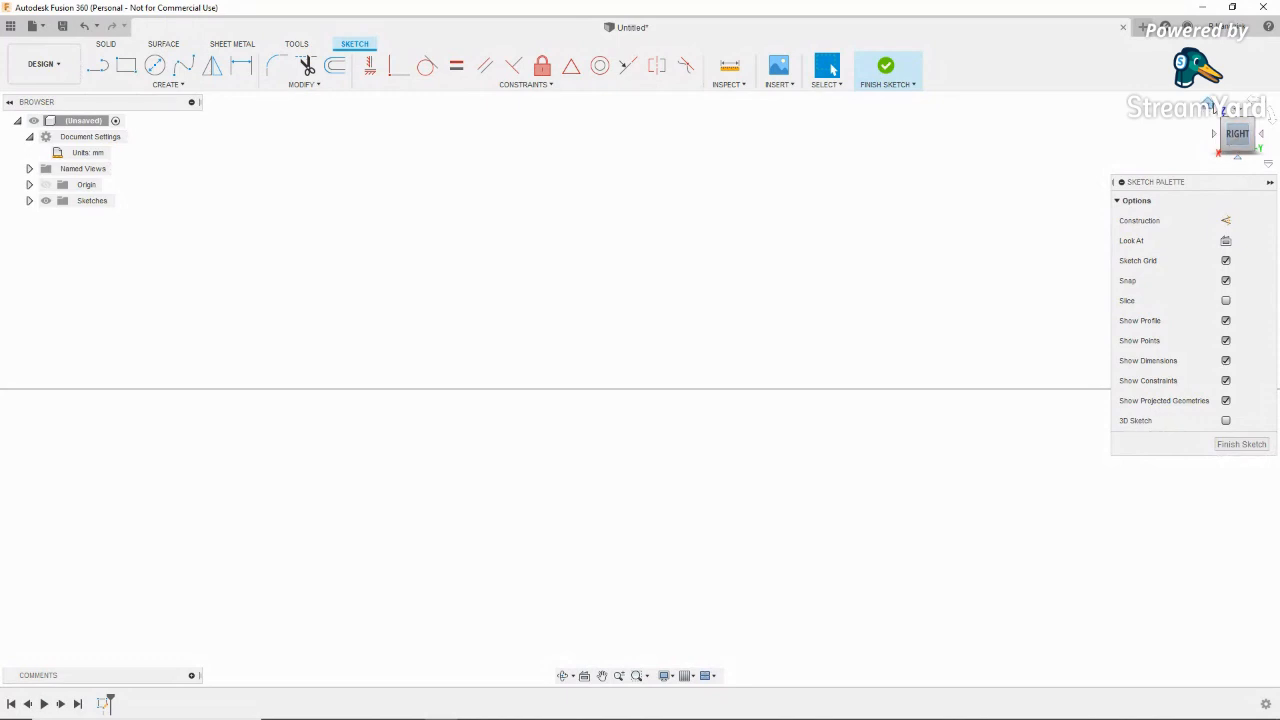
pyautogui.click(1212, 108)
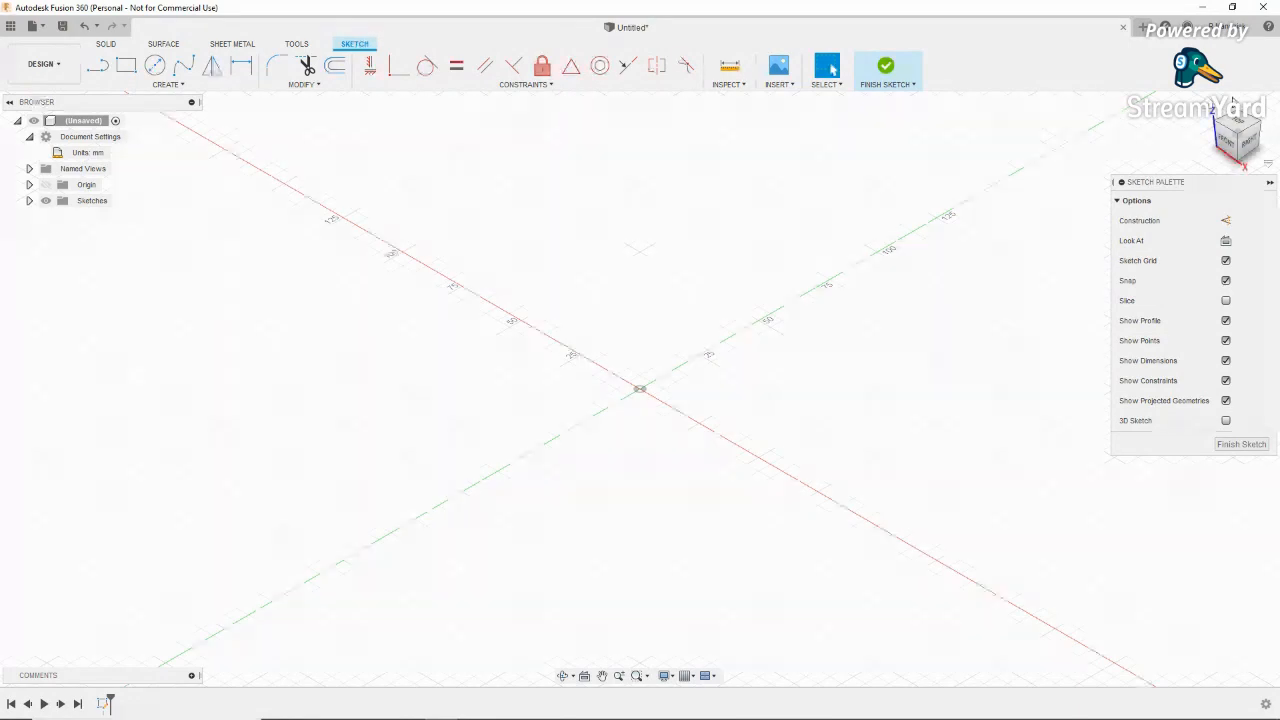
pyautogui.click(1269, 164)
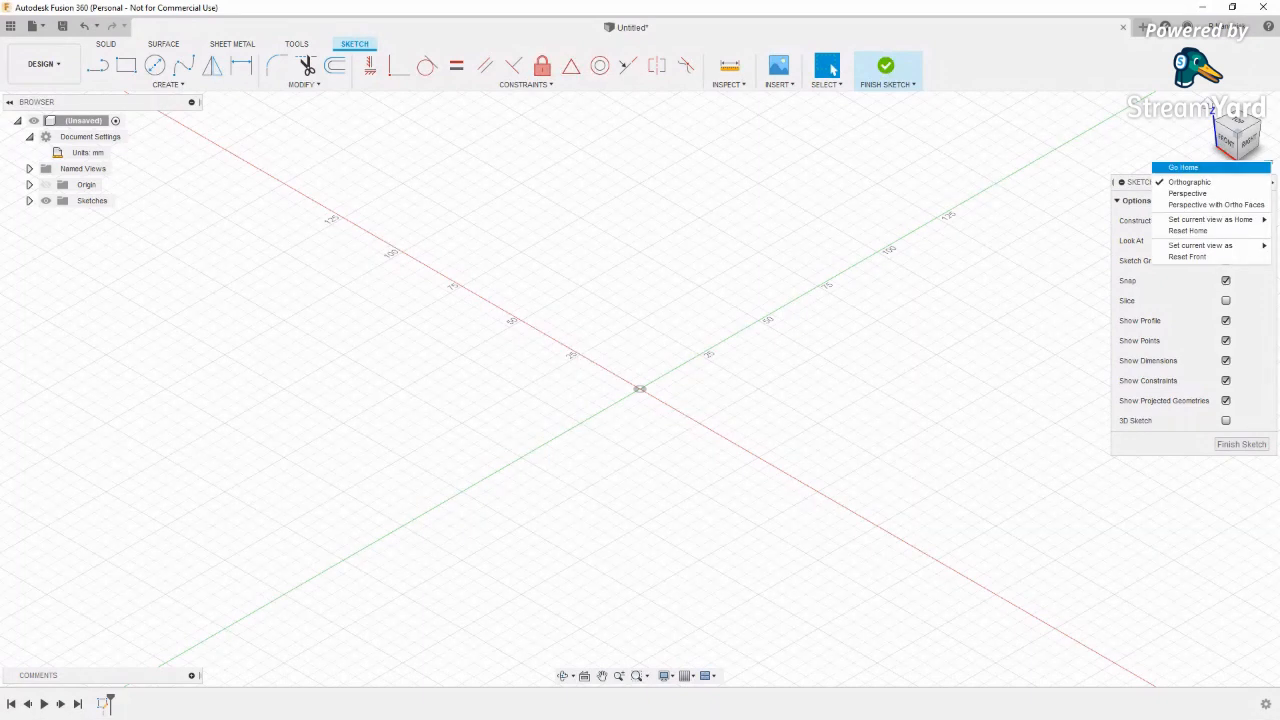
pyautogui.click(1269, 164)
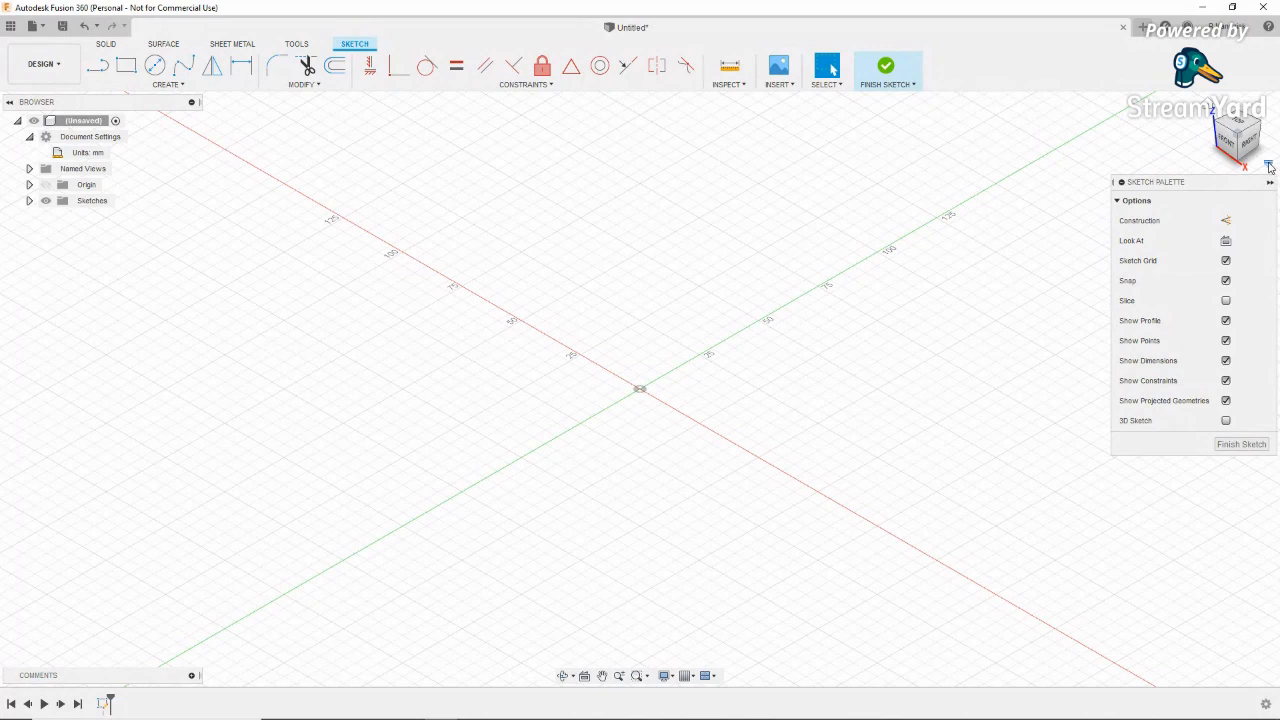
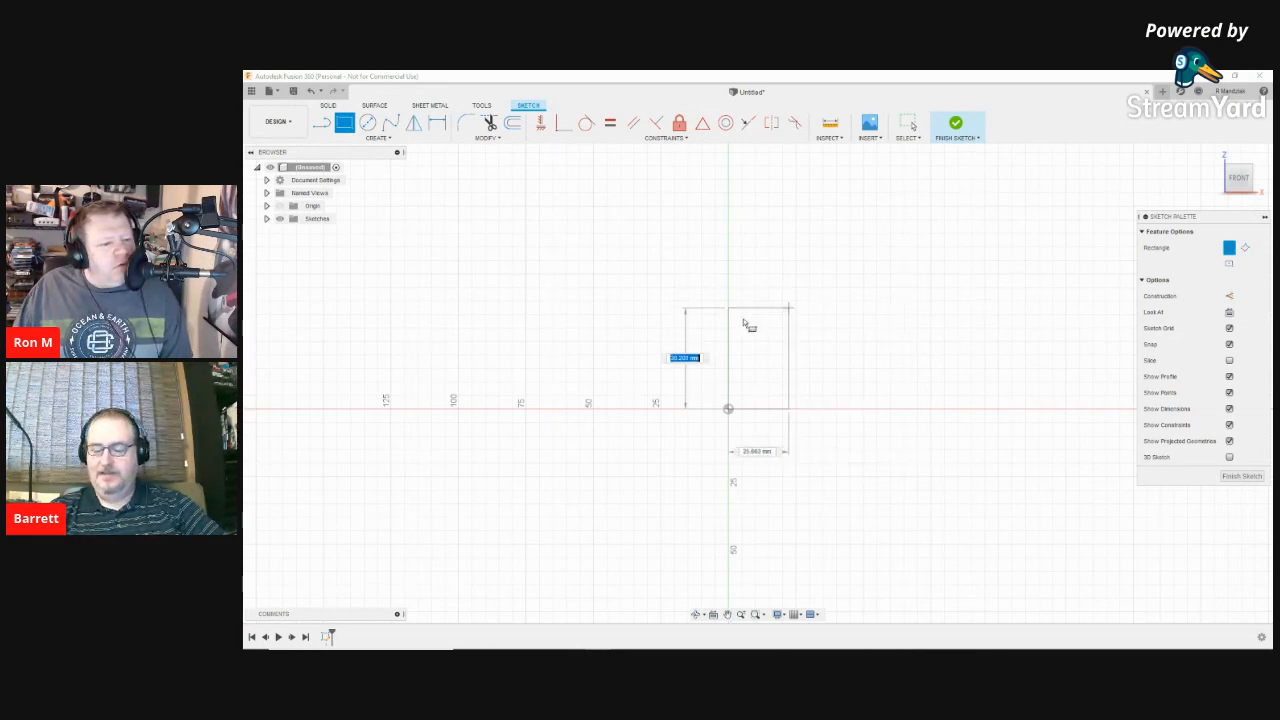
# Step: Complete the rectangle from the origin, then exit the Rectangle tool without drawing a second one
pyautogui.click(863, 288)
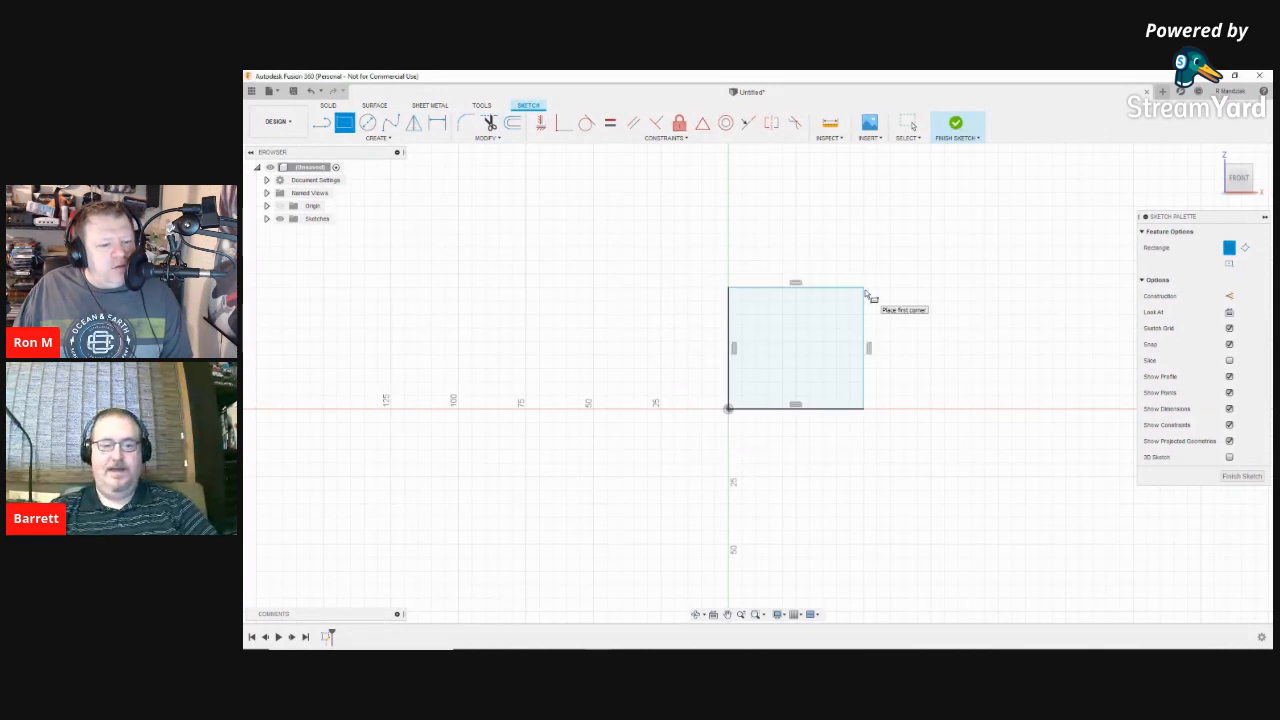
pyautogui.click(869, 348)
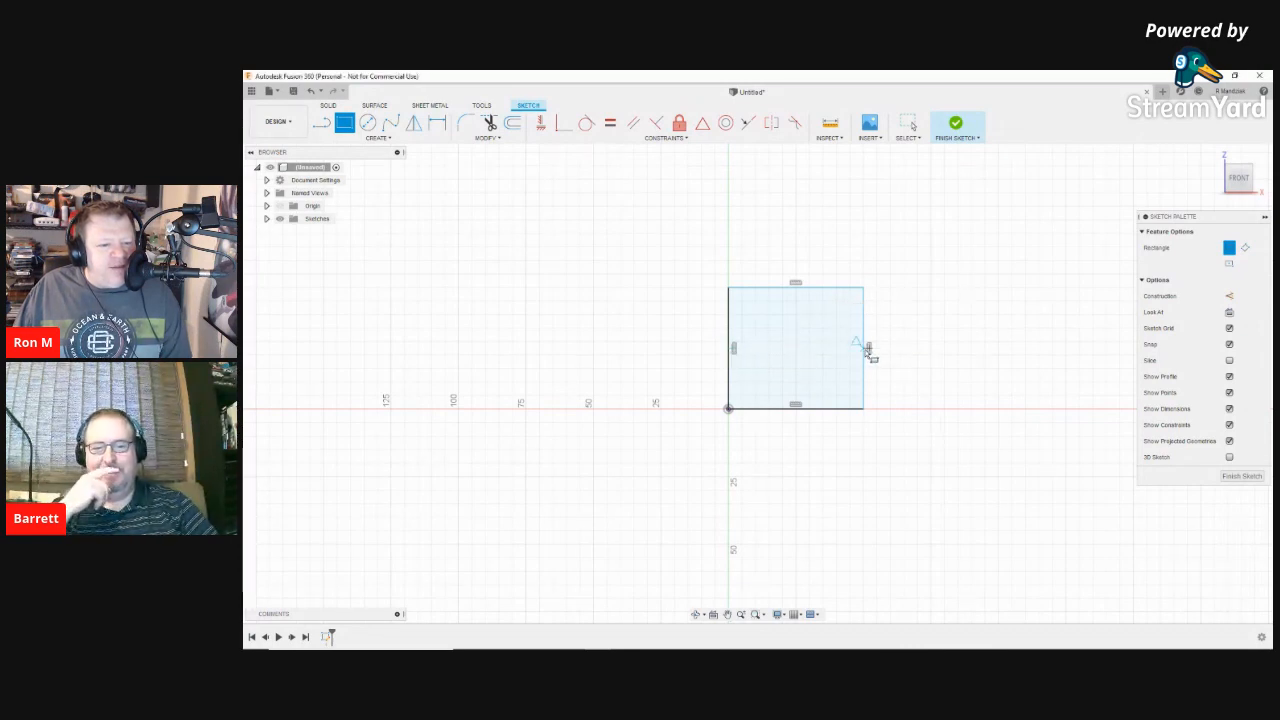
pyautogui.press('Escape')
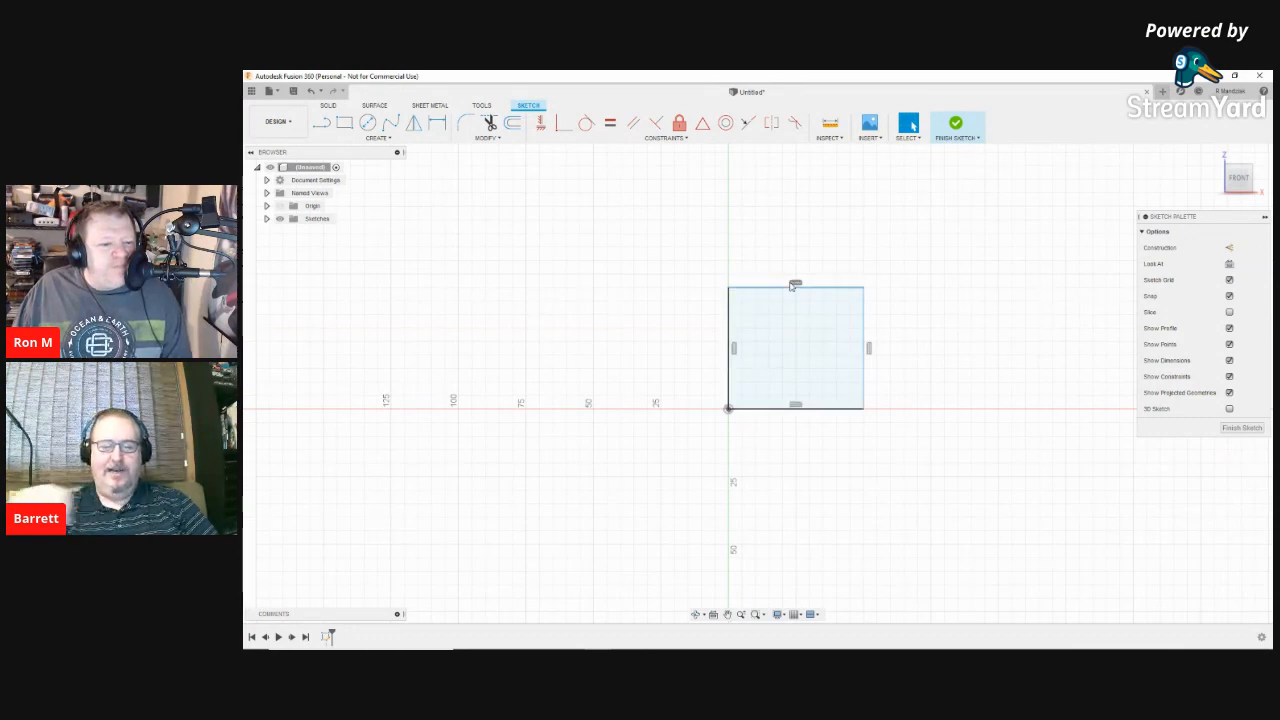
# Step: Dimension the rectangle's width and height at 25 mm each
pyautogui.click(826, 342)
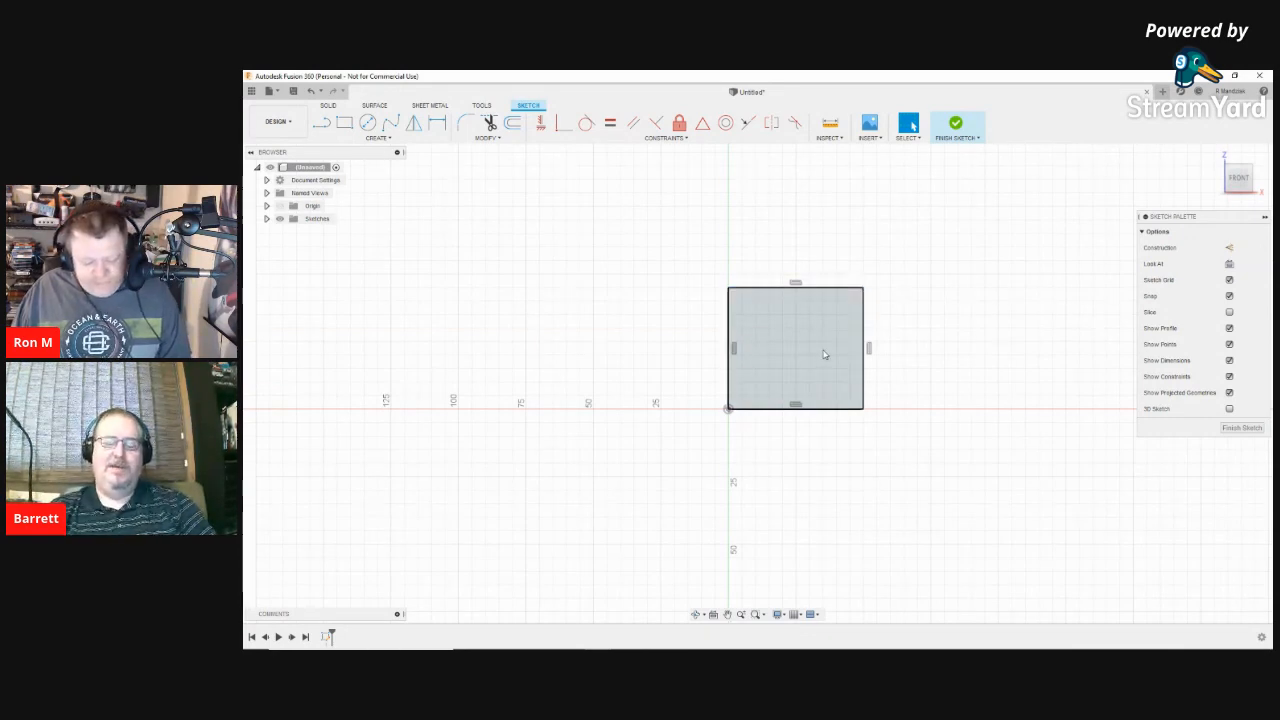
pyautogui.press('d')
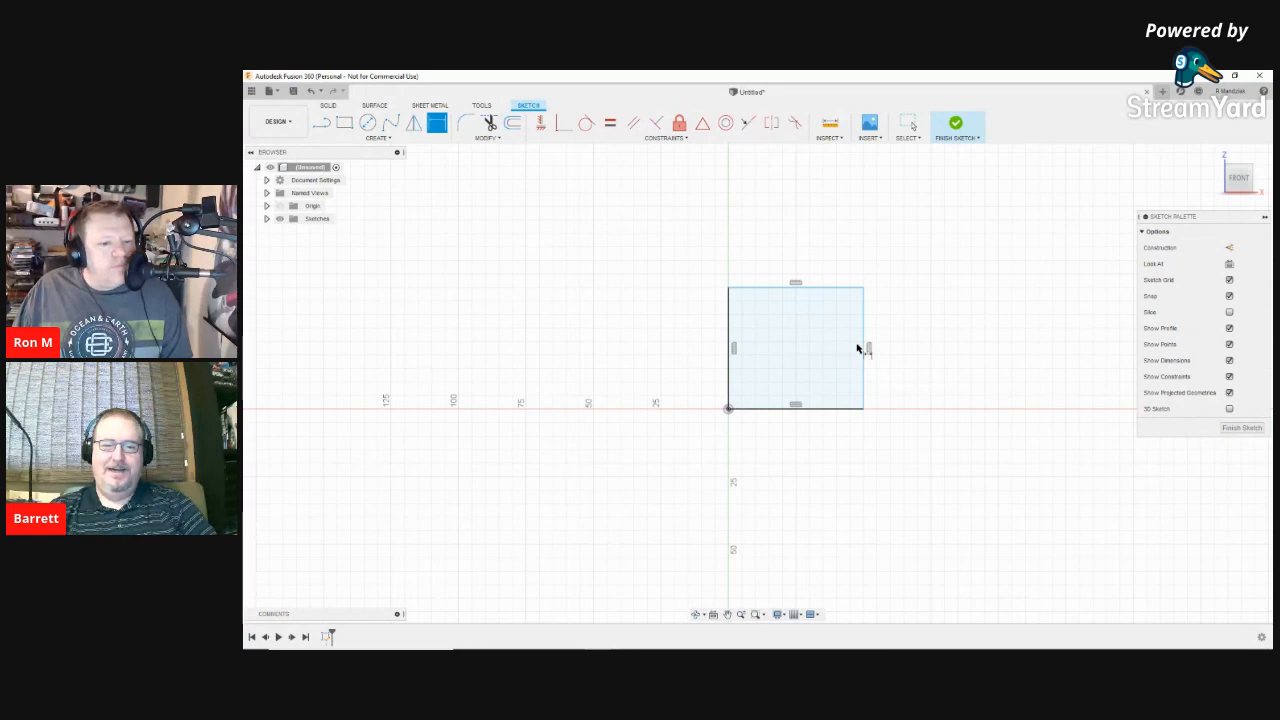
pyautogui.click(866, 352)
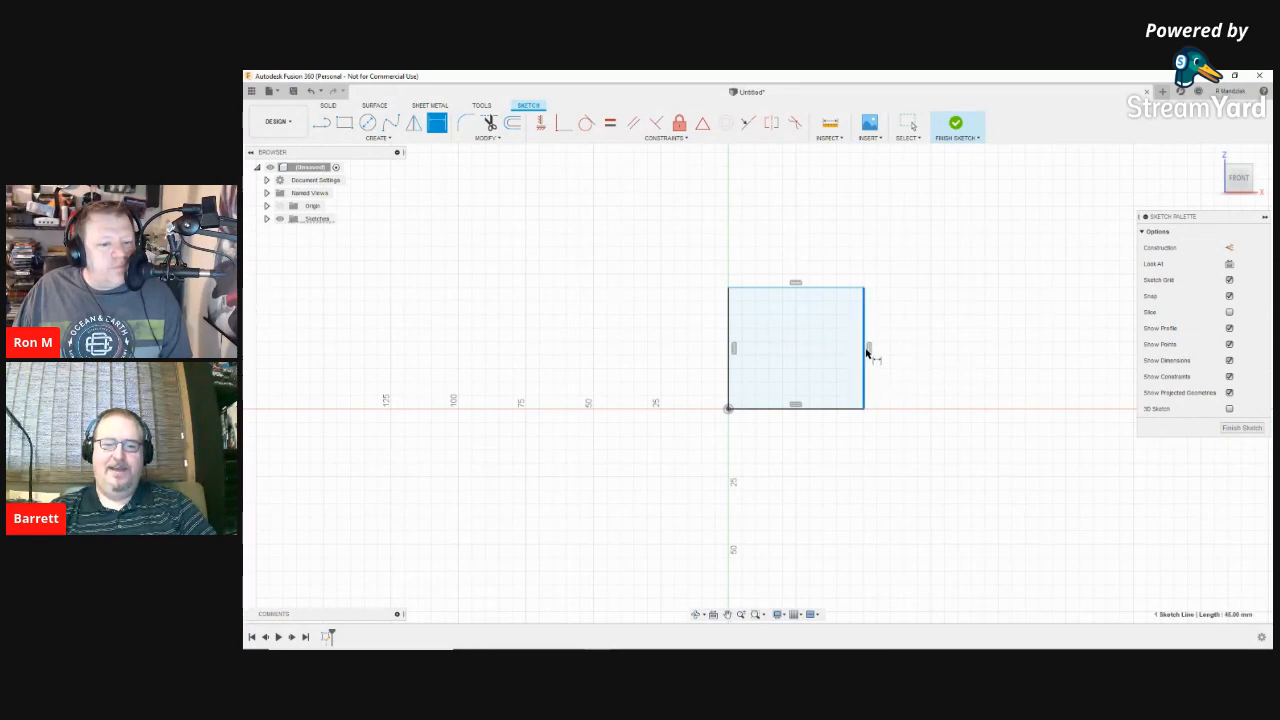
pyautogui.click(731, 350)
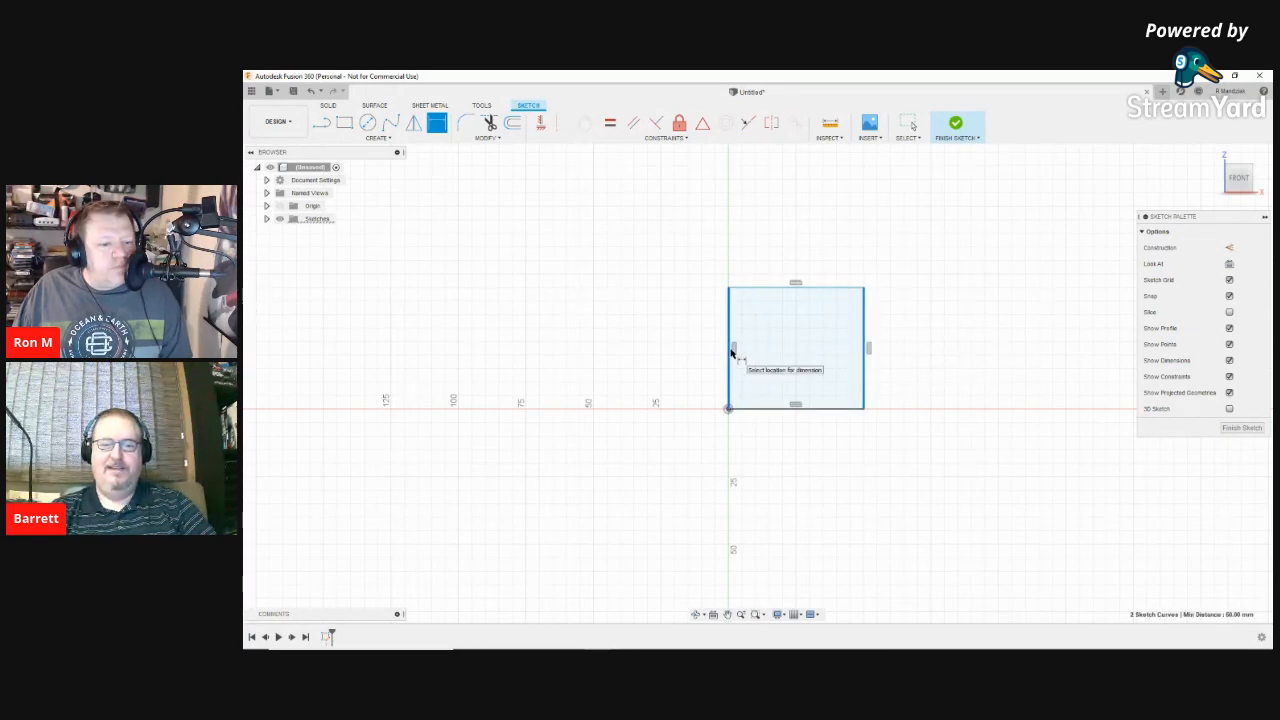
pyautogui.click(794, 346)
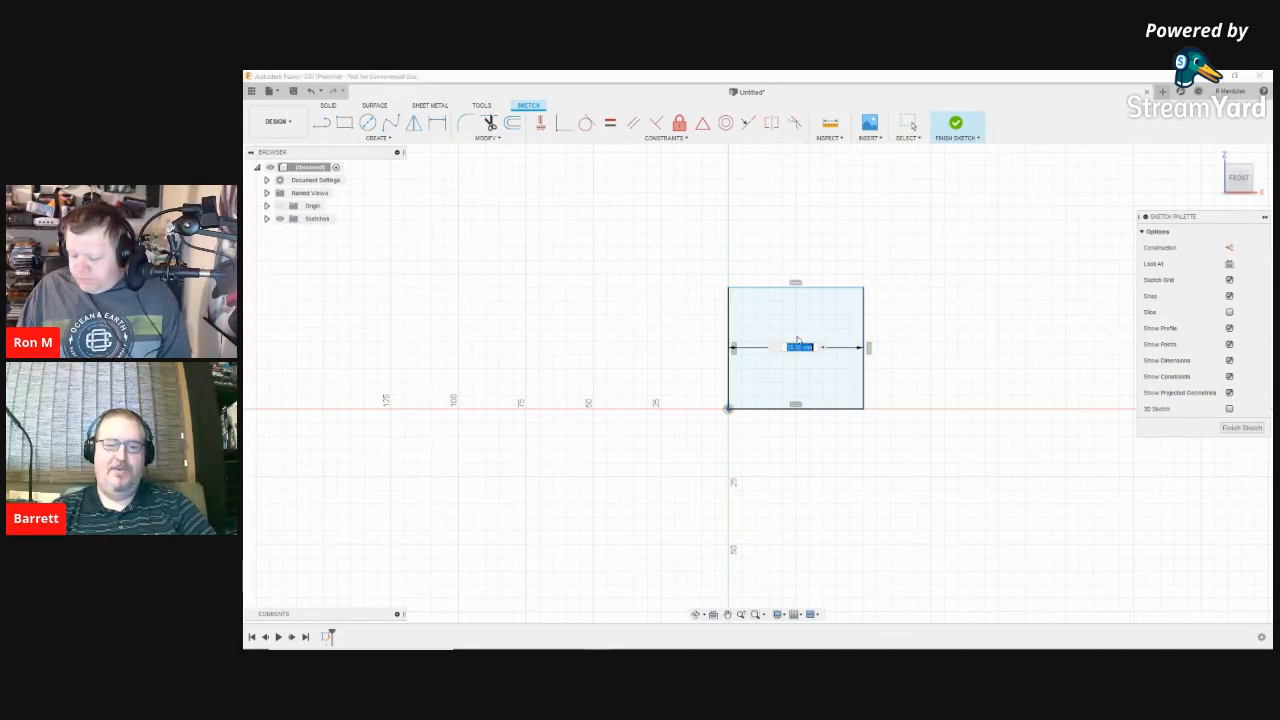
pyautogui.write('25')
pyautogui.press('Return')
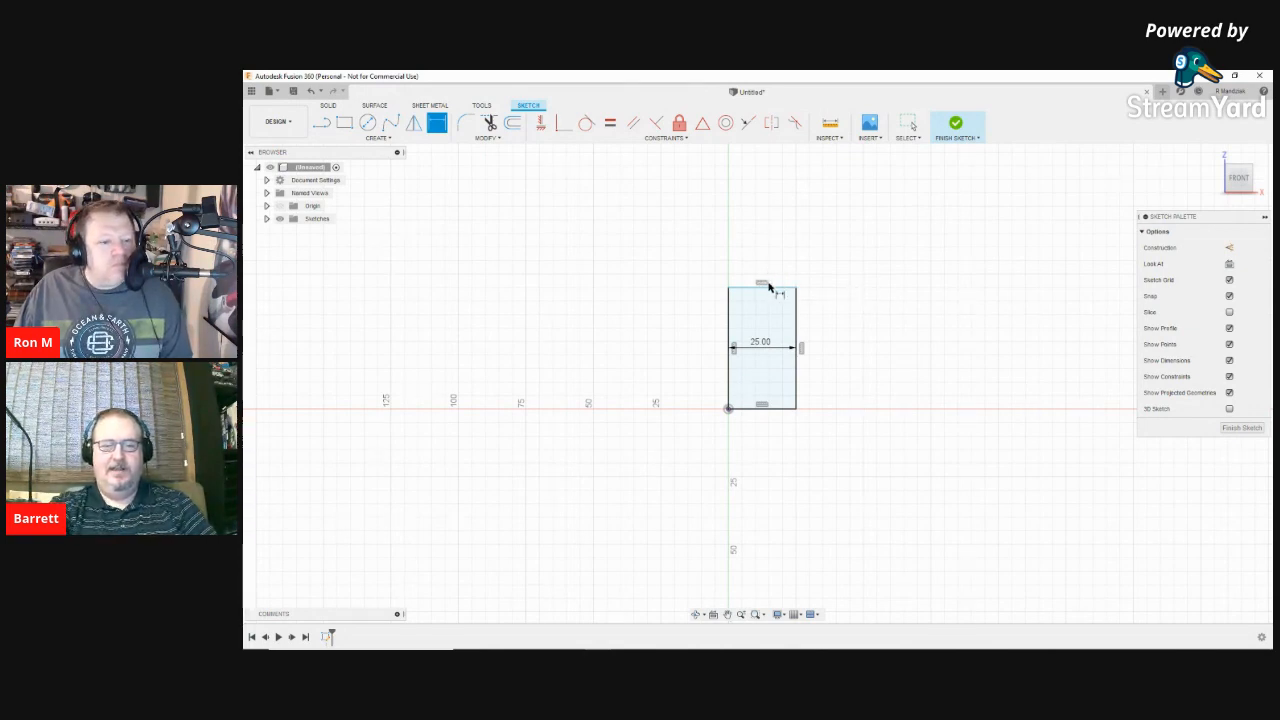
pyautogui.click(798, 351)
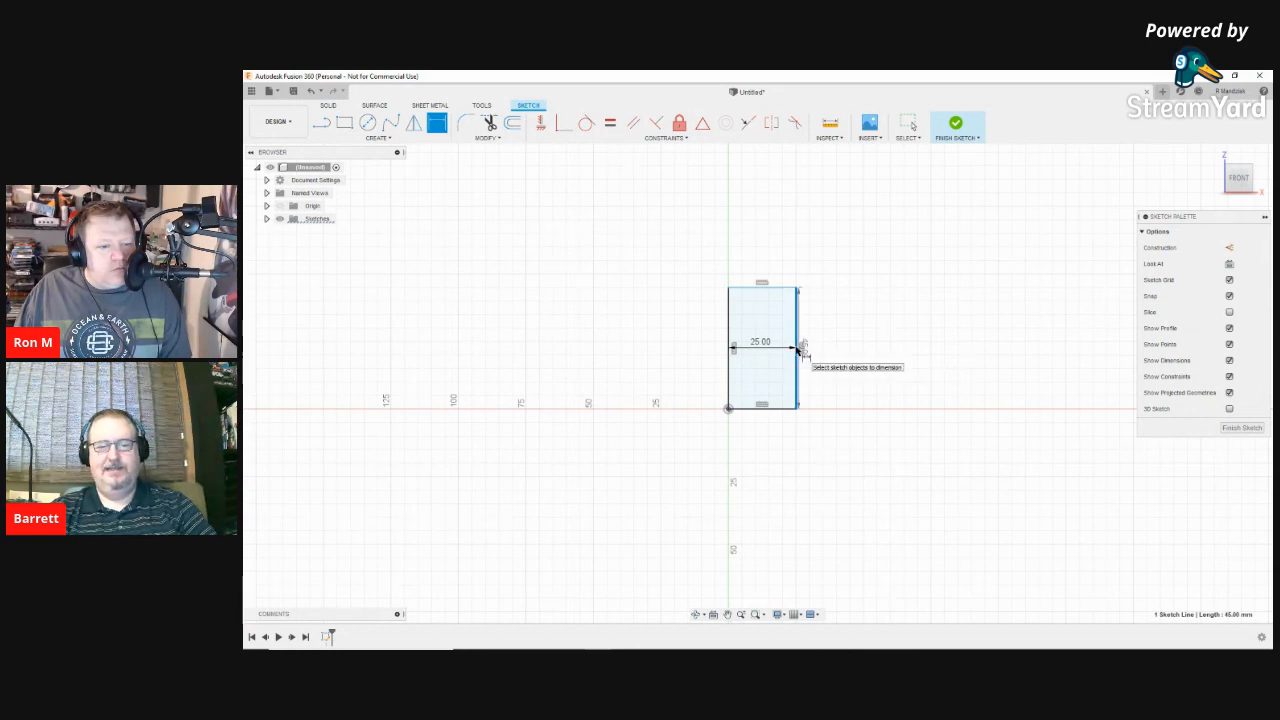
pyautogui.moveTo(802, 350); pyautogui.dragTo(898, 357)
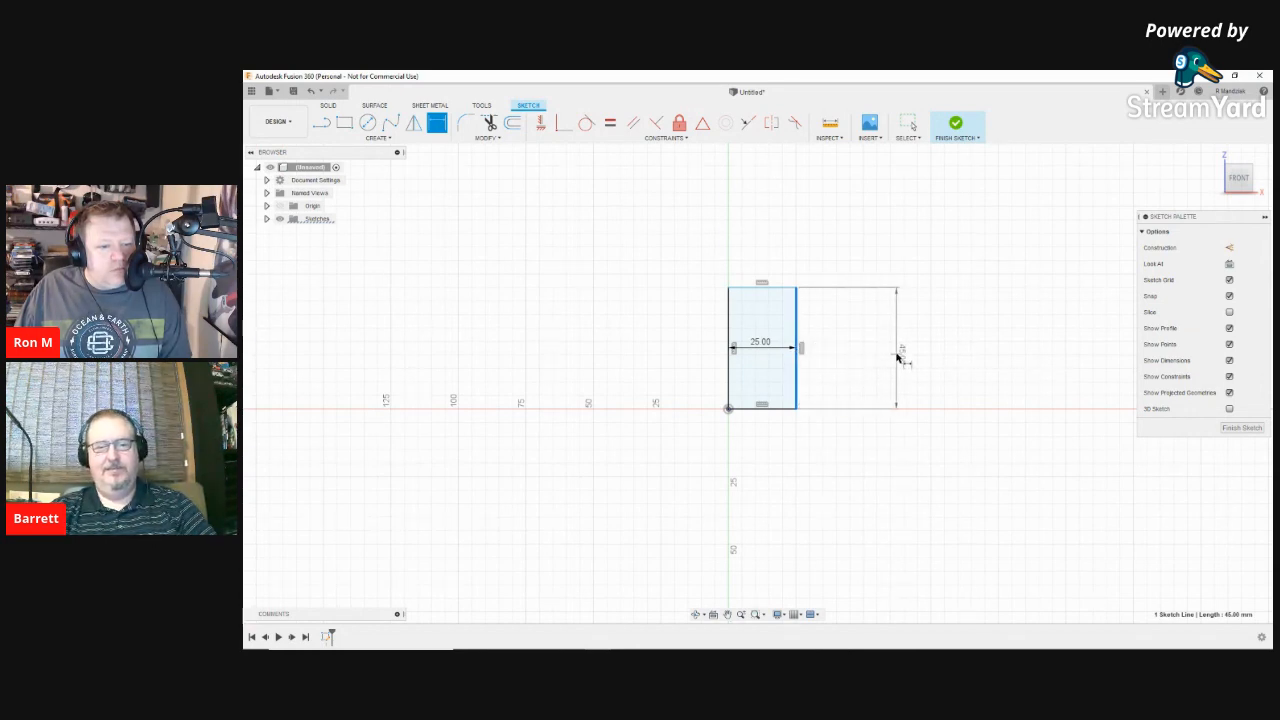
pyautogui.click(872, 347)
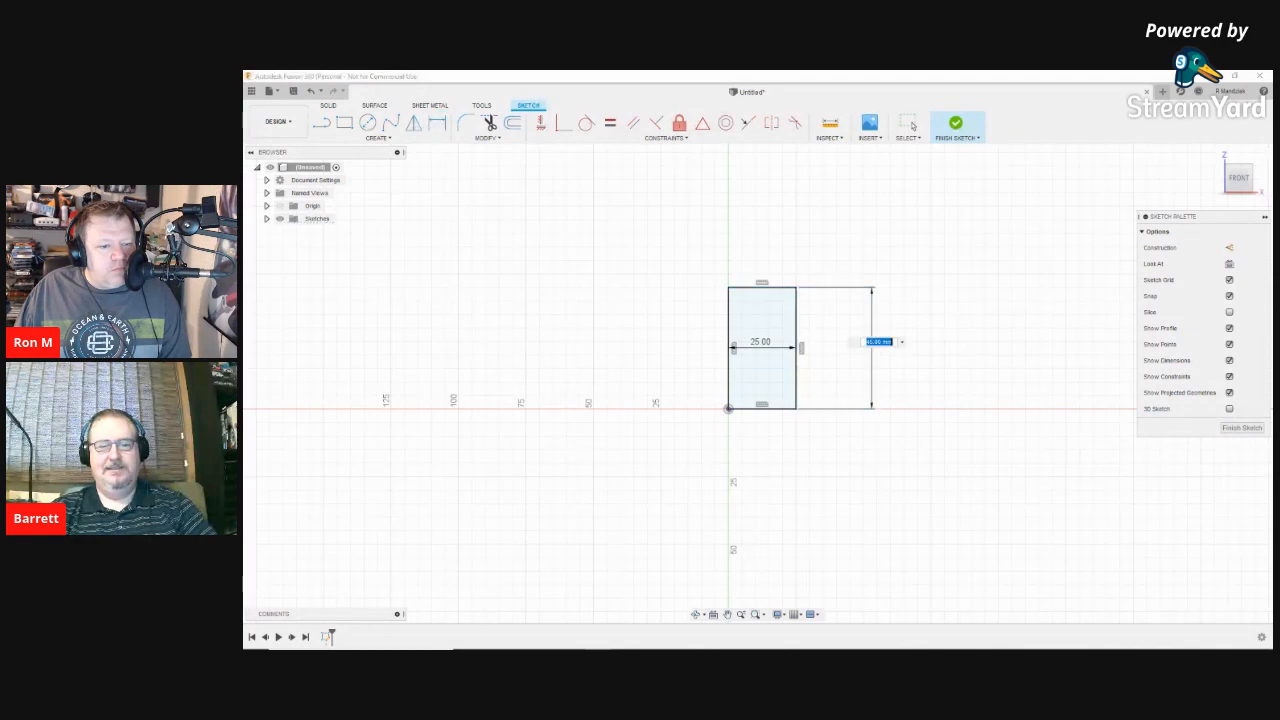
pyautogui.write('25')
pyautogui.press('Return')
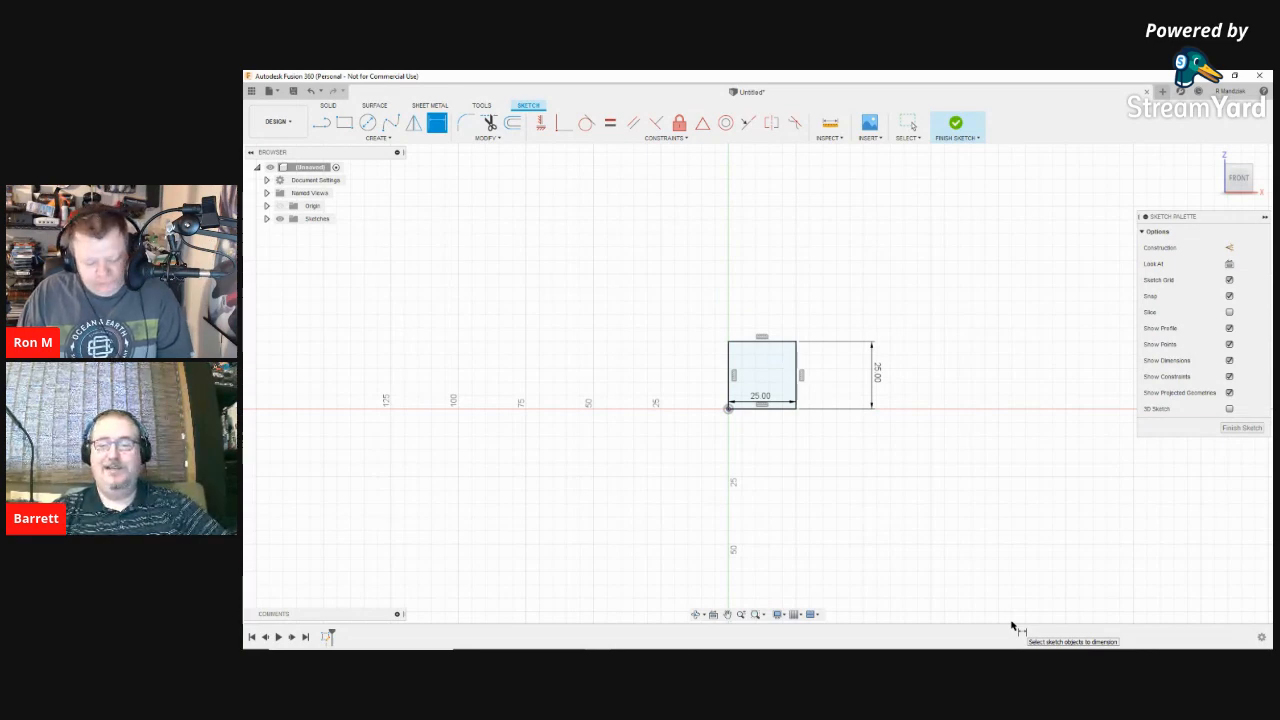
# Step: Finish the sketch and start extruding the square profile with E
pyautogui.press('e')
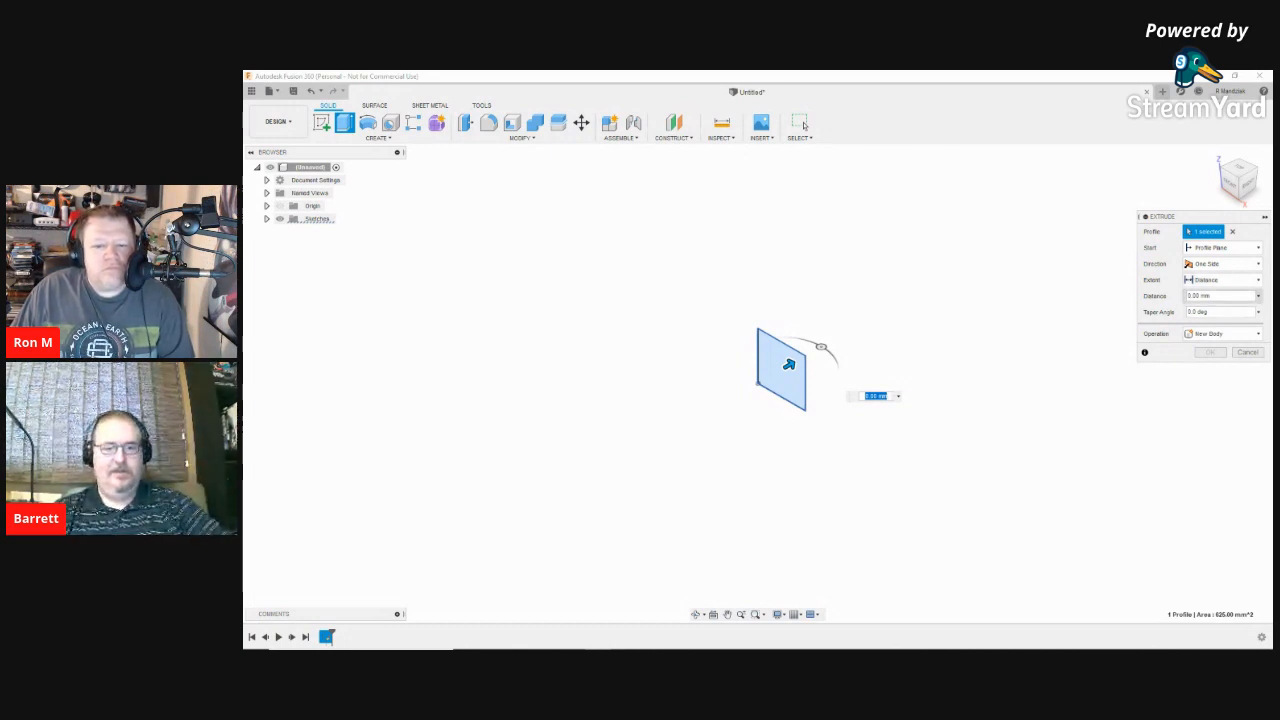
# Step: Set the extrusion distance to 25 mm and confirm the new cube body
pyautogui.moveTo(1208, 296); pyautogui.dragTo(1186, 296)
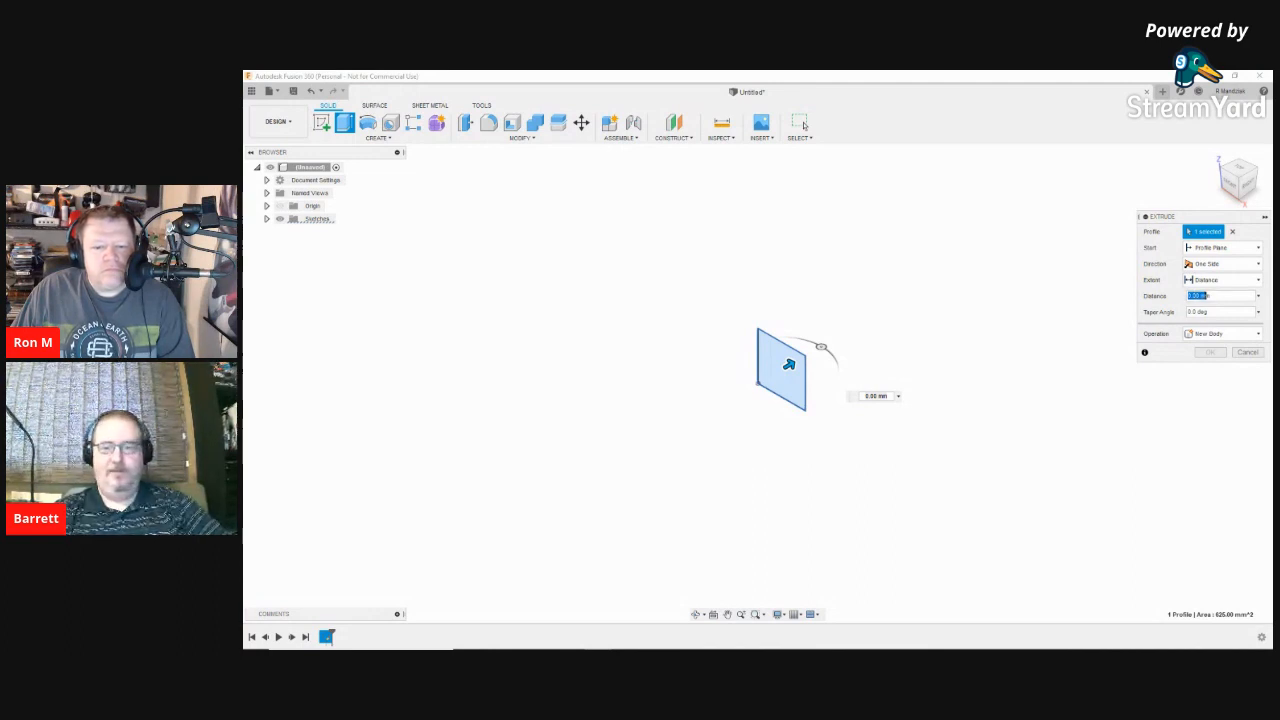
pyautogui.click(1210, 296)
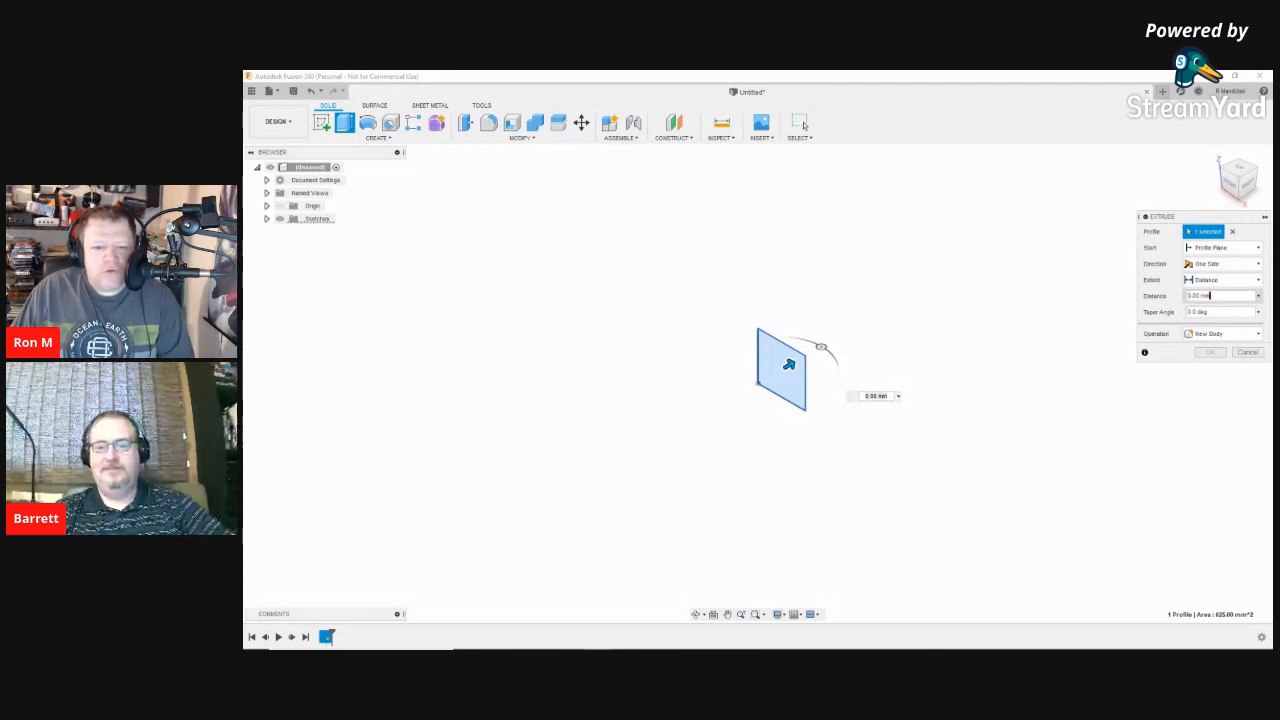
pyautogui.doubleClick(1192, 296)
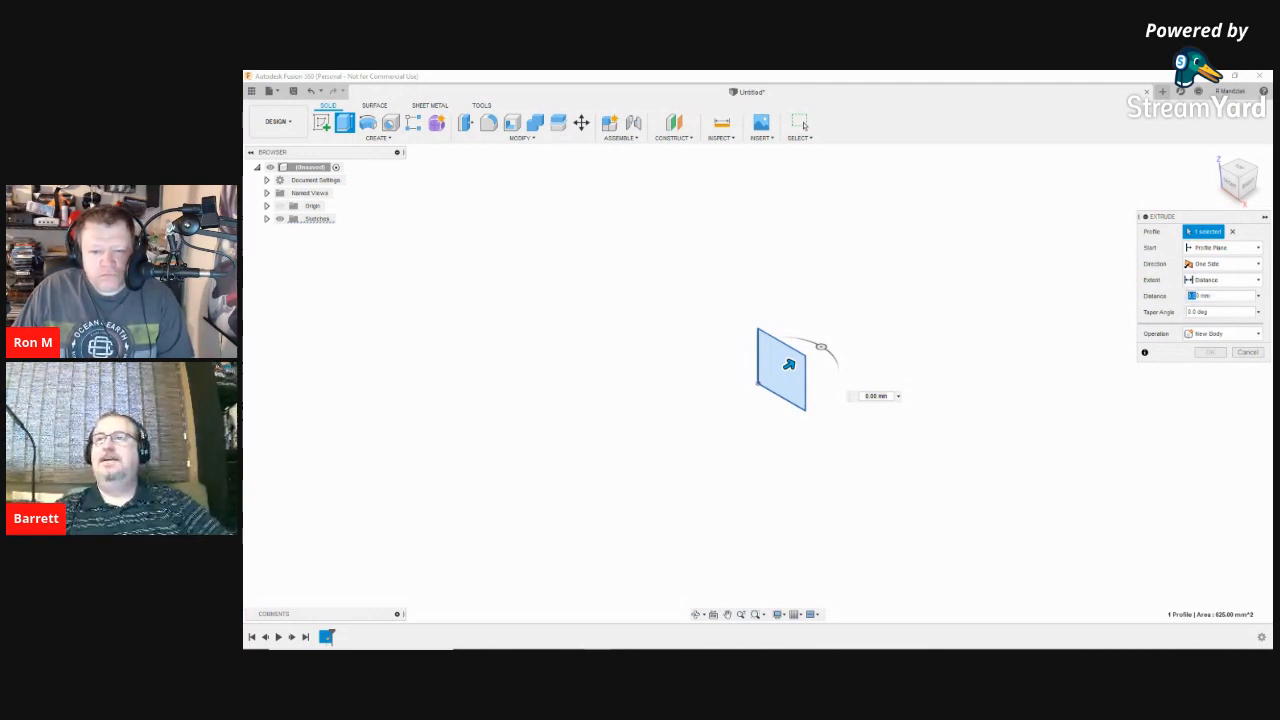
pyautogui.press('BackSpace')
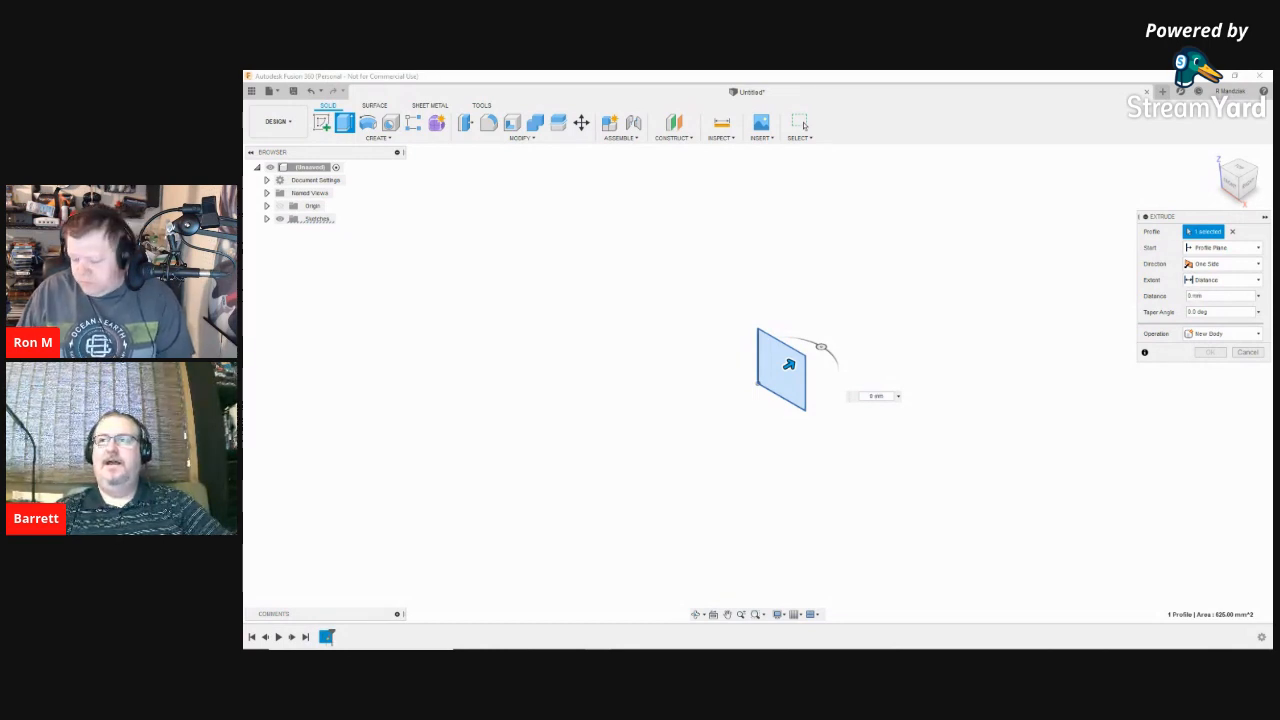
pyautogui.write('25.')
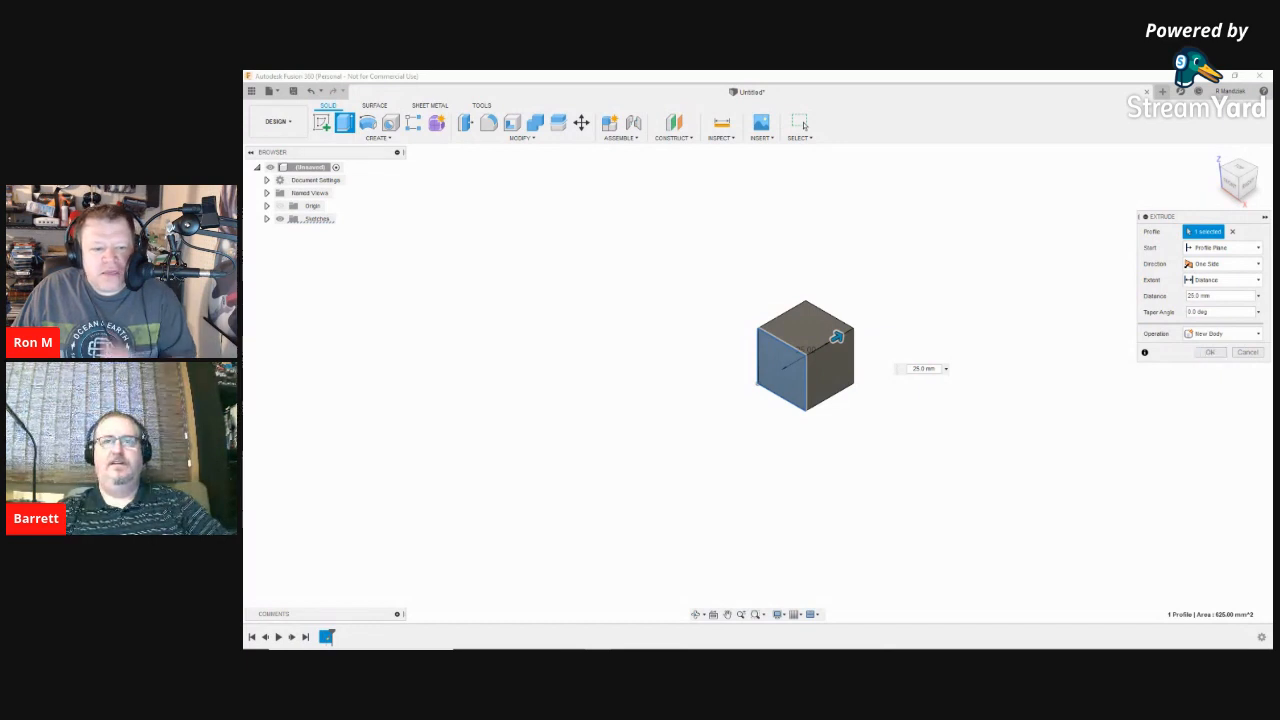
pyautogui.click(1210, 352)
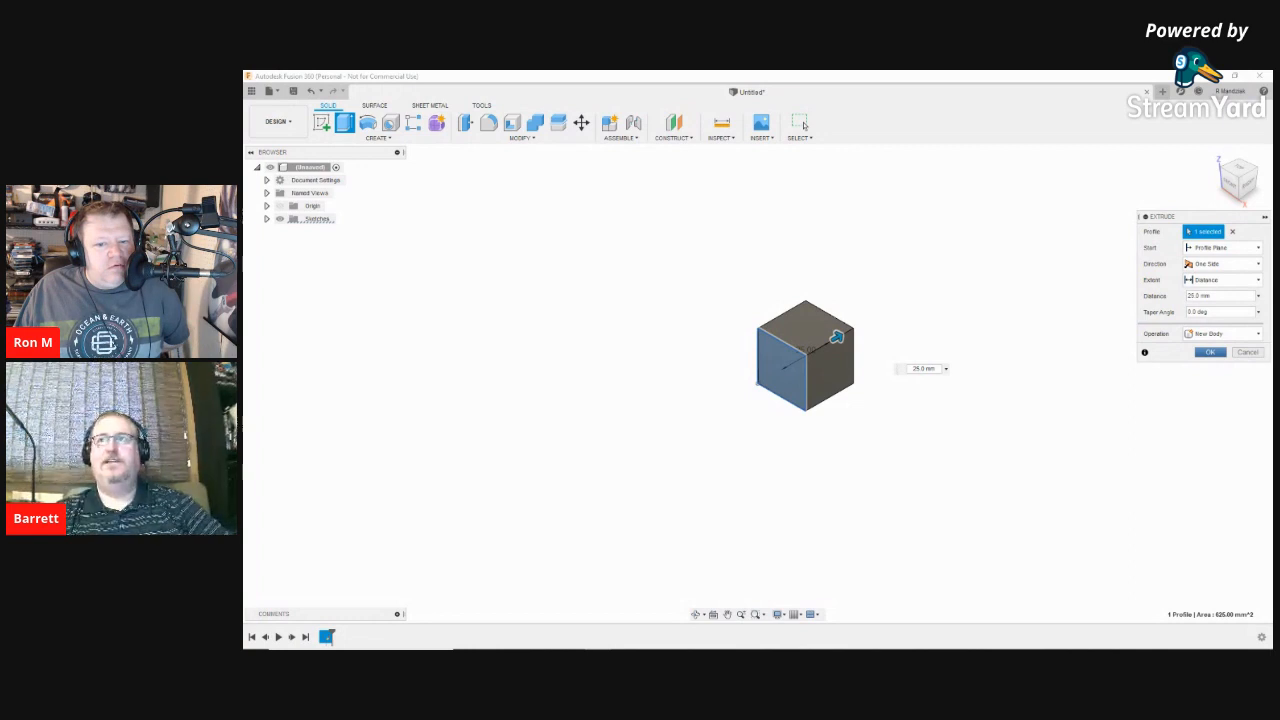
pyautogui.click(1210, 352)
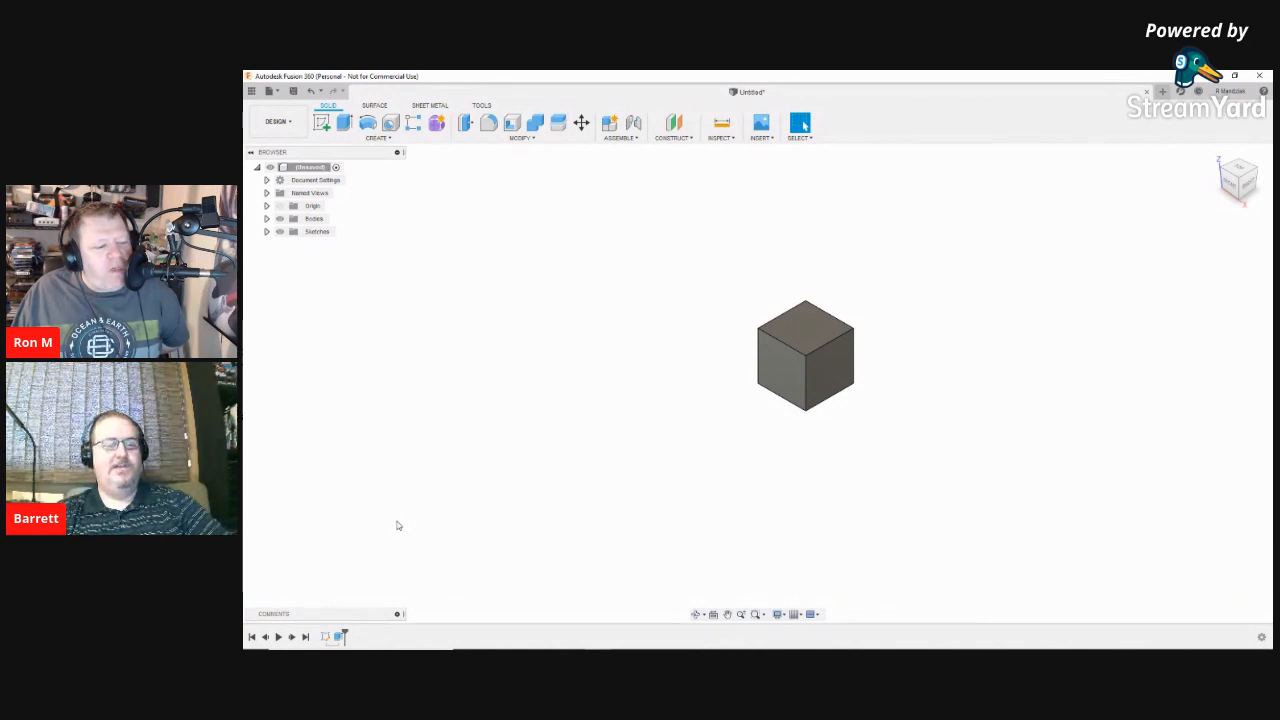
# Step: Reopen Extrude1 from the timeline with Edit Feature
pyautogui.rightClick(340, 636)
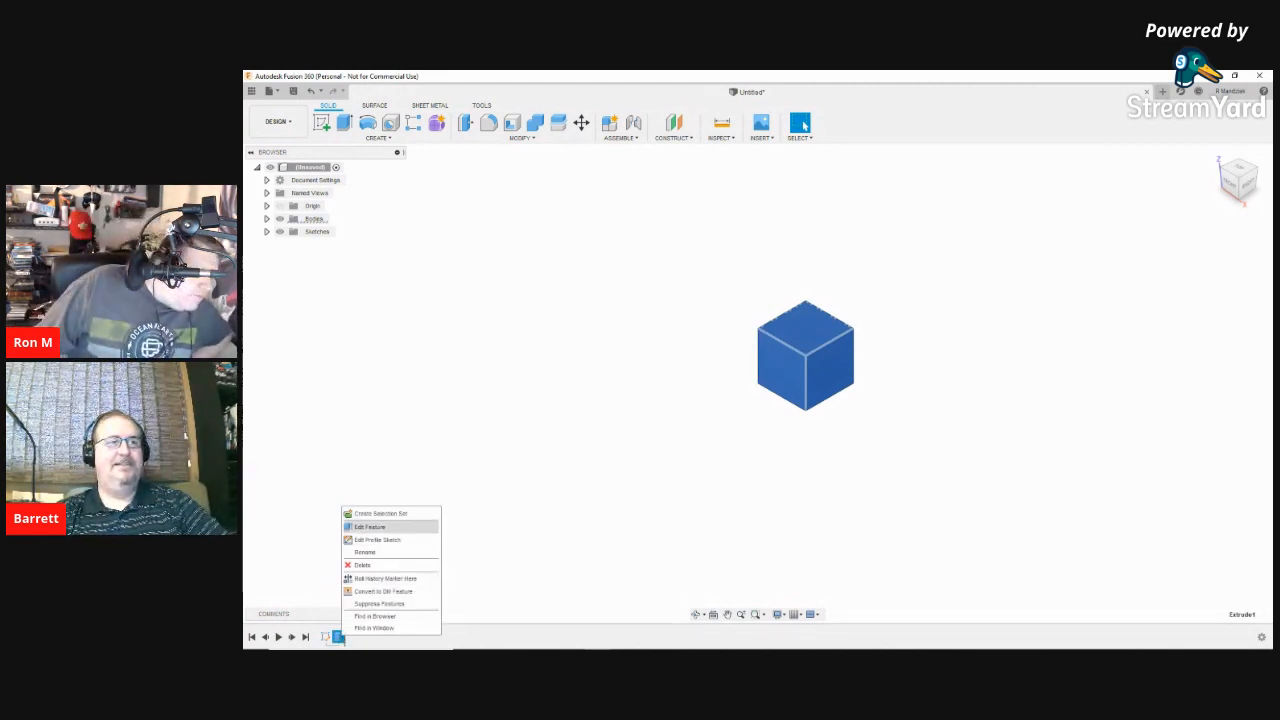
pyautogui.click(369, 527)
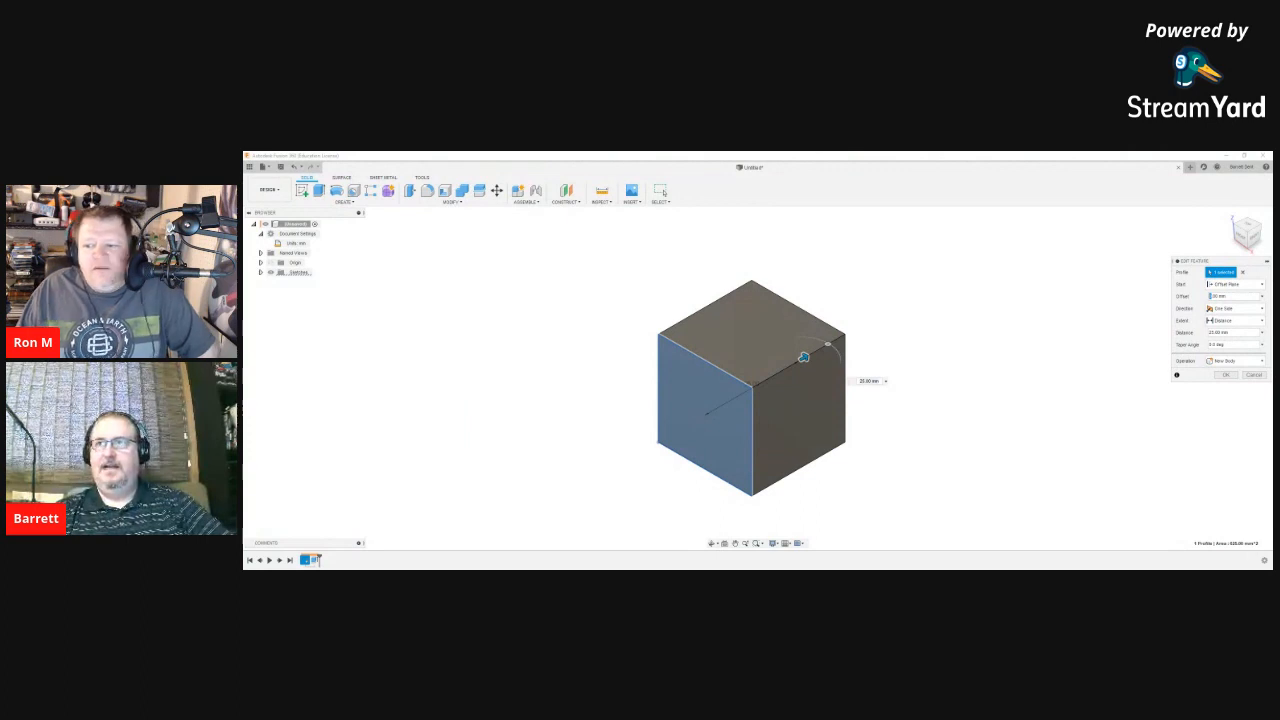
# Step: Commit the extrusion edit and make the Origin planes and axes visible
pyautogui.press('Return')
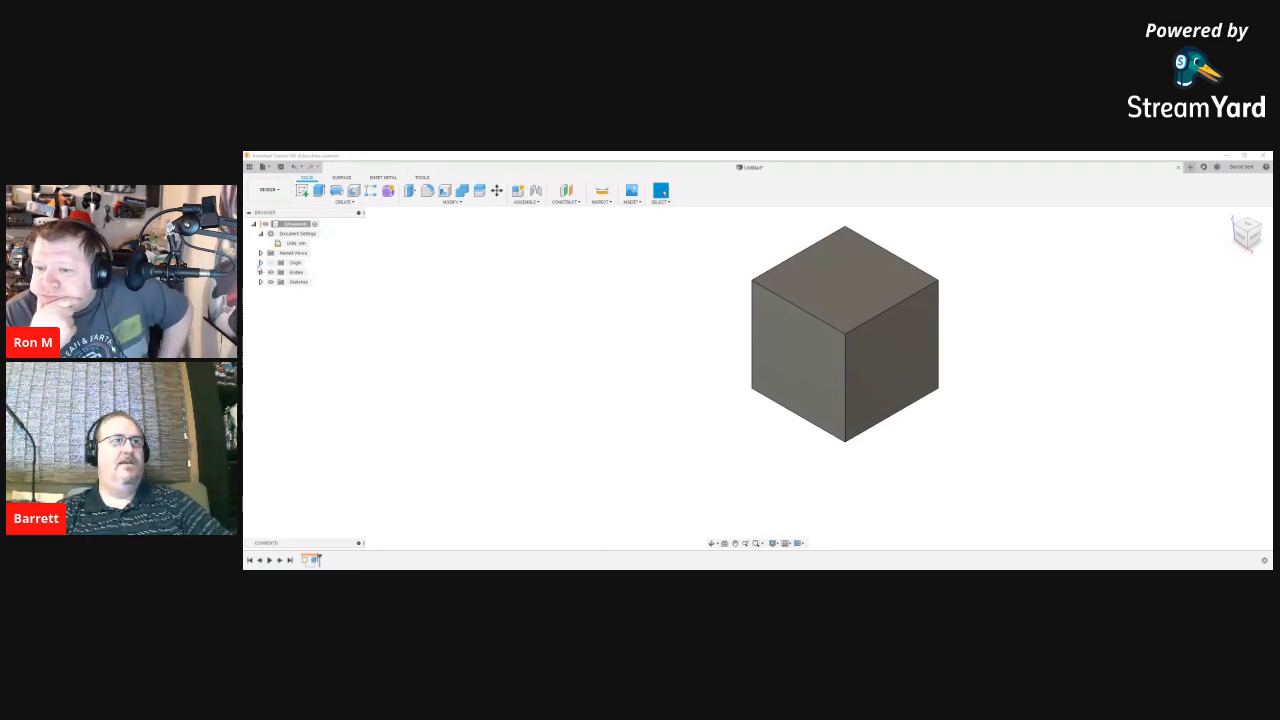
pyautogui.click(260, 262)
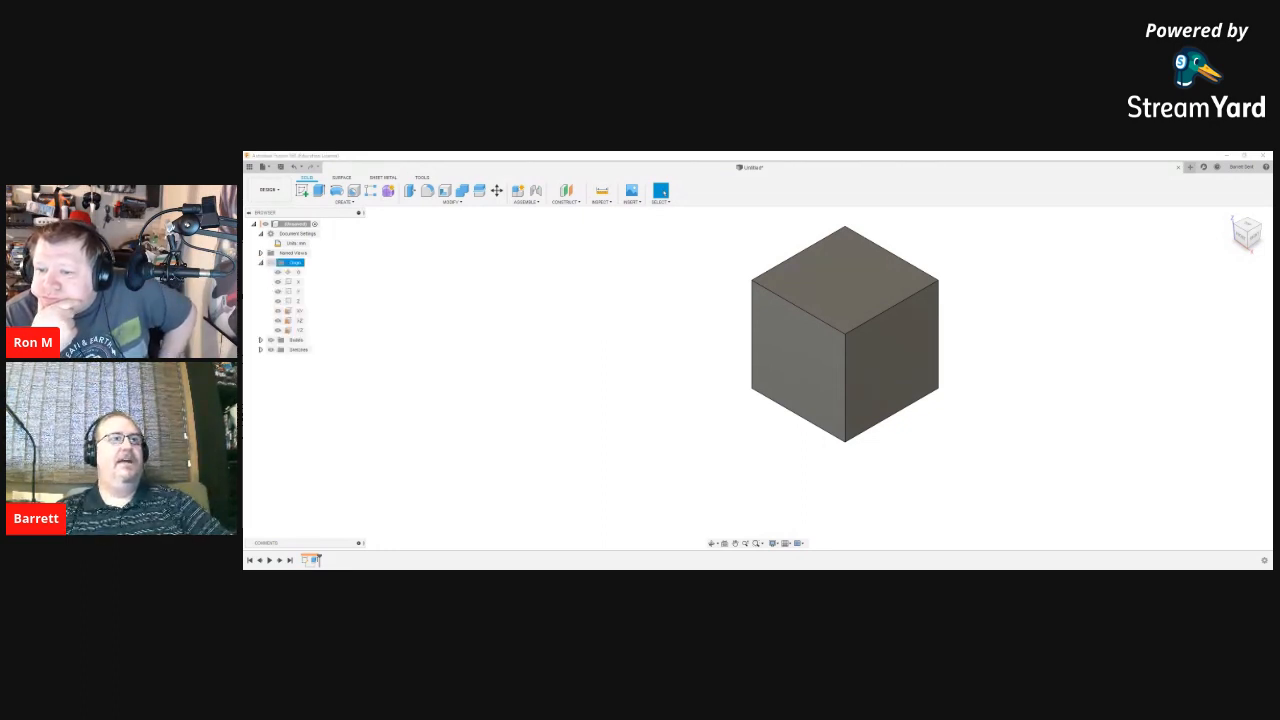
pyautogui.click(270, 262)
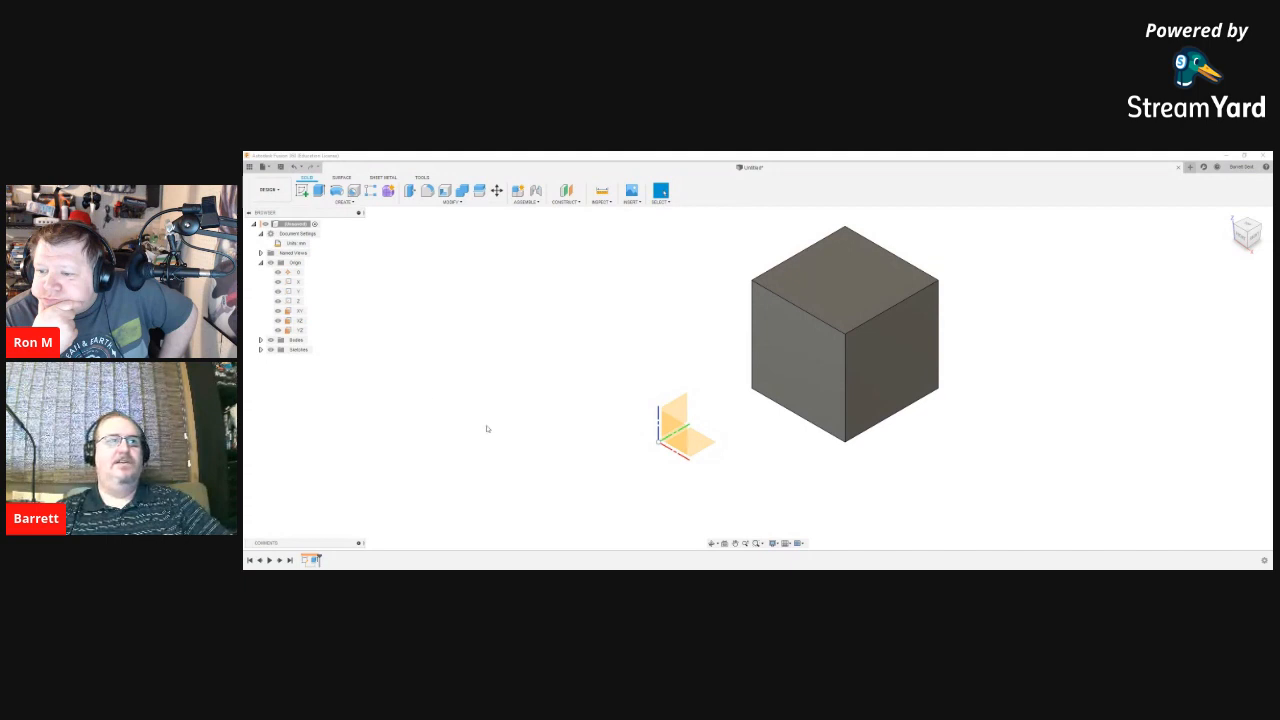
# Step: Edit the extrusion to start from an Offset Plane at 25 mm
pyautogui.rightClick(313, 561)
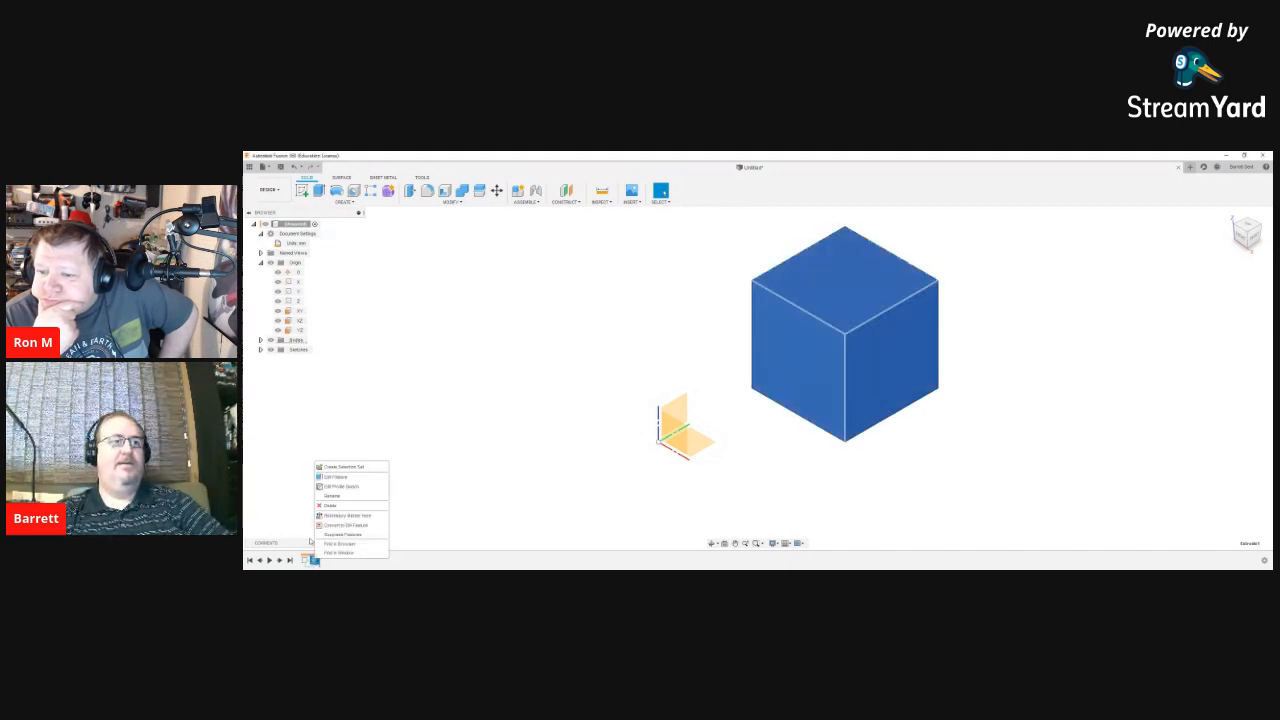
pyautogui.click(326, 474)
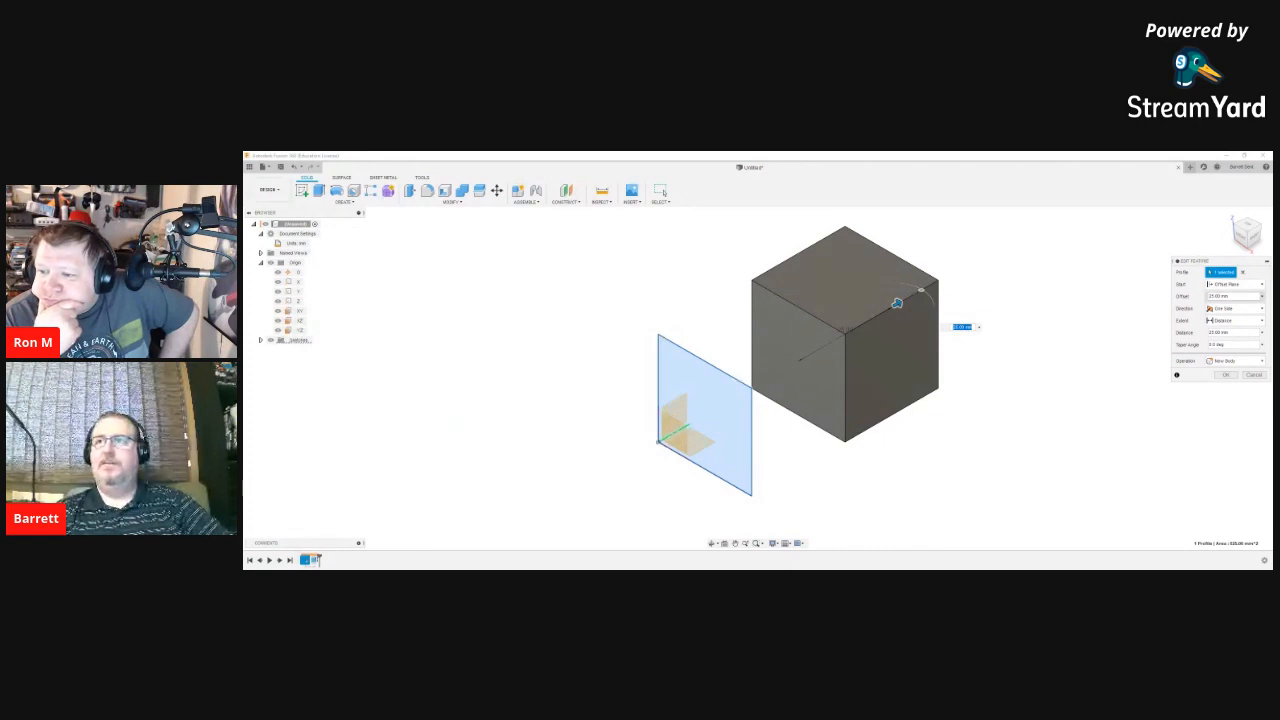
pyautogui.click(1233, 284)
pyautogui.click(1227, 296)
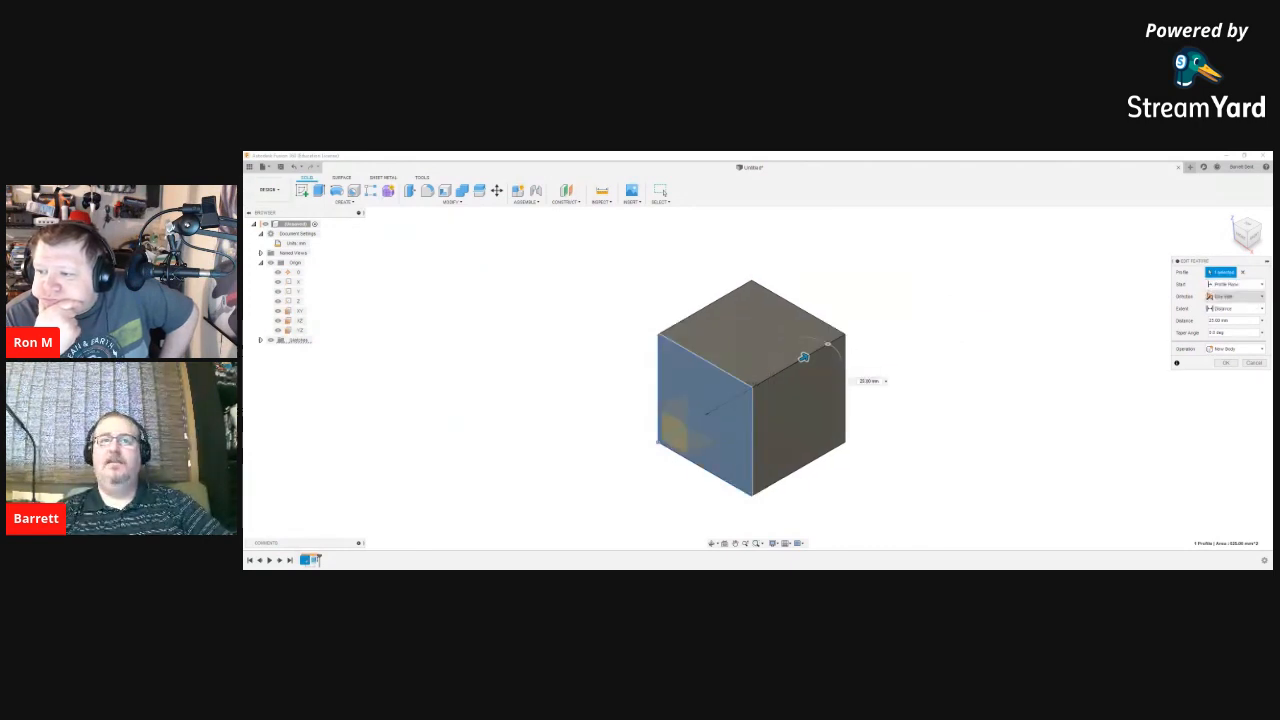
pyautogui.click(1233, 284)
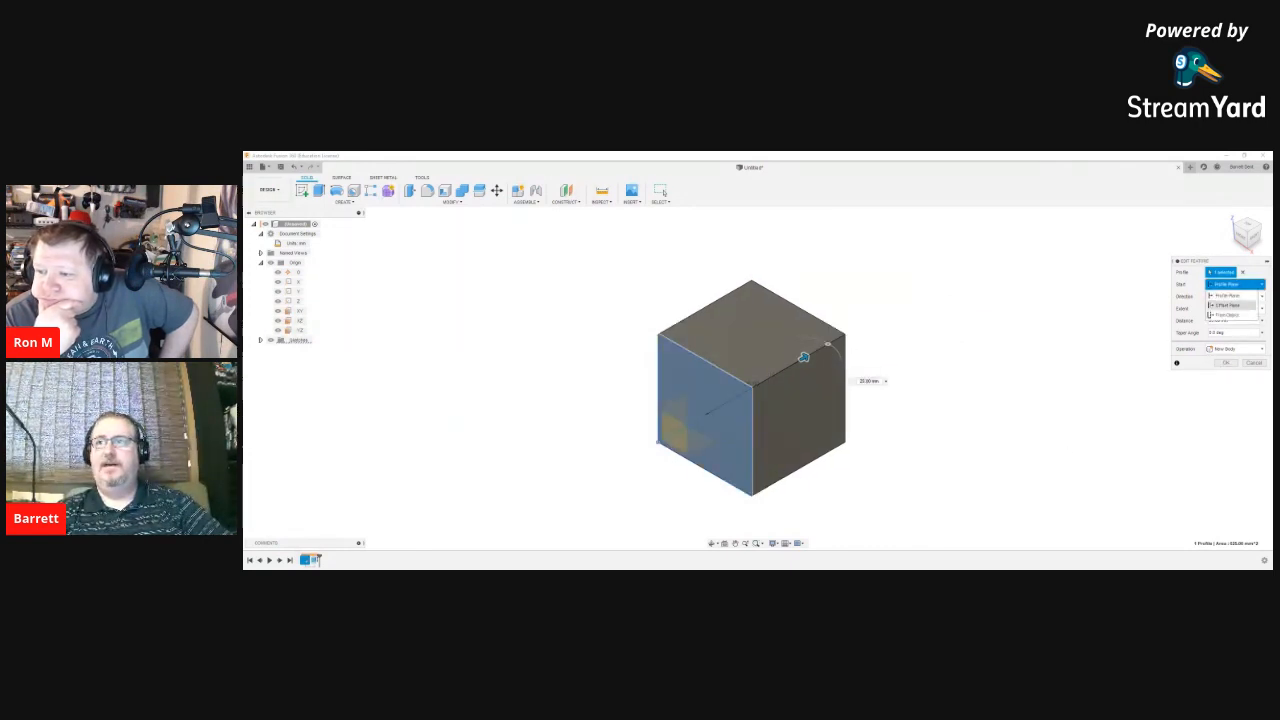
pyautogui.click(1228, 305)
pyautogui.moveTo(1232, 296); pyautogui.dragTo(1166, 296)
pyautogui.write('25')
pyautogui.press('Return')
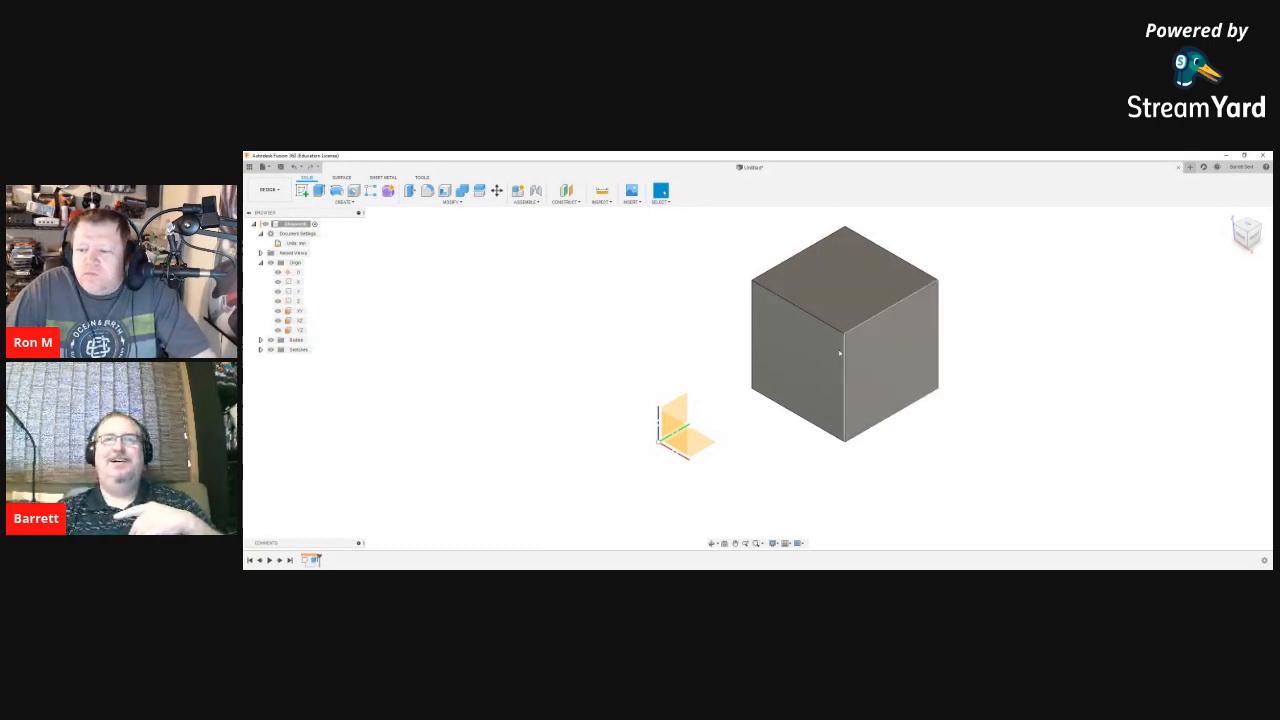
# Step: Reopen the extrude edit, toggle Origin plane visibility, and expand the Sketches folder
pyautogui.rightClick(312, 560)
pyautogui.click(345, 503)
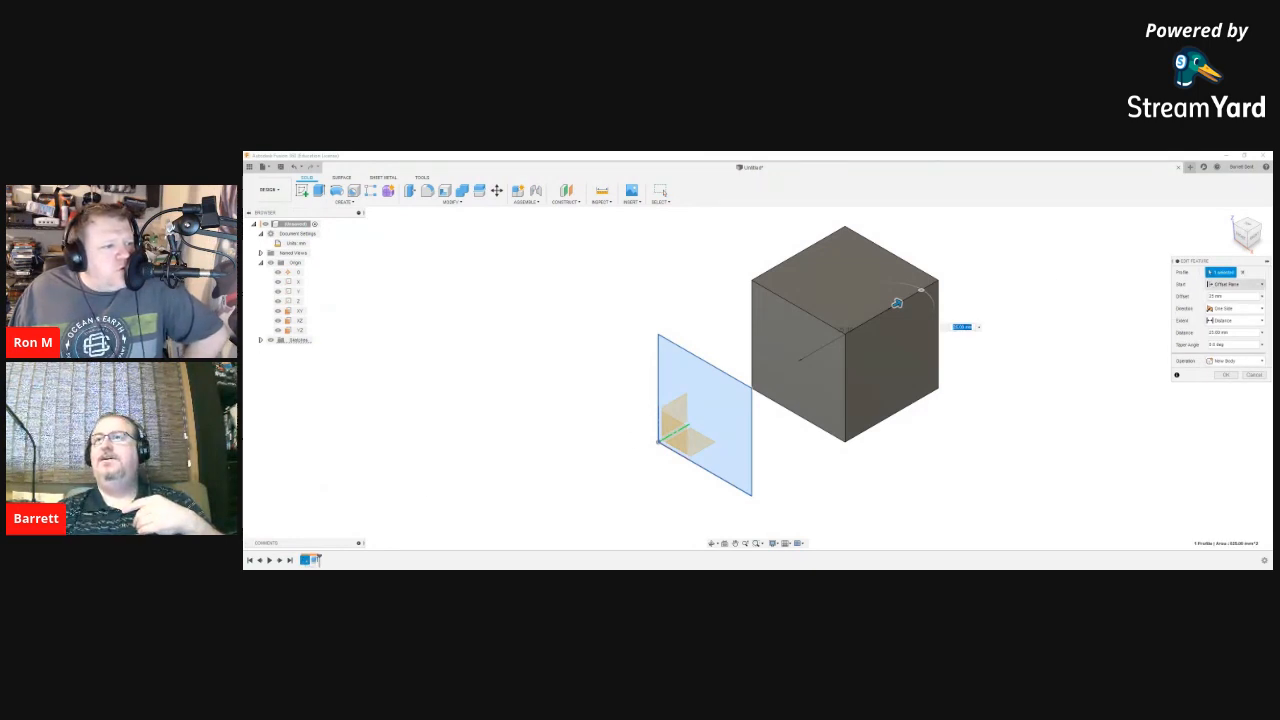
pyautogui.click(1236, 285)
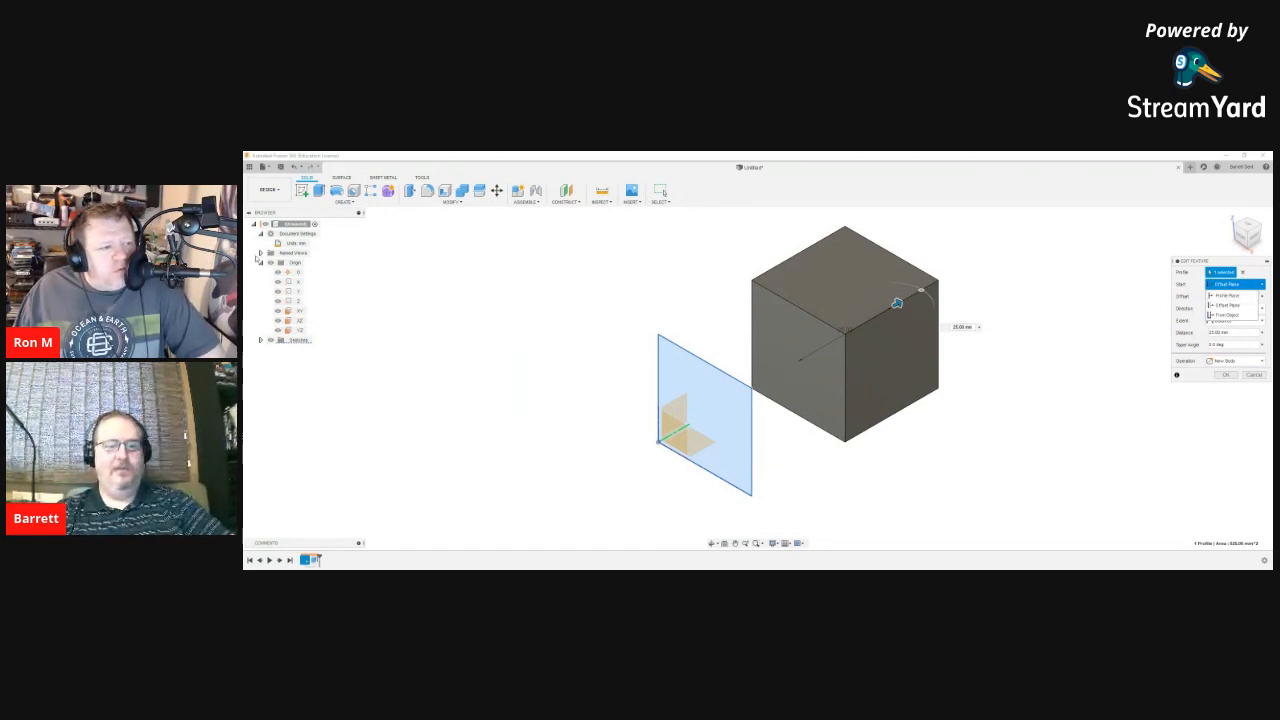
pyautogui.click(261, 263)
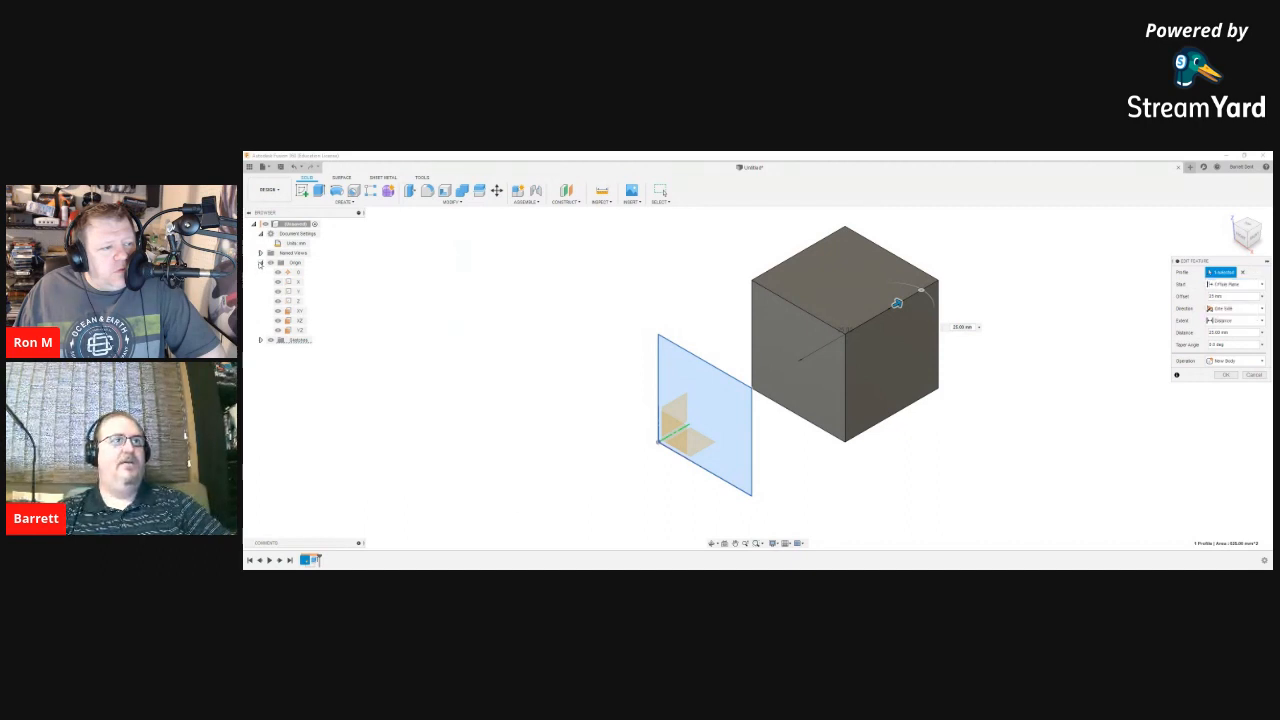
pyautogui.click(261, 263)
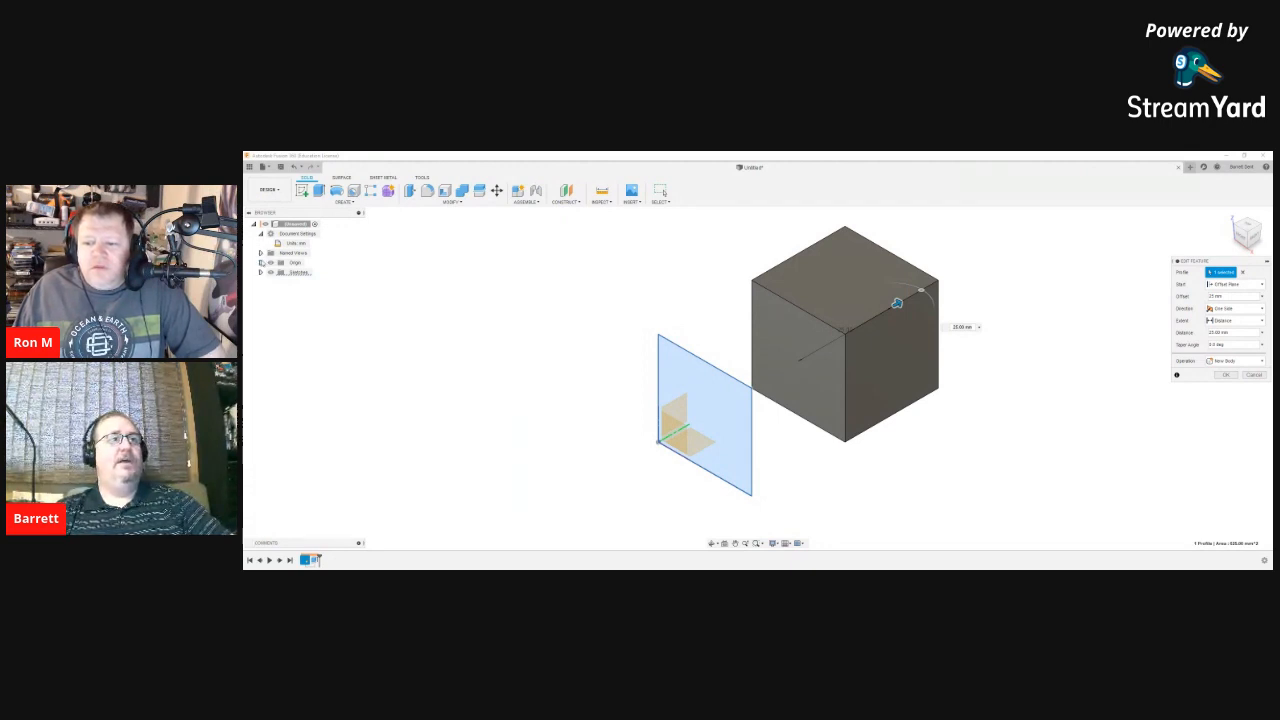
pyautogui.click(261, 263)
pyautogui.click(271, 263)
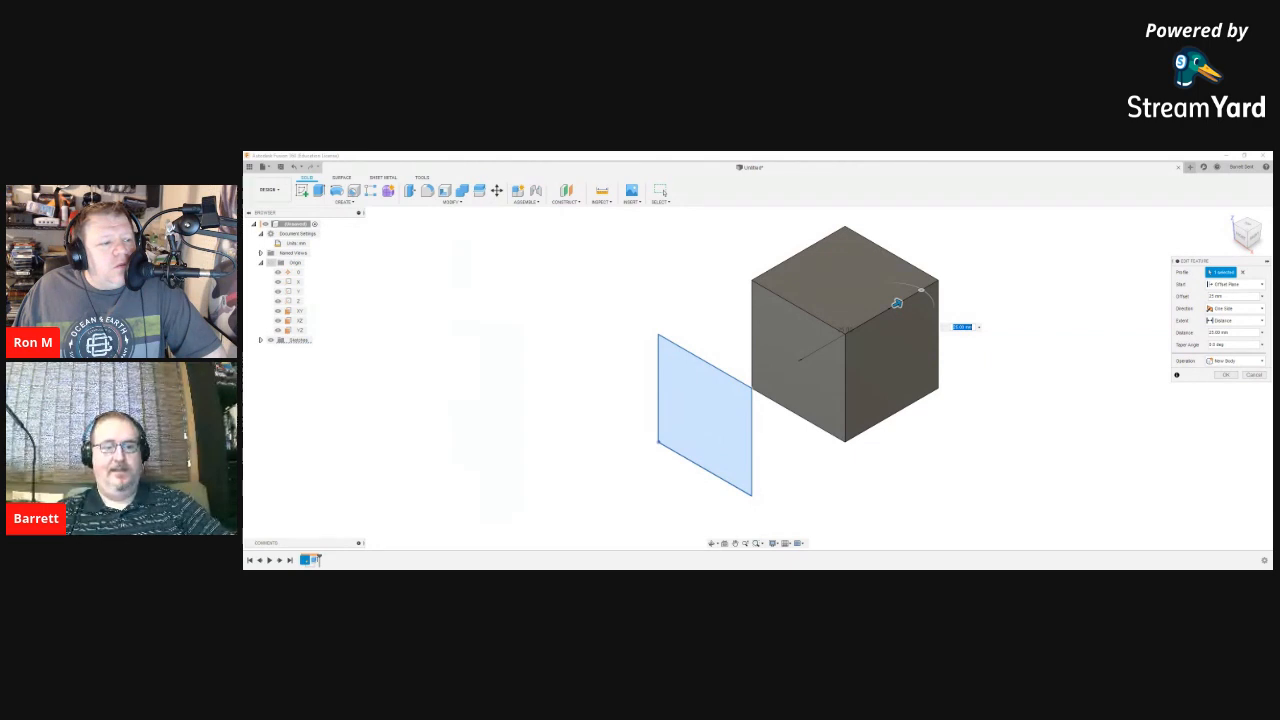
pyautogui.click(271, 263)
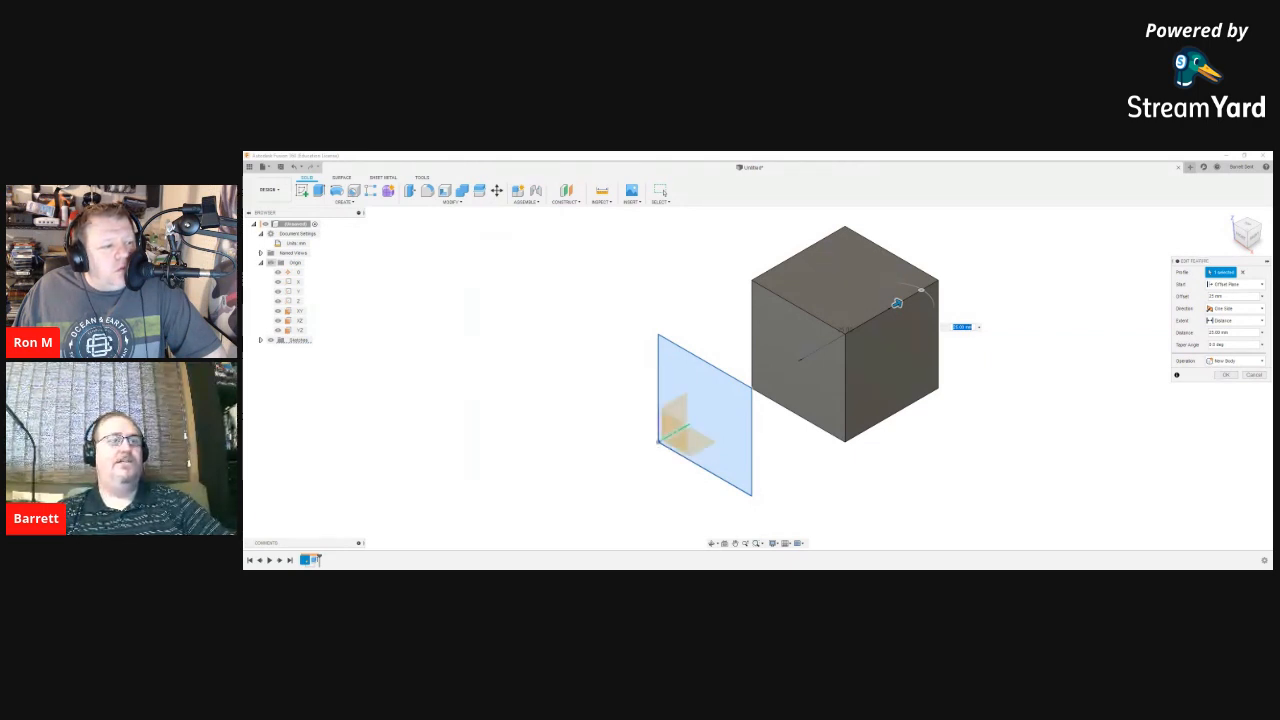
pyautogui.click(271, 263)
pyautogui.click(271, 263)
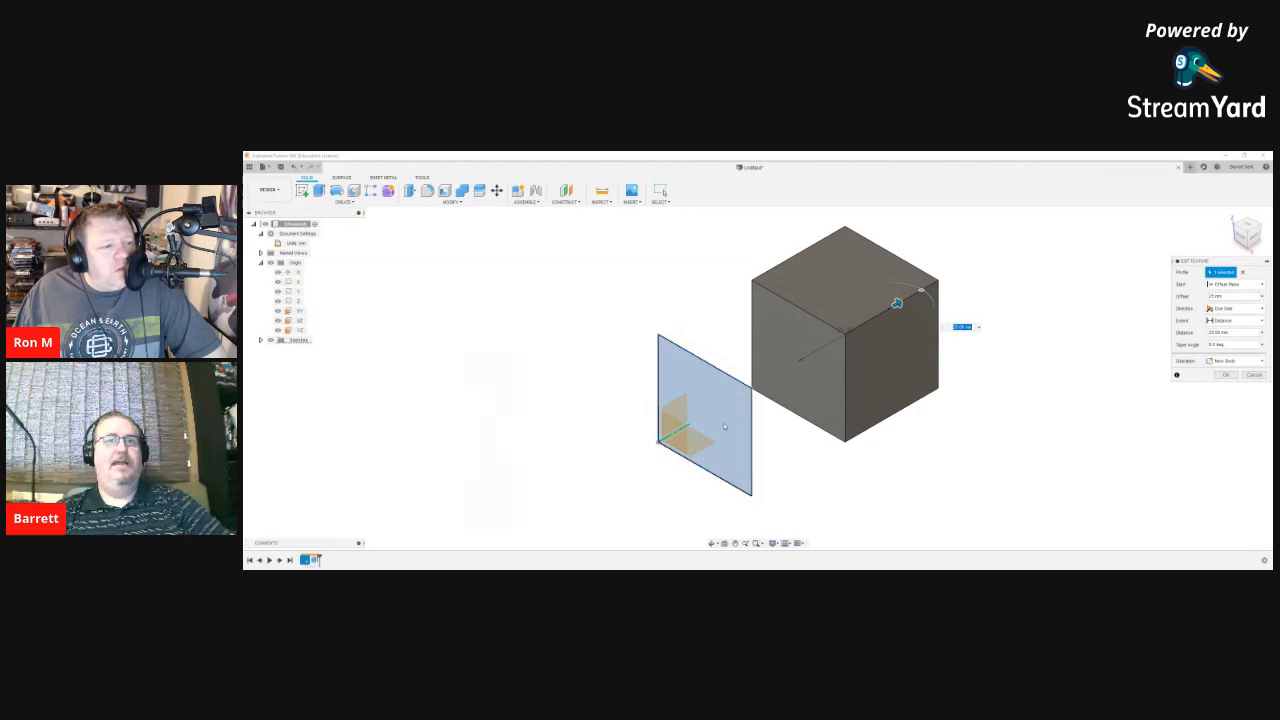
pyautogui.click(261, 340)
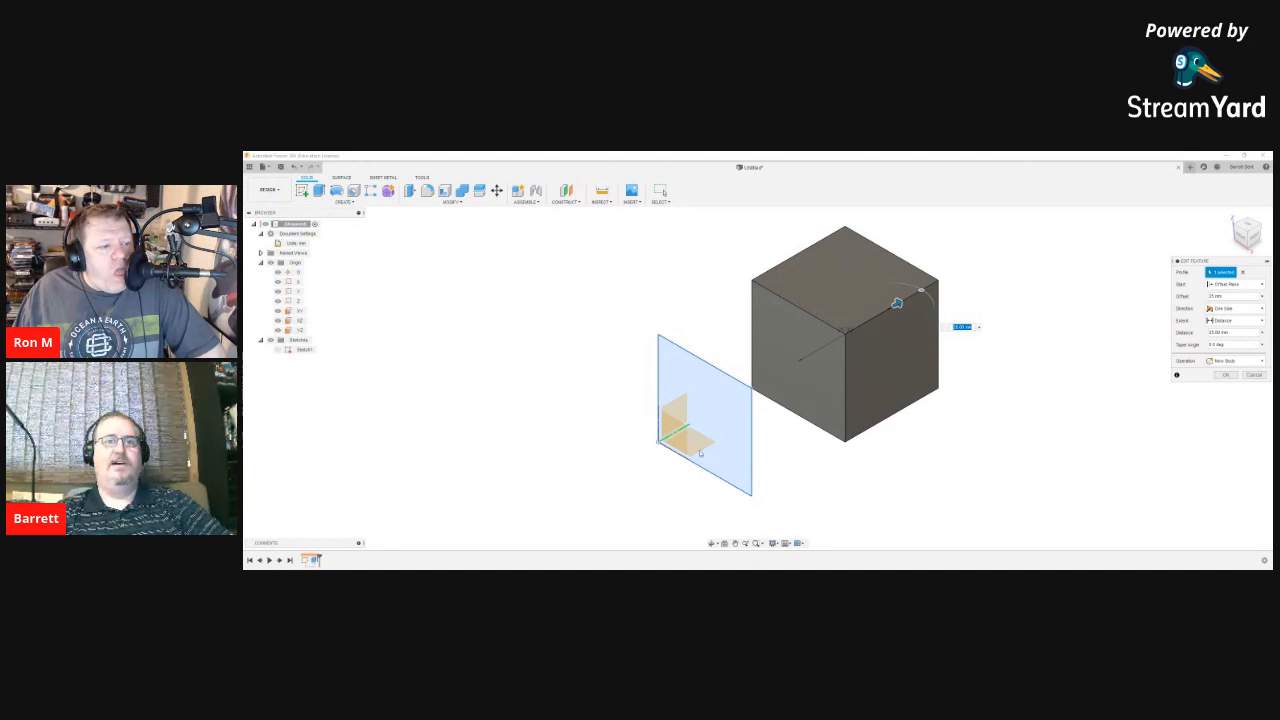
# Step: Flip the extrusion to -25 mm with a 25 mm Offset Plane start and commit
pyautogui.moveTo(897, 303); pyautogui.dragTo(699, 419)
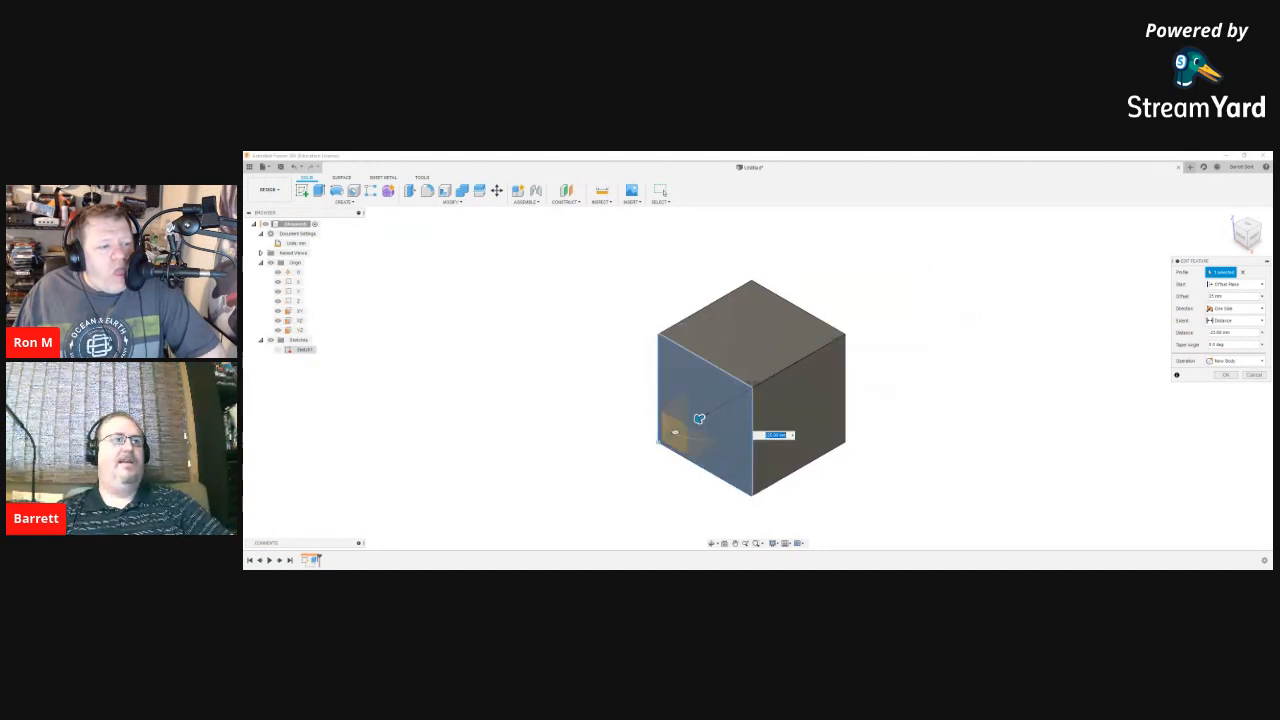
pyautogui.click(1234, 284)
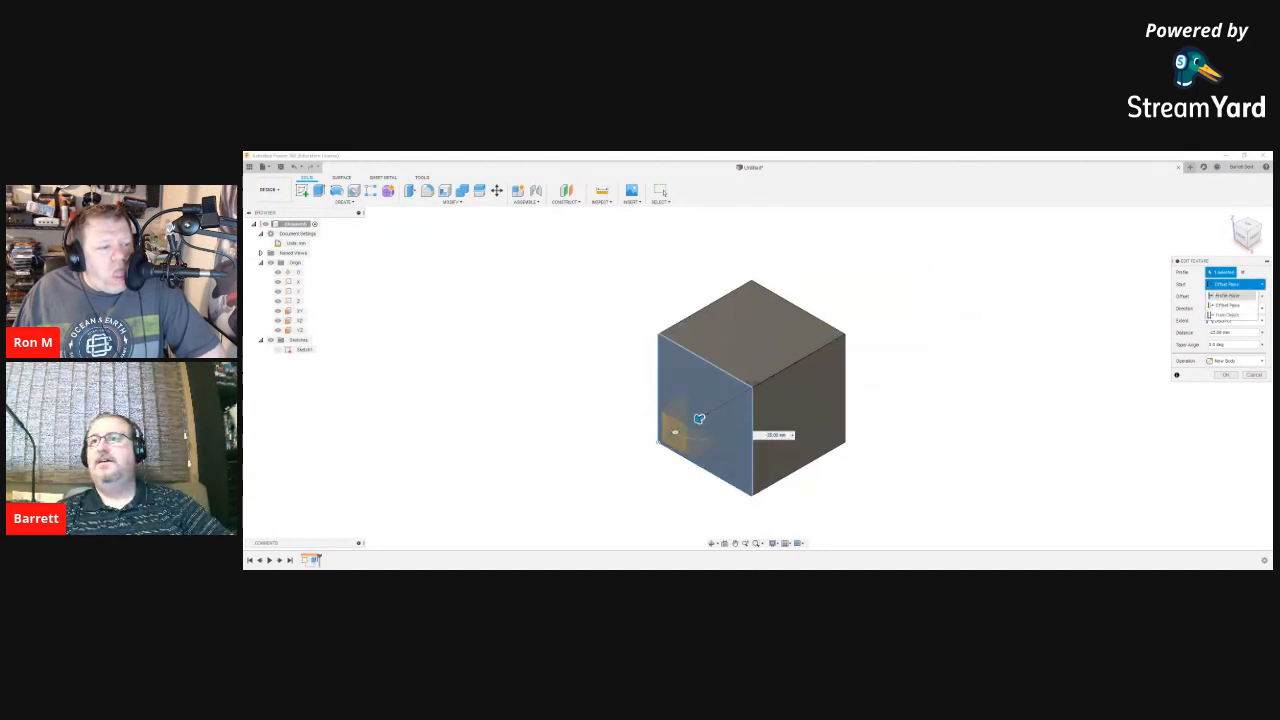
pyautogui.click(1228, 305)
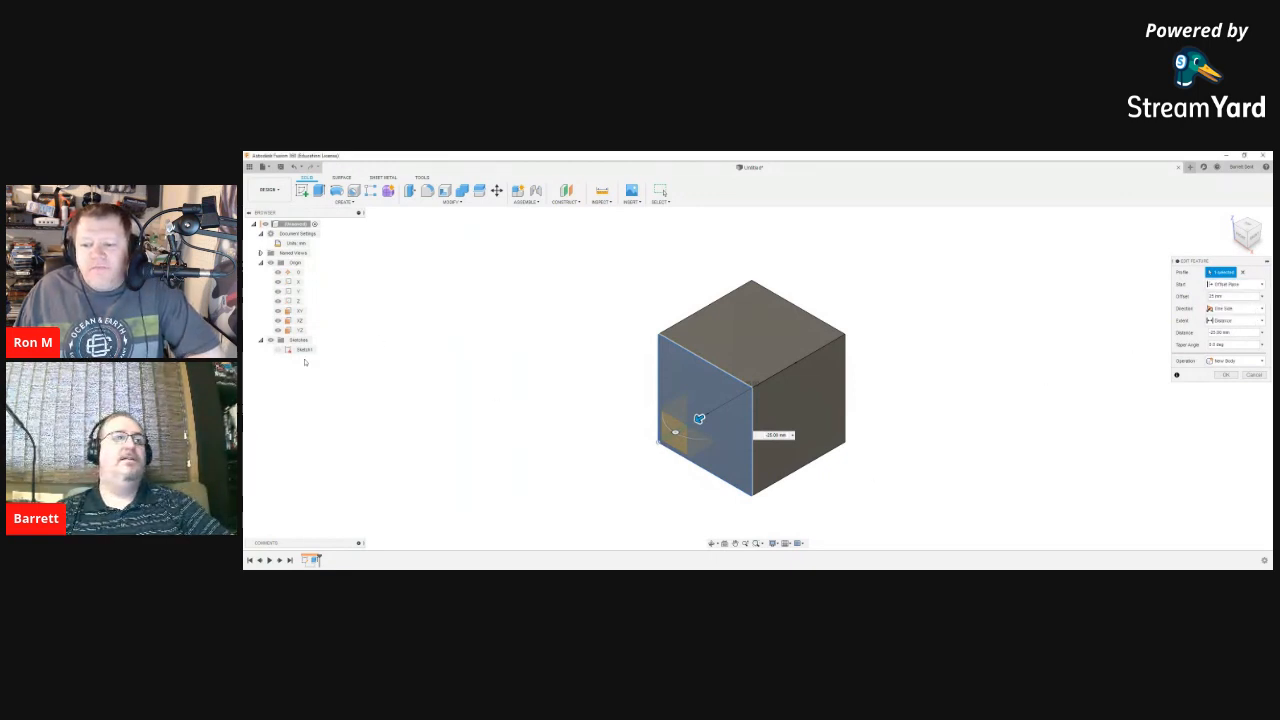
pyautogui.click(302, 349)
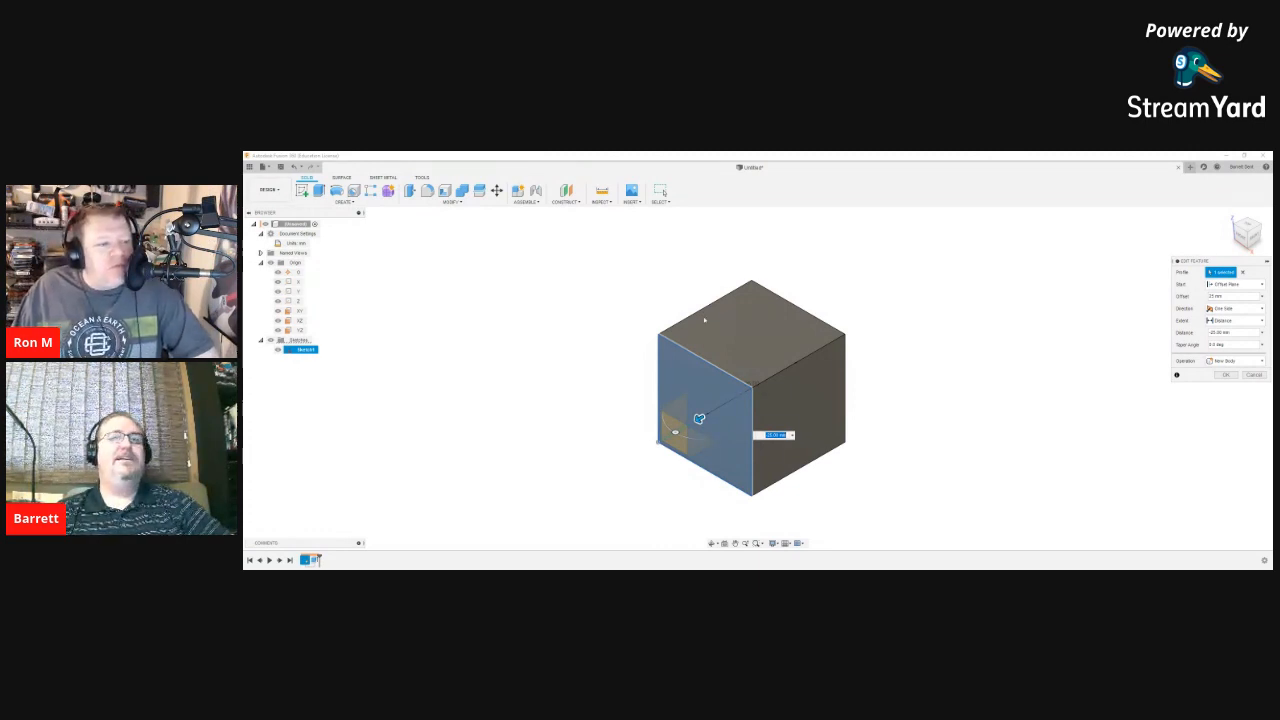
pyautogui.click(1235, 285)
pyautogui.click(1232, 304)
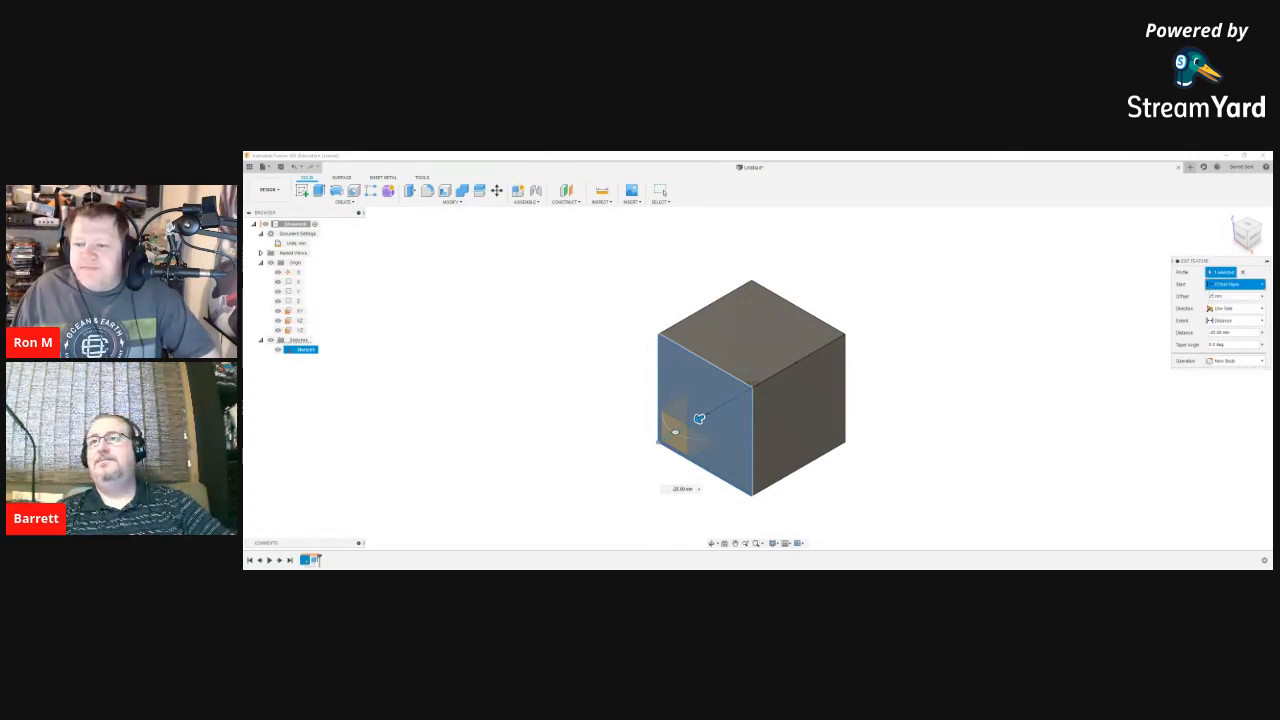
pyautogui.click(1235, 285)
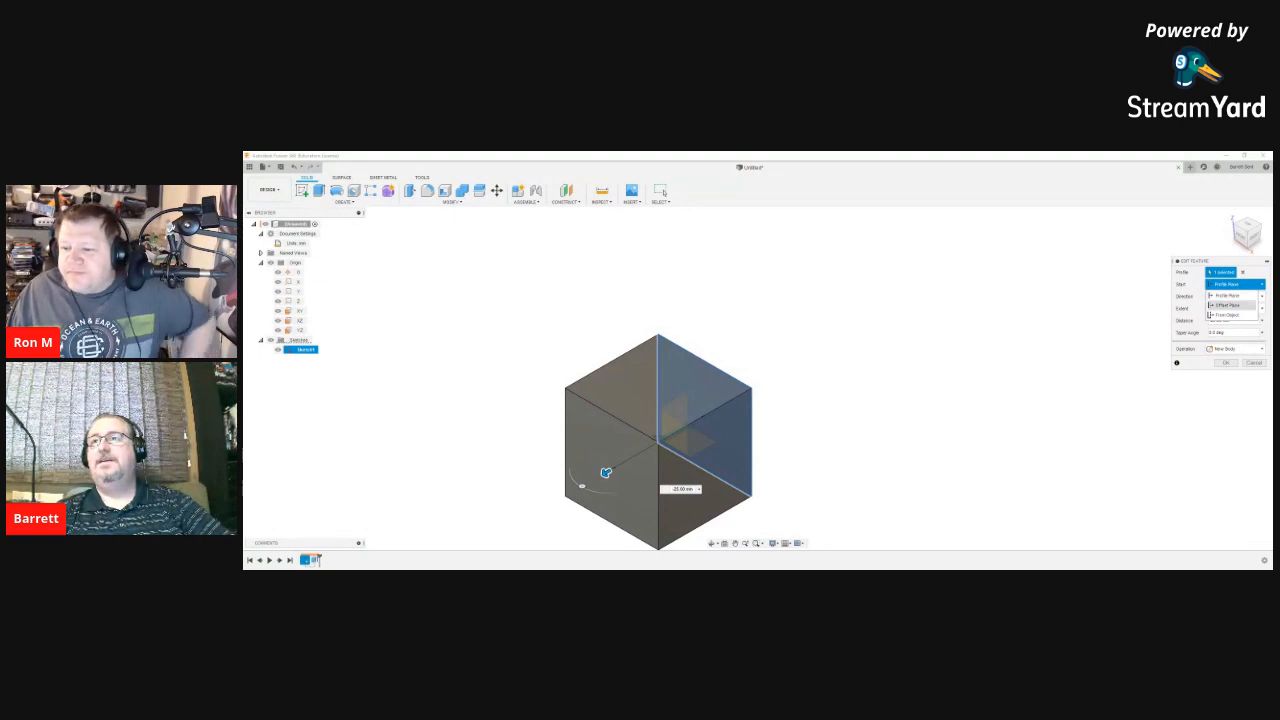
pyautogui.click(1228, 304)
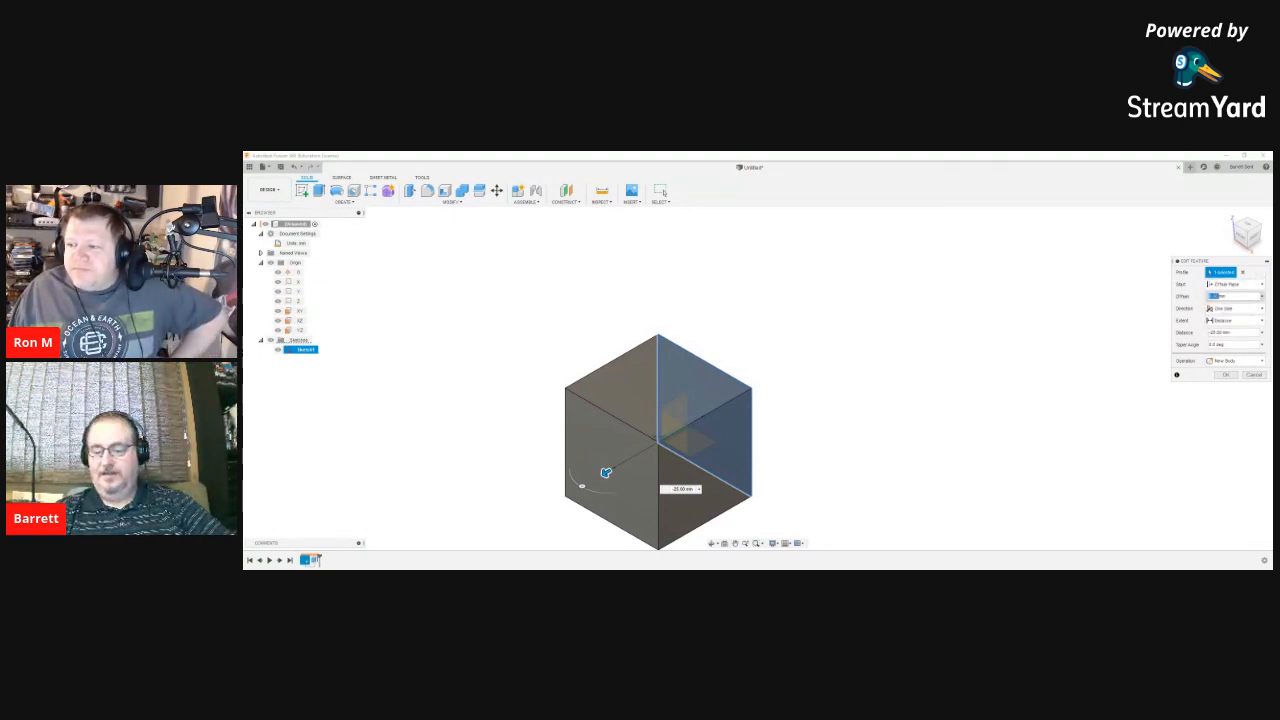
pyautogui.press('Return')
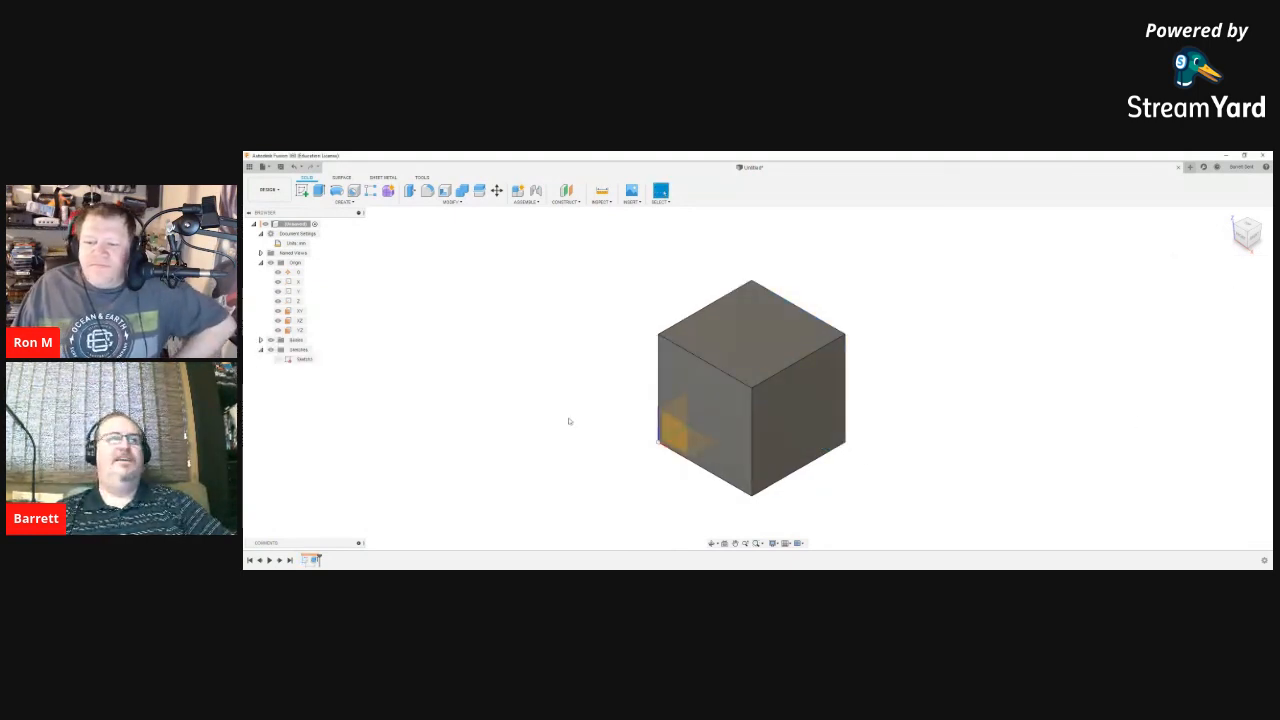
# Step: Re-edit the extrude to start from the sketch plane with 25 mm distance
pyautogui.rightClick(313, 559)
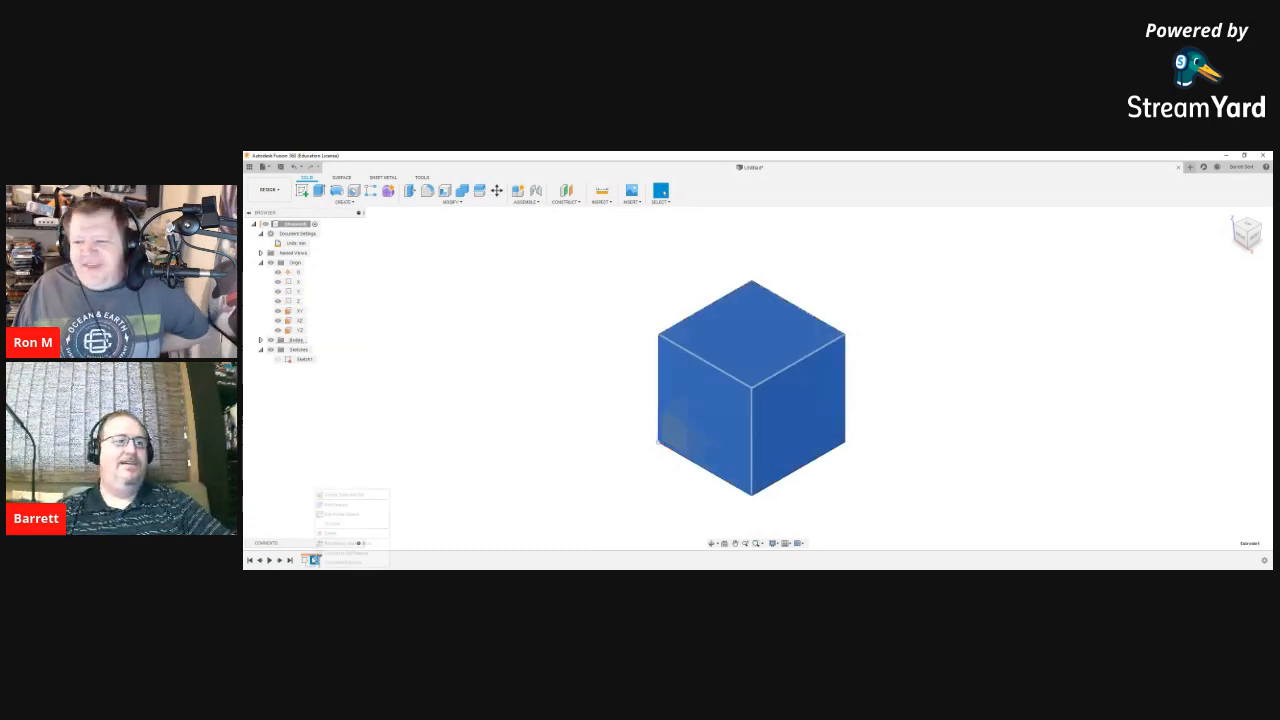
pyautogui.click(336, 504)
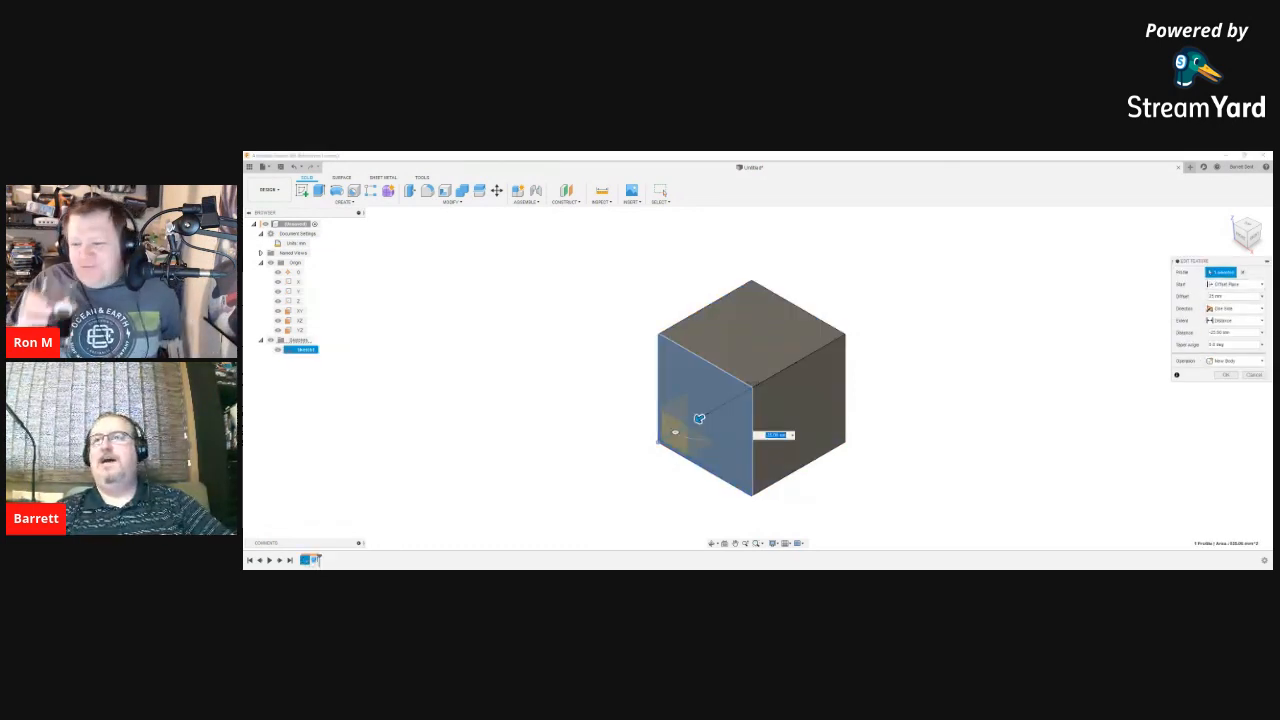
pyautogui.click(1235, 285)
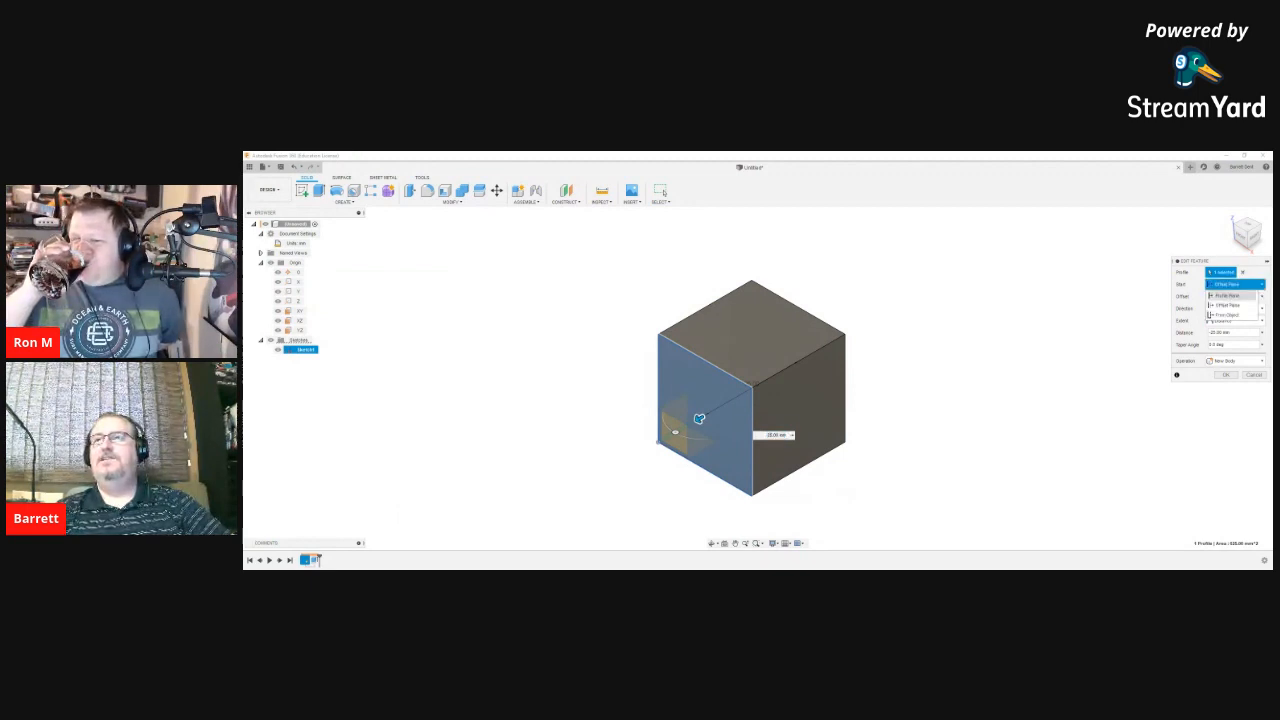
pyautogui.click(1228, 296)
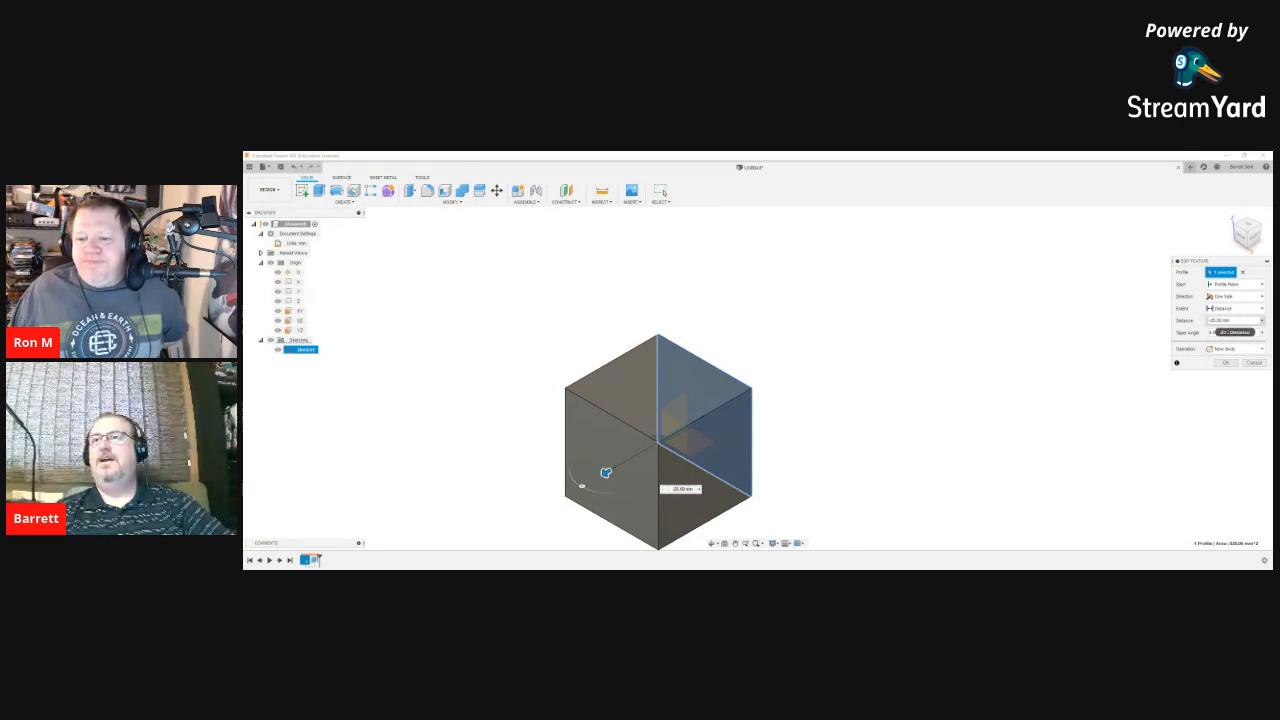
pyautogui.click(1235, 320)
pyautogui.write('25')
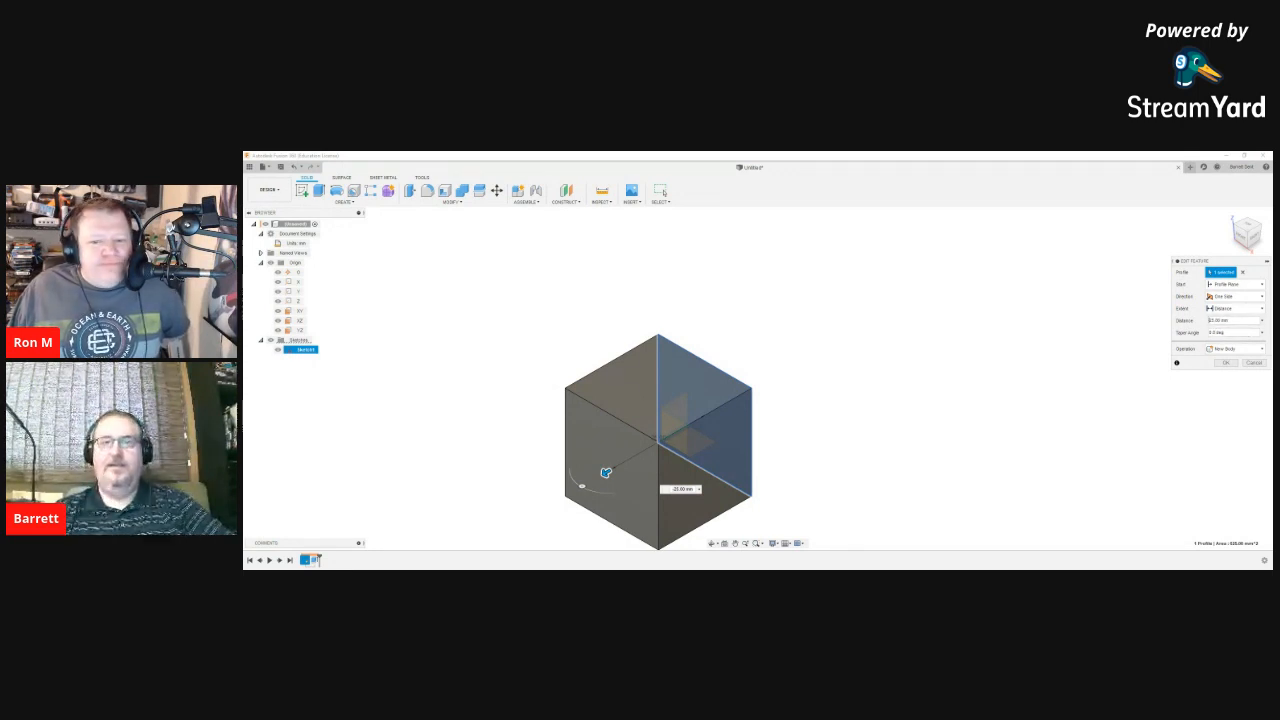
pyautogui.press('Return')
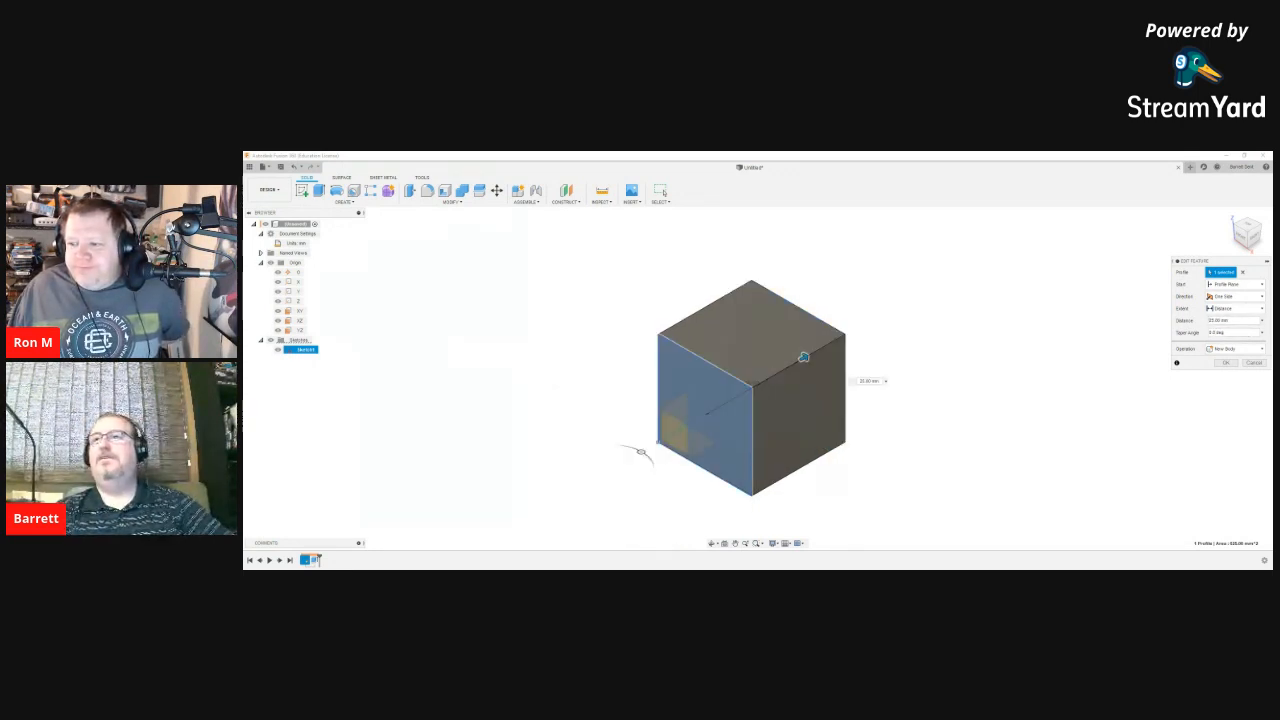
# Step: Switch the extrusion start to Offset Plane with a 25 mm offset
pyautogui.click(1235, 284)
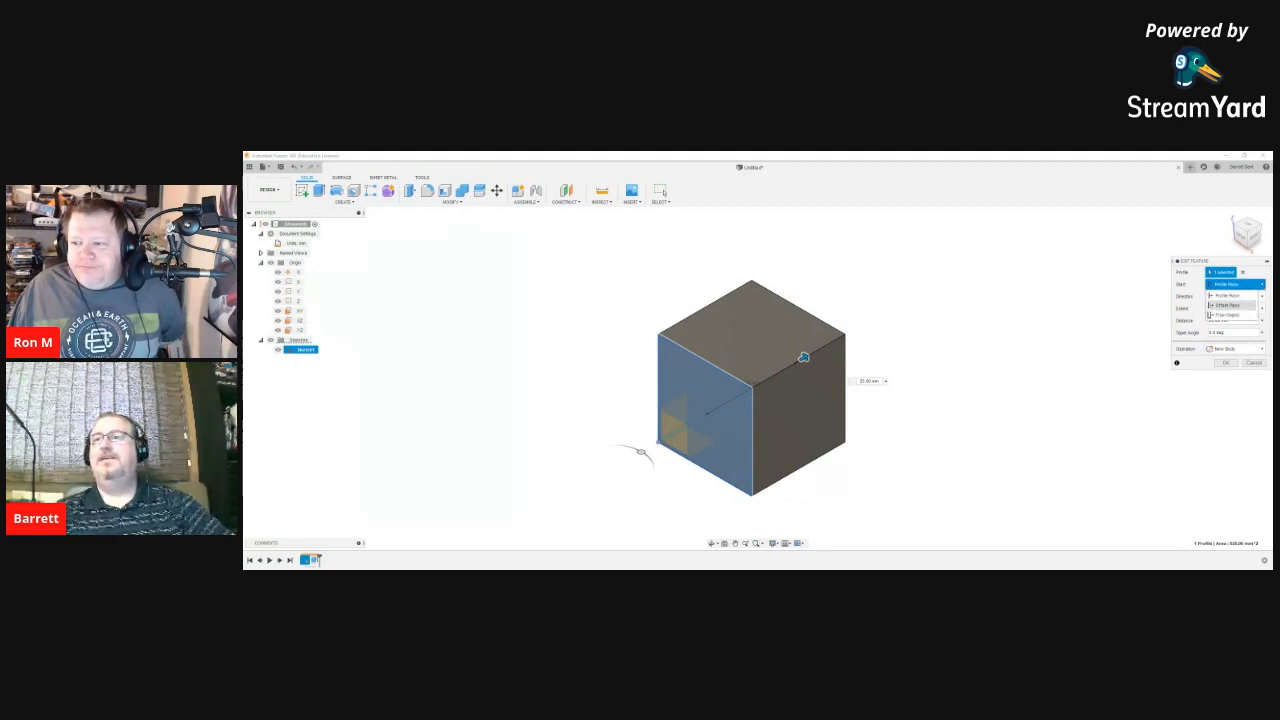
pyautogui.click(1228, 305)
pyautogui.moveTo(1234, 297); pyautogui.dragTo(1180, 297)
pyautogui.write('25')
pyautogui.press('Return')
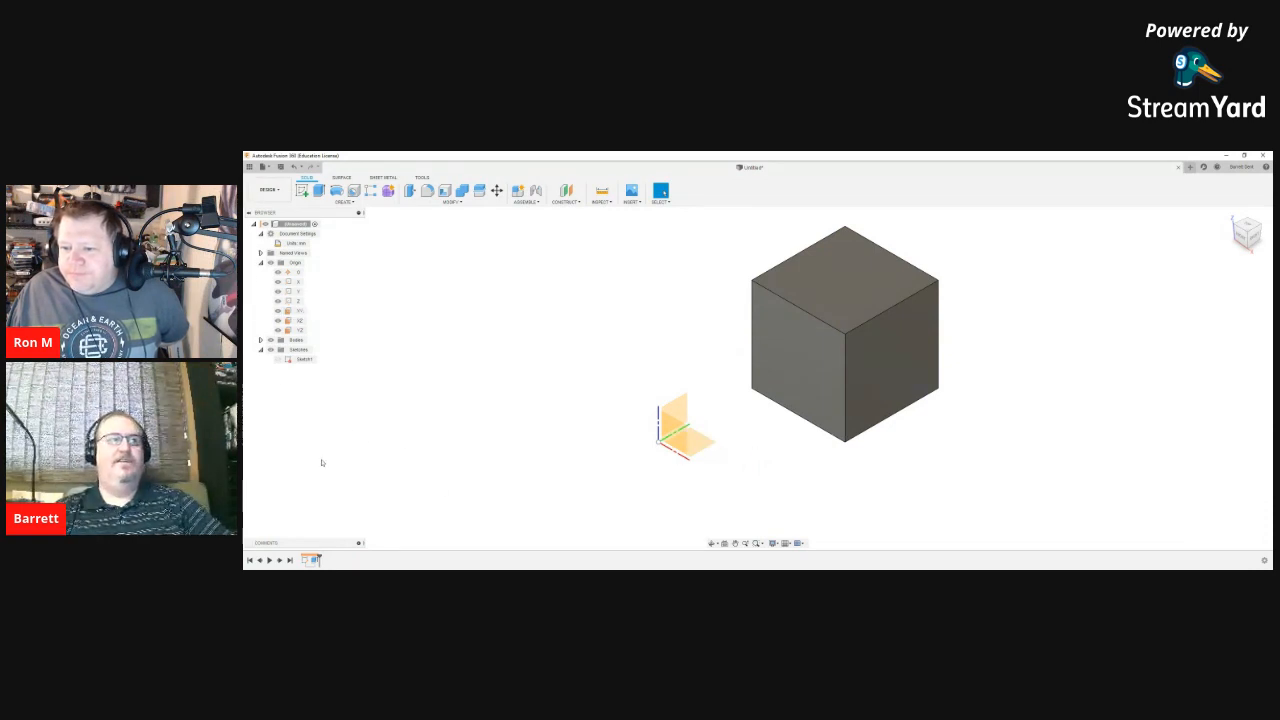
# Step: Hide Sketch1 and the Origin folder in the browser, then launch Create Sketch
pyautogui.click(300, 359)
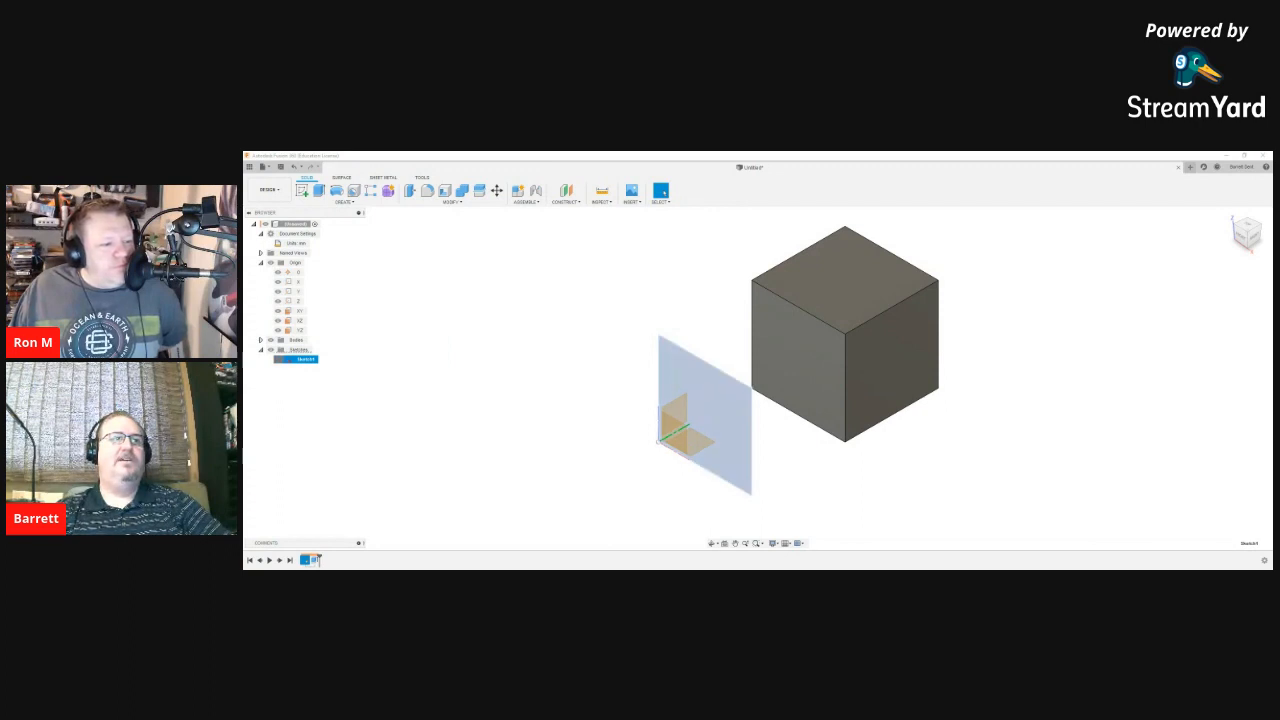
pyautogui.click(550, 482)
pyautogui.click(278, 359)
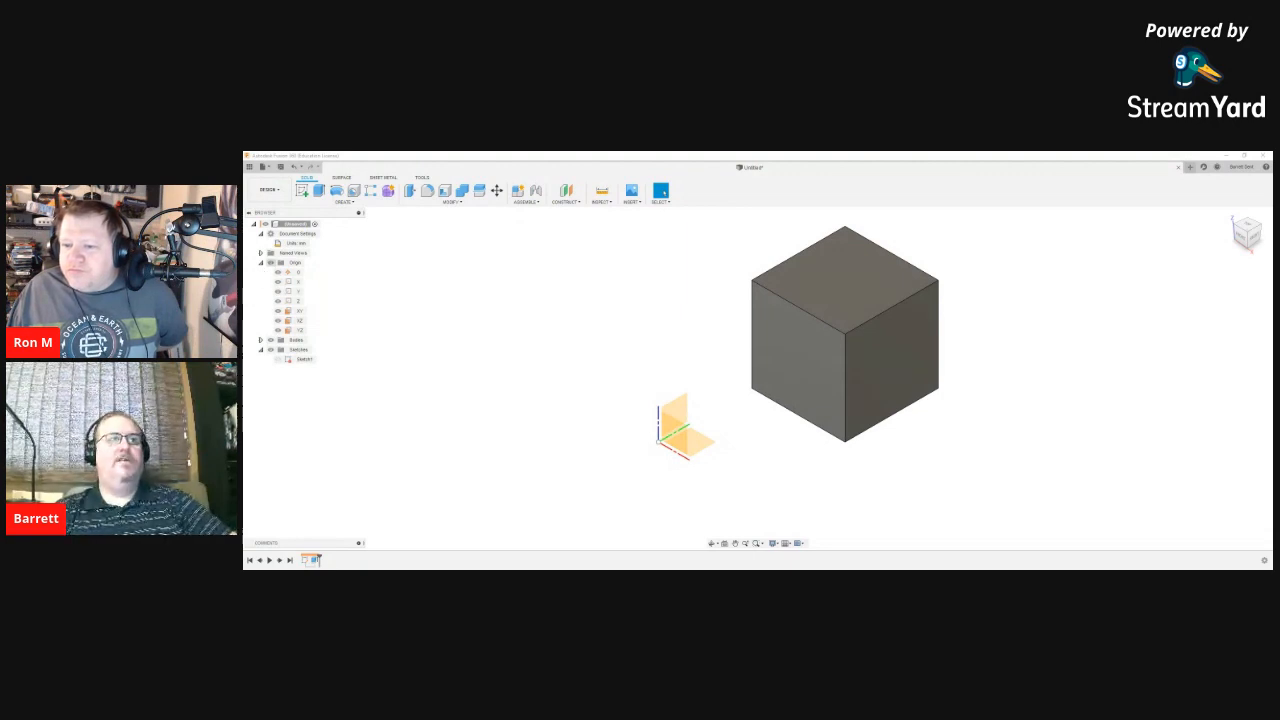
pyautogui.click(294, 263)
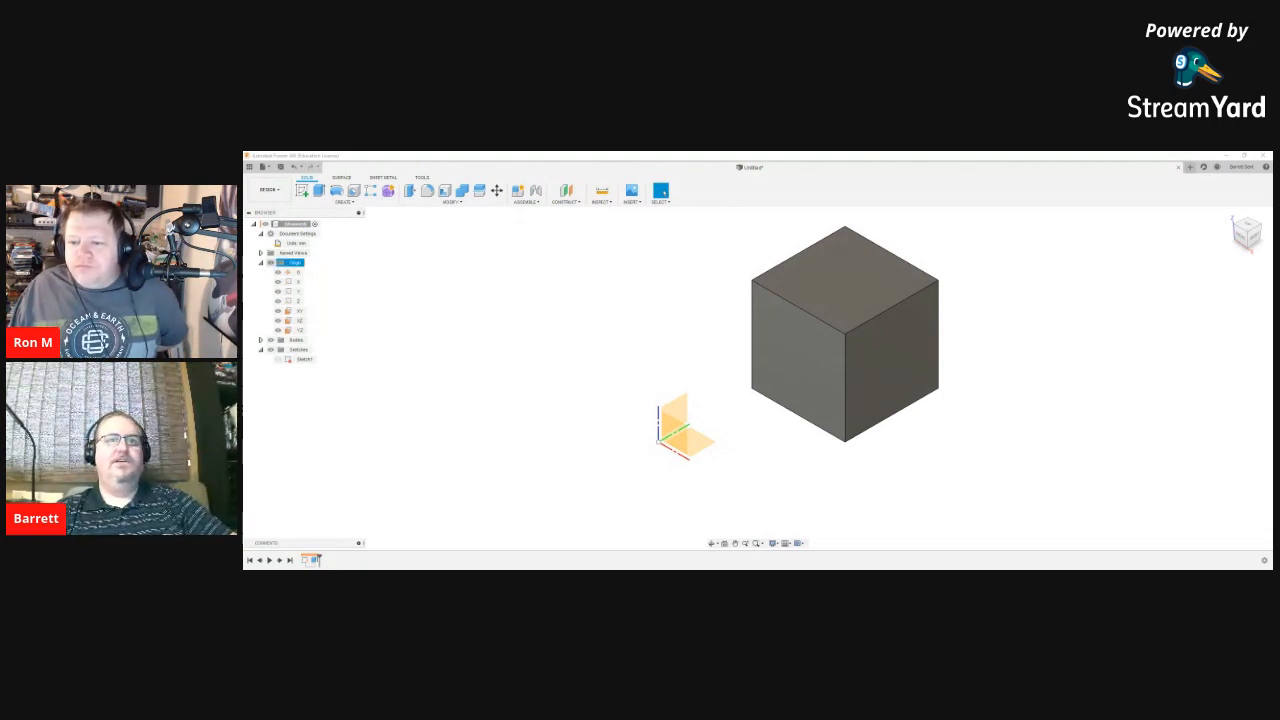
pyautogui.click(271, 263)
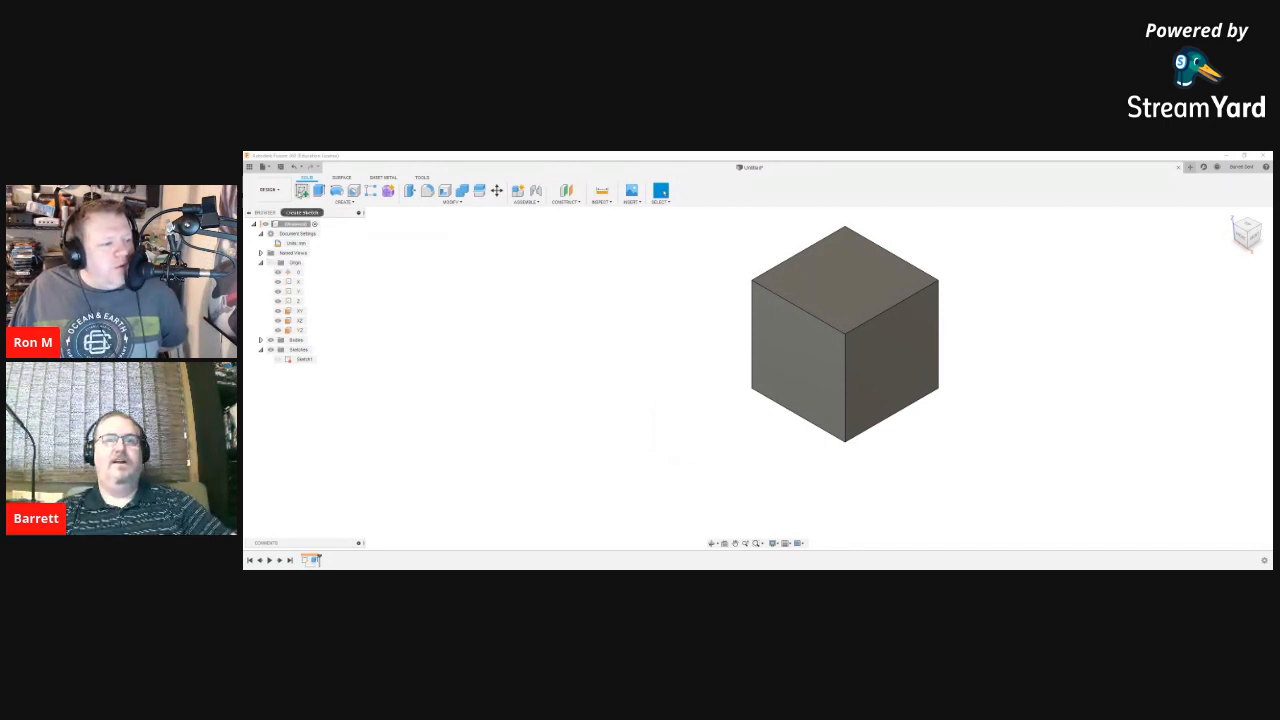
pyautogui.click(301, 191)
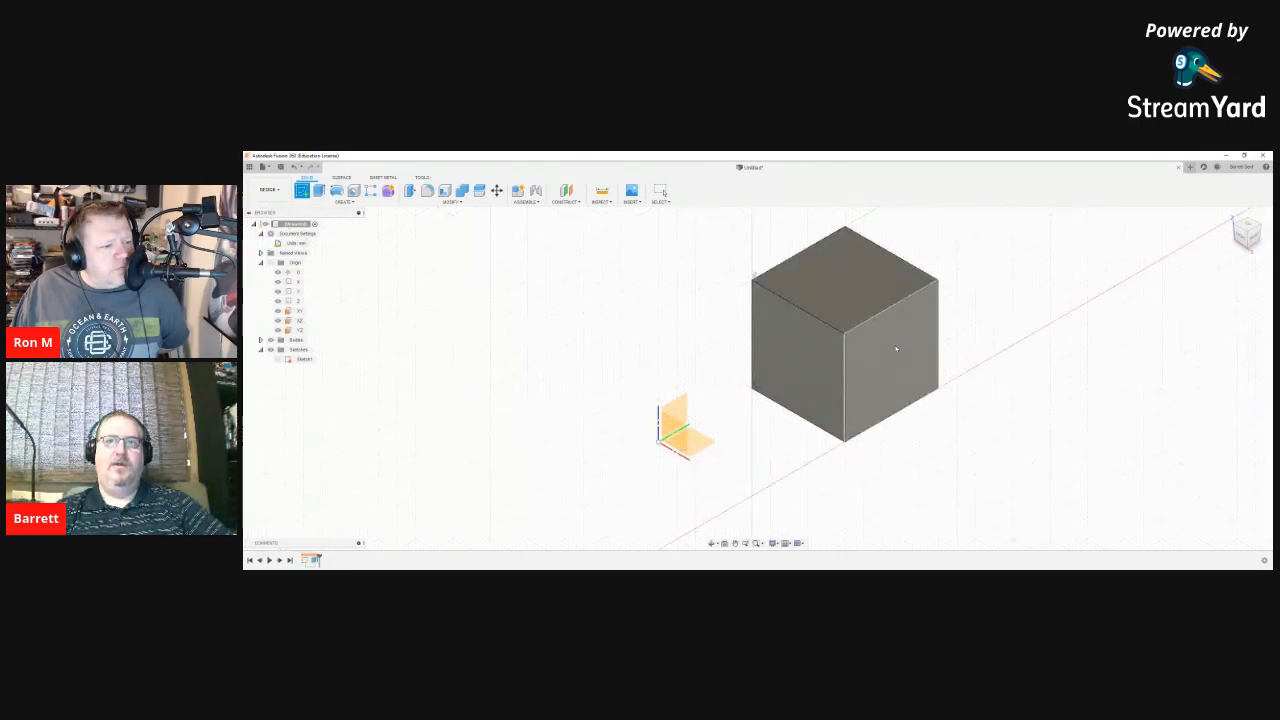
# Step: Sketch a centre-diameter circle inside the square on the cube's left face
pyautogui.click(816, 370)
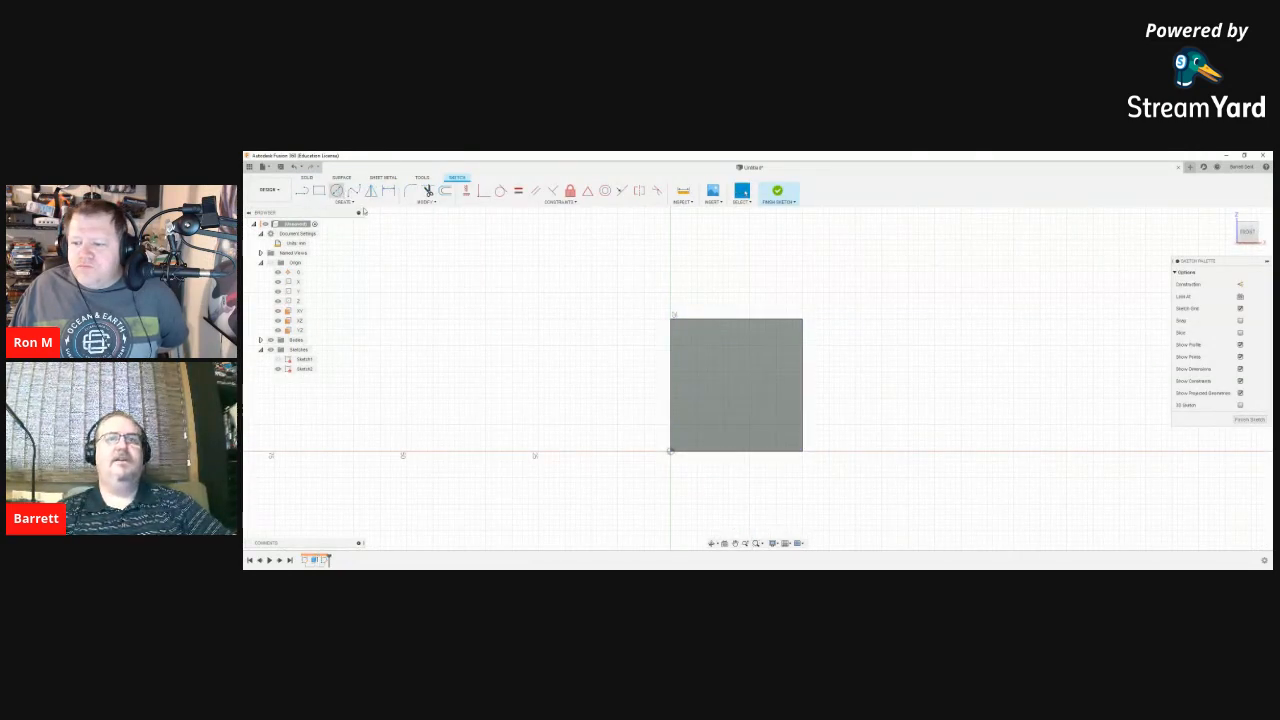
pyautogui.click(337, 190)
pyautogui.click(722, 367)
pyautogui.click(750, 388)
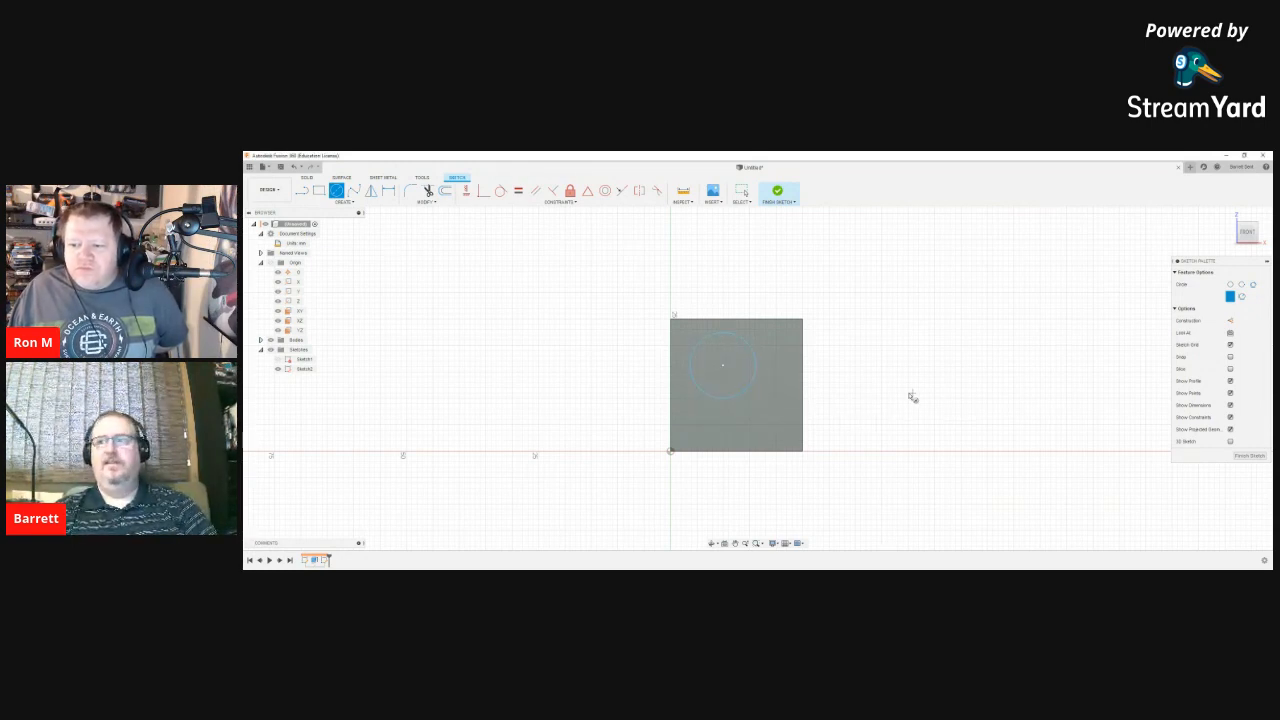
pyautogui.press('Escape')
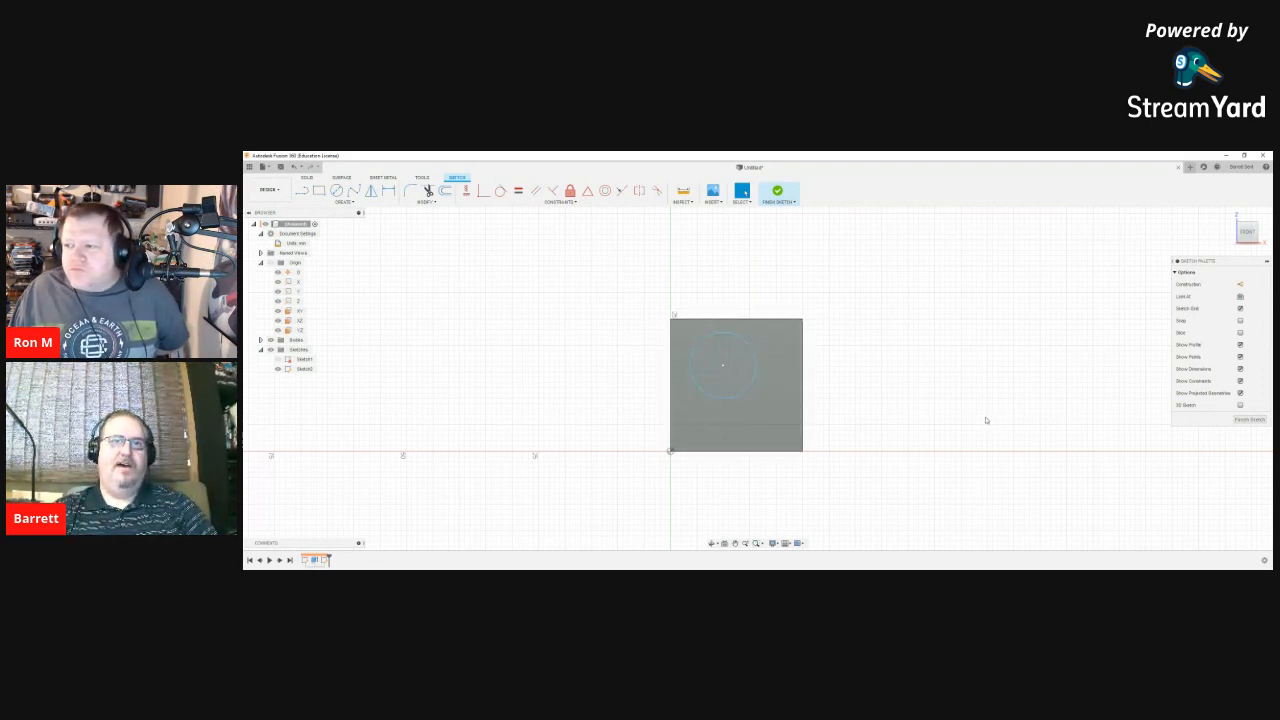
pyautogui.press('d')
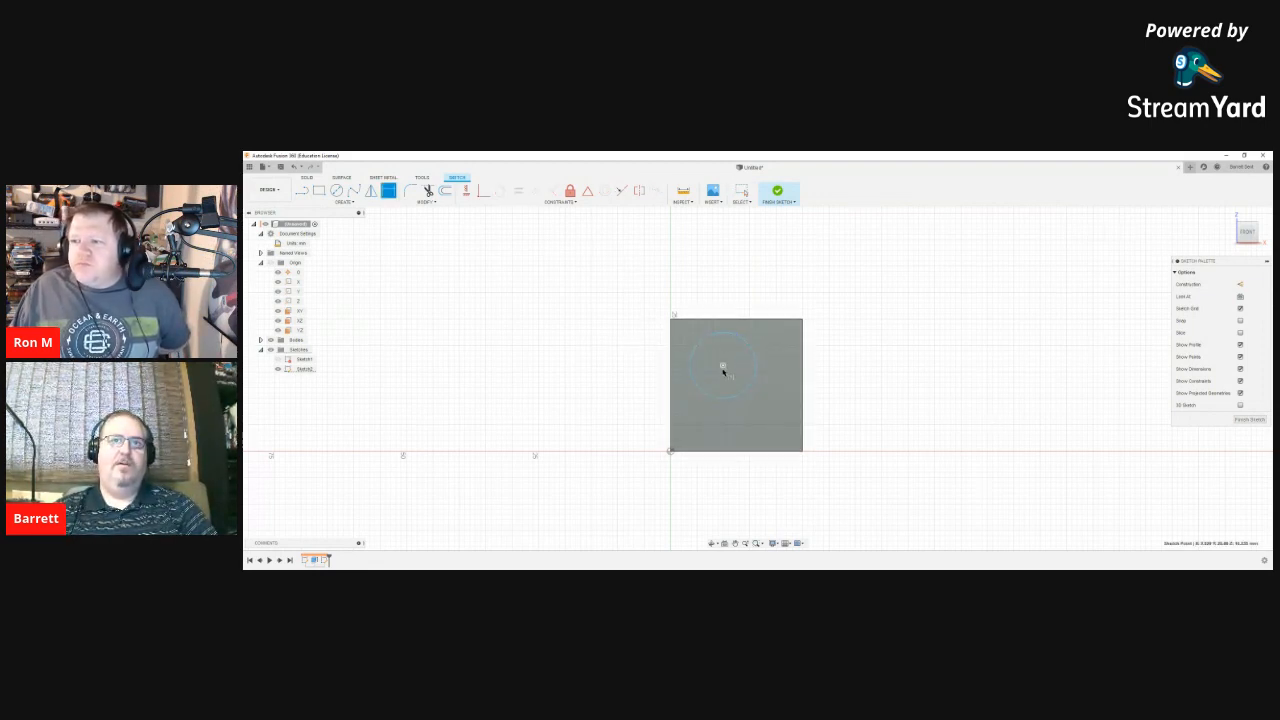
# Step: Dimension the circle's diameter to 12.5 mm
pyautogui.press('Escape')
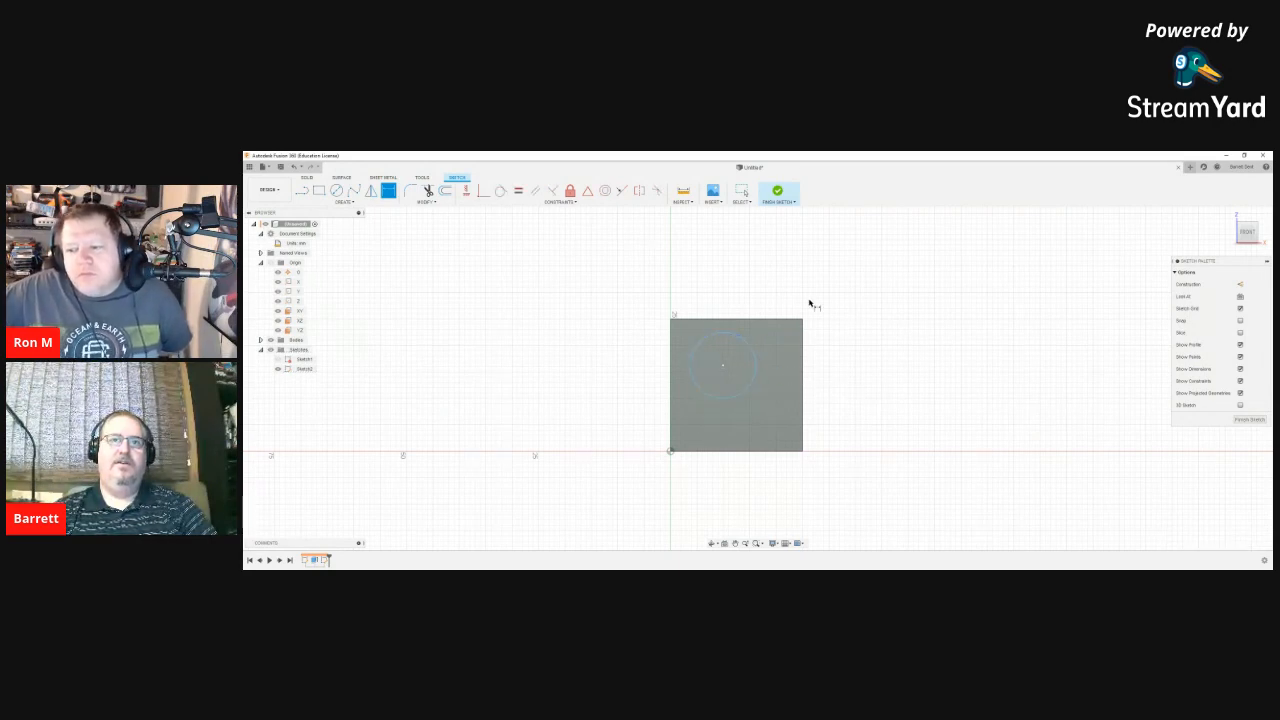
pyautogui.click(748, 344)
pyautogui.click(780, 292)
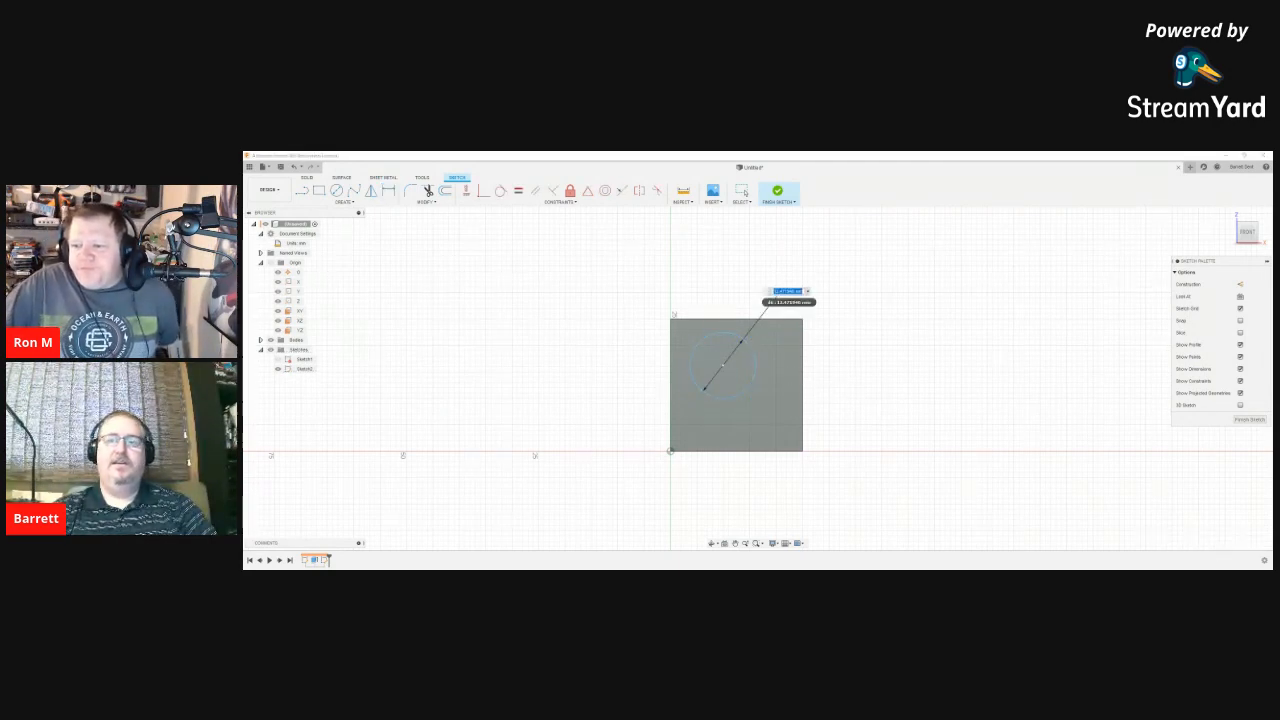
pyautogui.write('1')
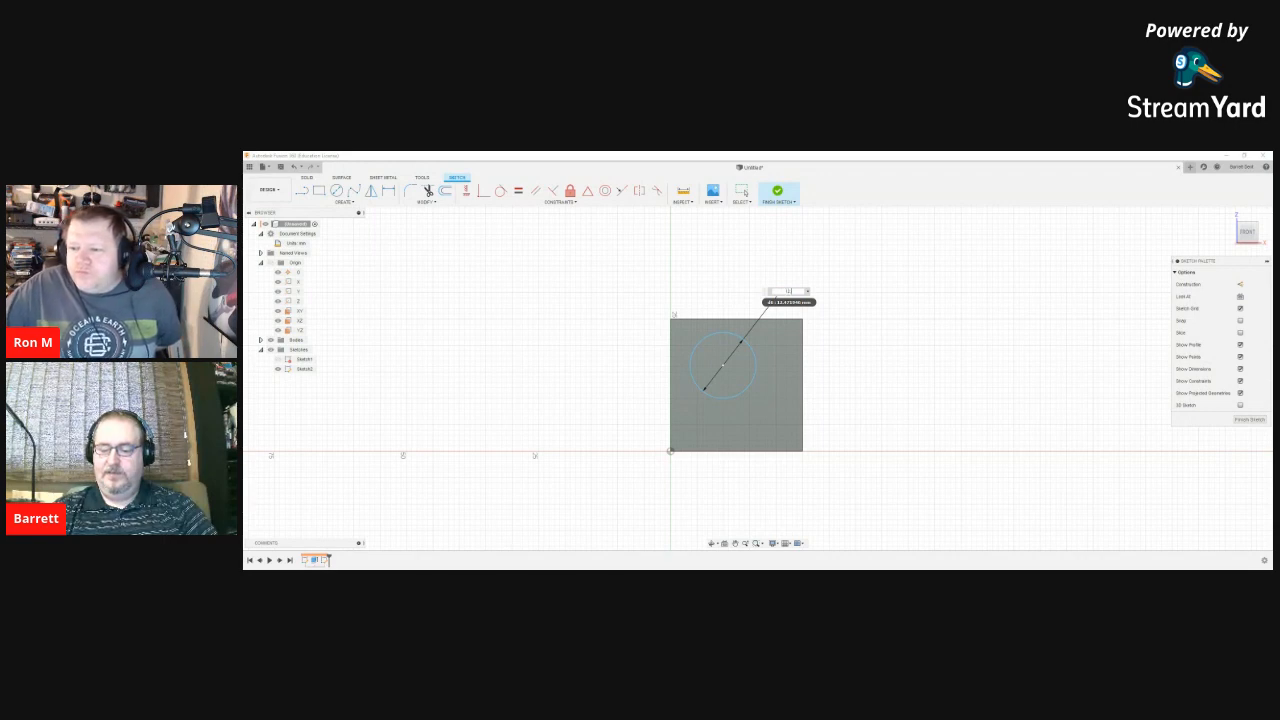
pyautogui.write('2.5')
pyautogui.press('Return')
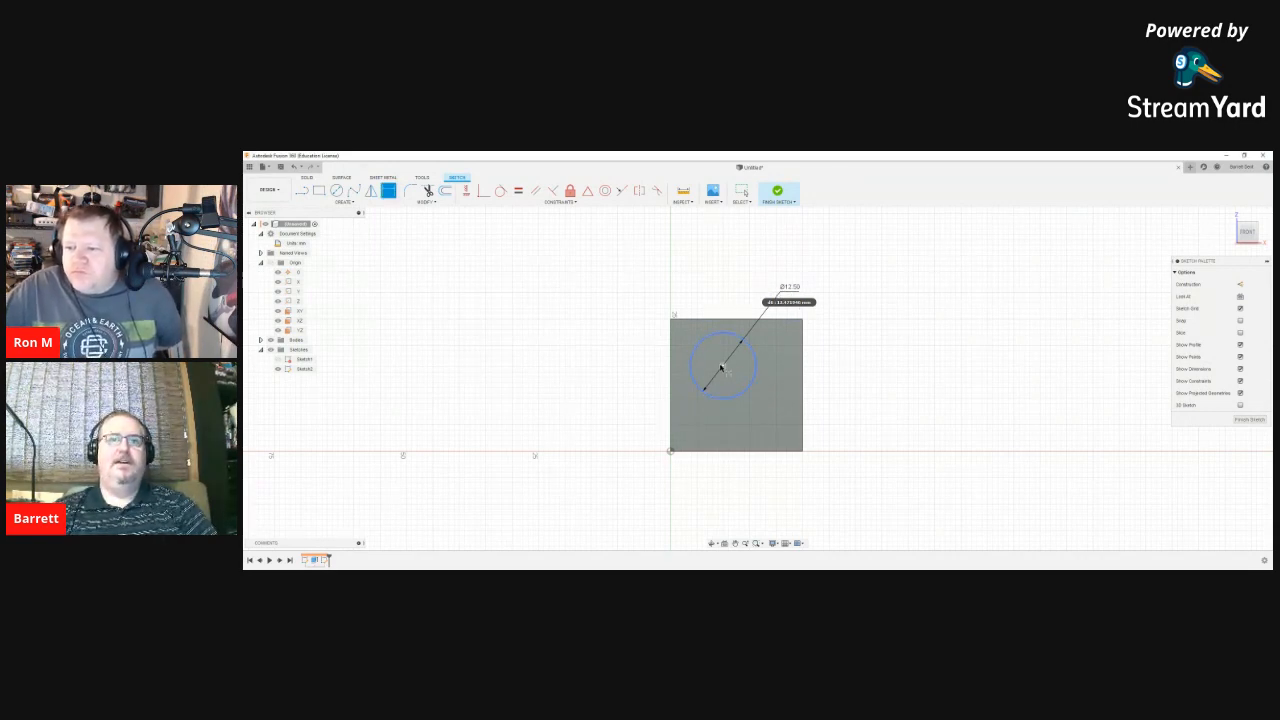
# Step: Position the circle's centre 10 mm horizontally and 15 mm vertically from the corner
pyautogui.click(723, 366)
pyautogui.click(671, 453)
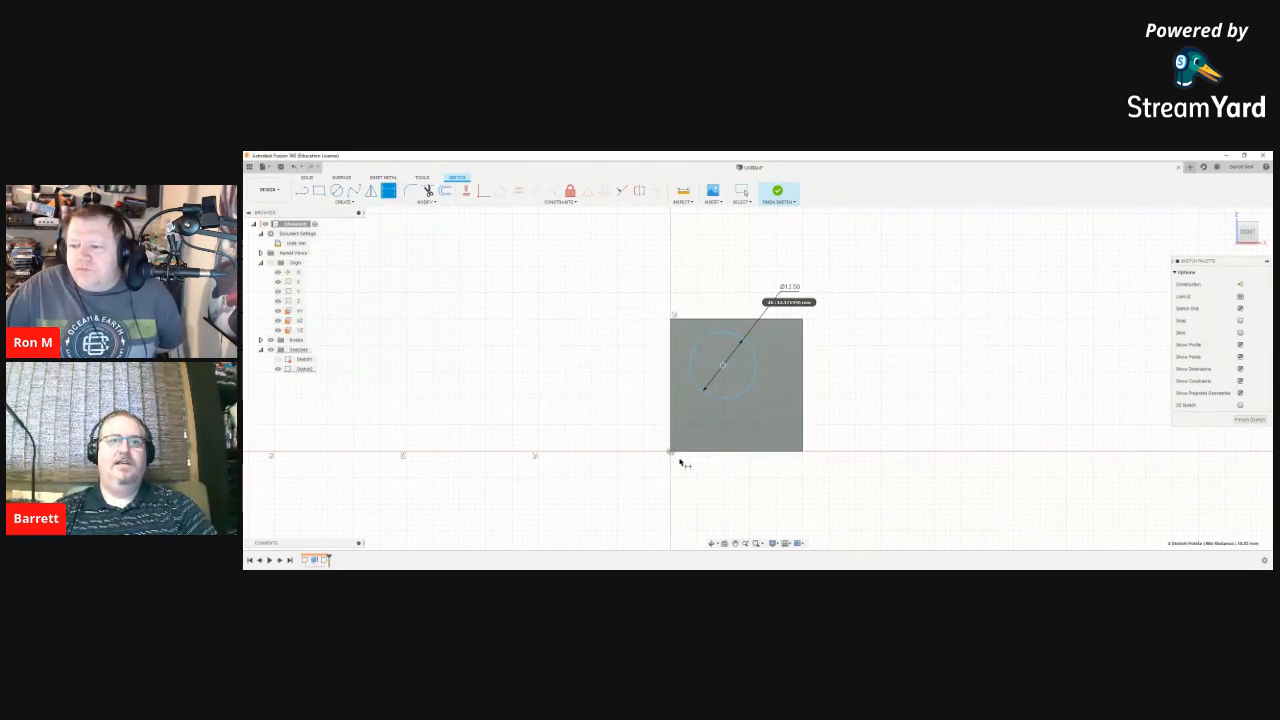
pyautogui.click(698, 496)
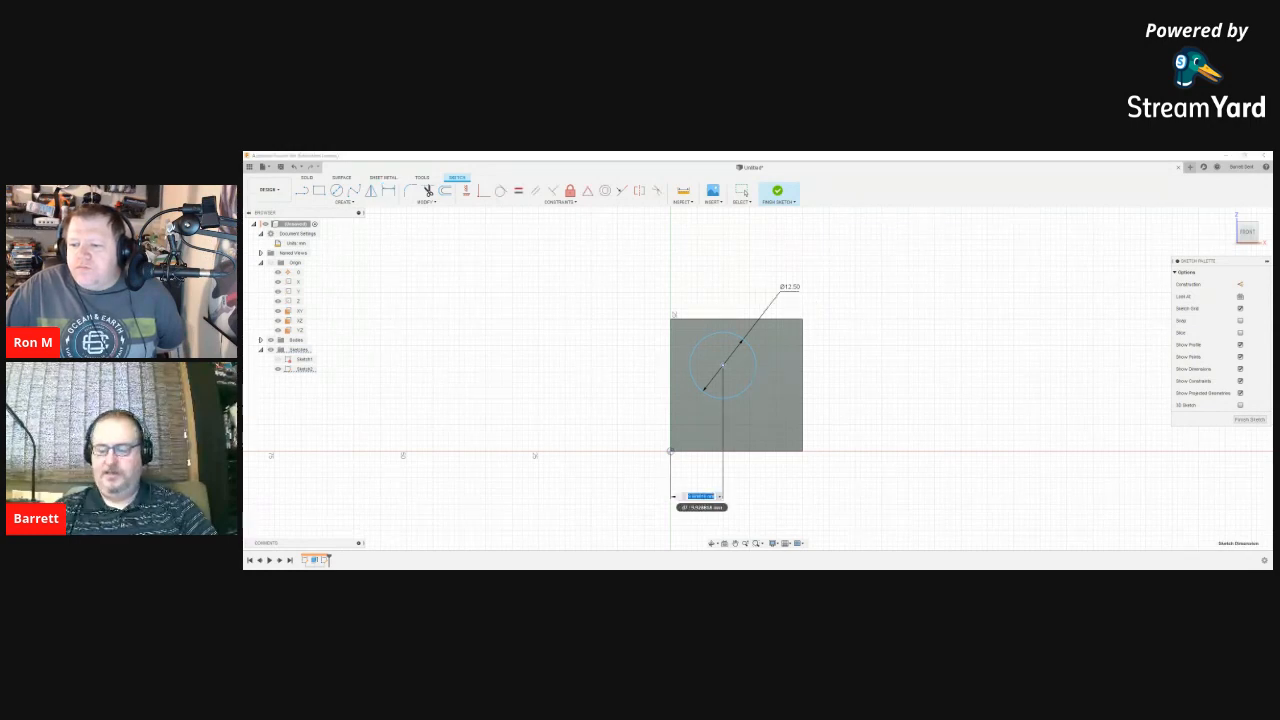
pyautogui.write('10')
pyautogui.press('Return')
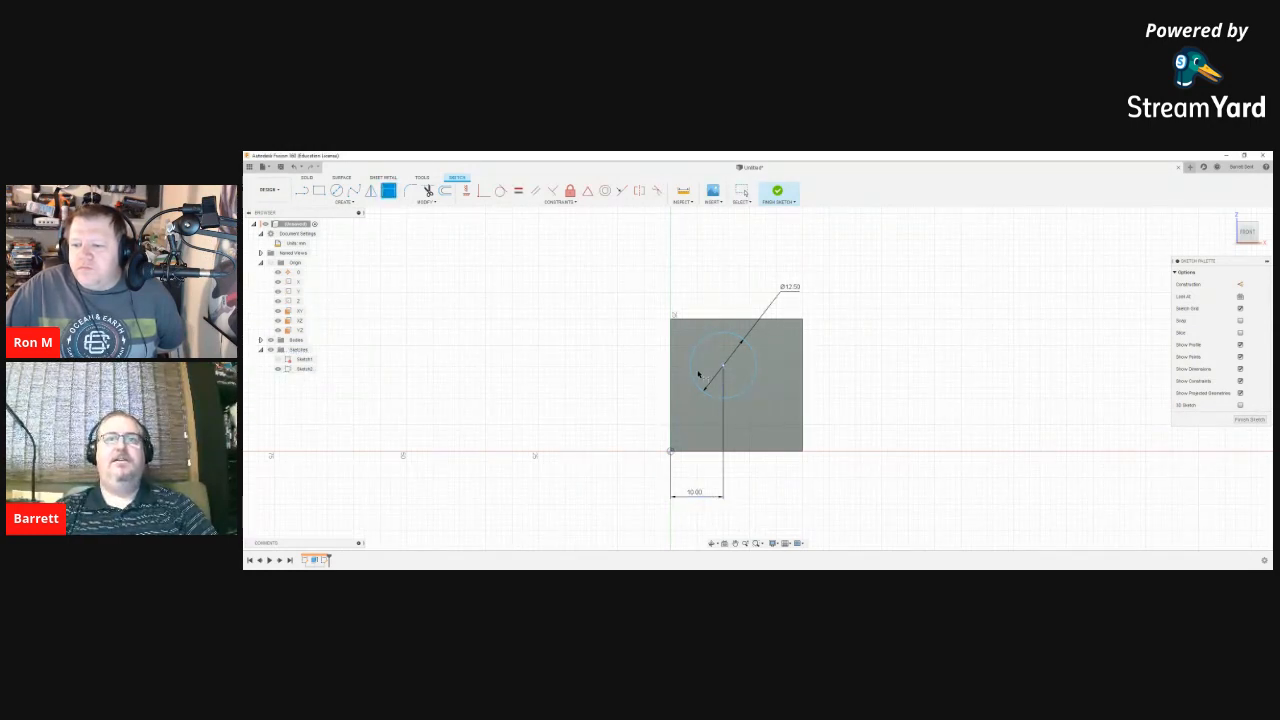
pyautogui.click(722, 364)
pyautogui.click(673, 452)
pyautogui.click(603, 411)
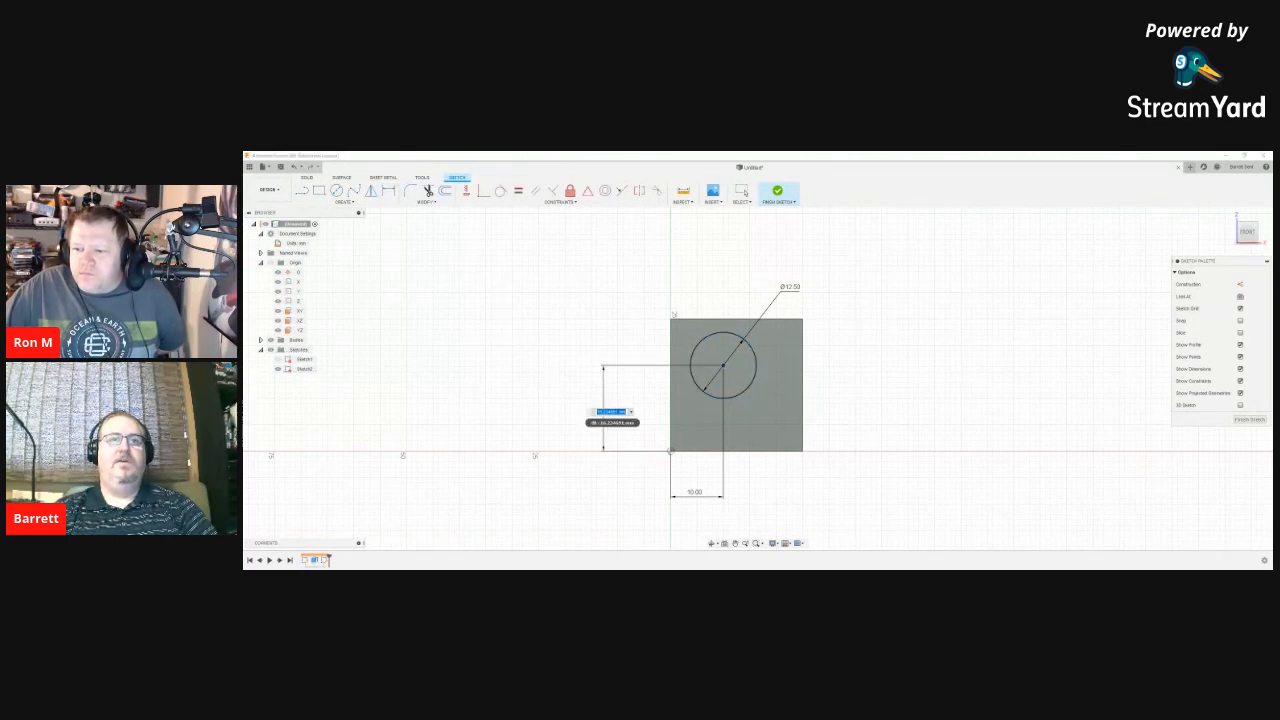
pyautogui.write('15')
pyautogui.press('Return')
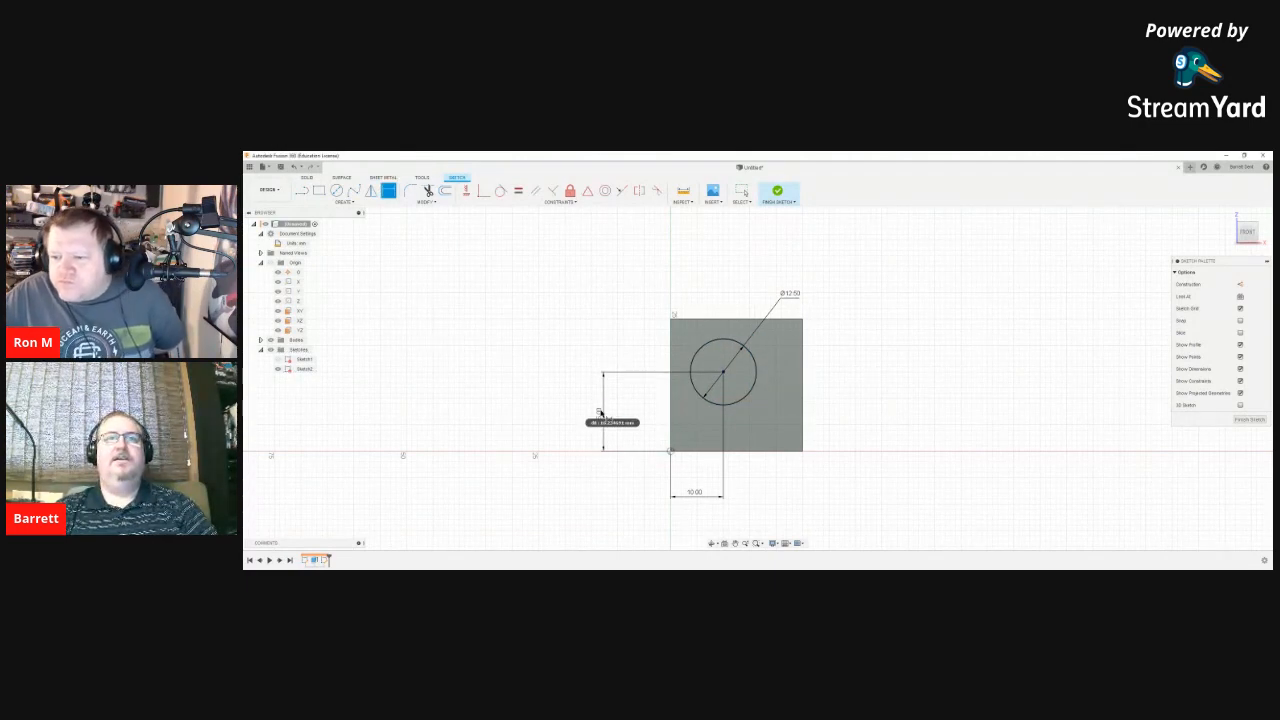
pyautogui.press('Escape')
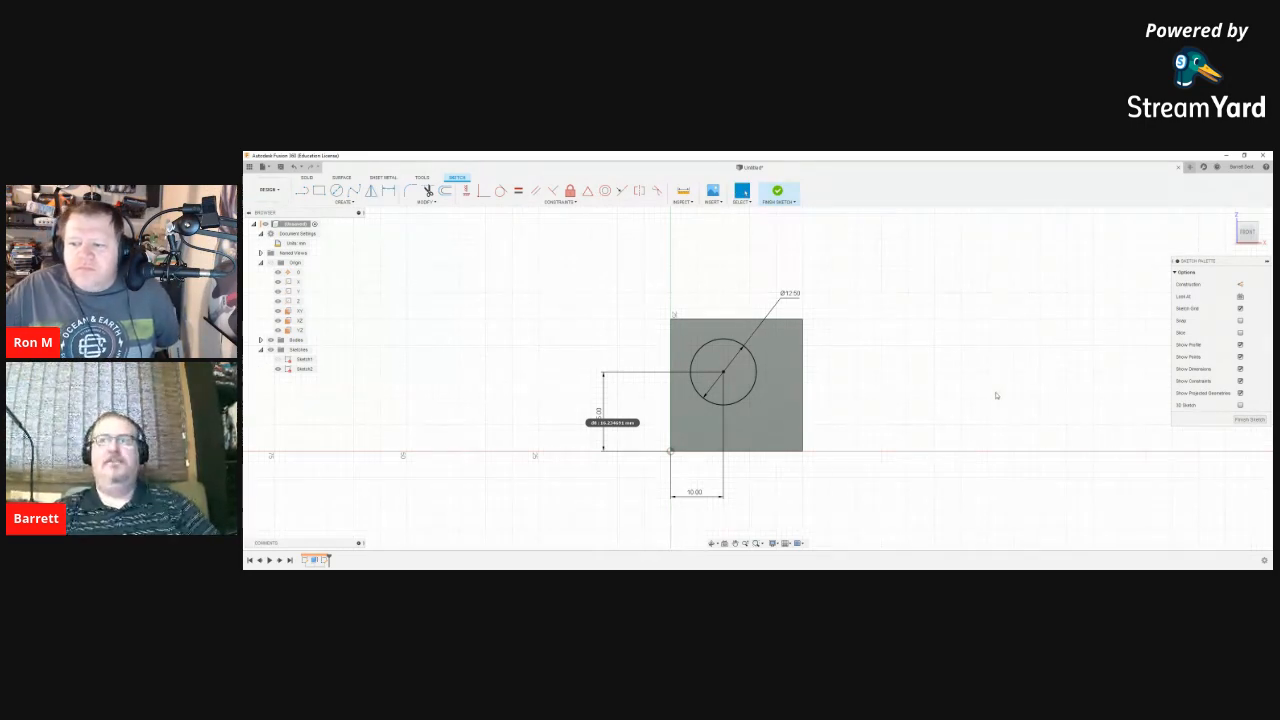
# Step: Finish Sketch2 and extrude the circle 25 mm, joined to the cube
pyautogui.click(1229, 214)
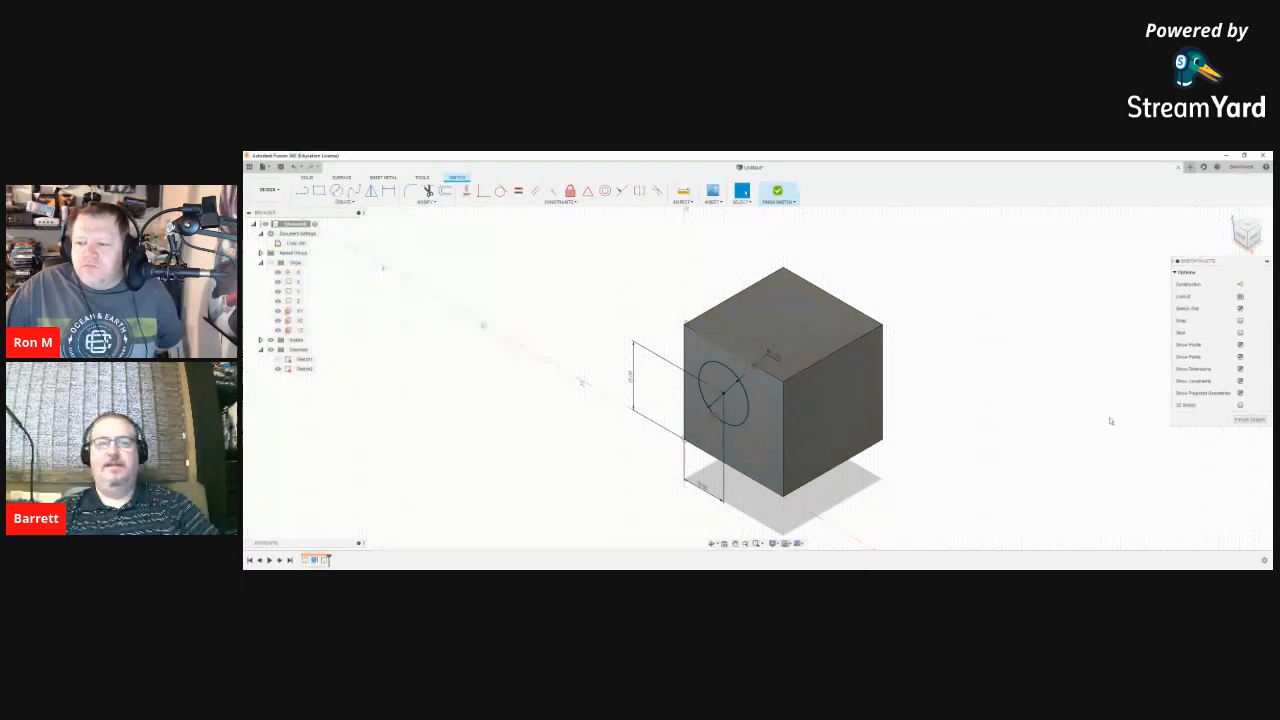
pyautogui.click(1246, 420)
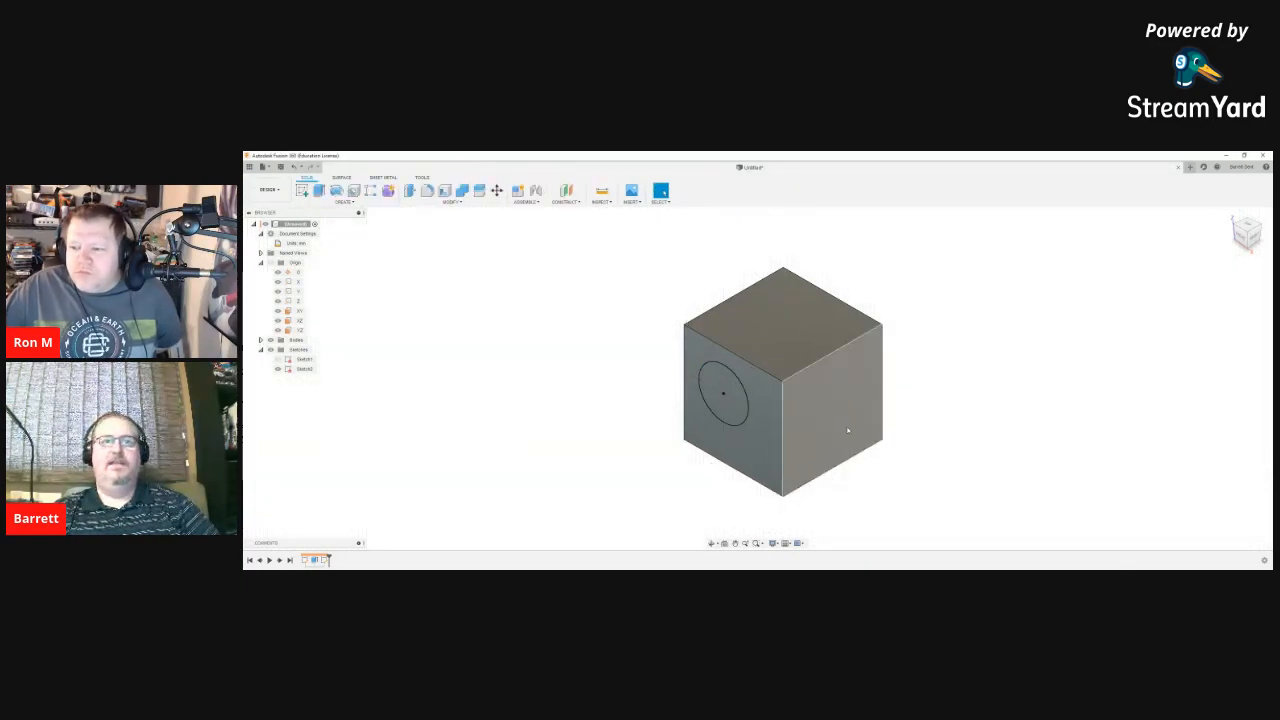
pyautogui.press('e')
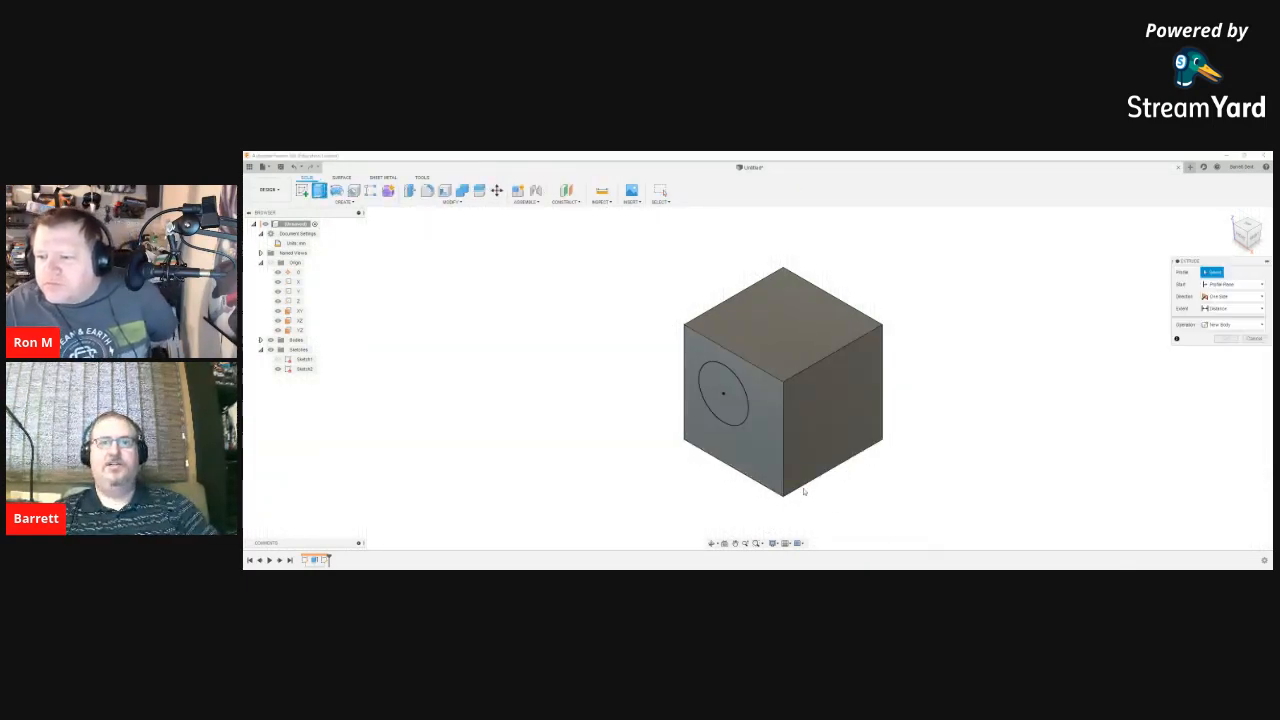
pyautogui.click(722, 398)
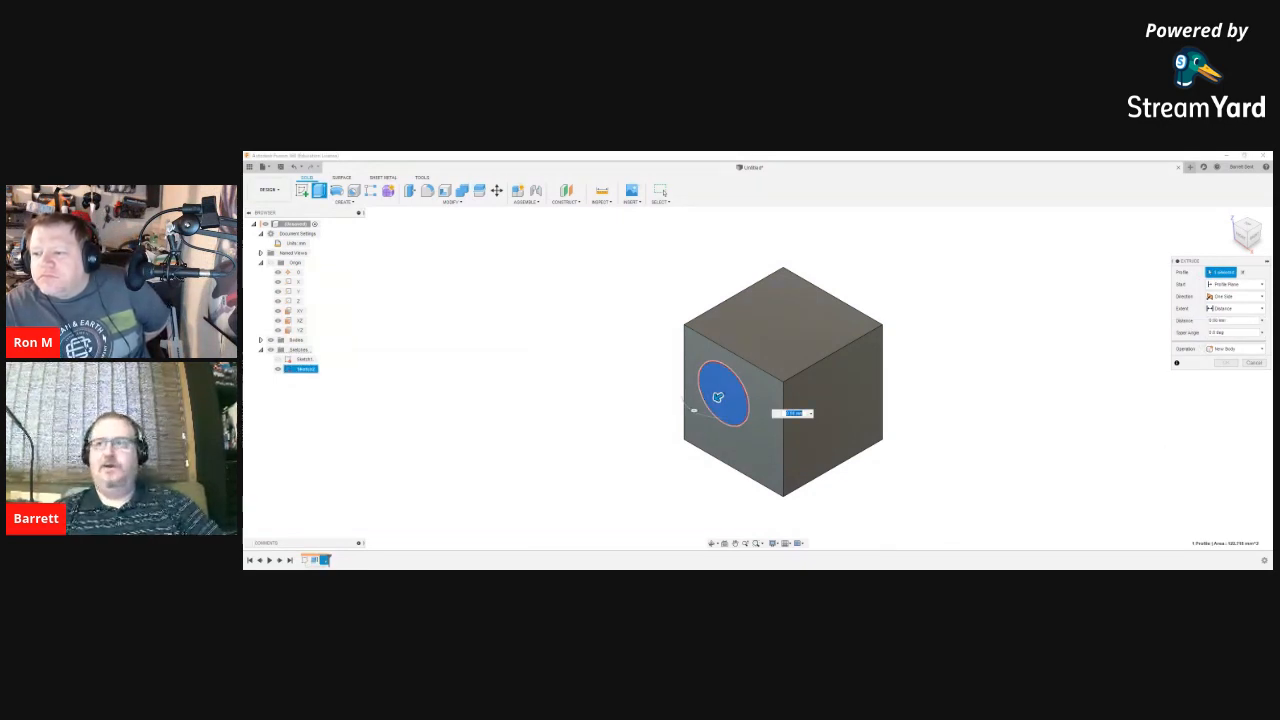
pyautogui.doubleClick(1212, 320)
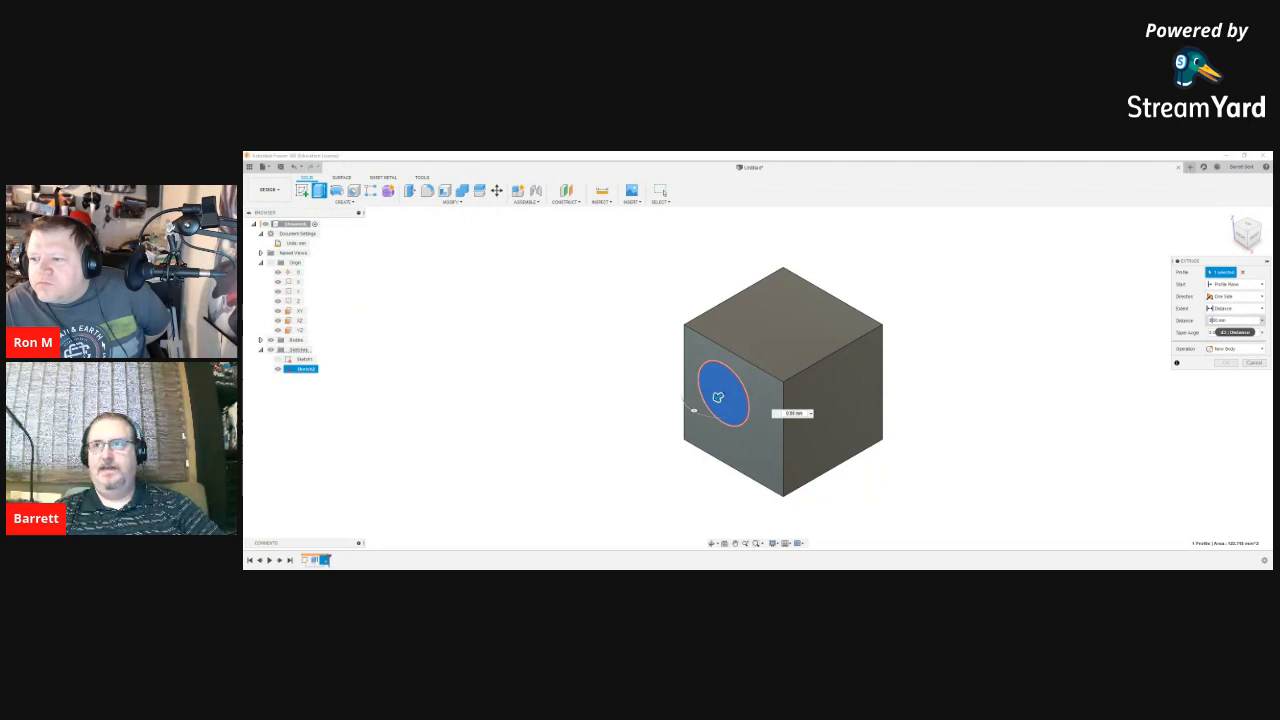
pyautogui.write('2500')
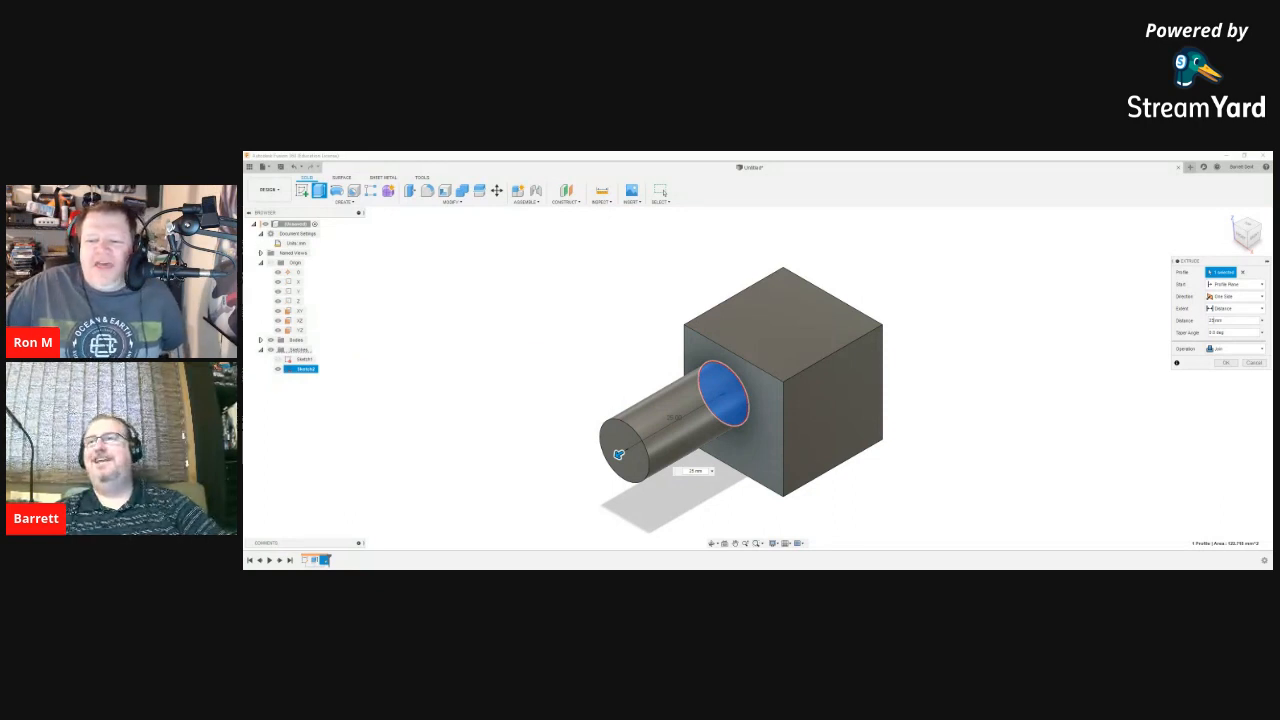
pyautogui.press('Return')
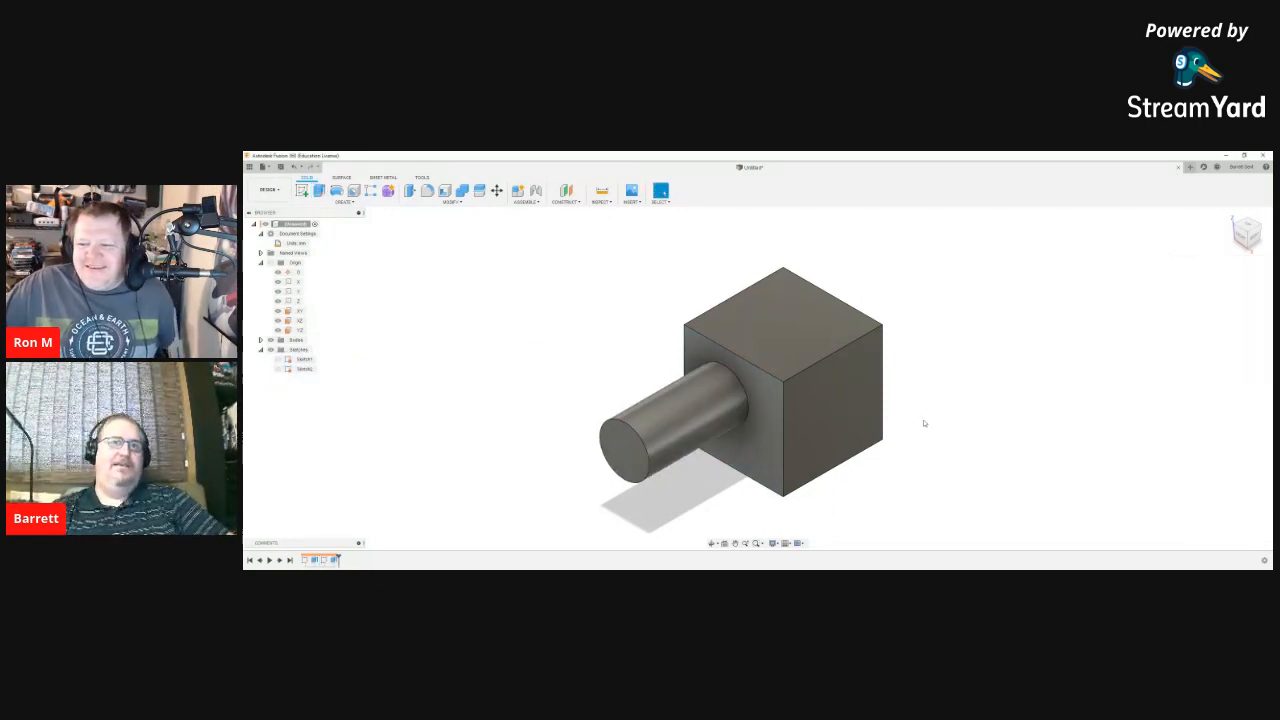
# Step: Edit the shaft's extrude feature, changing its operation from Join to Cut
pyautogui.rightClick(335, 563)
pyautogui.click(362, 487)
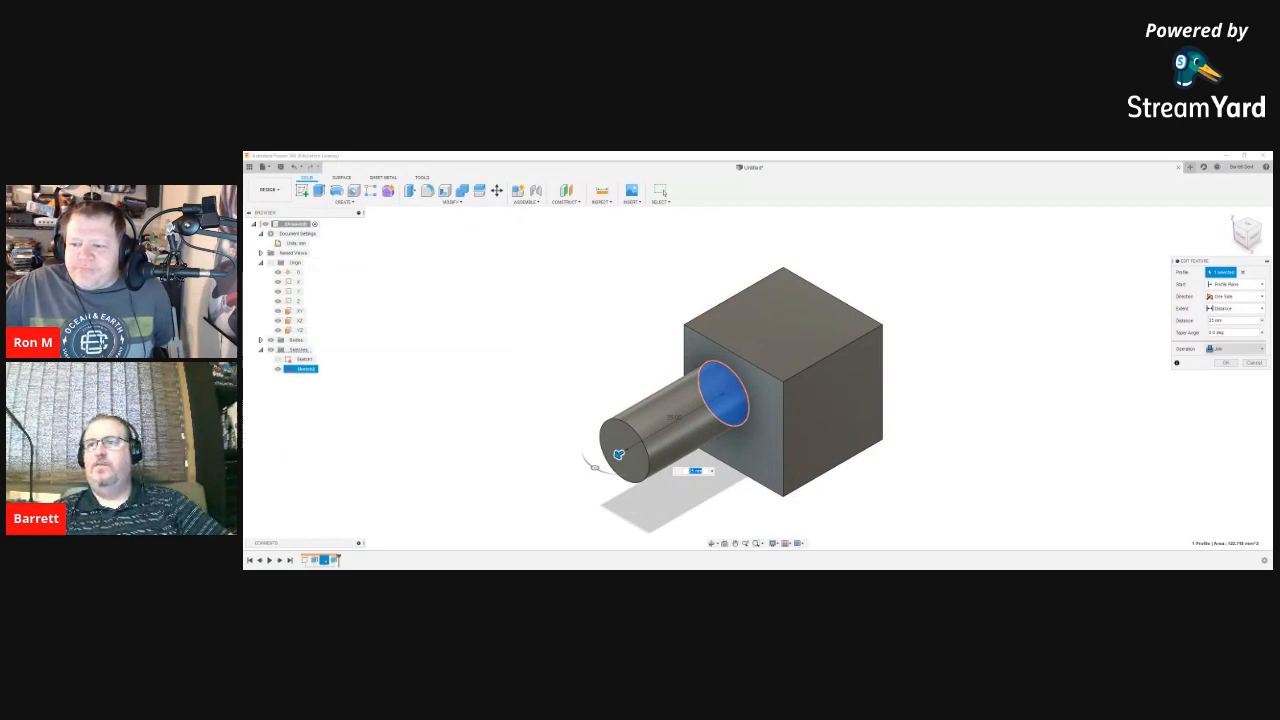
pyautogui.click(1235, 349)
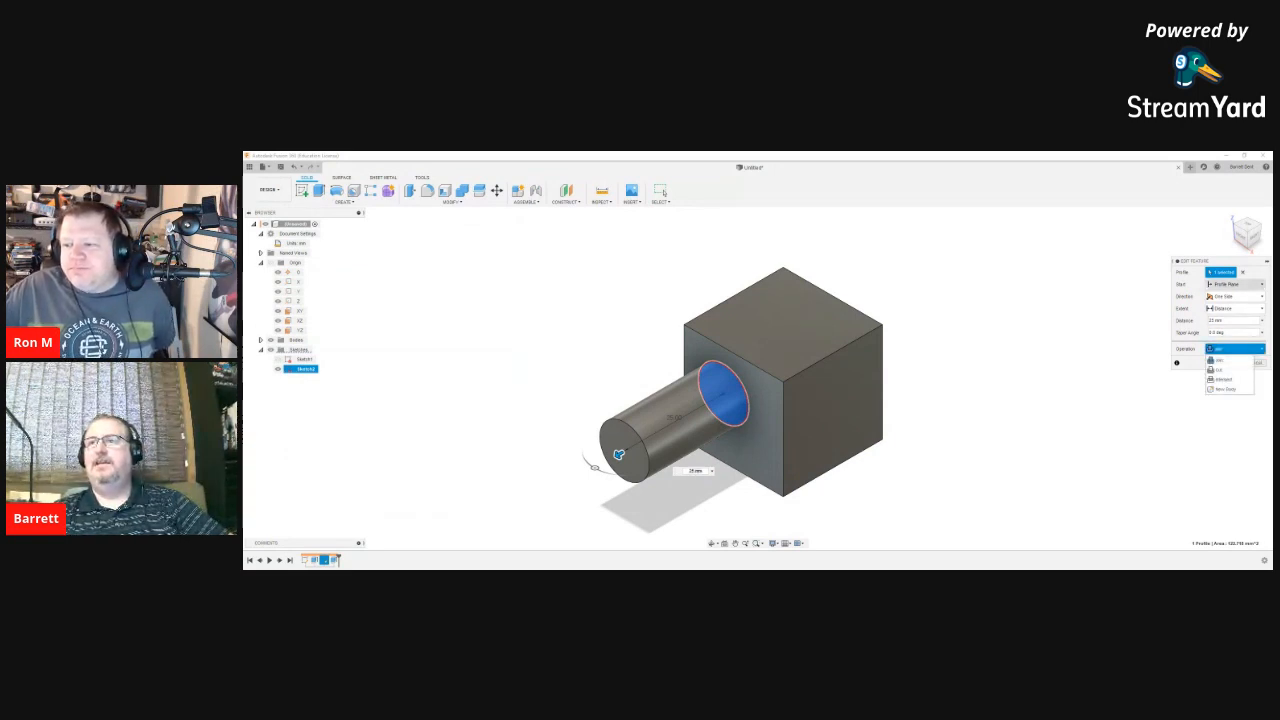
pyautogui.click(1234, 321)
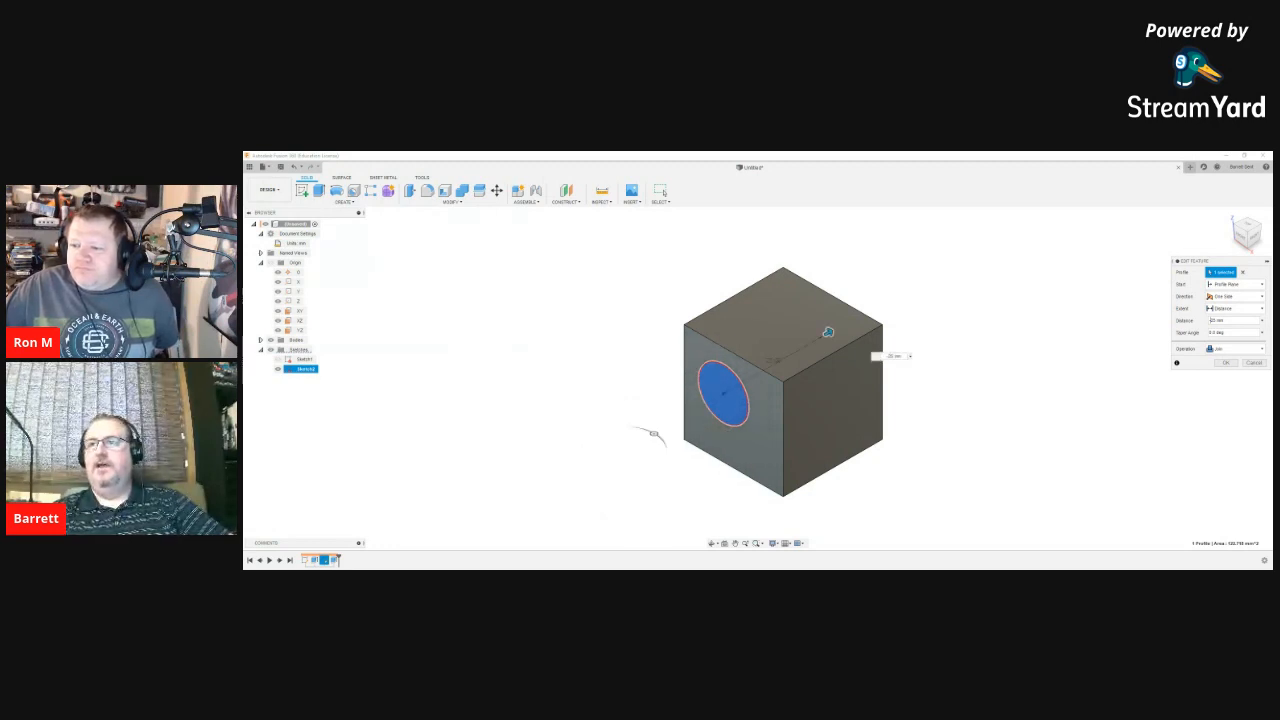
pyautogui.click(1234, 348)
pyautogui.click(1220, 366)
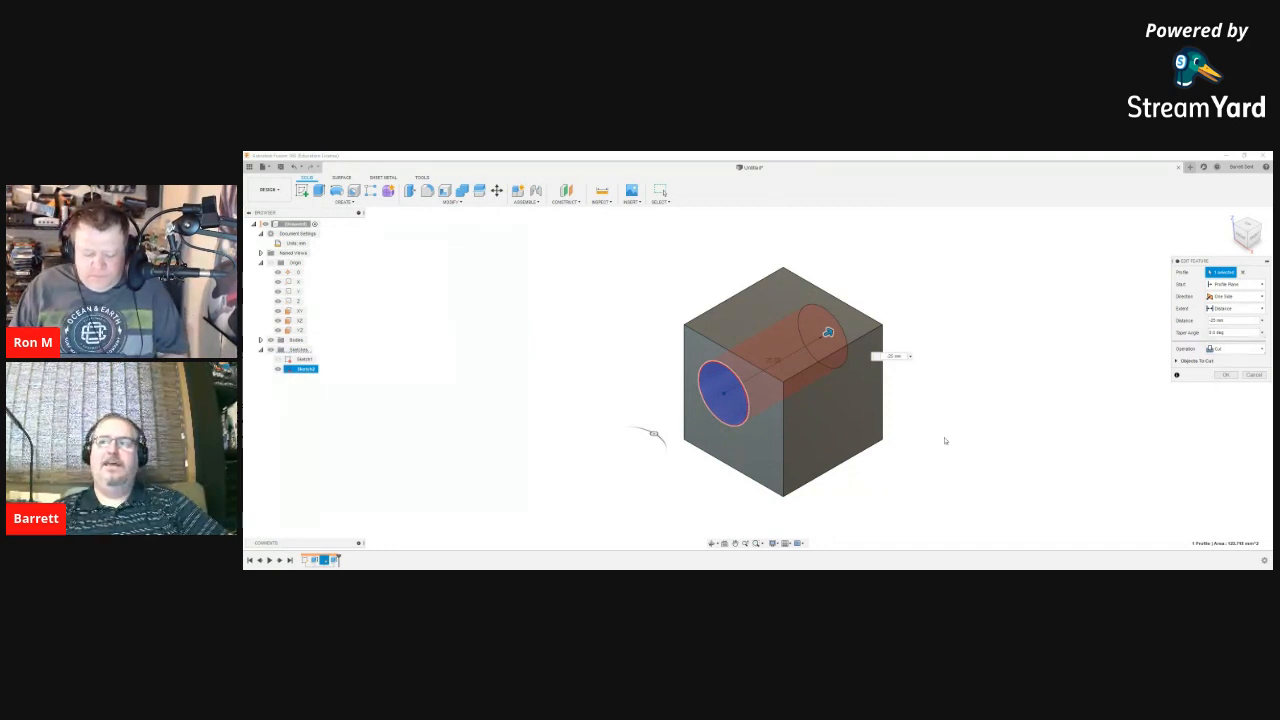
pyautogui.press('Return')
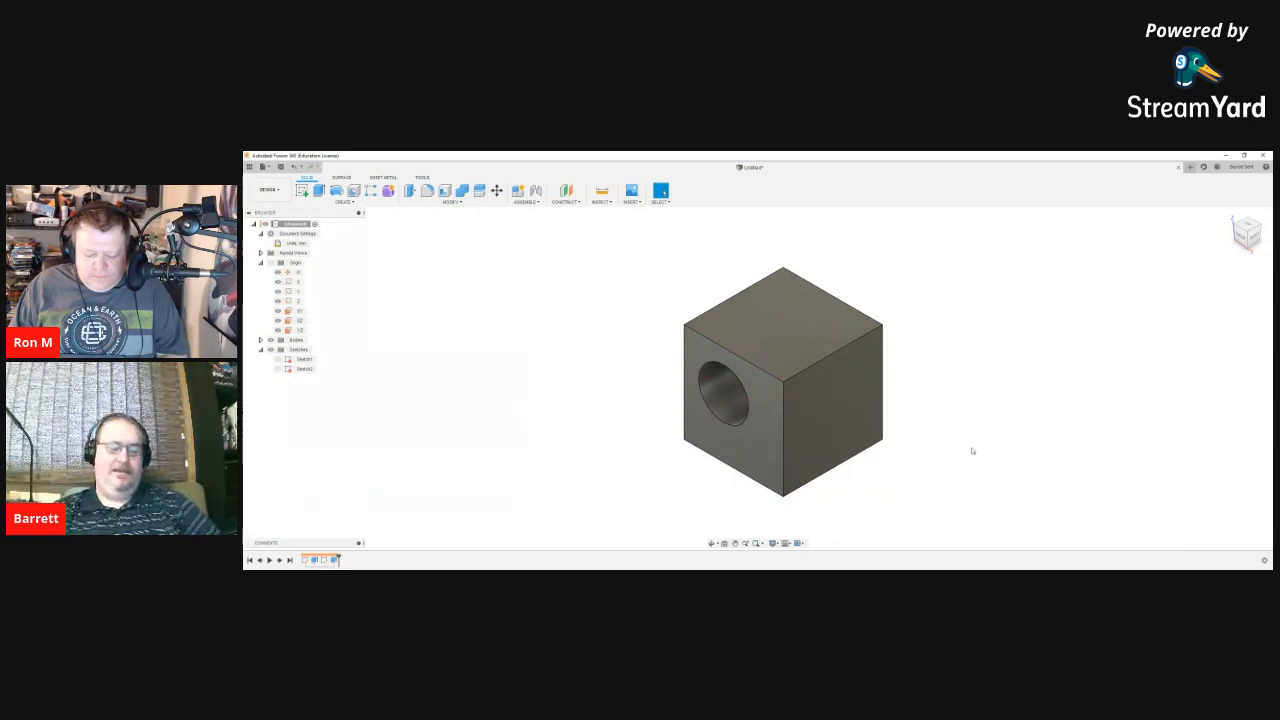
# Step: Commit the 25 mm New Body extrusion of the square sketch as a solid cube
pyautogui.keyDown('shift'); pyautogui.moveTo(1009, 428); pyautogui.dragTo(891, 368, button='middle'); pyautogui.keyUp('shift')
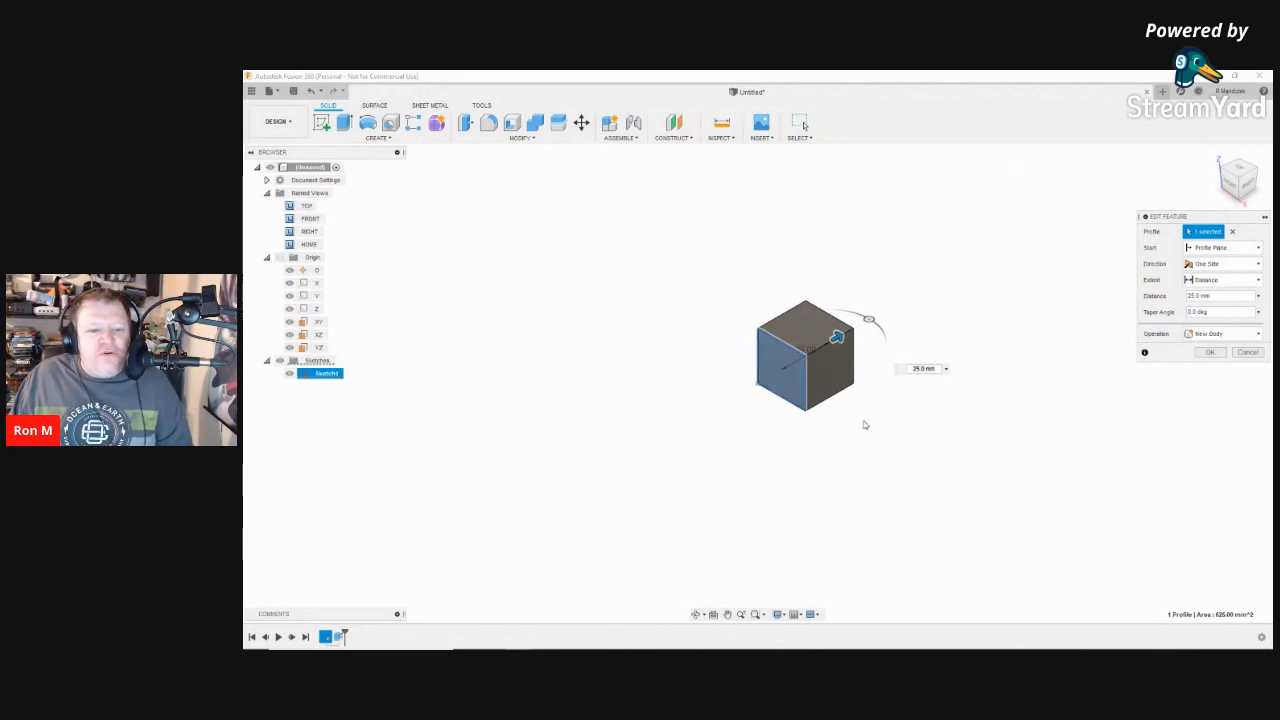
pyautogui.press('Return')
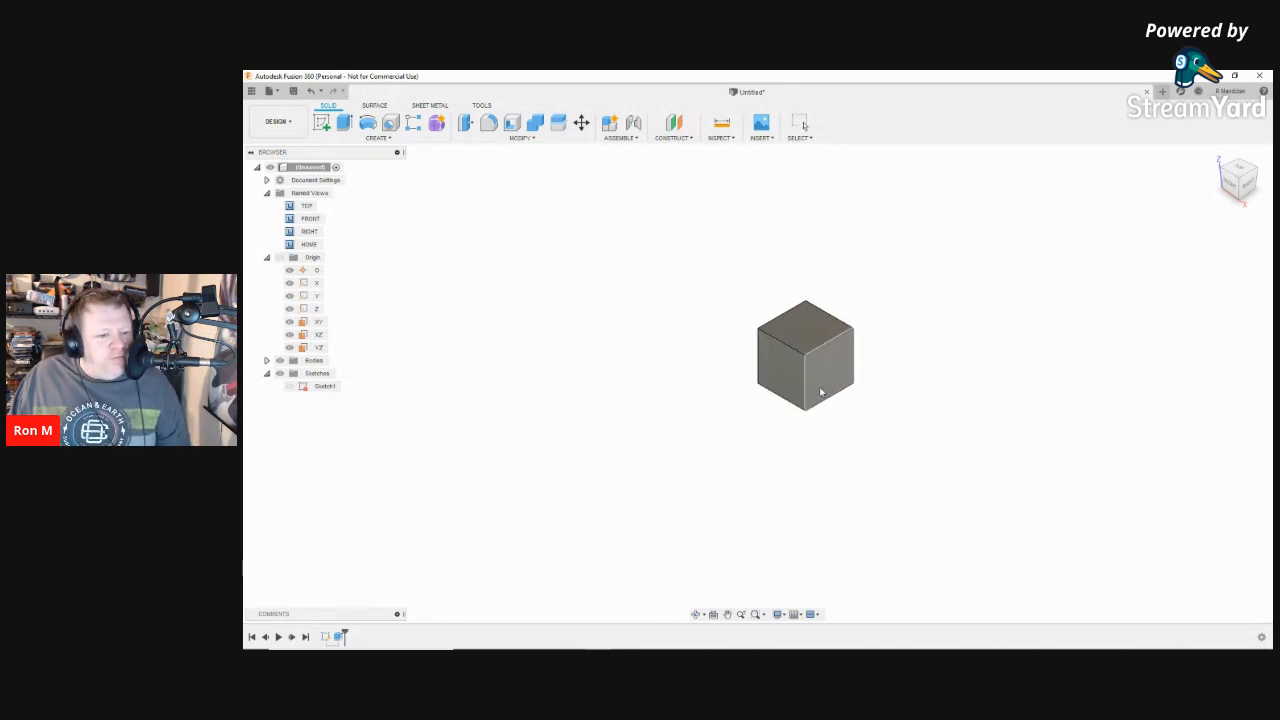
# Step: Sketch a small circle inside the cube's front face, viewed straight from the front
pyautogui.click(787, 383)
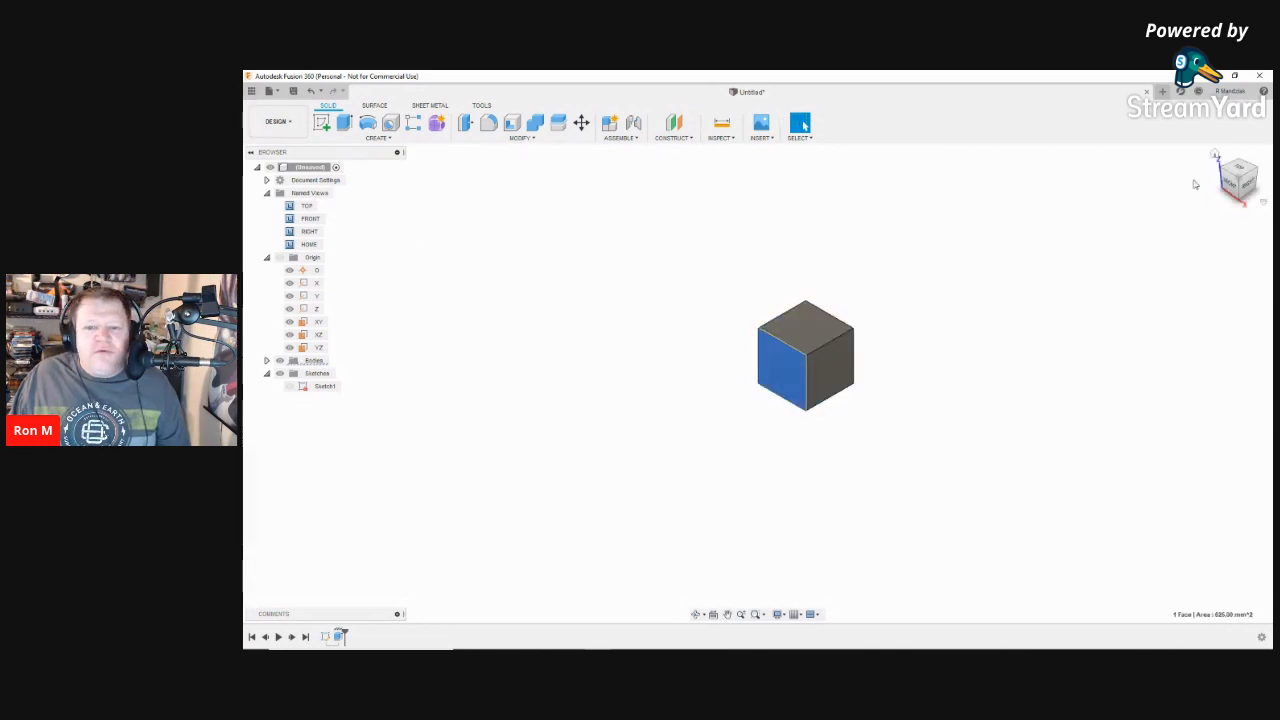
pyautogui.click(1232, 185)
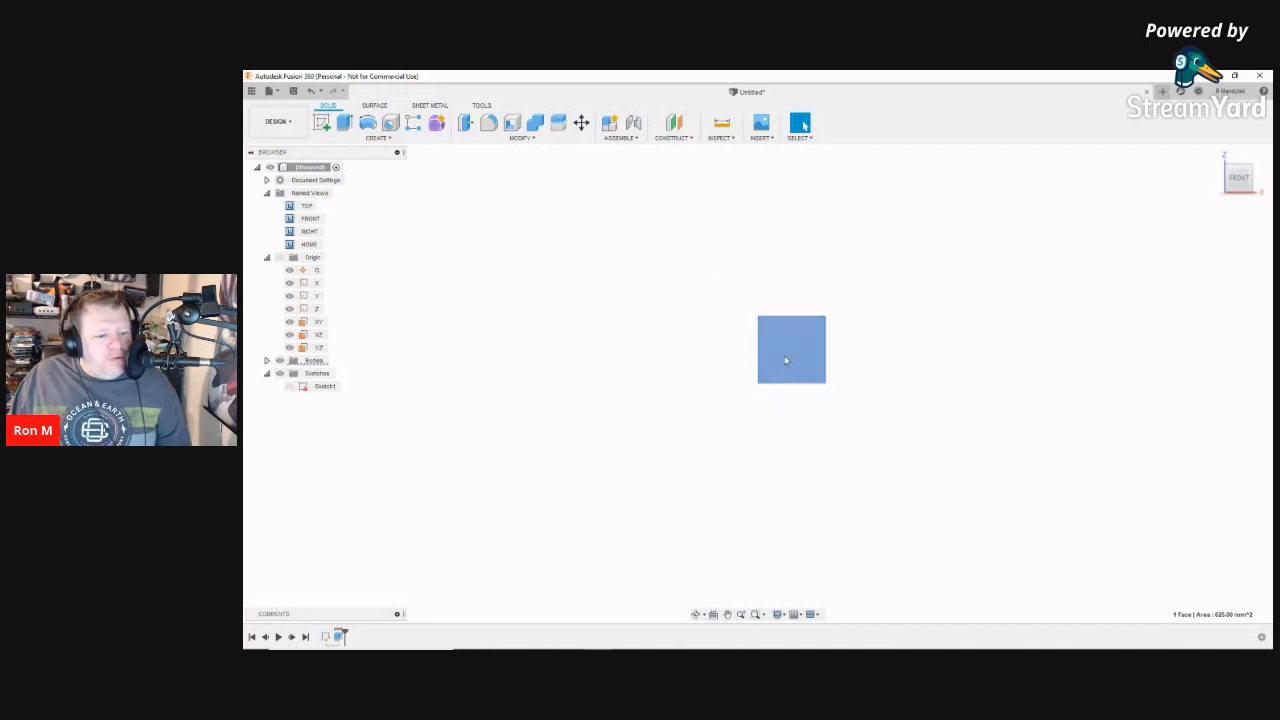
pyautogui.press('c')
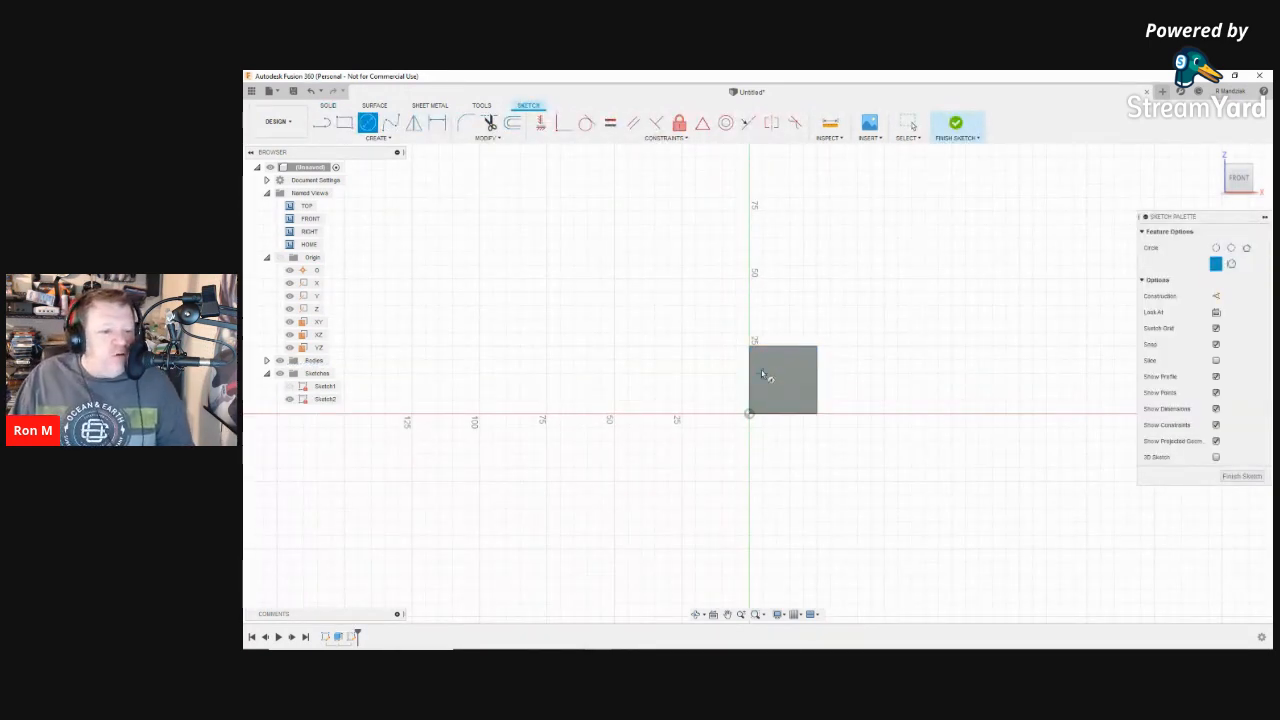
pyautogui.click(769, 378)
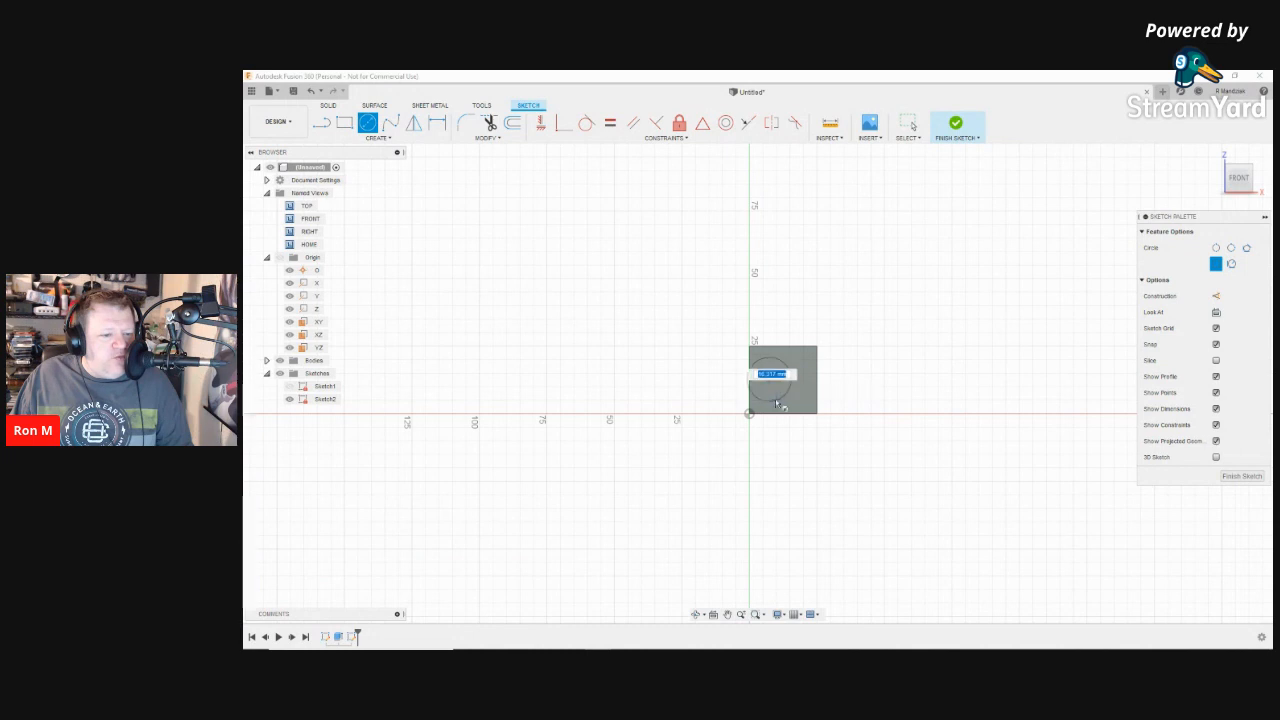
pyautogui.click(770, 397)
pyautogui.click(770, 383)
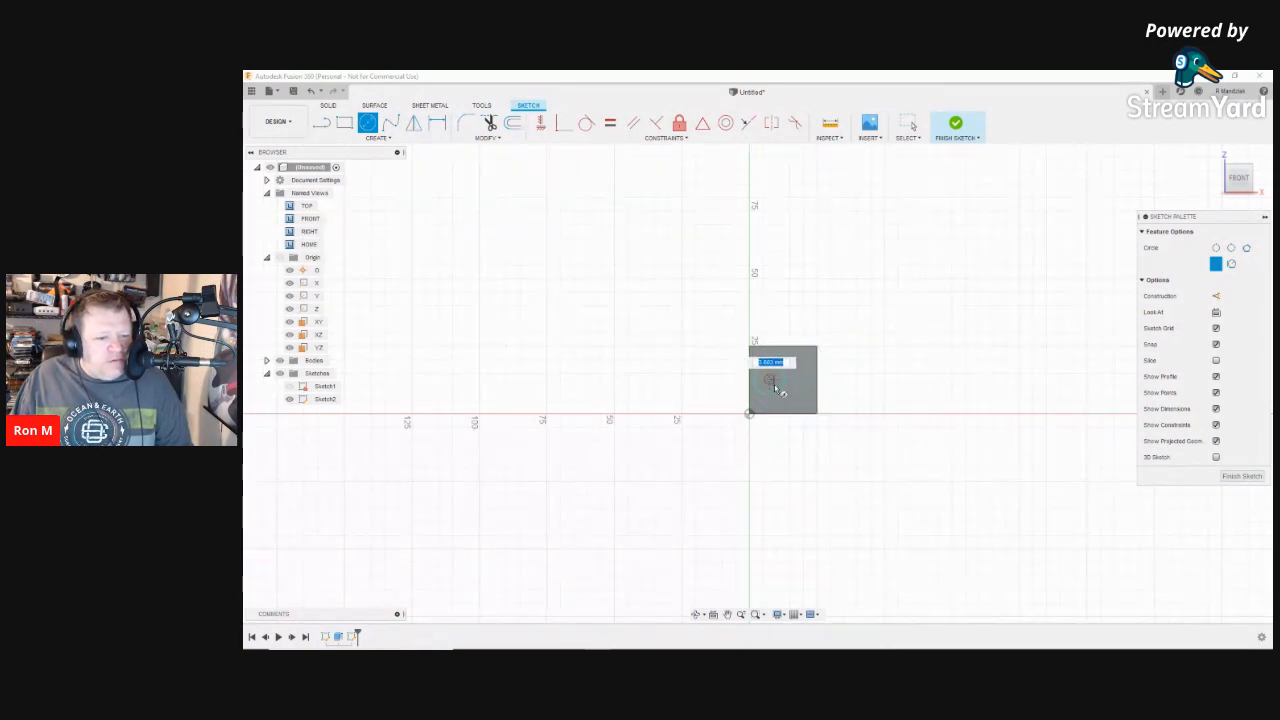
pyautogui.press('Escape')
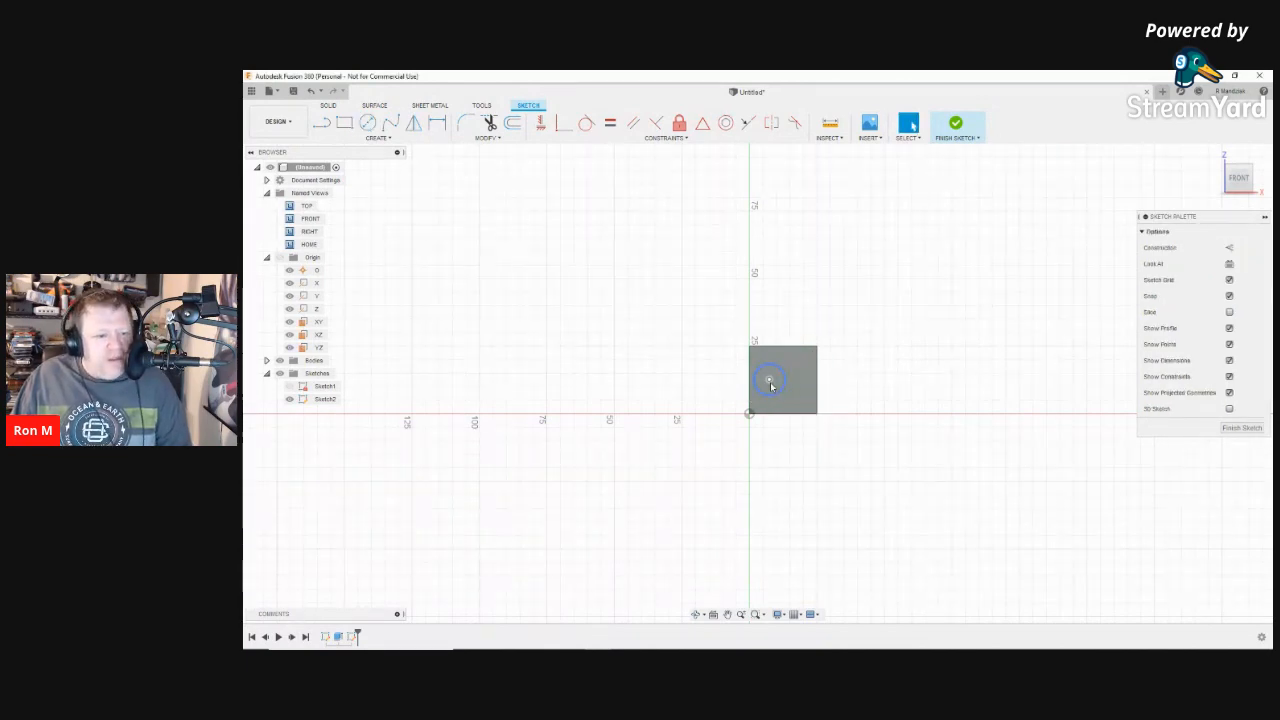
pyautogui.press('d')
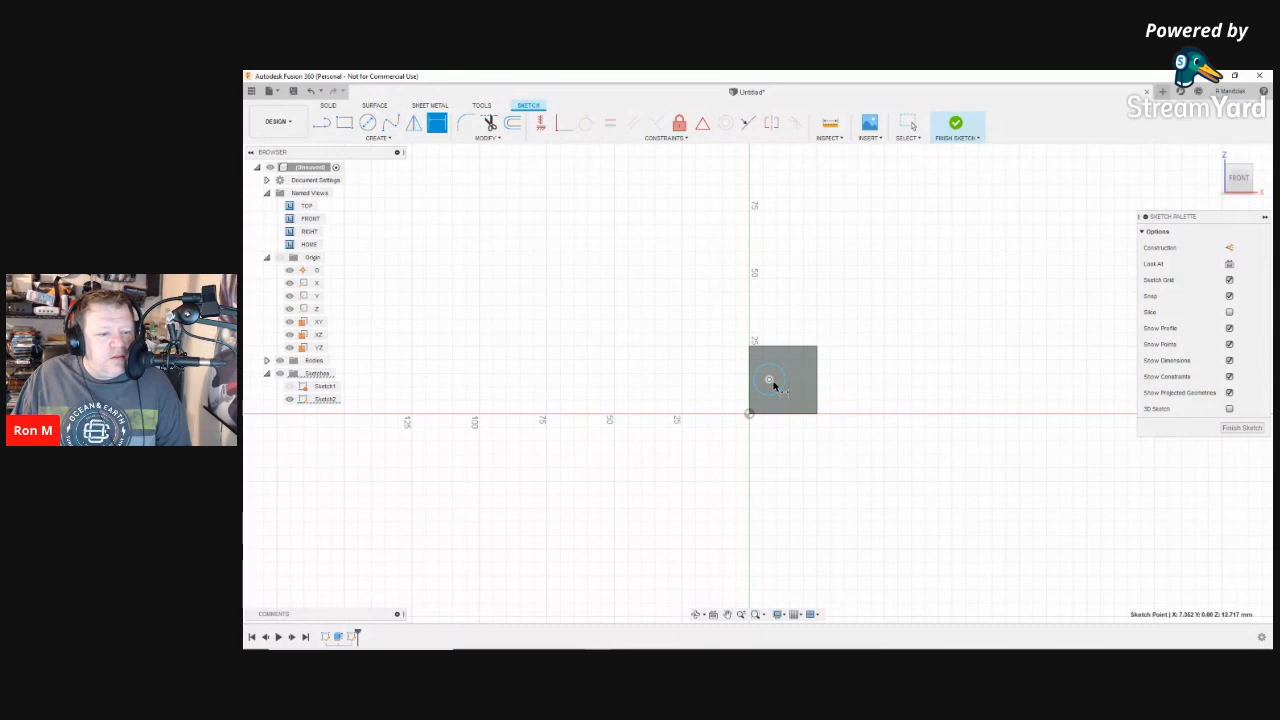
pyautogui.click(785, 381)
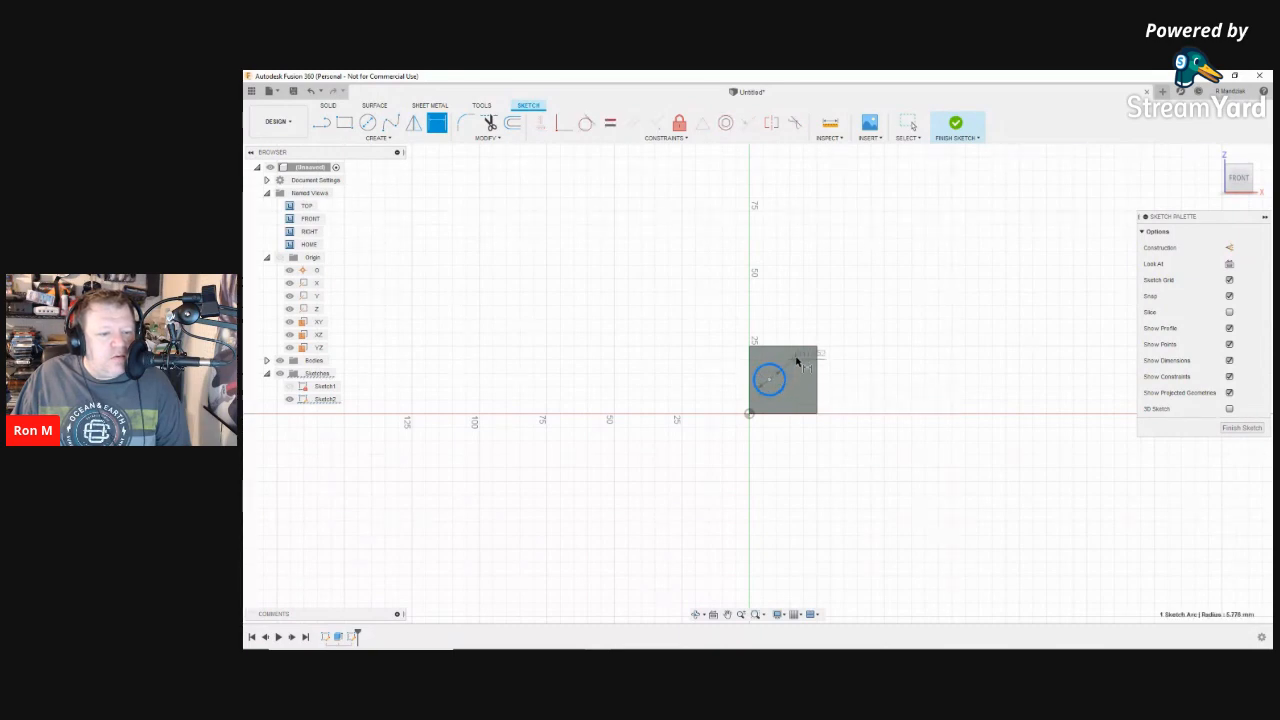
# Step: Give the circle a 12 mm diameter dimension
pyautogui.click(826, 300)
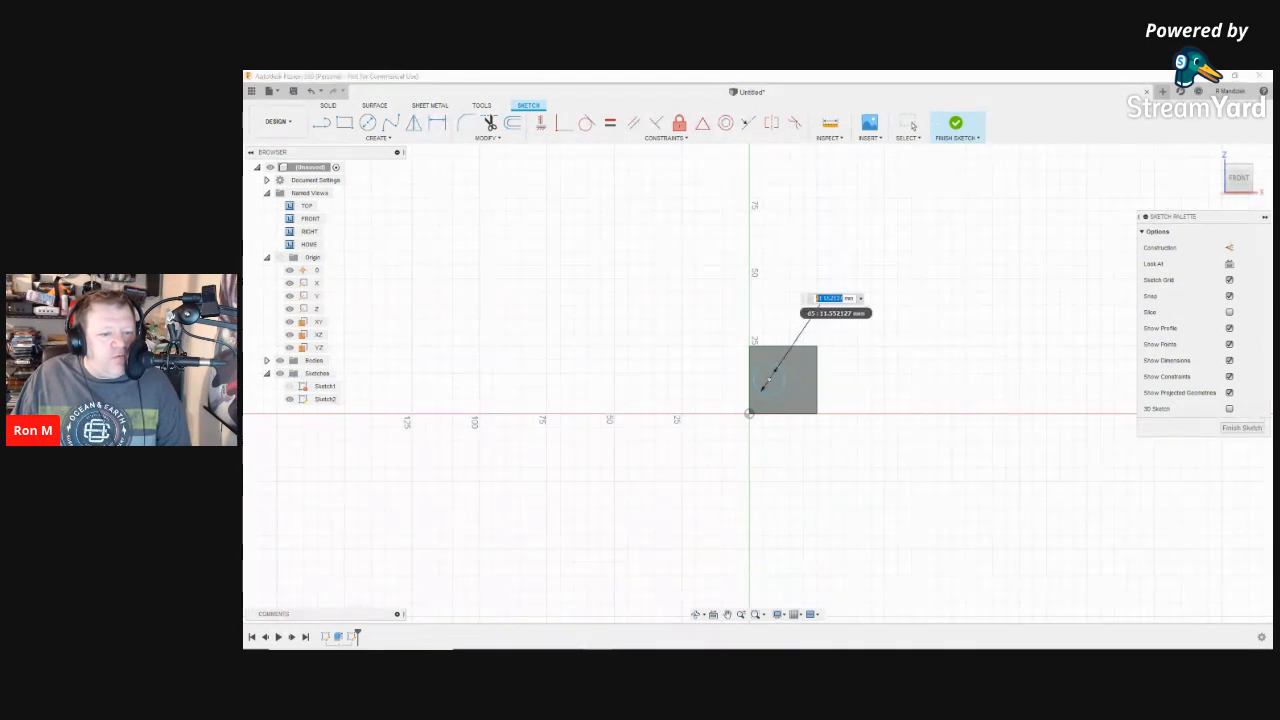
pyautogui.write('12')
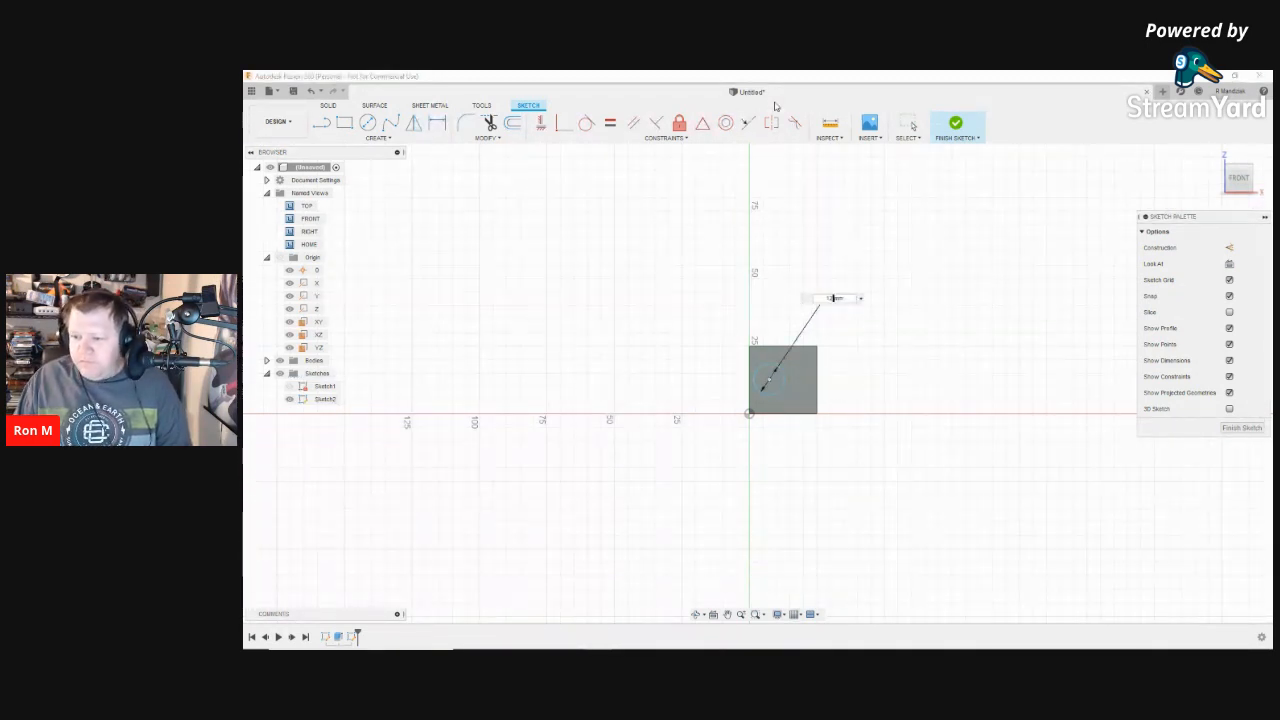
pyautogui.press('Return')
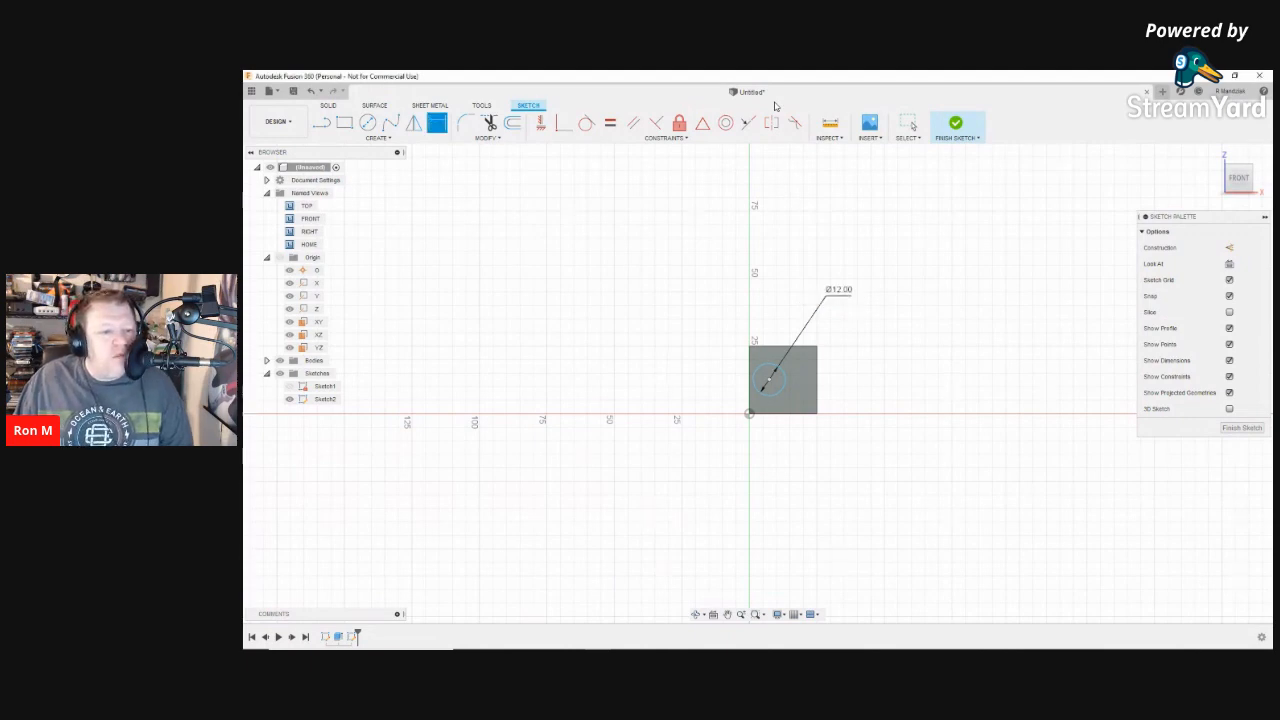
# Step: Add a second diameter dimension to the circle, triggering an over-constraint warning
pyautogui.click(768, 380)
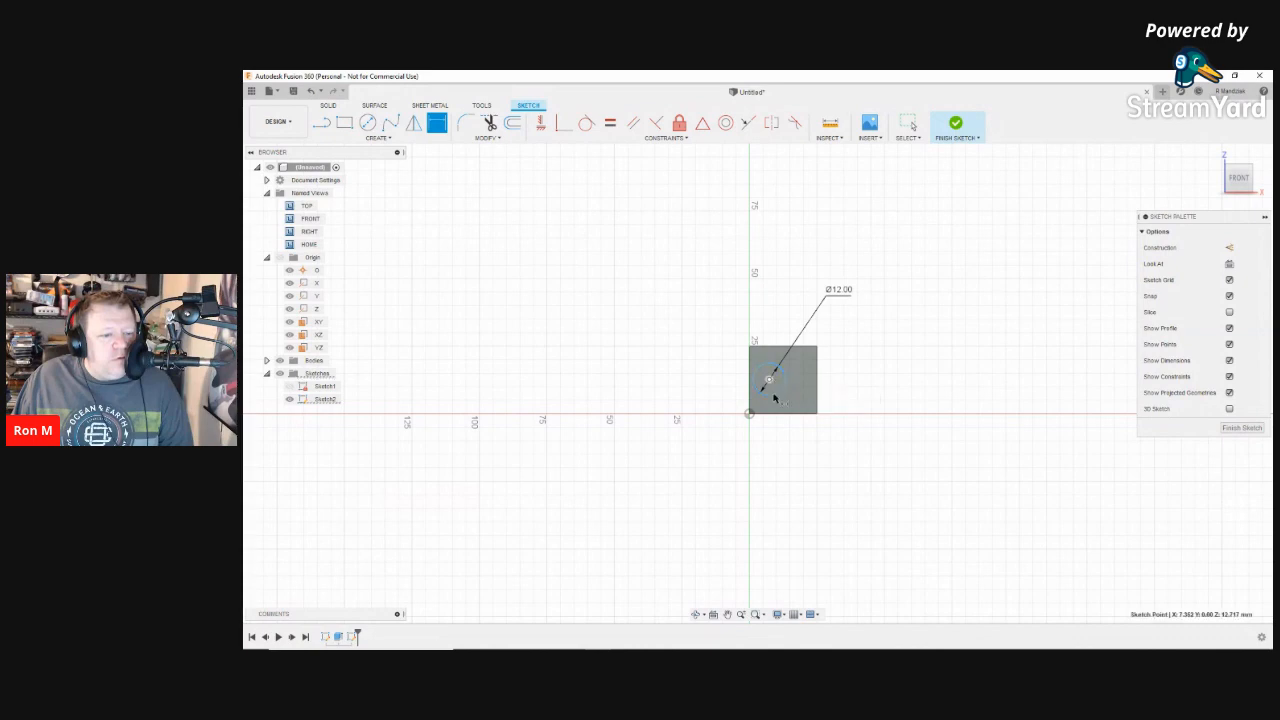
pyautogui.click(769, 381)
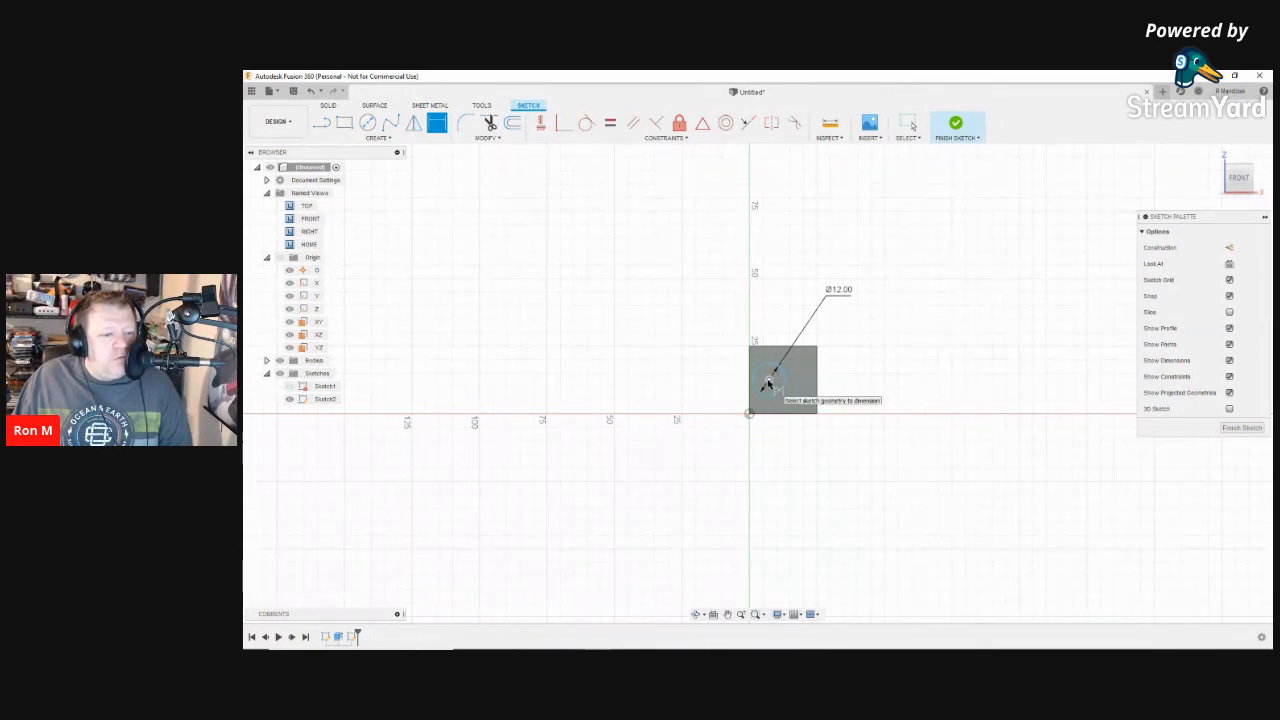
pyautogui.click(769, 381)
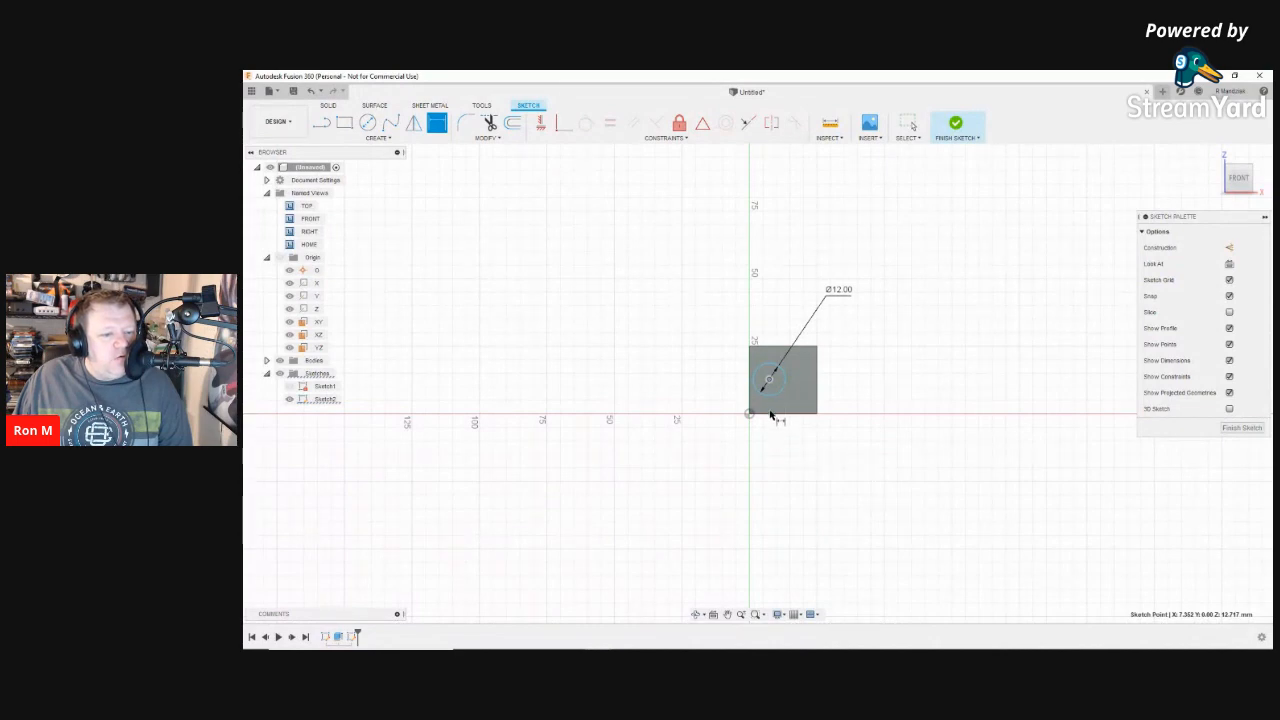
pyautogui.click(769, 381)
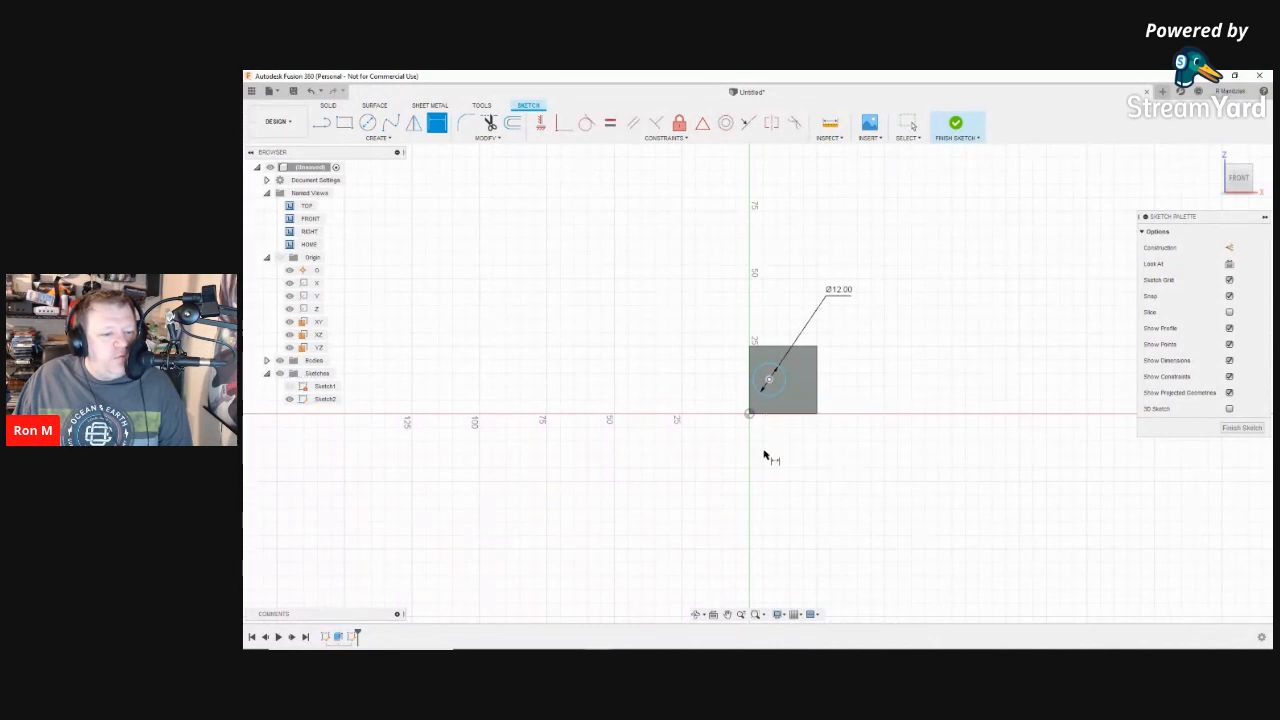
pyautogui.click(768, 381)
pyautogui.click(778, 392)
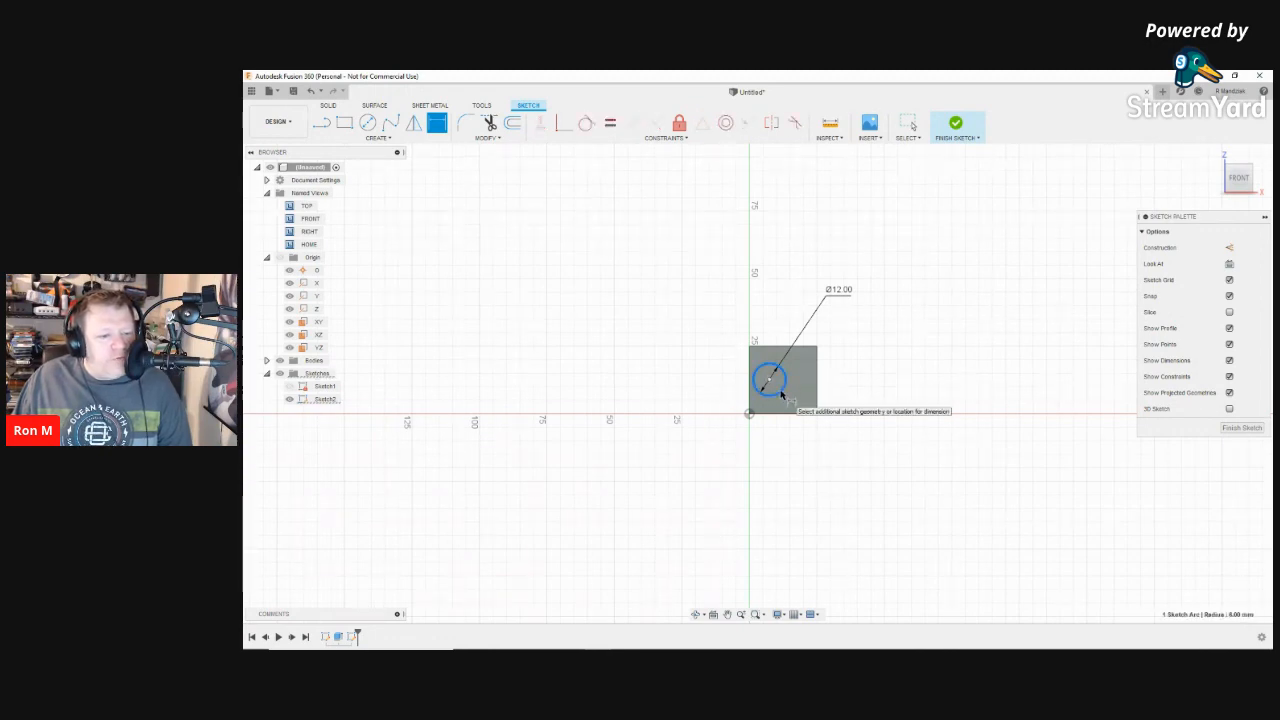
pyautogui.click(768, 490)
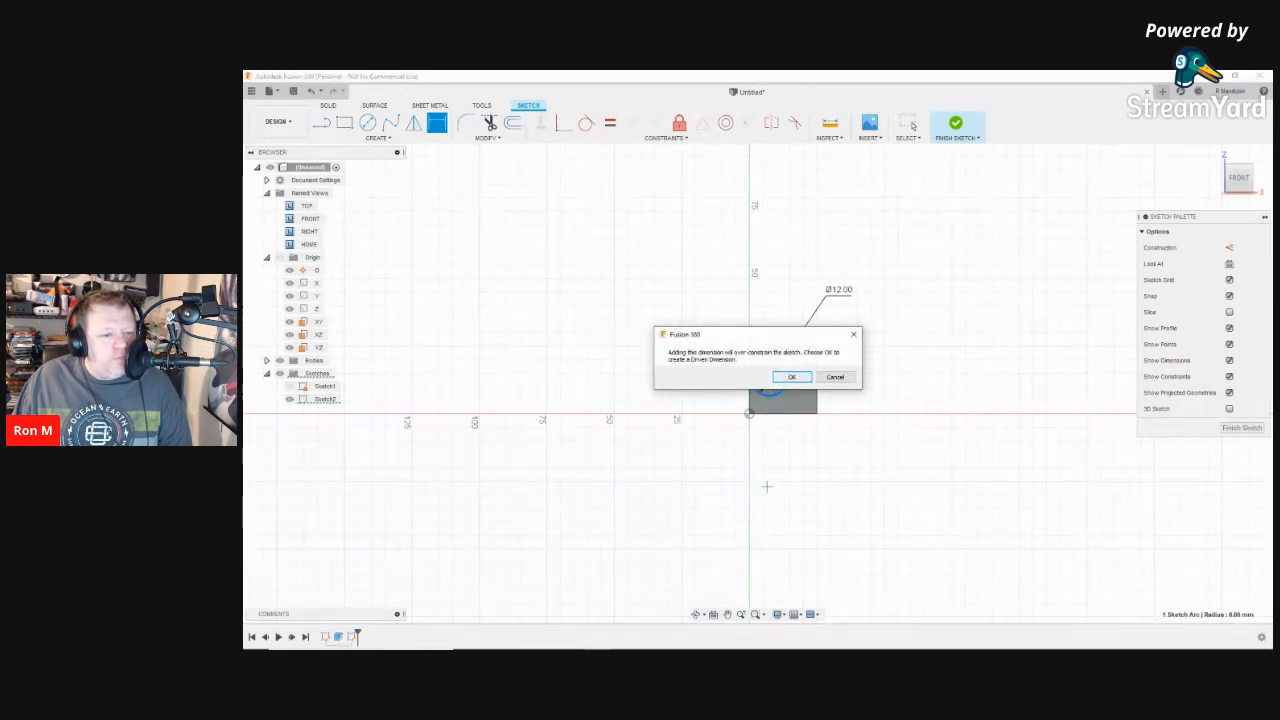
# Step: Accept the extra dimension as a driven (Ø12.00) reference and select both Ø12.00 dimensions
pyautogui.press('Return')
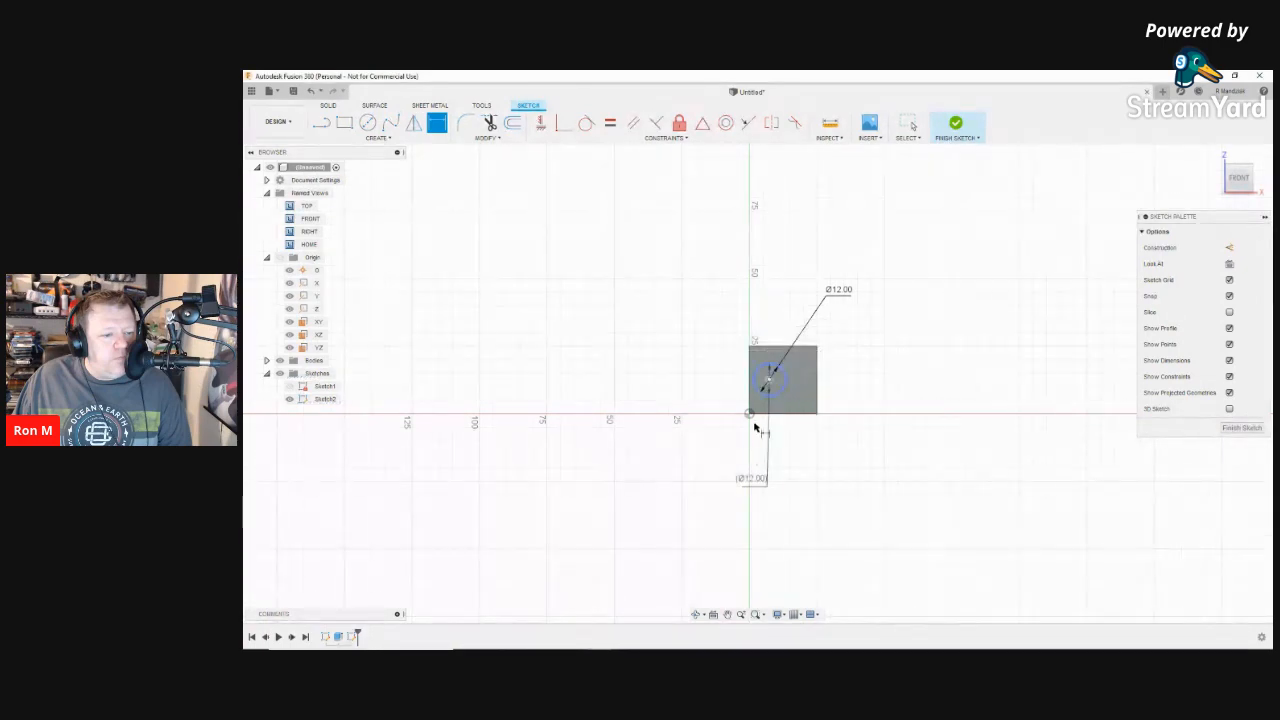
pyautogui.click(748, 480)
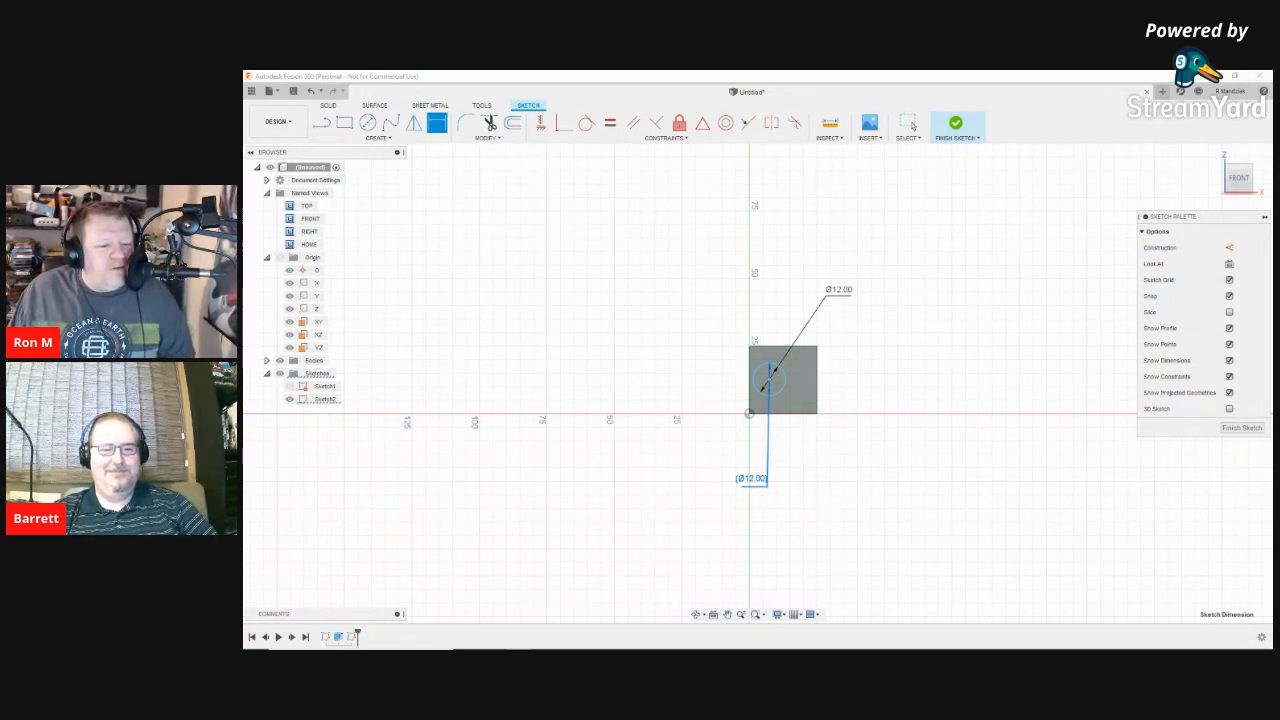
pyautogui.click(754, 485)
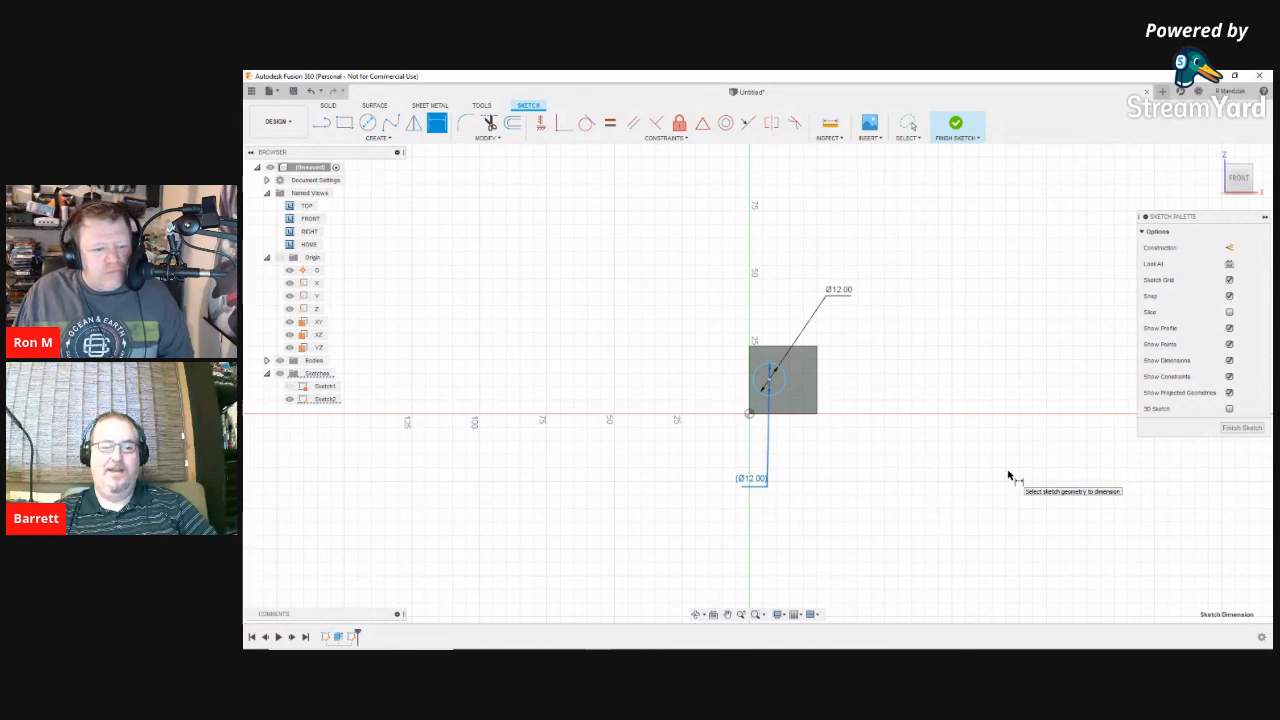
pyautogui.rightClick(825, 486)
pyautogui.click(792, 468)
pyautogui.keyDown('shift'); pyautogui.click(837, 291); pyautogui.keyUp('shift')
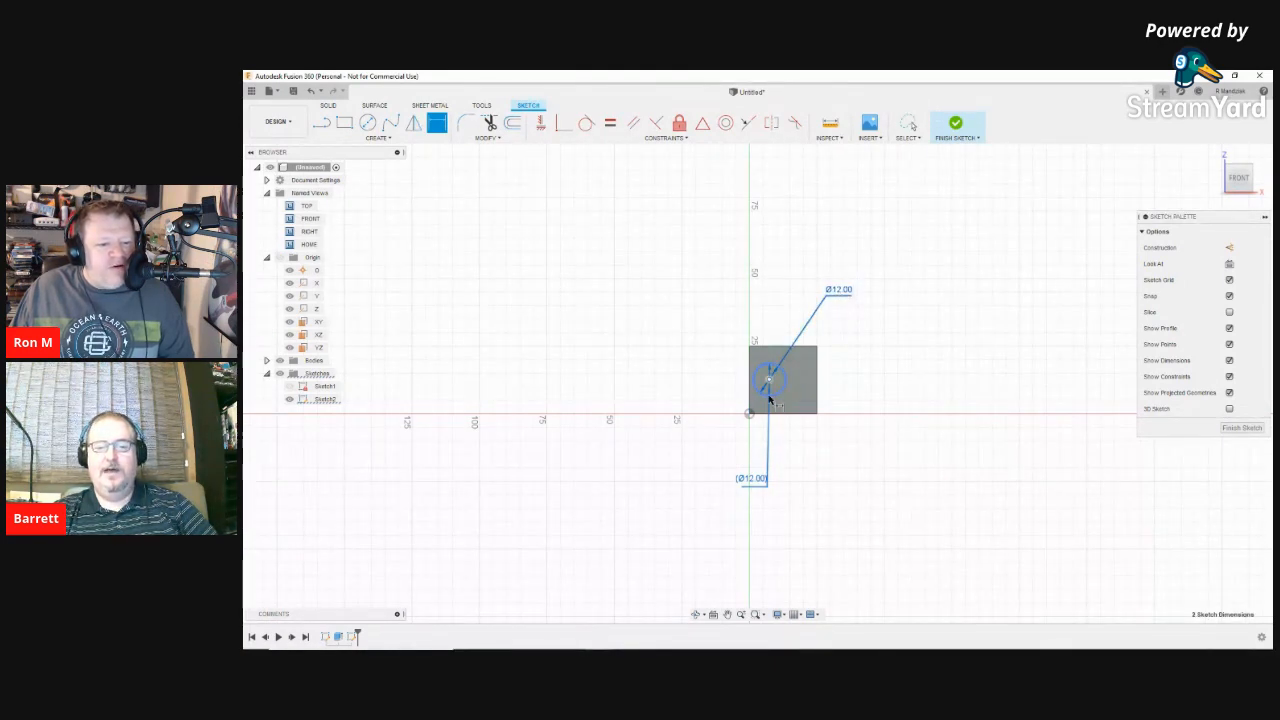
pyautogui.press('d')
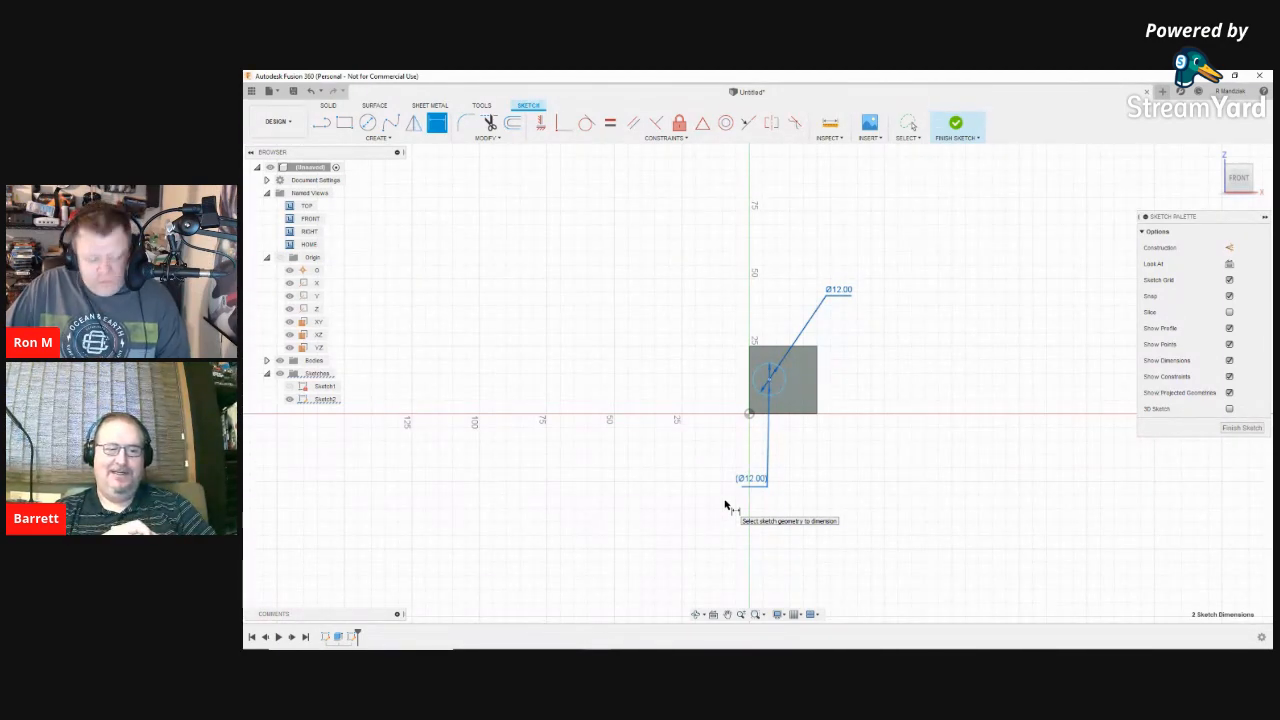
# Step: Delete both selected Ø12.00 diameter dimensions
pyautogui.press('Delete')
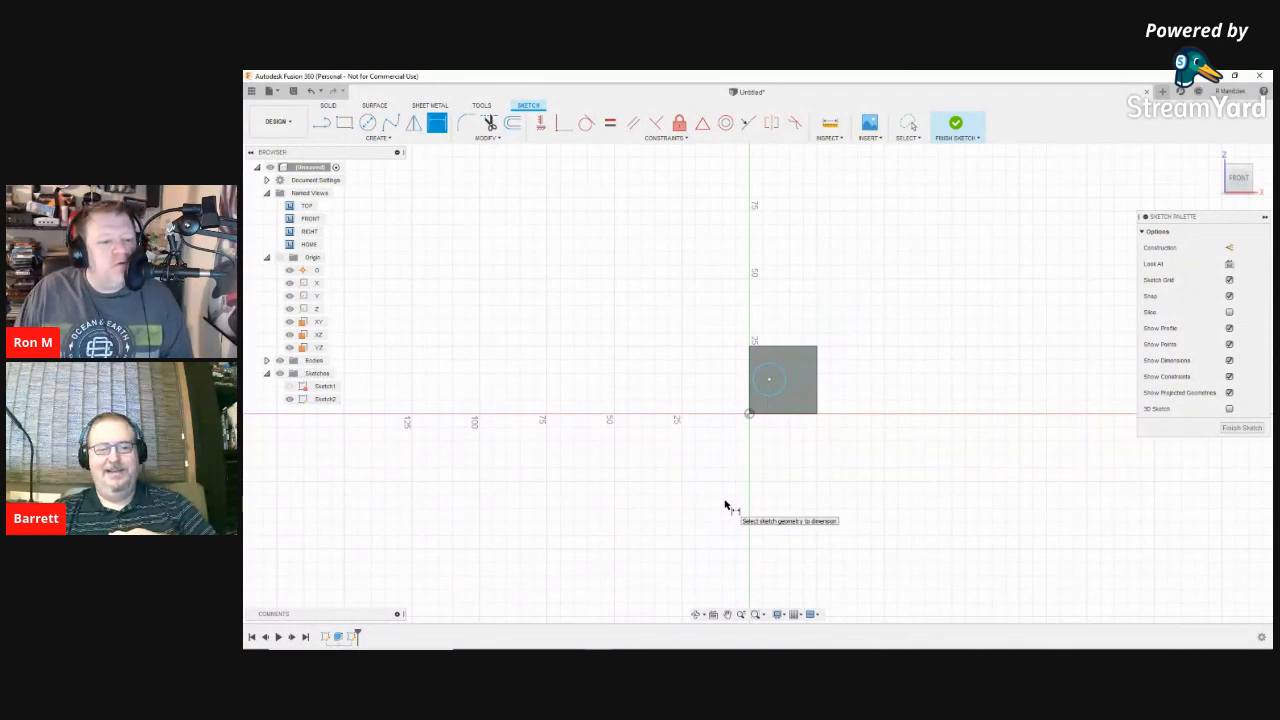
pyautogui.press('d')
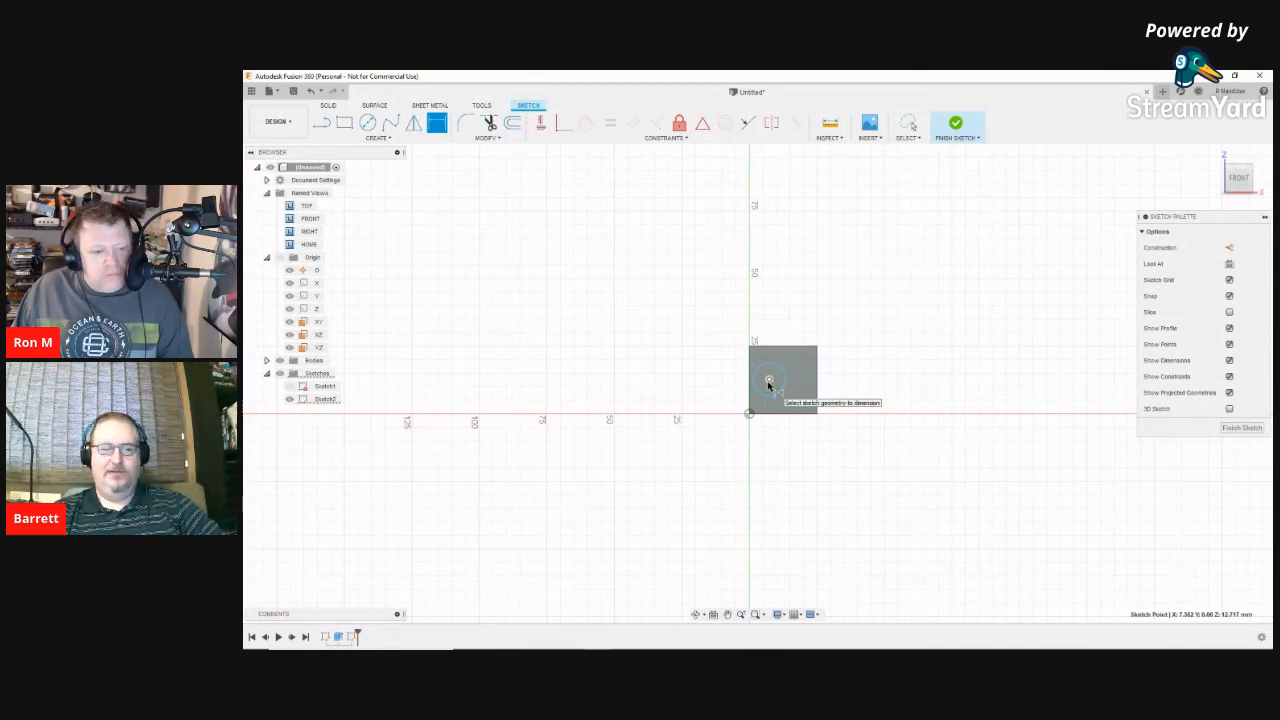
pyautogui.press('Escape')
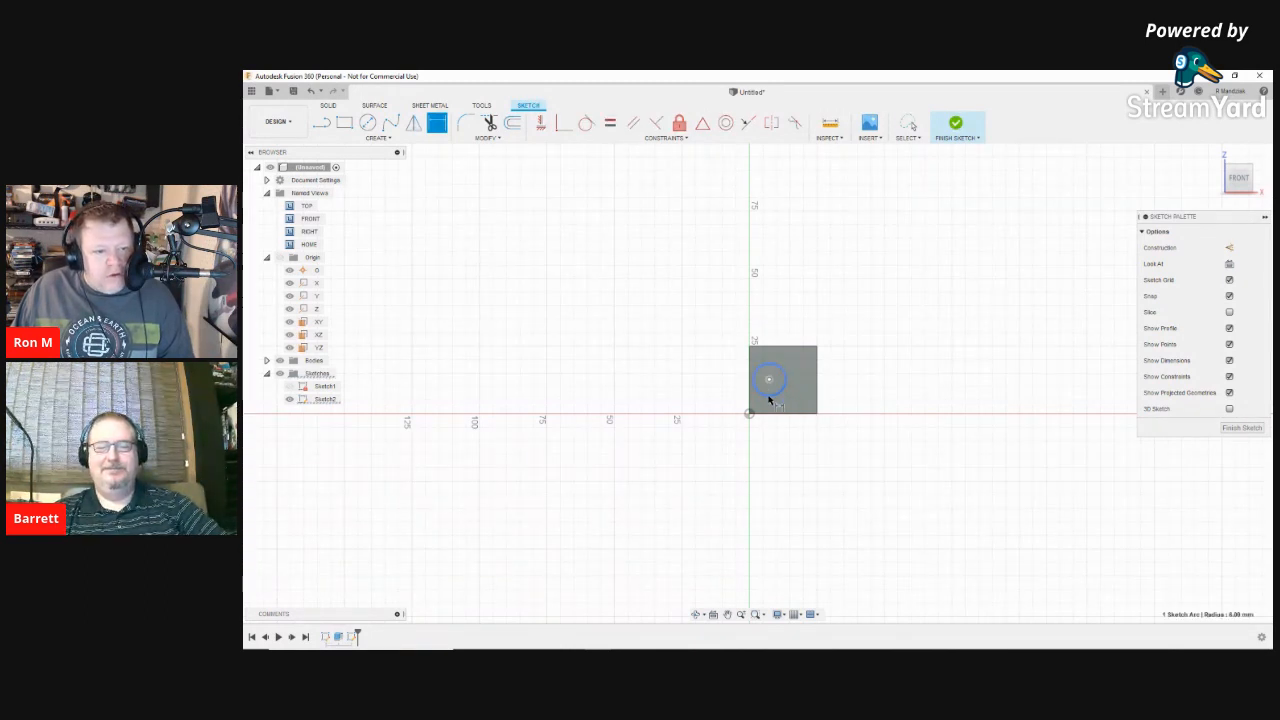
# Step: Re-add a single Ø12.00 diameter dimension above the square
pyautogui.press('d')
pyautogui.click(769, 397)
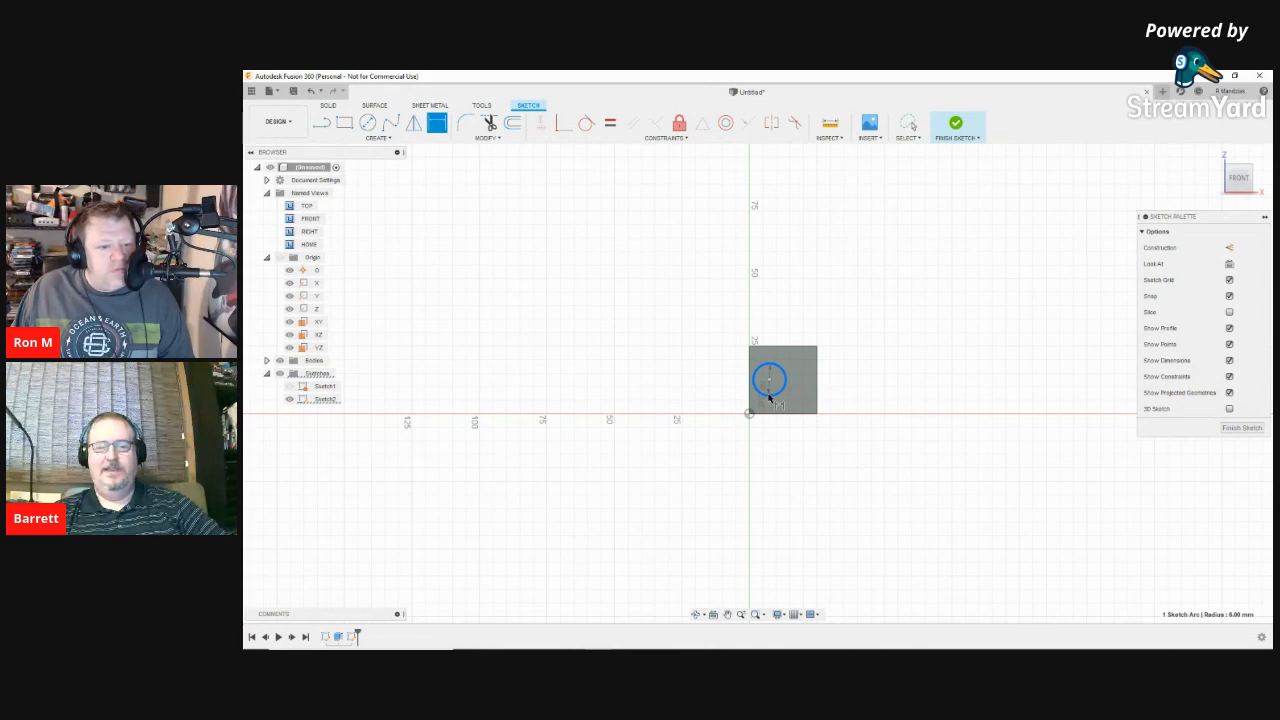
pyautogui.click(805, 278)
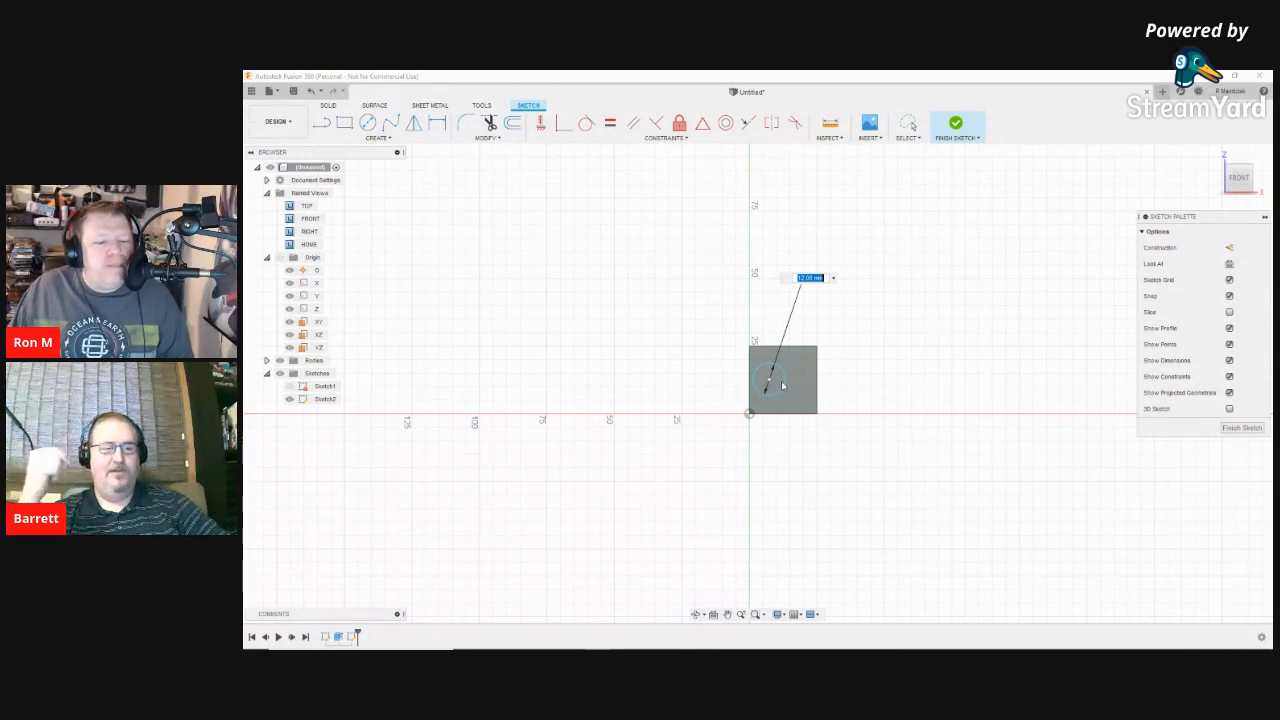
pyautogui.click(820, 279)
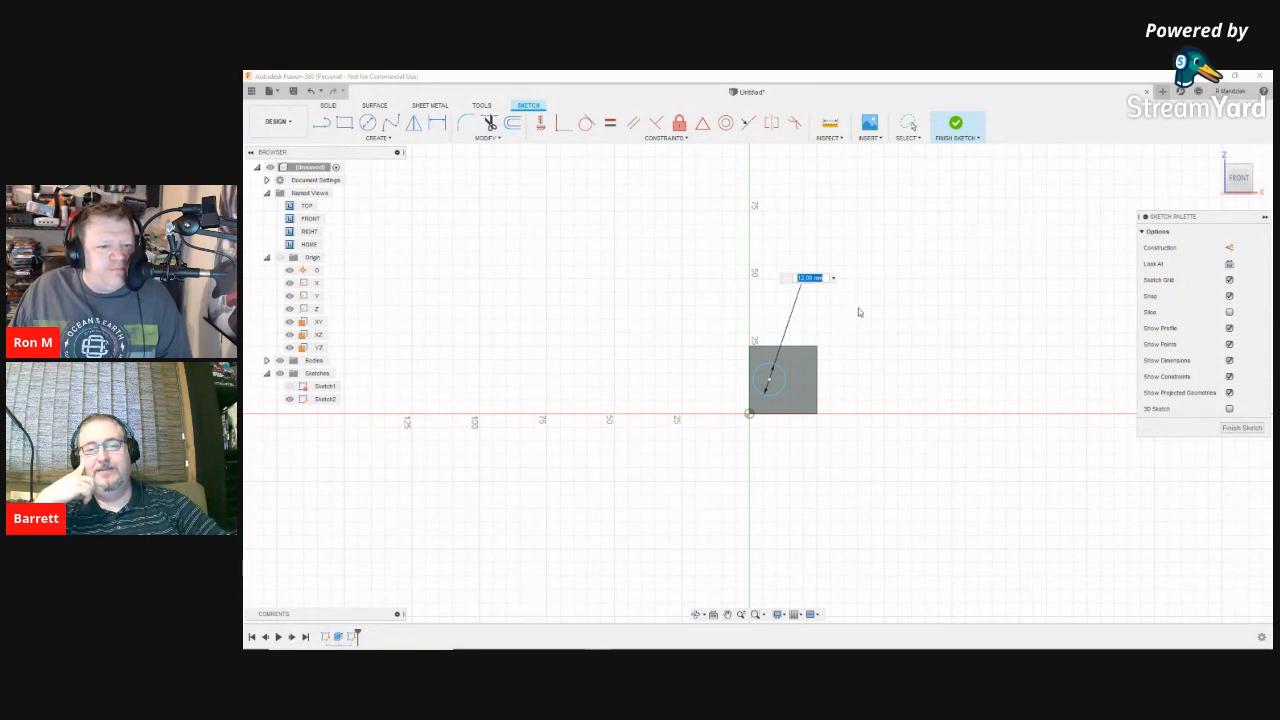
pyautogui.press('Return')
pyautogui.press('Escape')
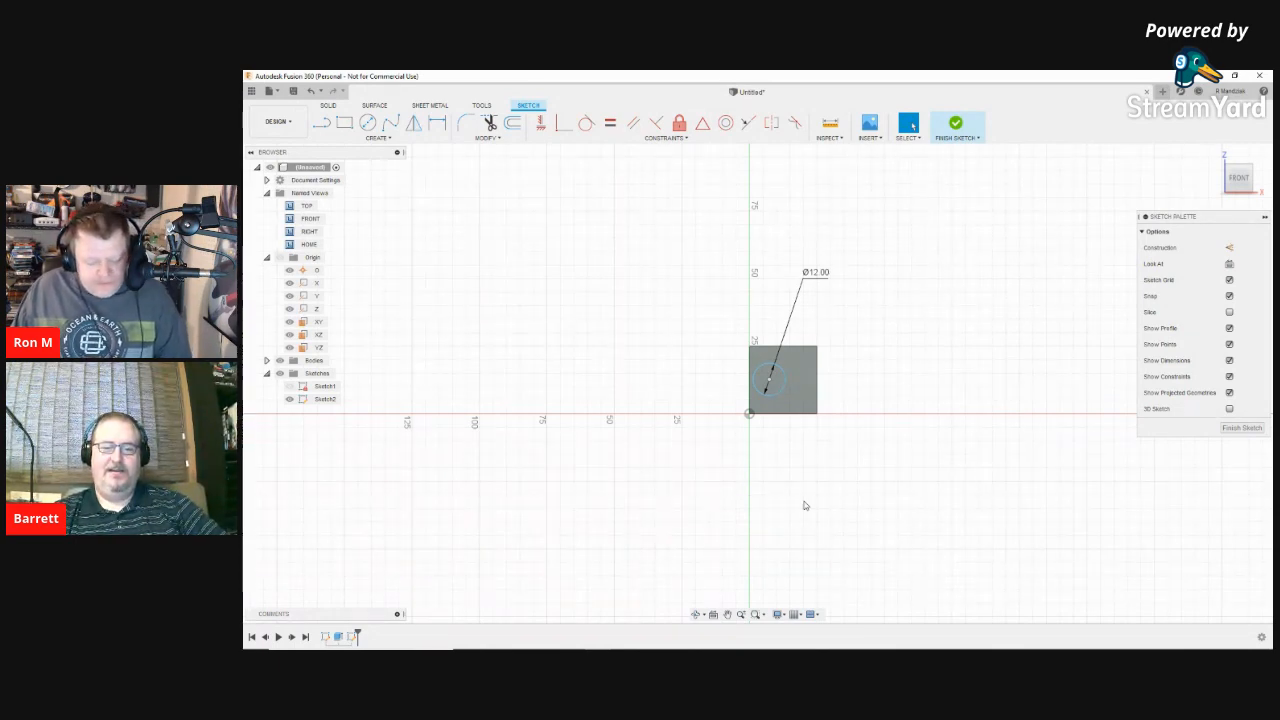
pyautogui.press('d')
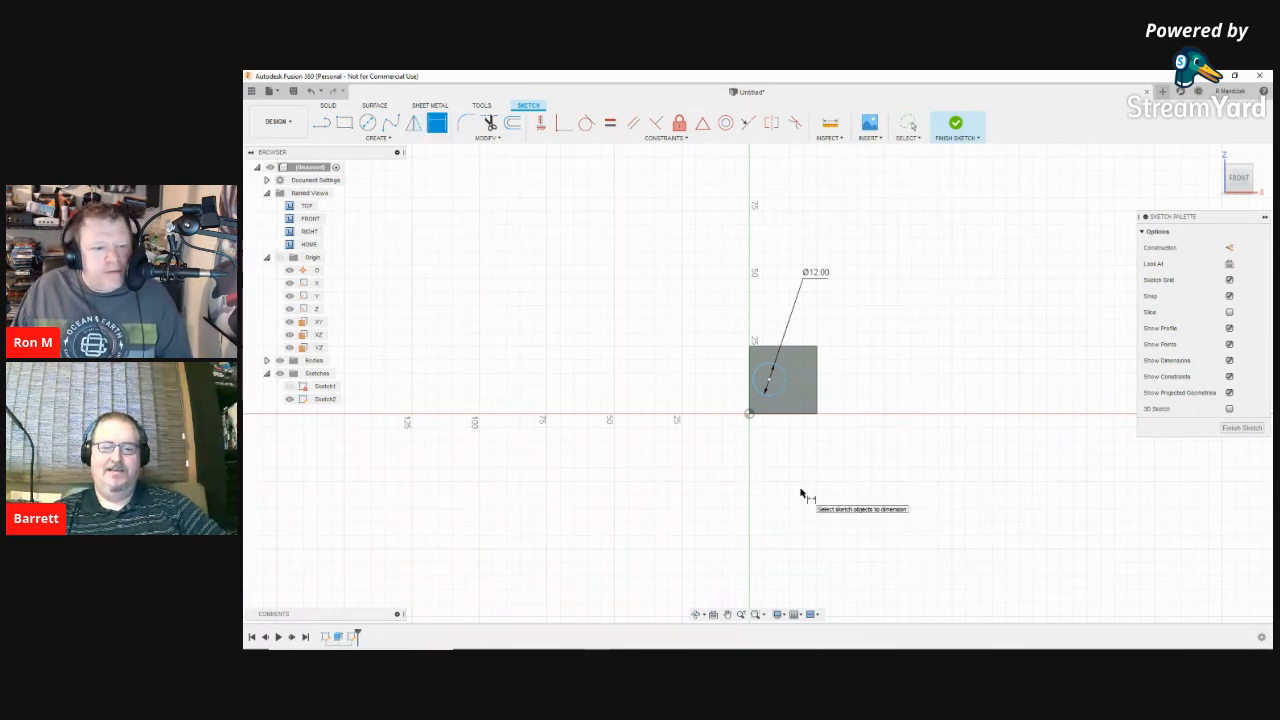
pyautogui.click(770, 383)
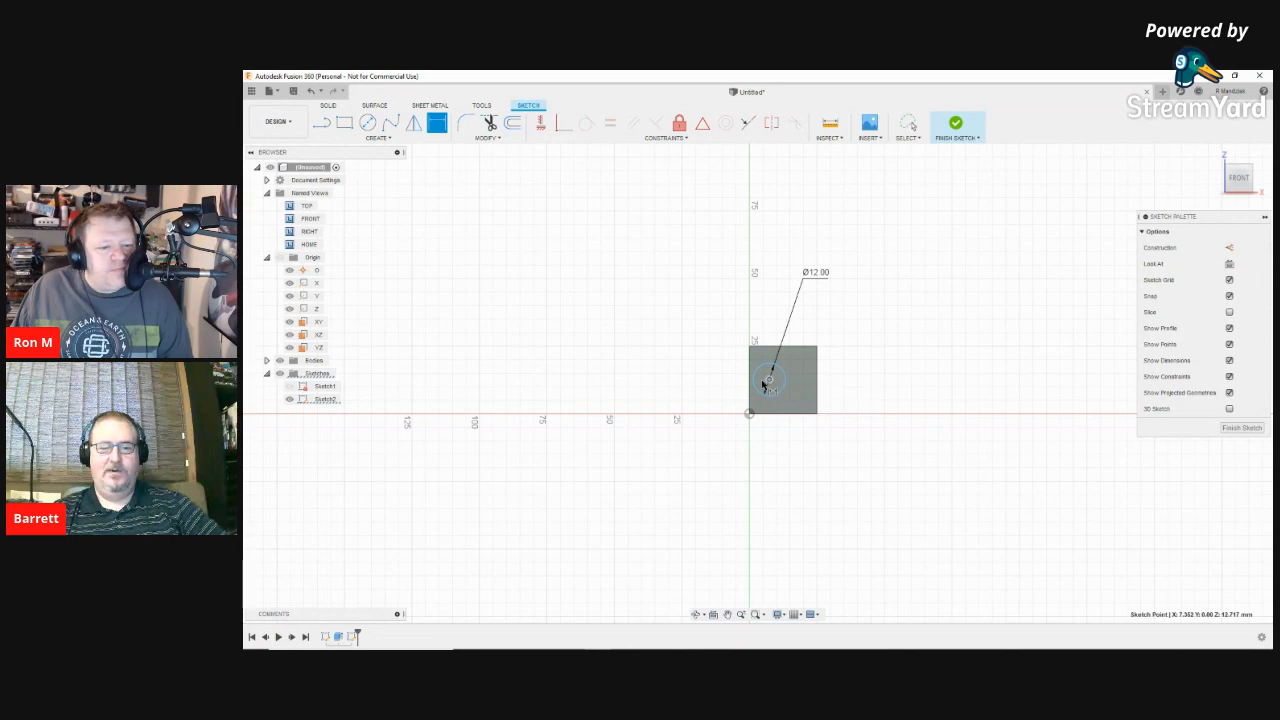
pyautogui.click(770, 383)
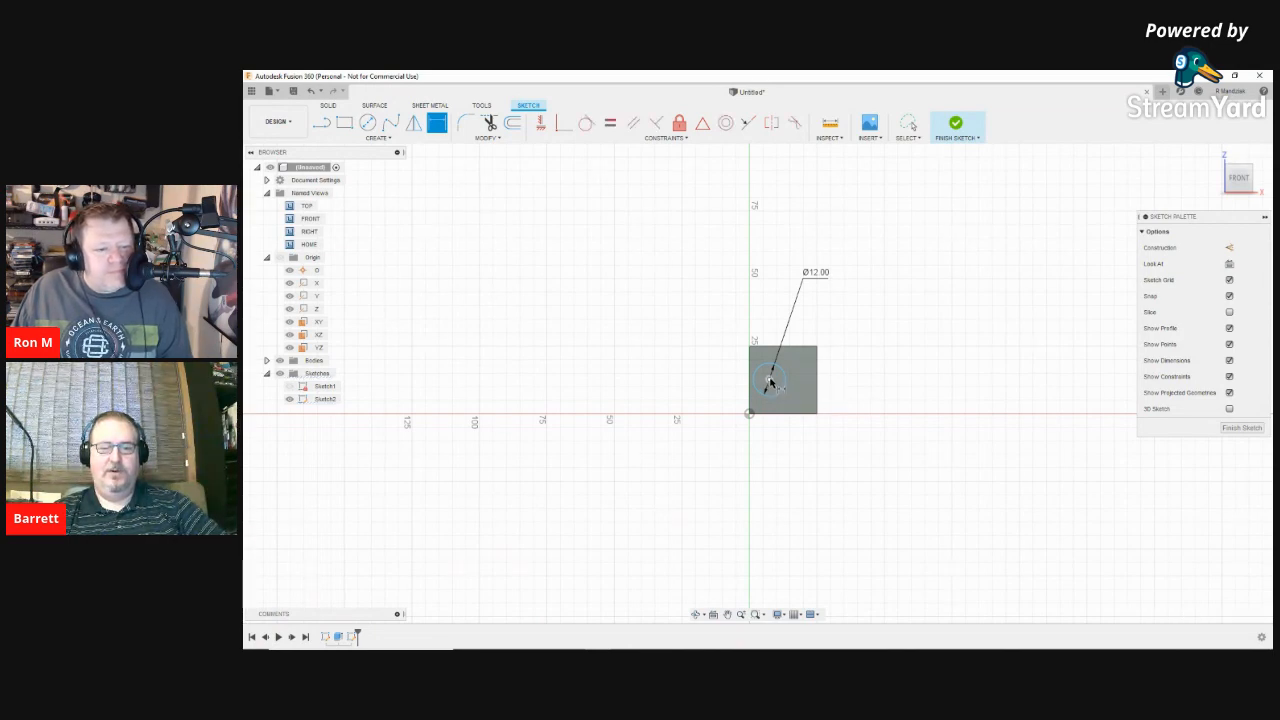
pyautogui.click(770, 383)
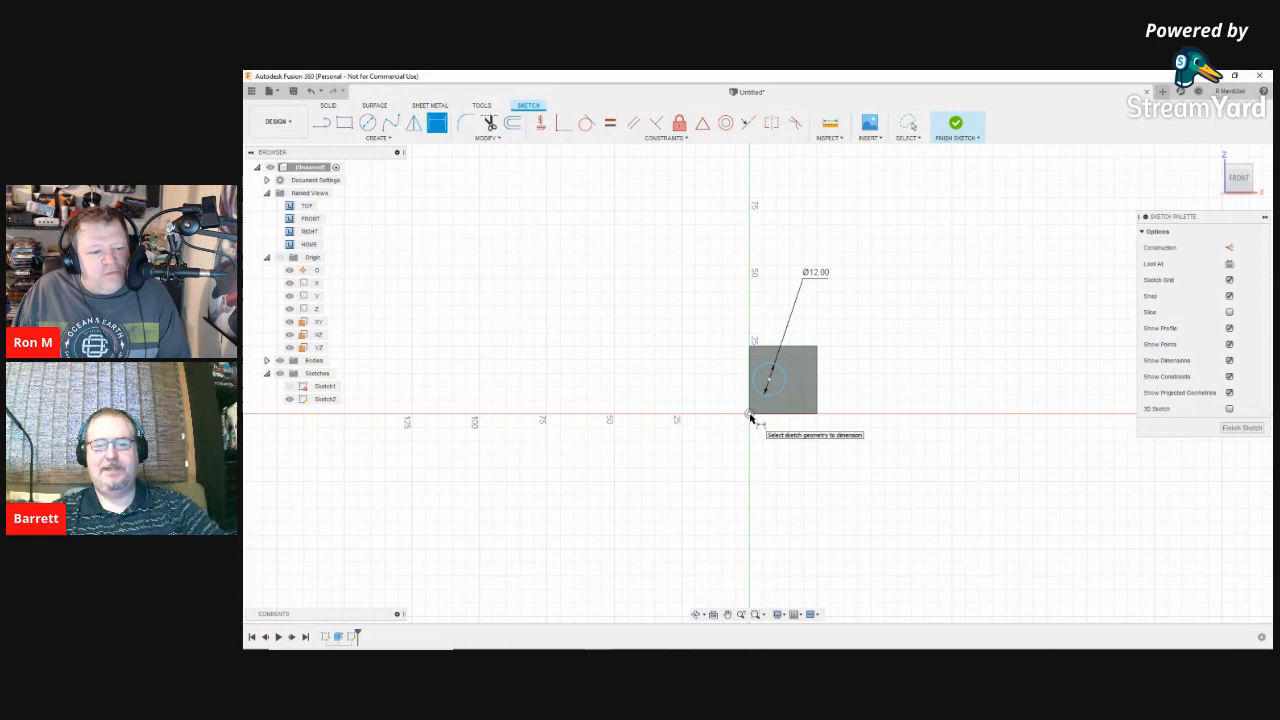
# Step: Dimension the circle's centre 12.5 mm horizontally from the origin
pyautogui.click(750, 416)
pyautogui.click(750, 416)
pyautogui.click(750, 416)
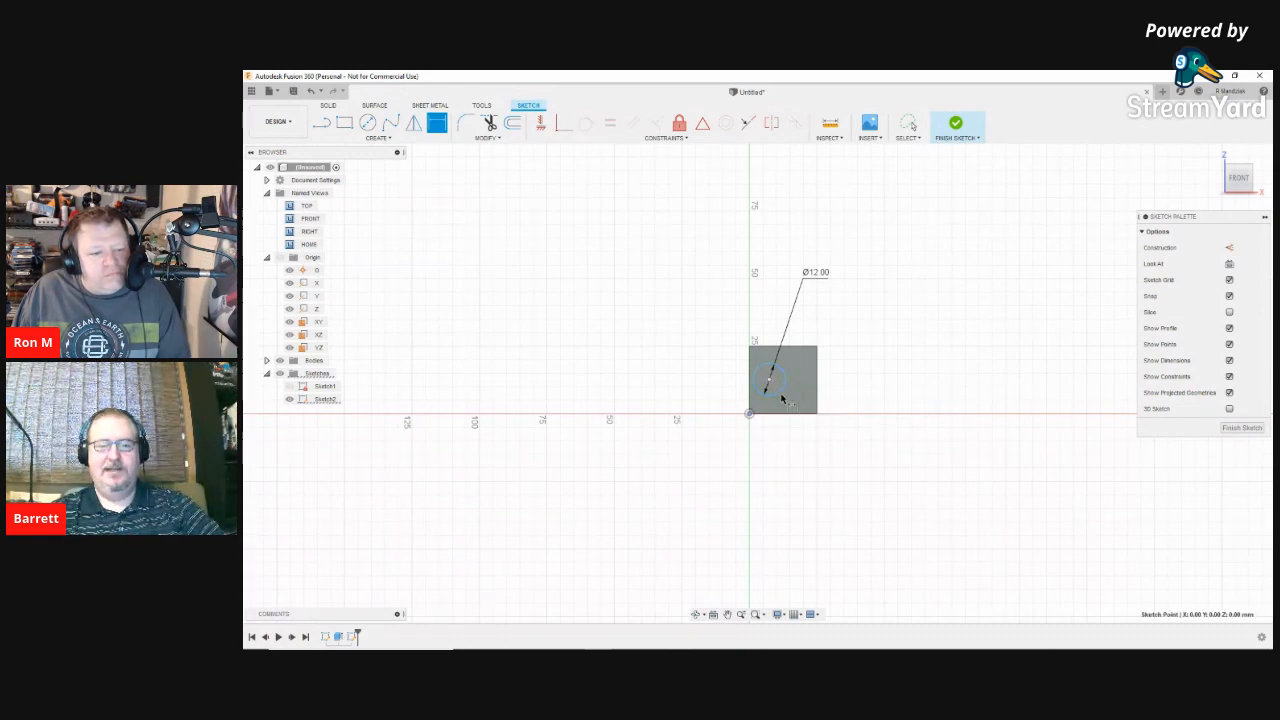
pyautogui.keyDown('ctrl'); pyautogui.click(782, 397); pyautogui.keyUp('ctrl')
pyautogui.press('d')
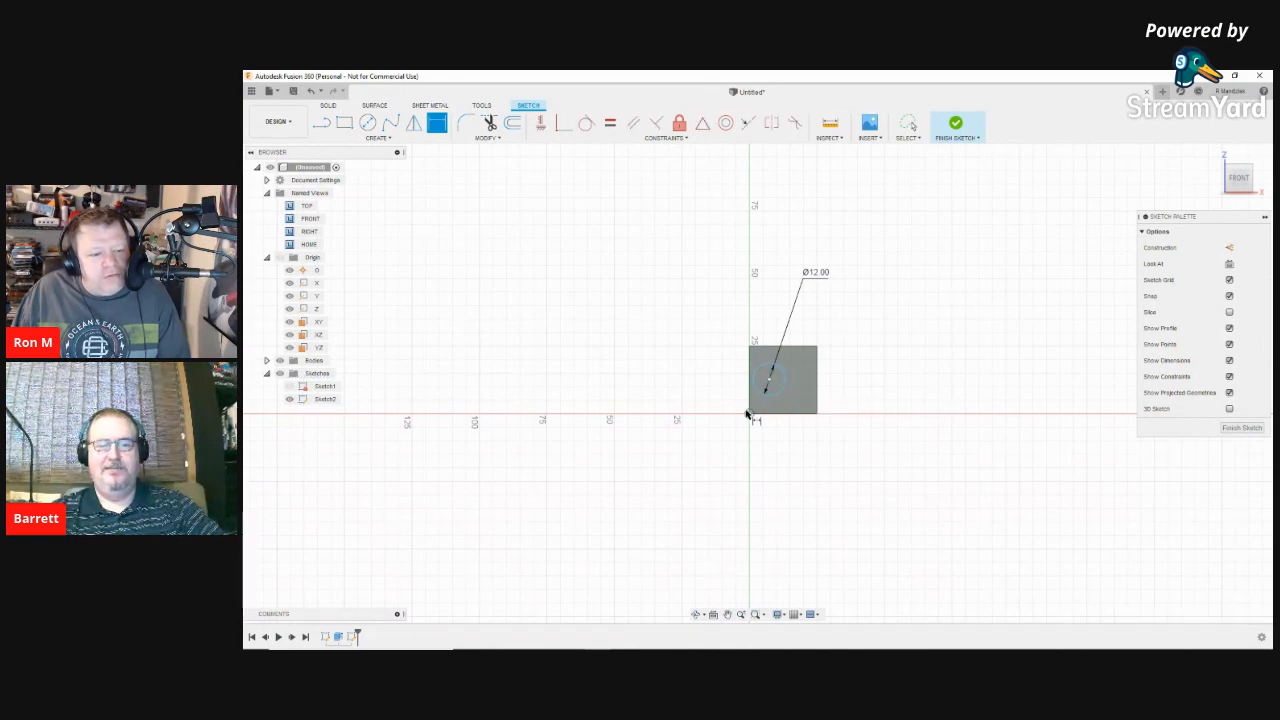
pyautogui.click(769, 381)
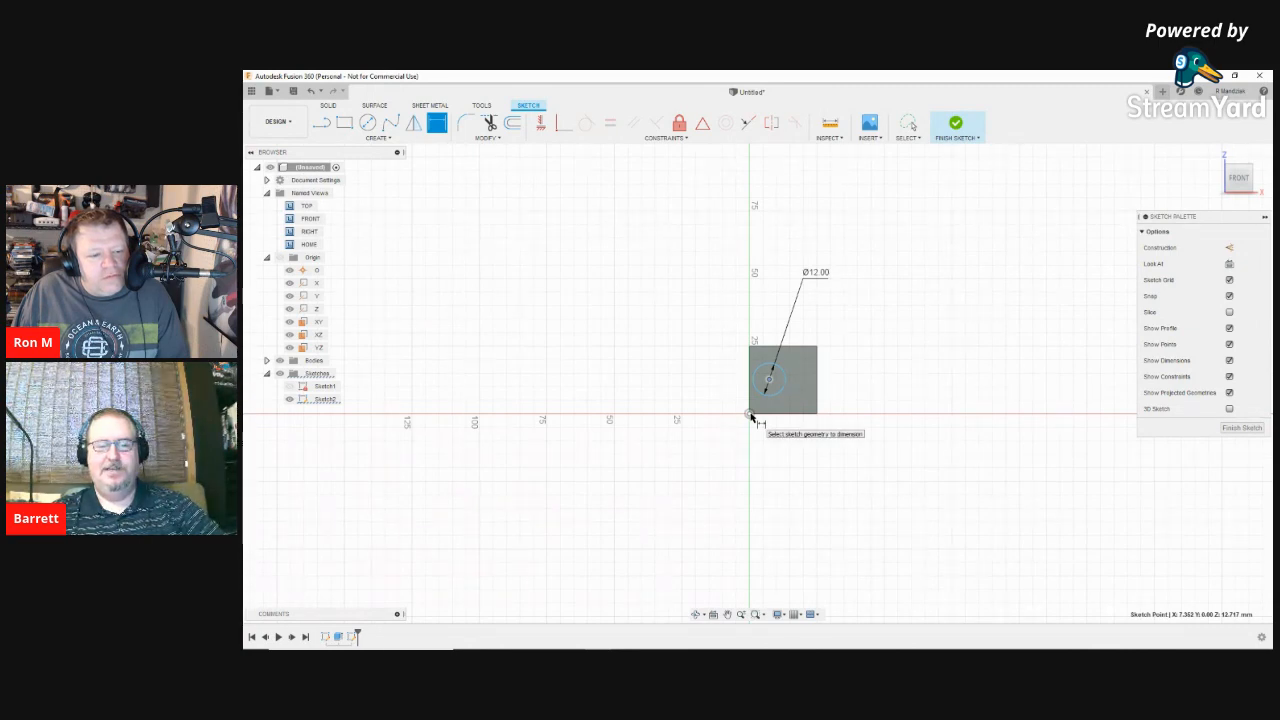
pyautogui.click(750, 414)
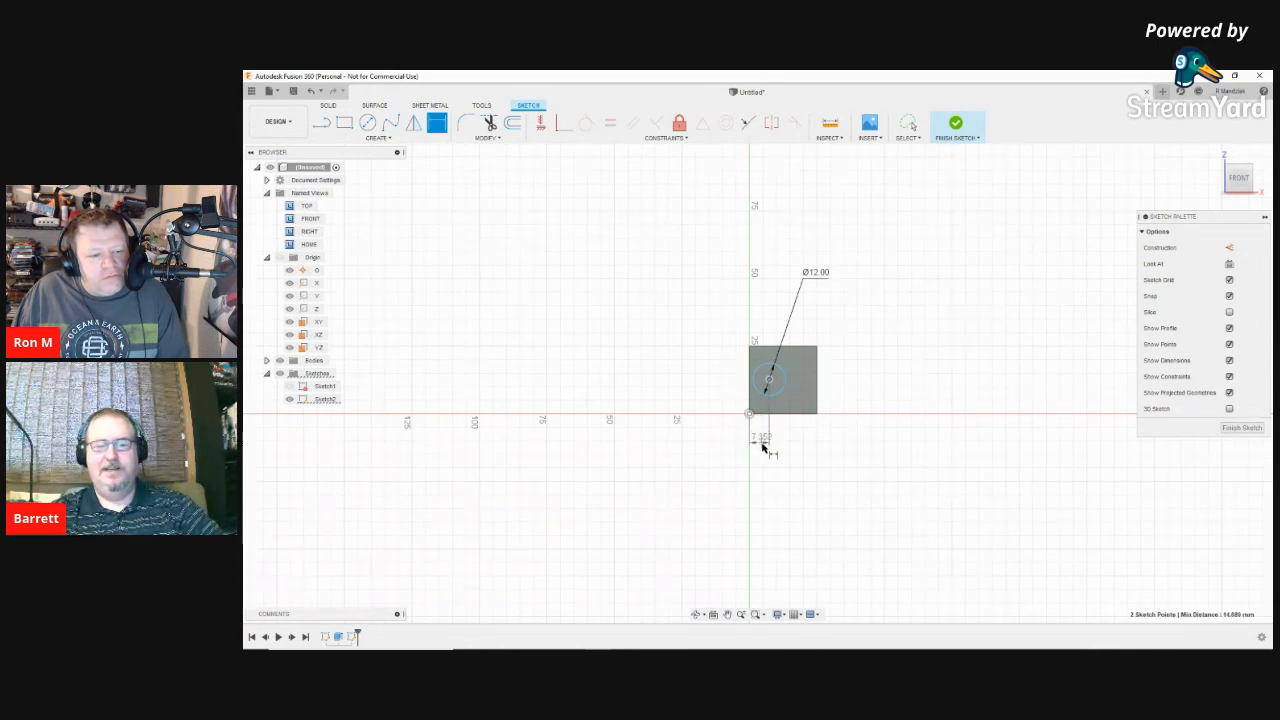
pyautogui.click(764, 519)
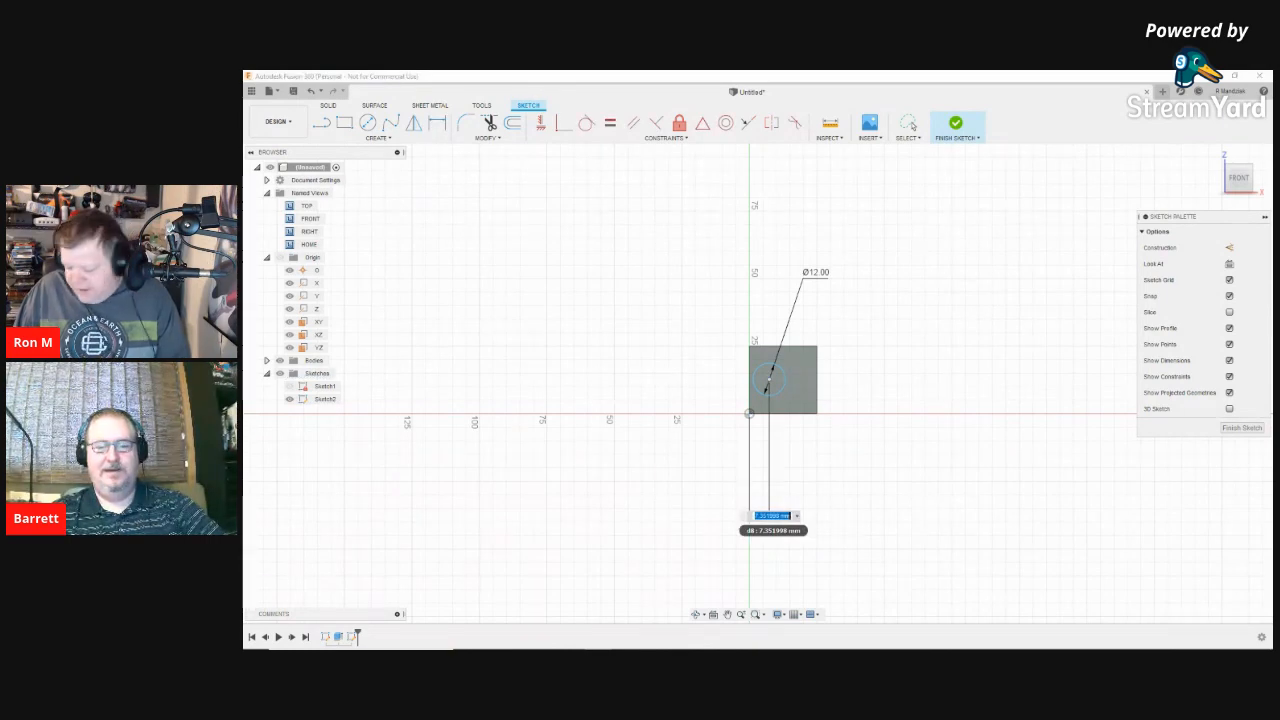
pyautogui.write('12.5')
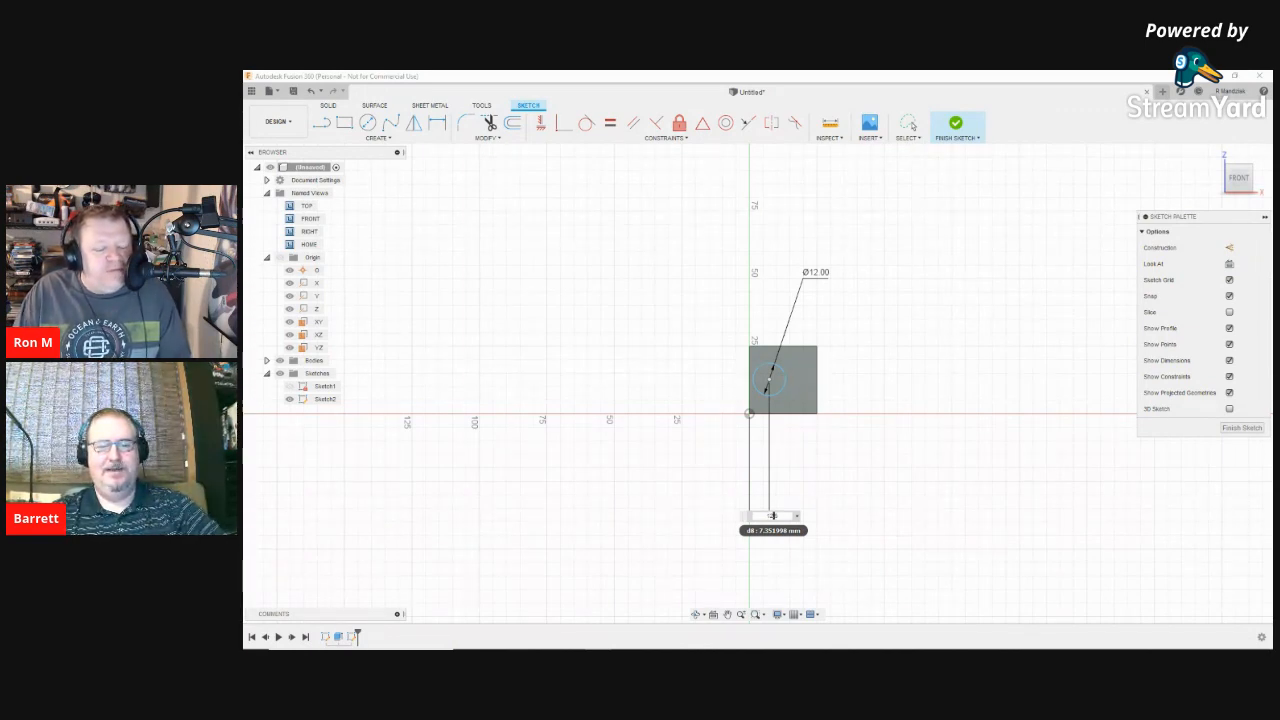
pyautogui.press('Return')
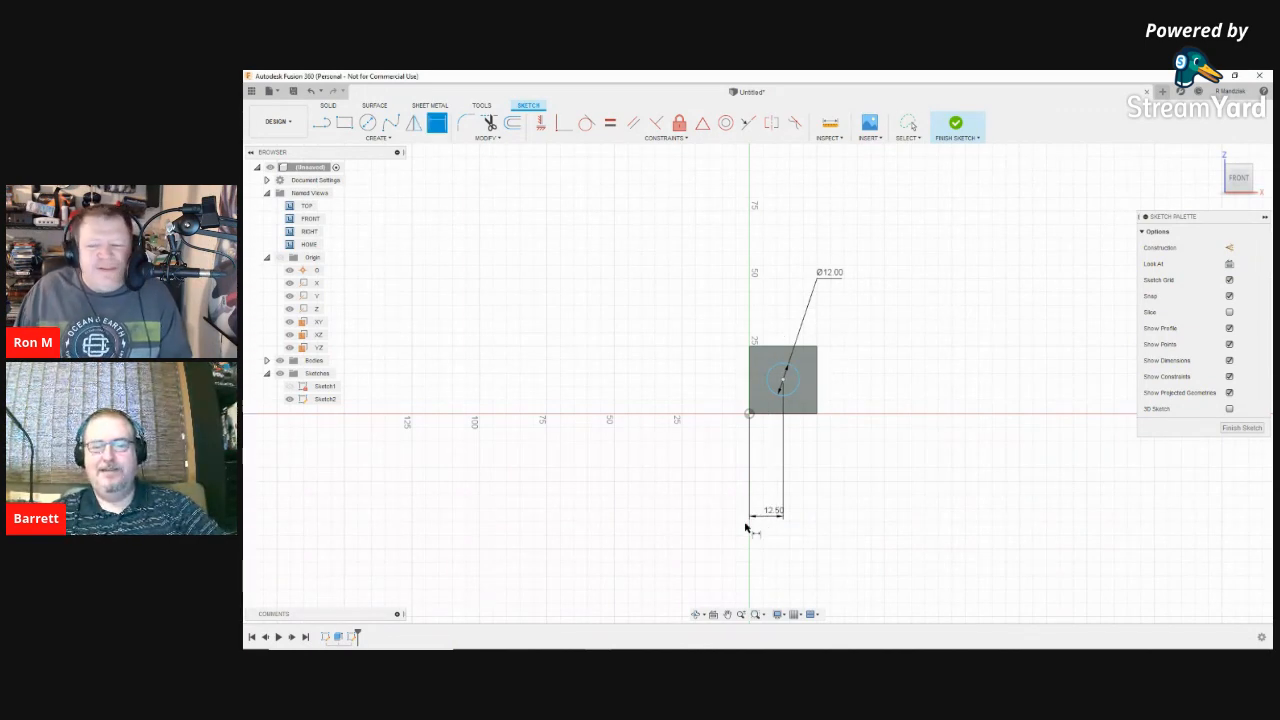
# Step: Dimension the circle's centre 12.5 mm vertically from the origin
pyautogui.click(749, 415)
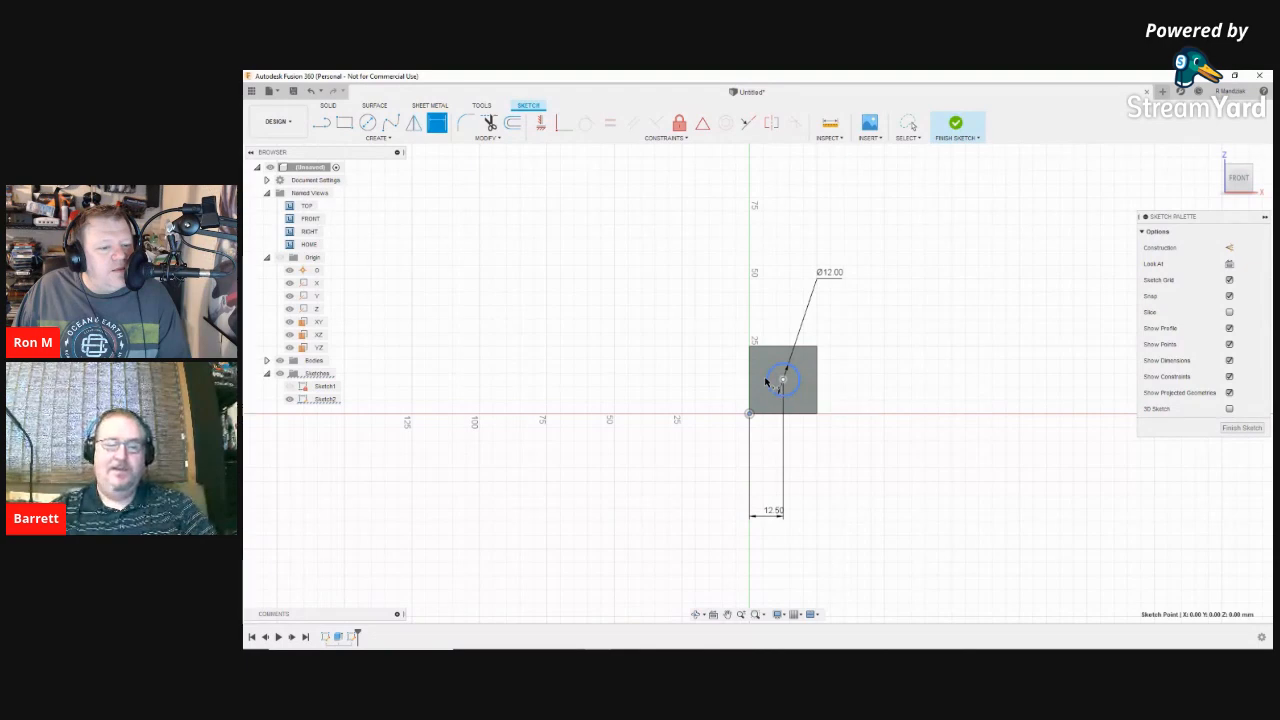
pyautogui.click(768, 386)
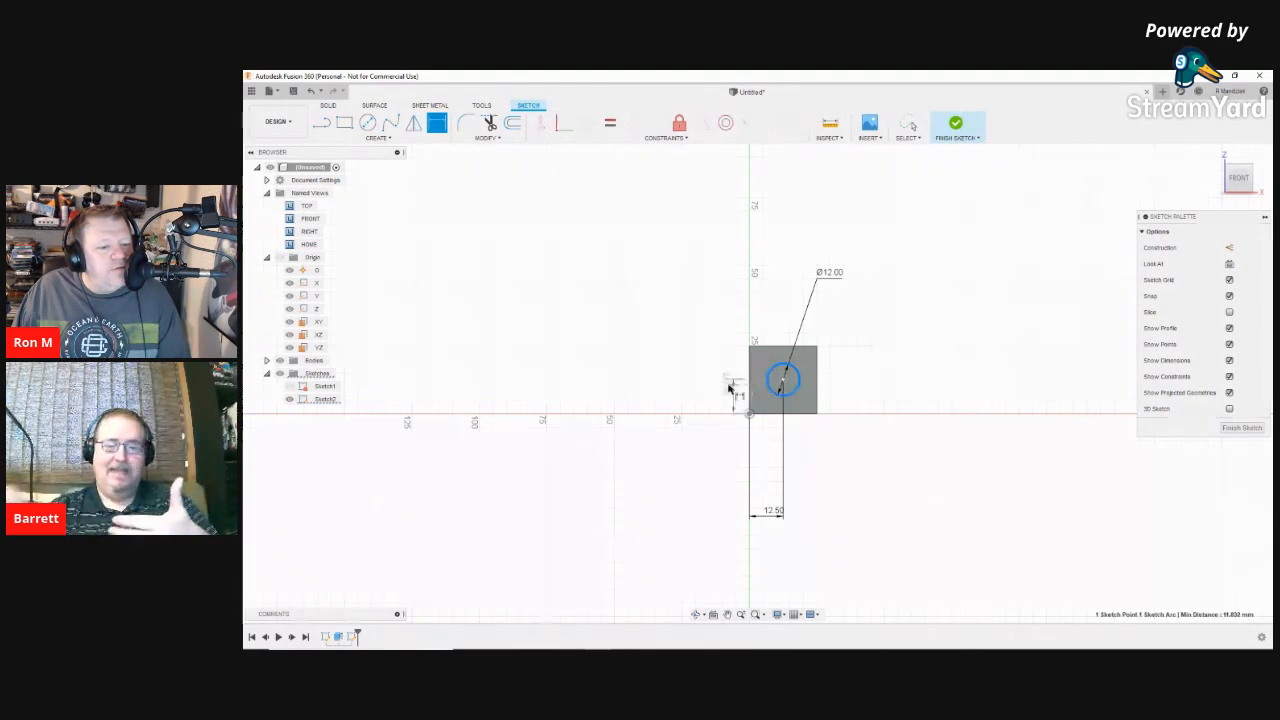
pyautogui.click(665, 386)
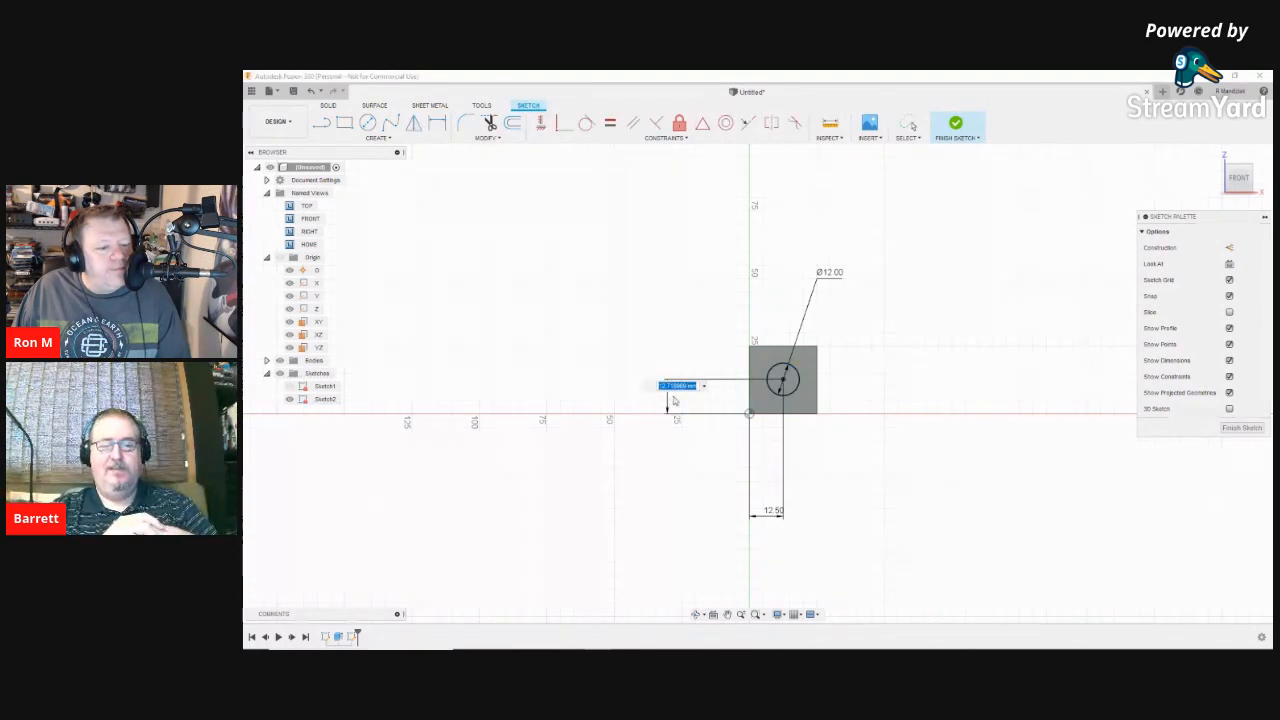
pyautogui.write('12.5')
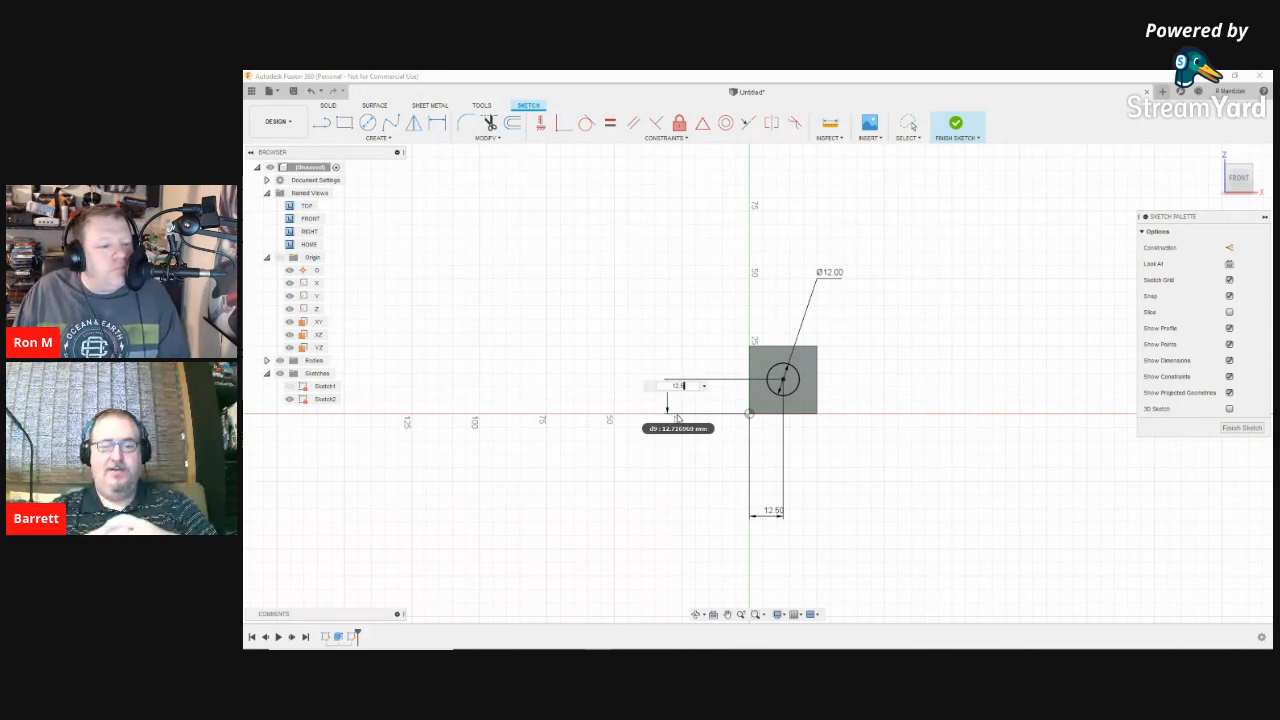
pyautogui.press('Return')
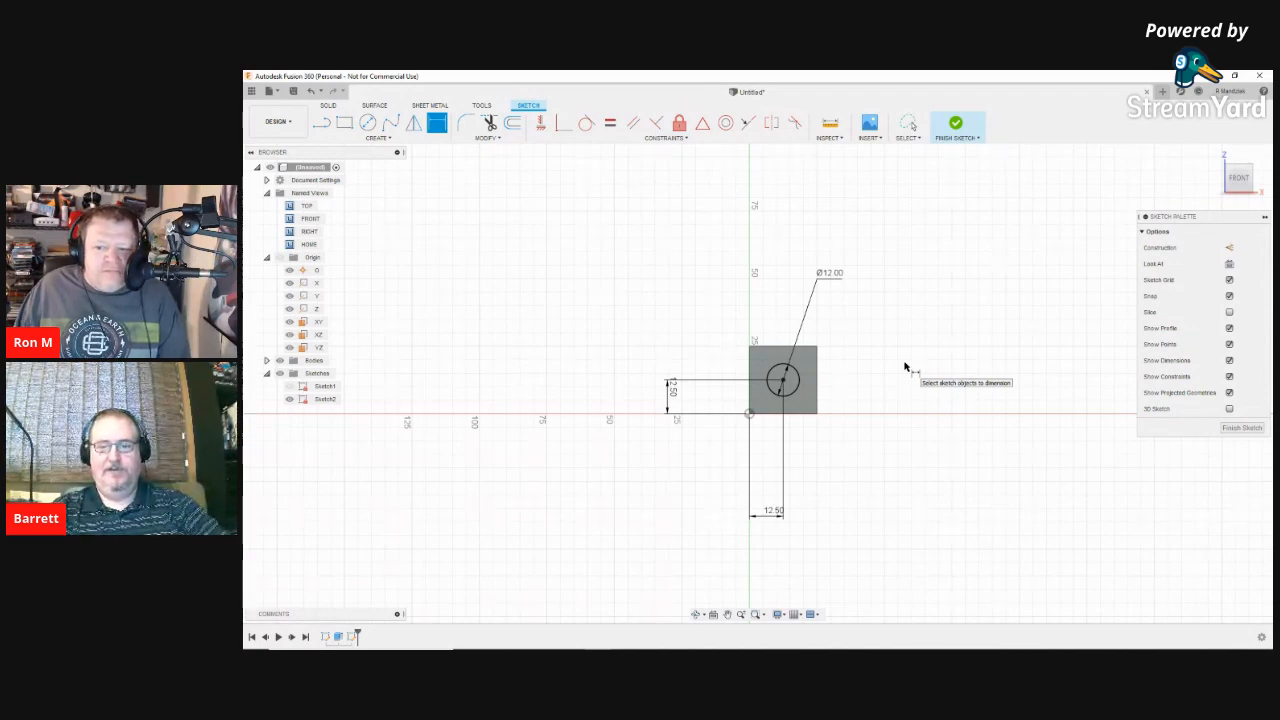
# Step: Start an extrusion of Sketch2's circle, orbit to an angled view, and review the direction options
pyautogui.press('e')
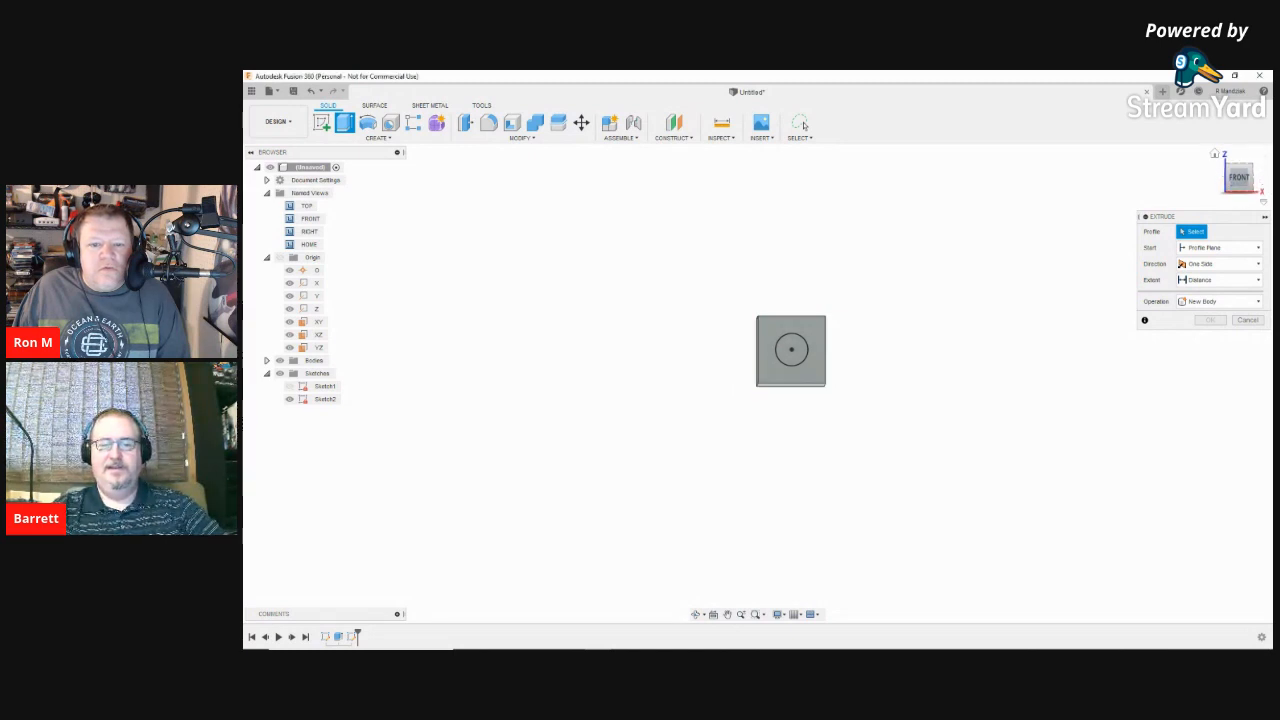
pyautogui.click(794, 352)
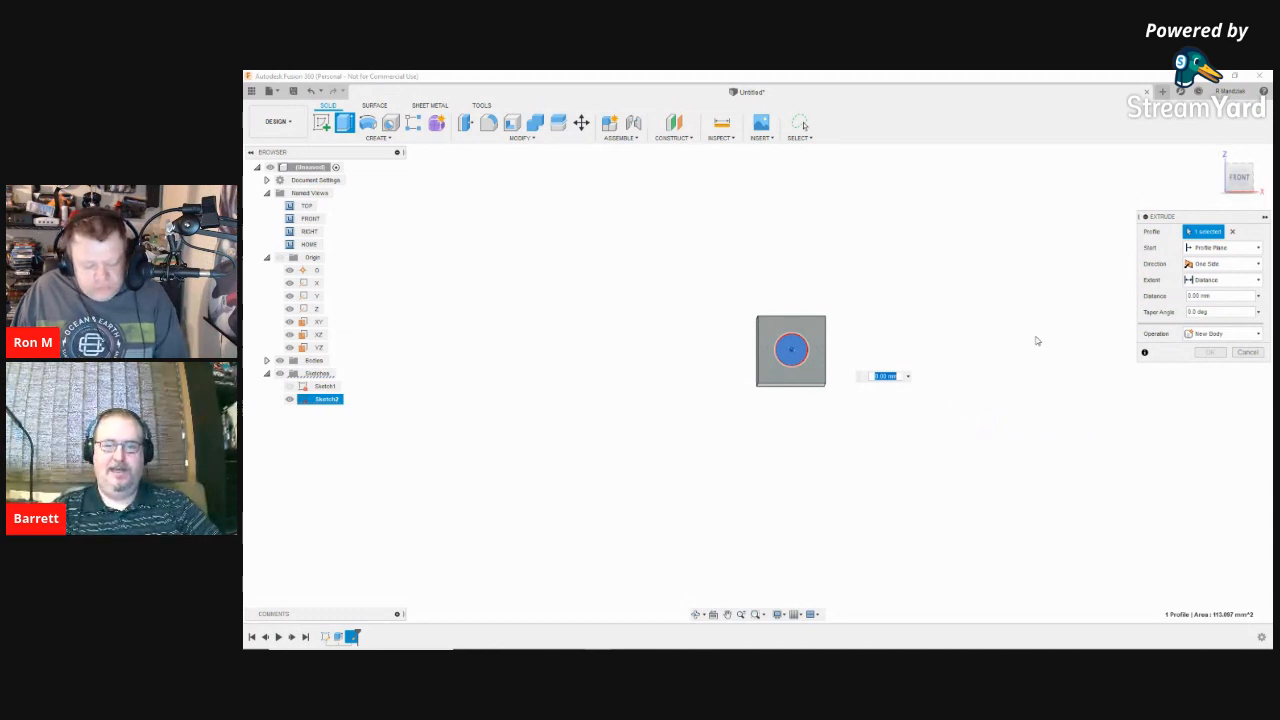
pyautogui.keyDown('shift'); pyautogui.moveTo(1047, 326); pyautogui.dragTo(986, 310, button='middle'); pyautogui.keyUp('shift')
pyautogui.click(1222, 263)
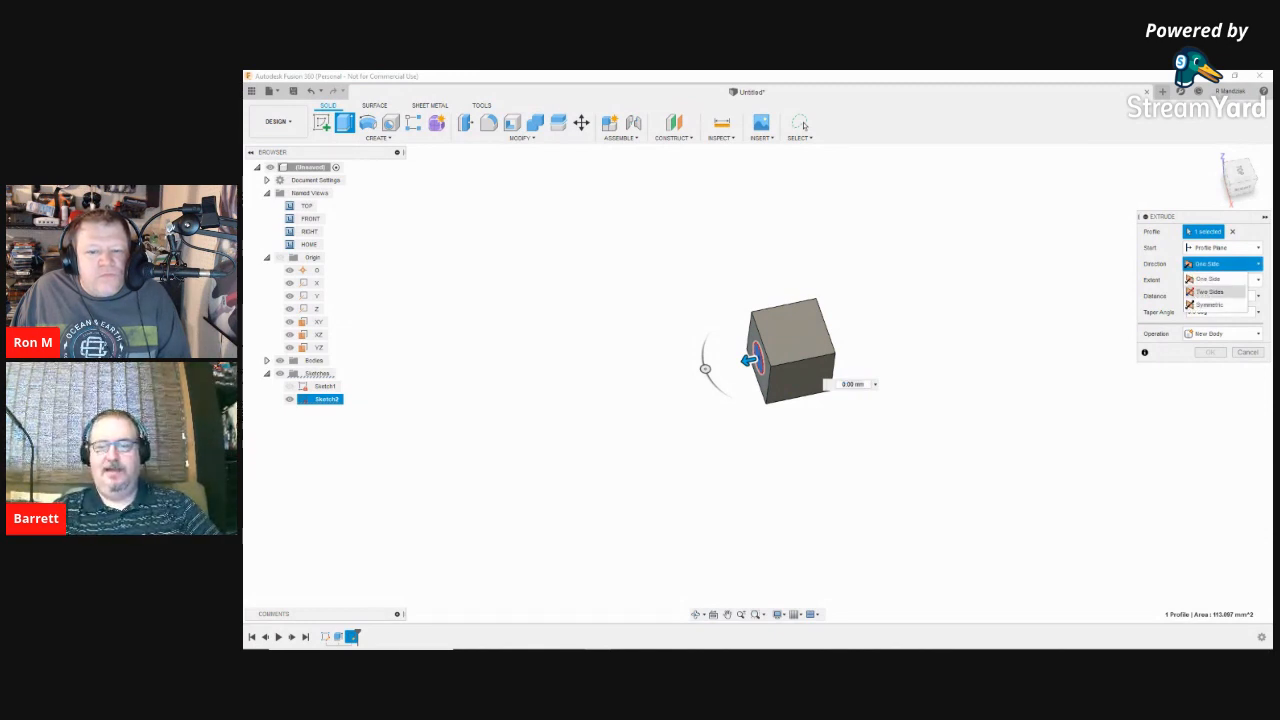
# Step: Keep the extrusion One Side and set its depth to -25 mm, cutting a hole into the cube
pyautogui.click(1067, 361)
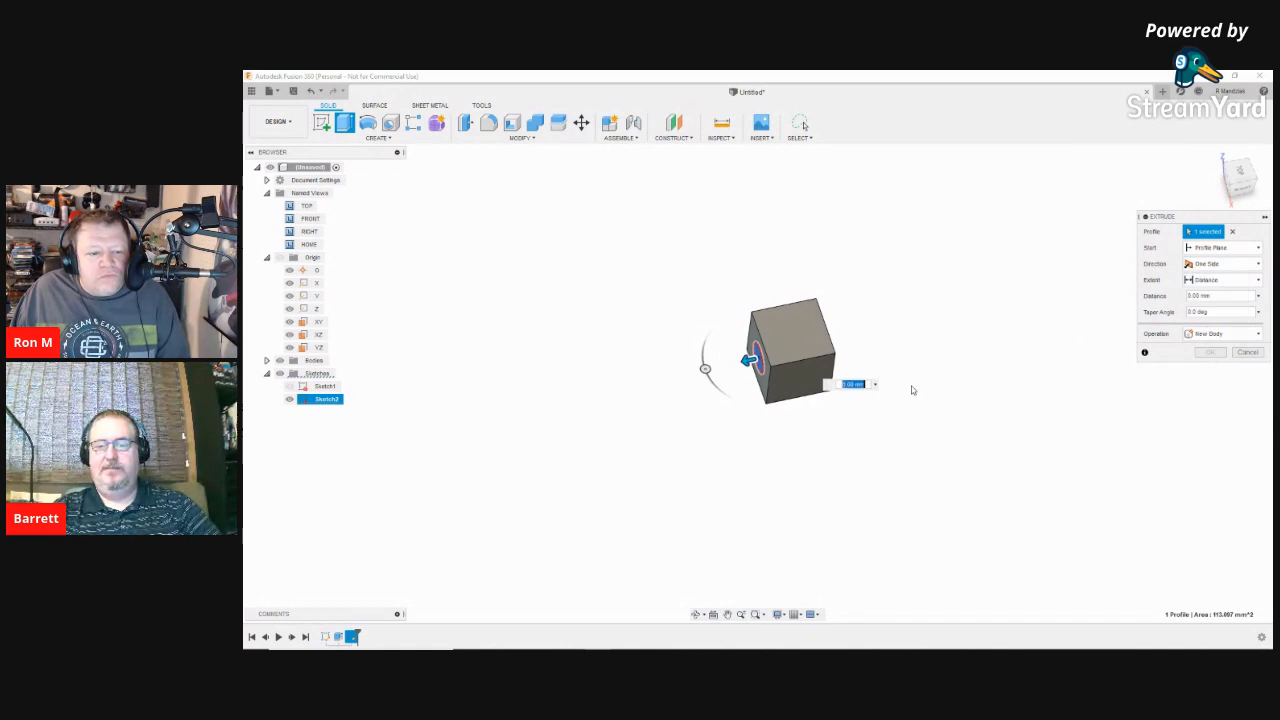
pyautogui.press('BackSpace')
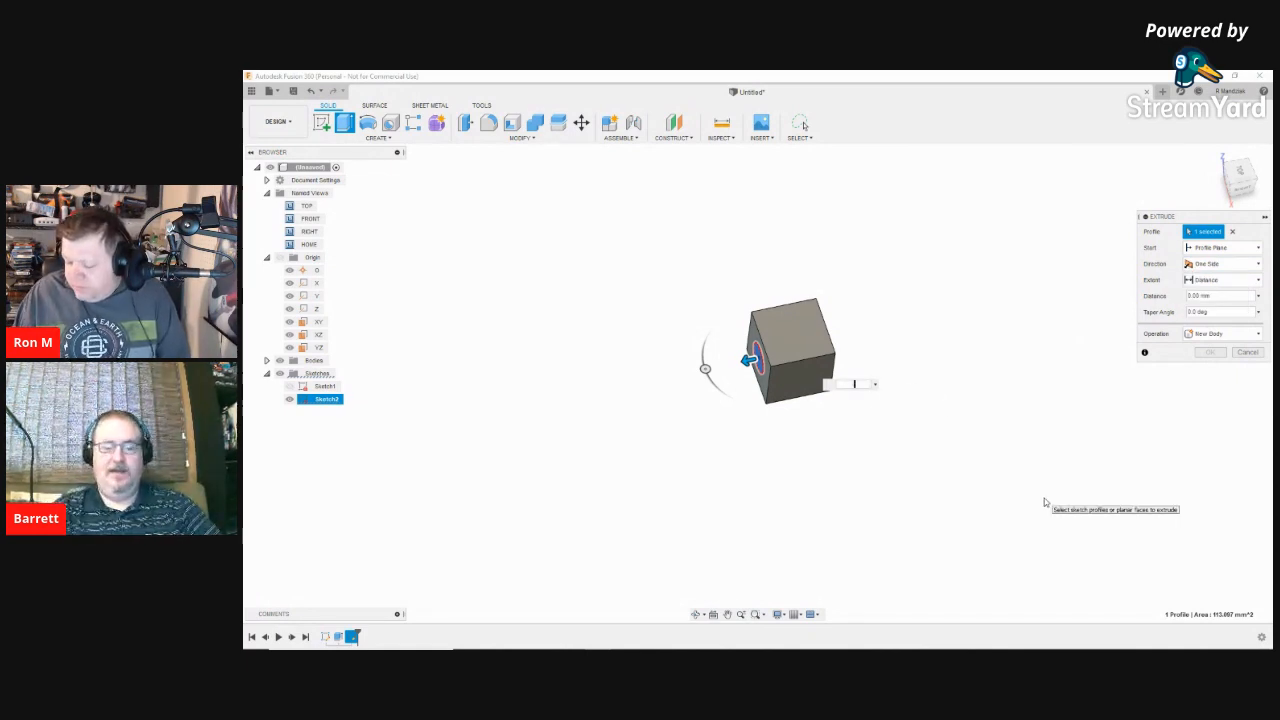
pyautogui.write('-5.00')
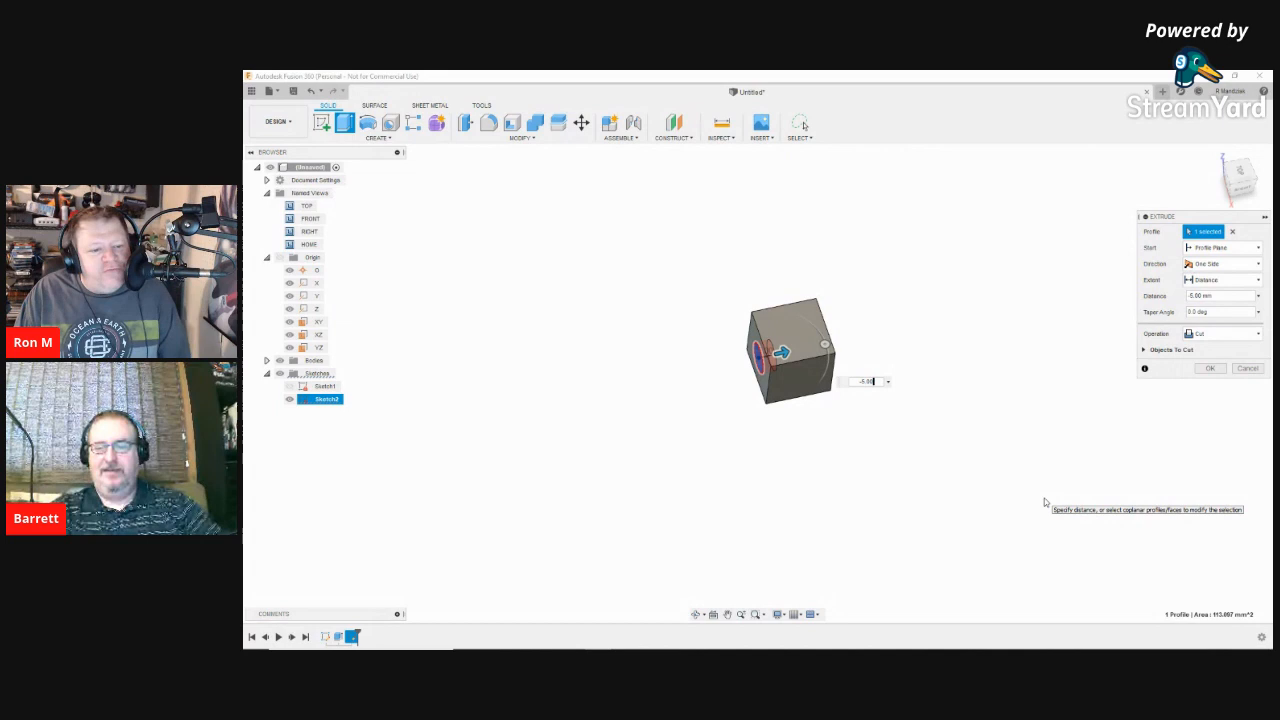
pyautogui.press('BackSpace')
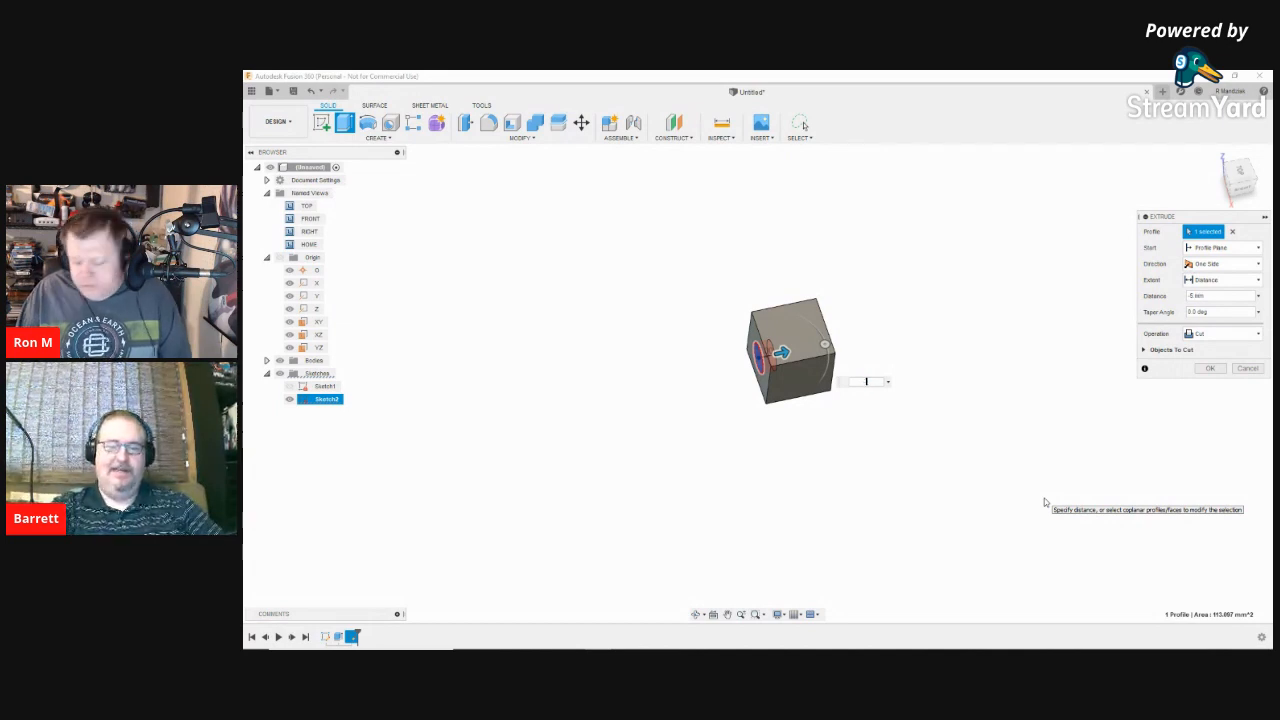
pyautogui.write('-25')
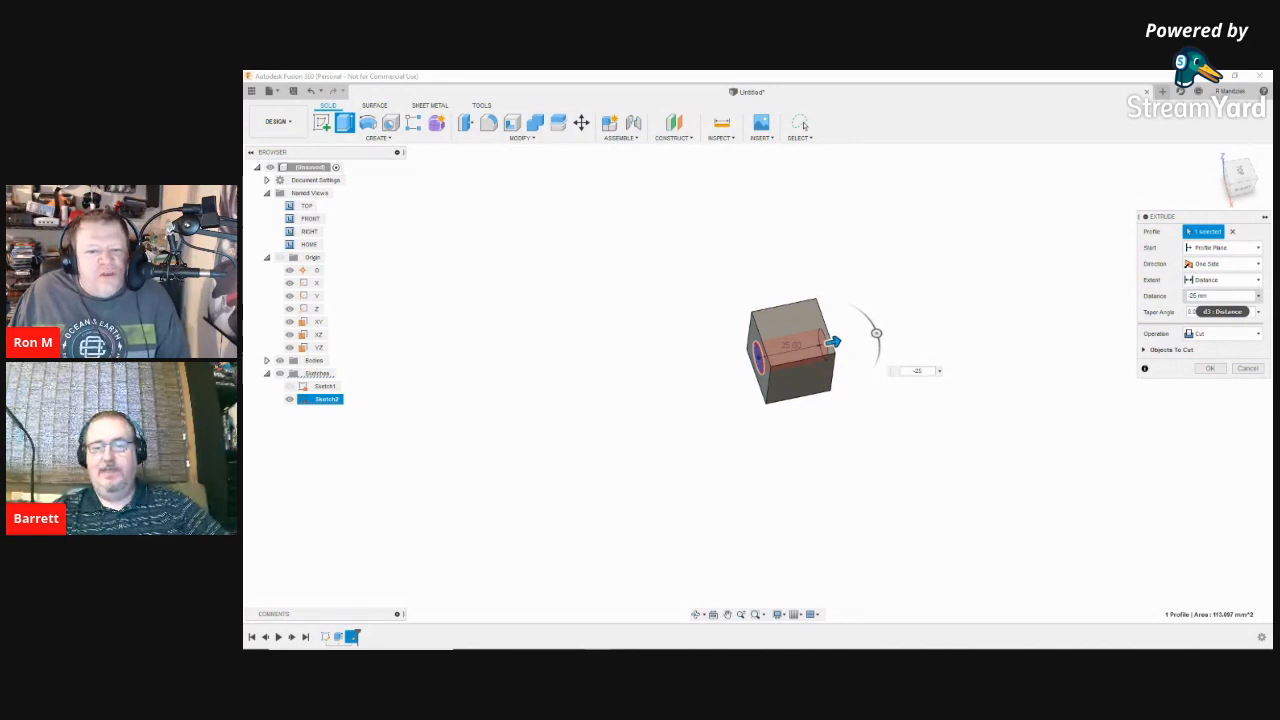
pyautogui.click(1197, 296)
# Step: Change the extrude distance to 50 mm and keep the operation on Join
pyautogui.press('BackSpace')
pyautogui.press('BackSpace')
pyautogui.press('BackSpace')
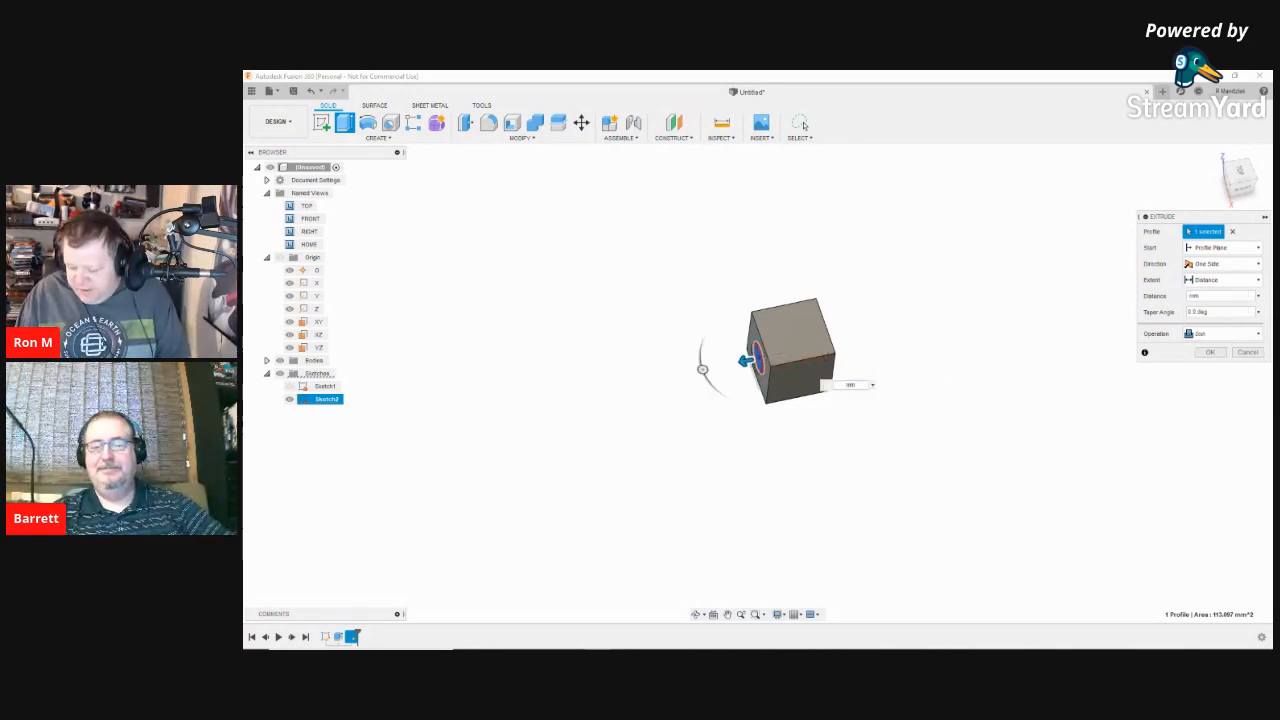
pyautogui.write('50')
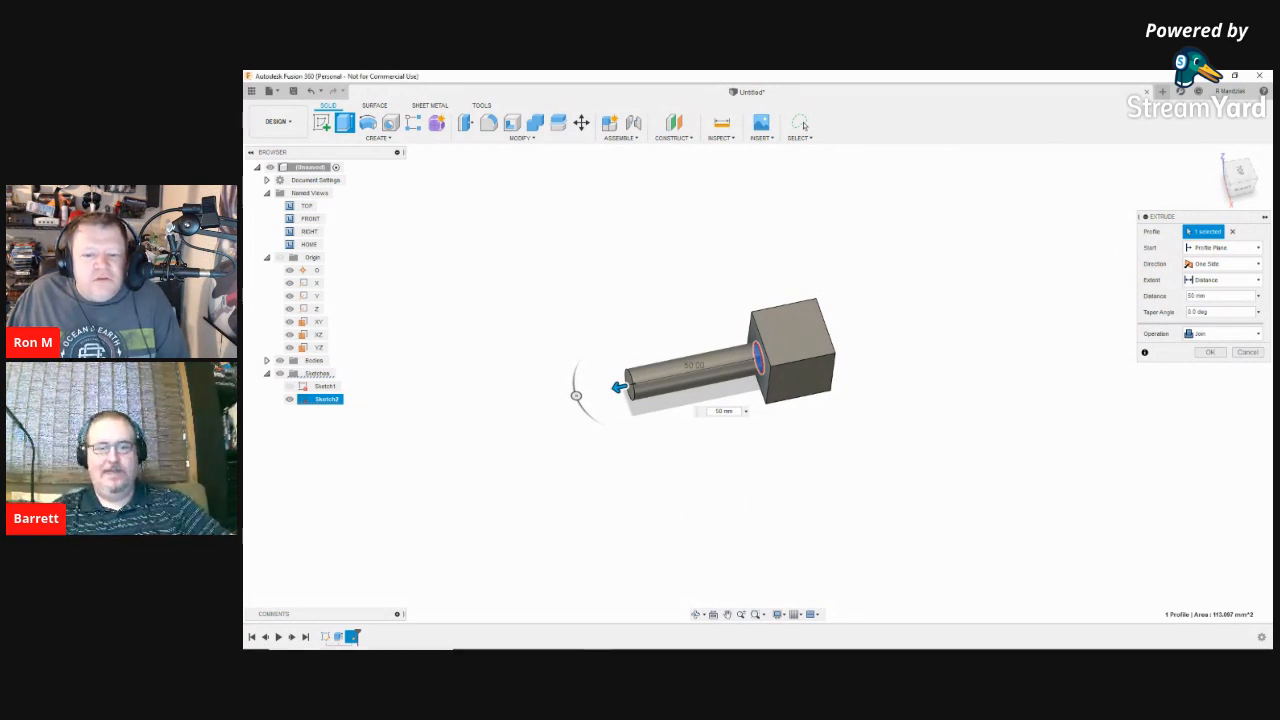
pyautogui.click(1223, 334)
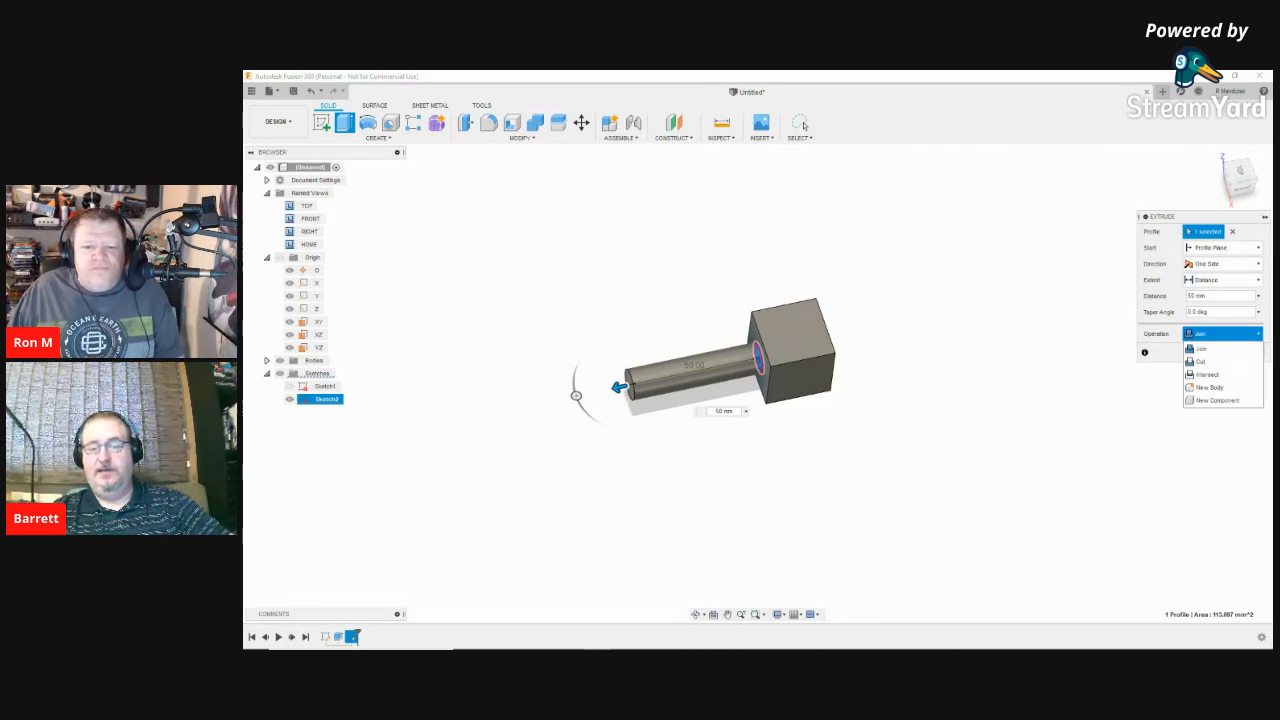
pyautogui.click(1225, 334)
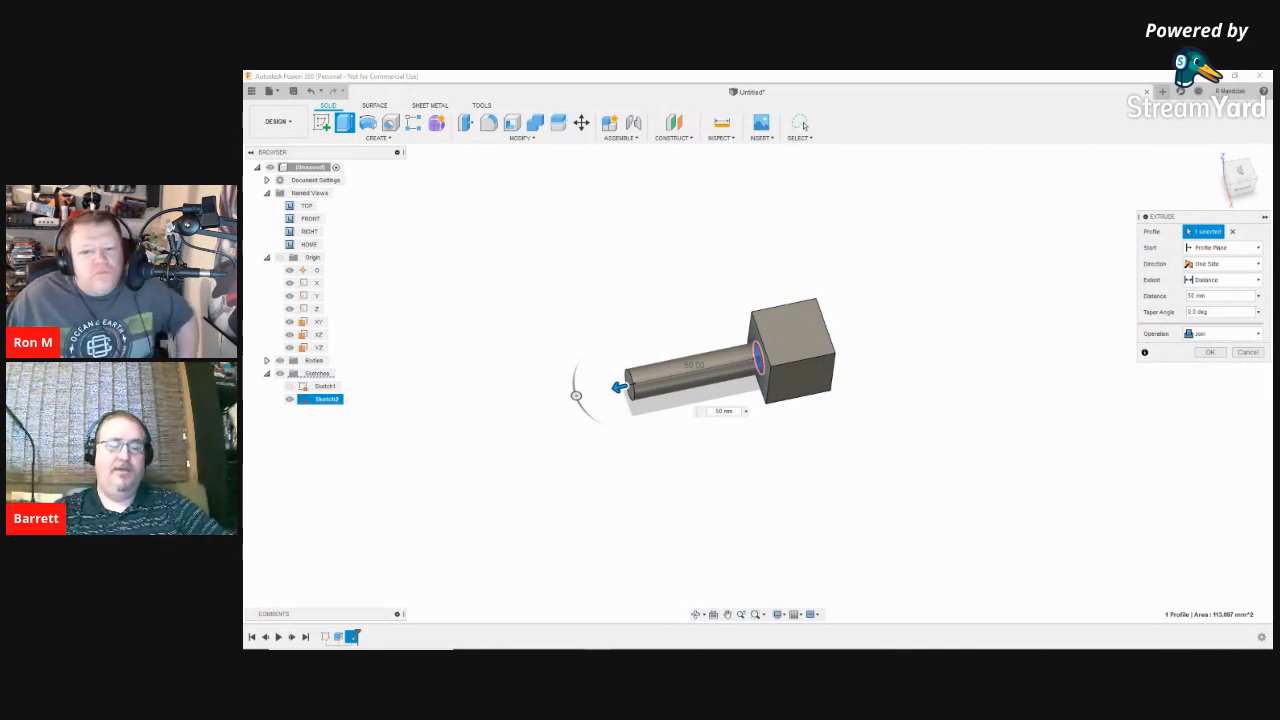
pyautogui.click(1222, 334)
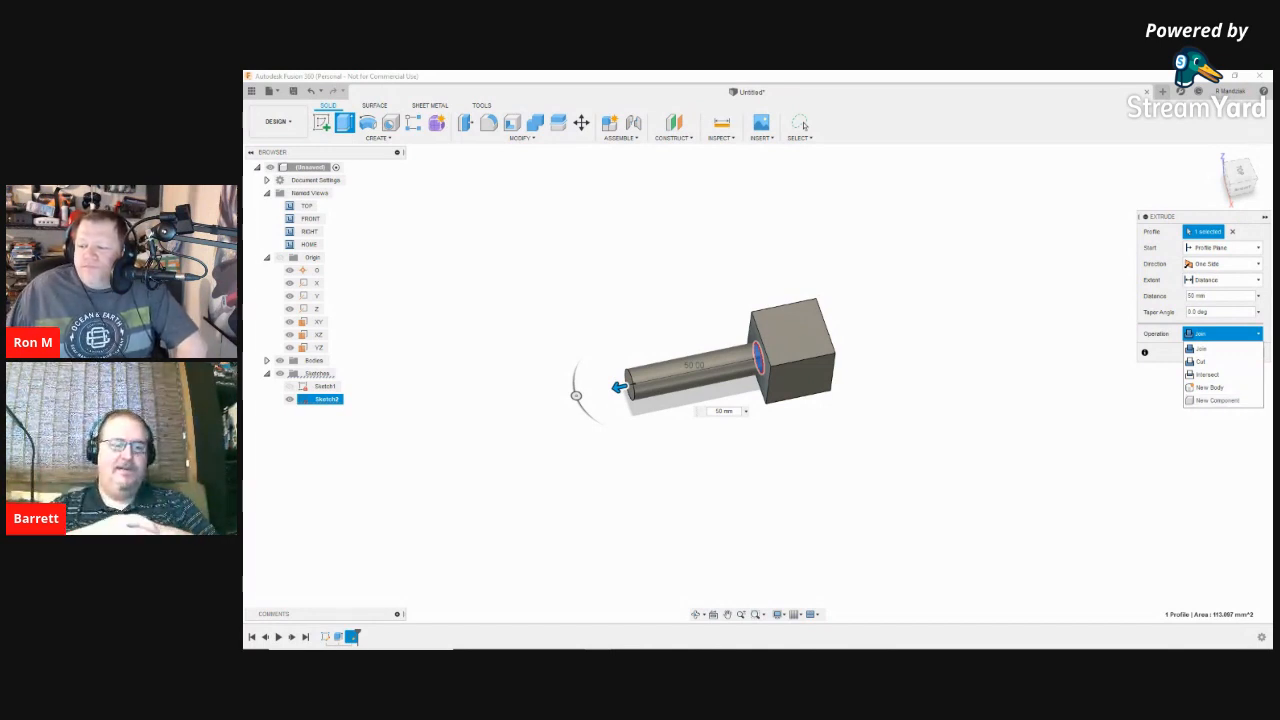
pyautogui.press('Escape')
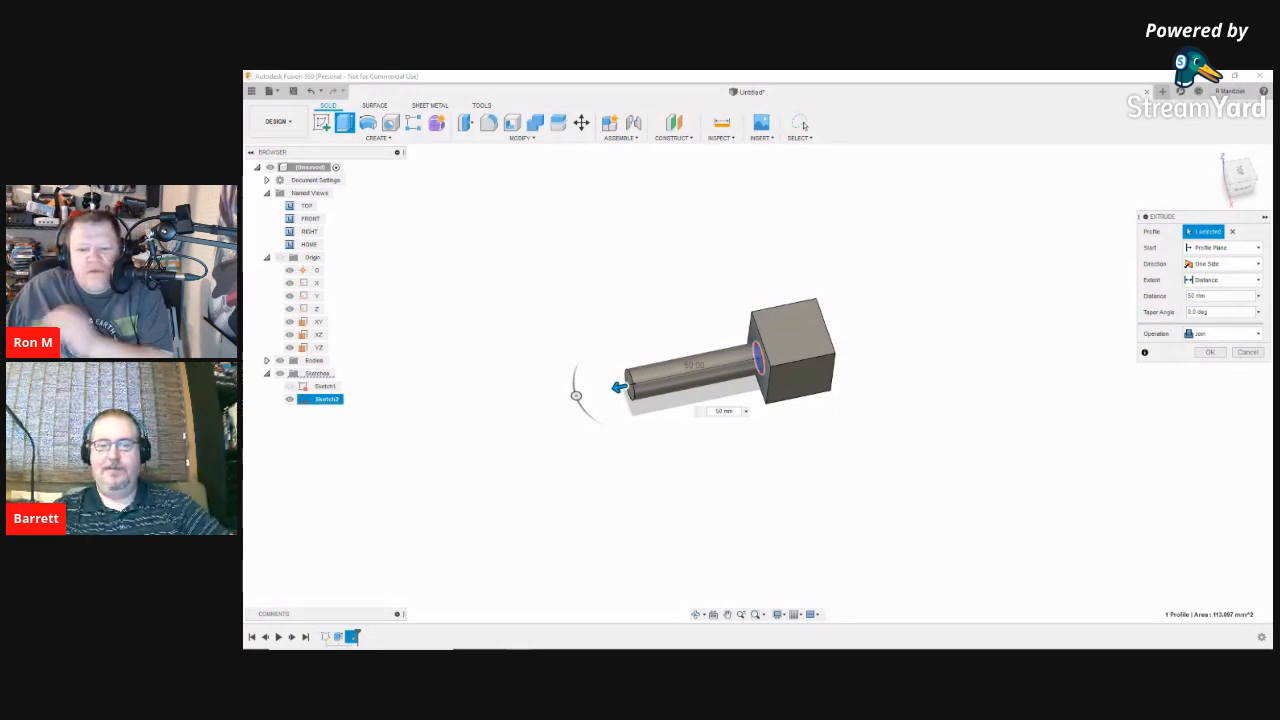
# Step: Confirm the 50 mm shaft extrusion and pan around the model
pyautogui.click(1209, 352)
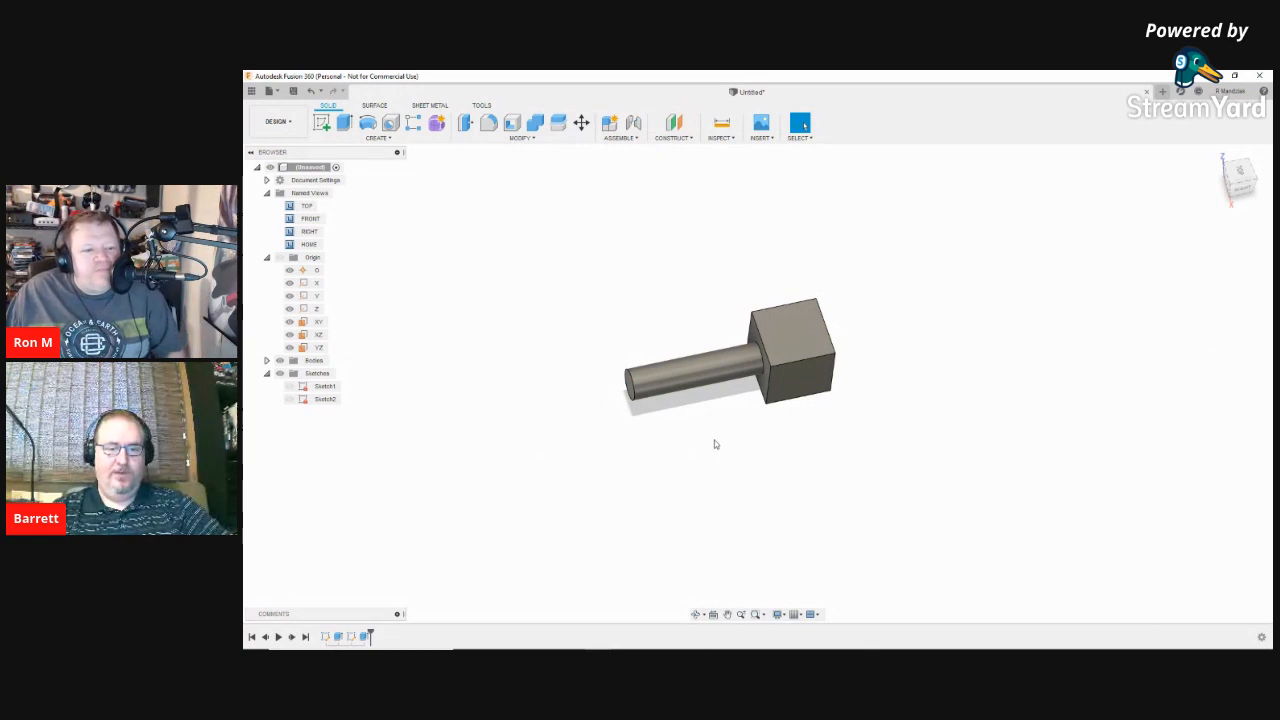
pyautogui.moveTo(754, 418); pyautogui.dragTo(812, 426, button='middle')
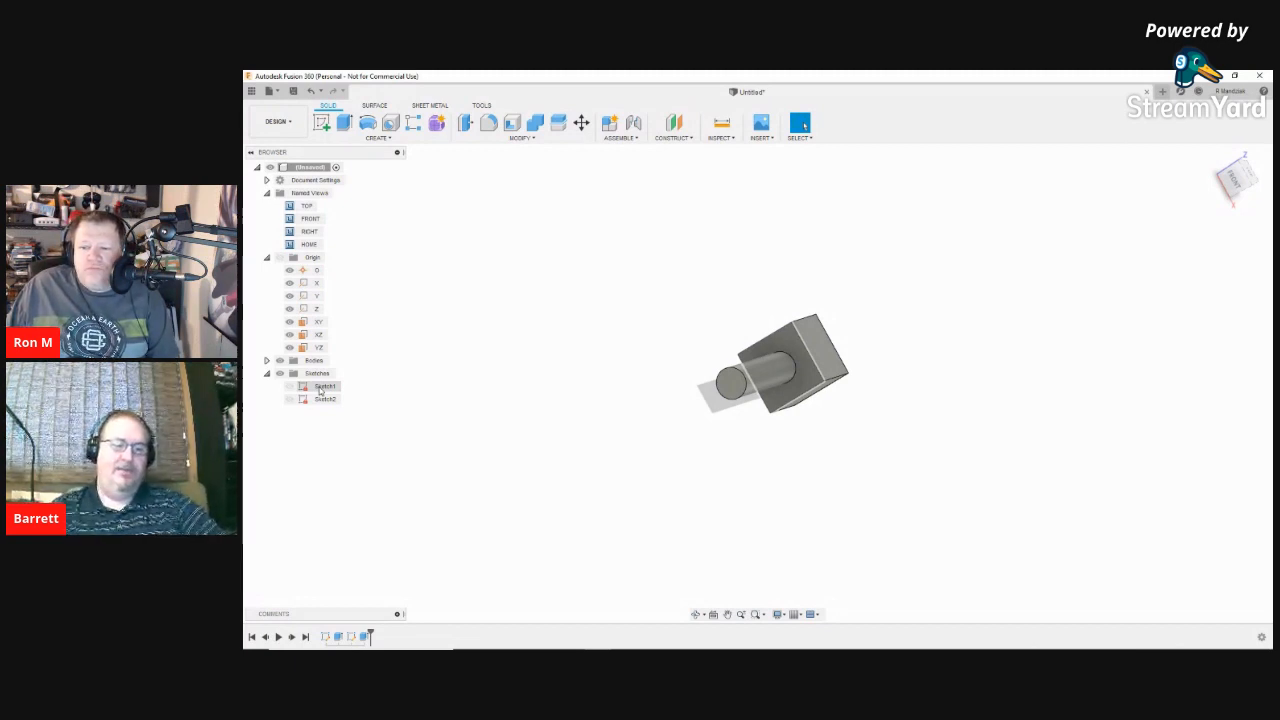
# Step: Edit Sketch1, changing the 25.00 height dimension to 35 mm, then finish the sketch
pyautogui.rightClick(325, 637)
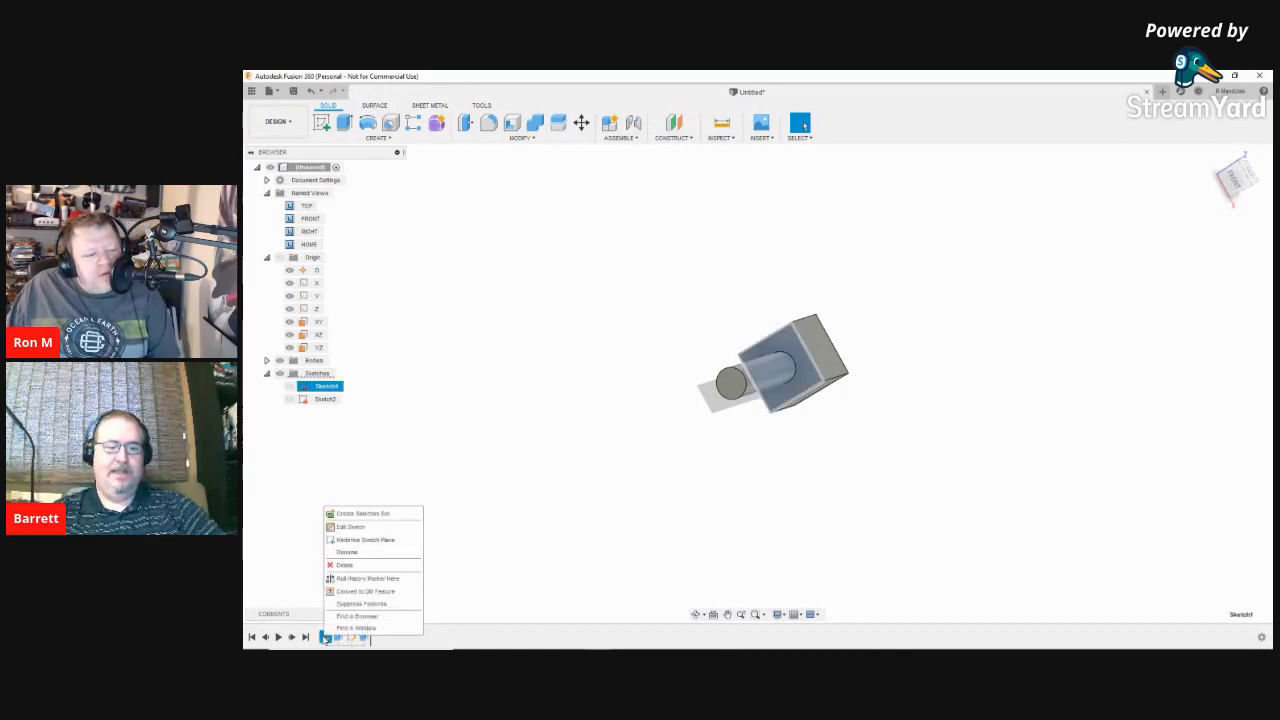
pyautogui.click(352, 526)
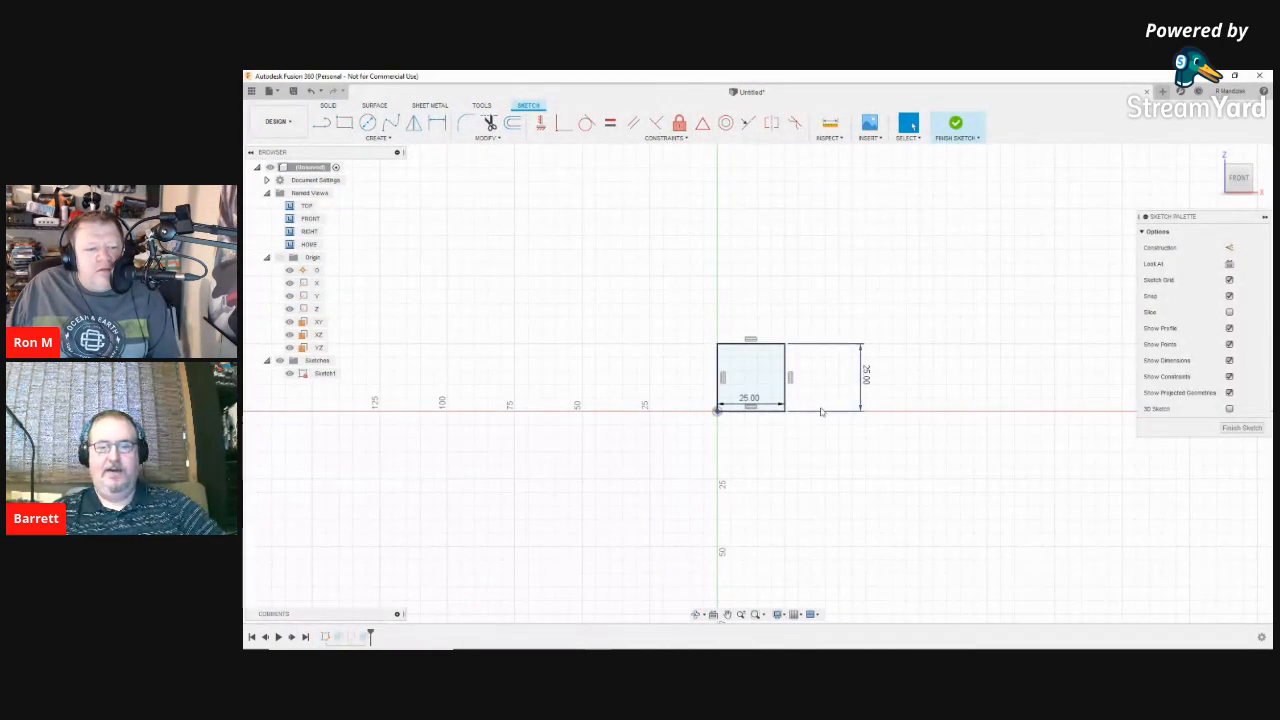
pyautogui.press('d')
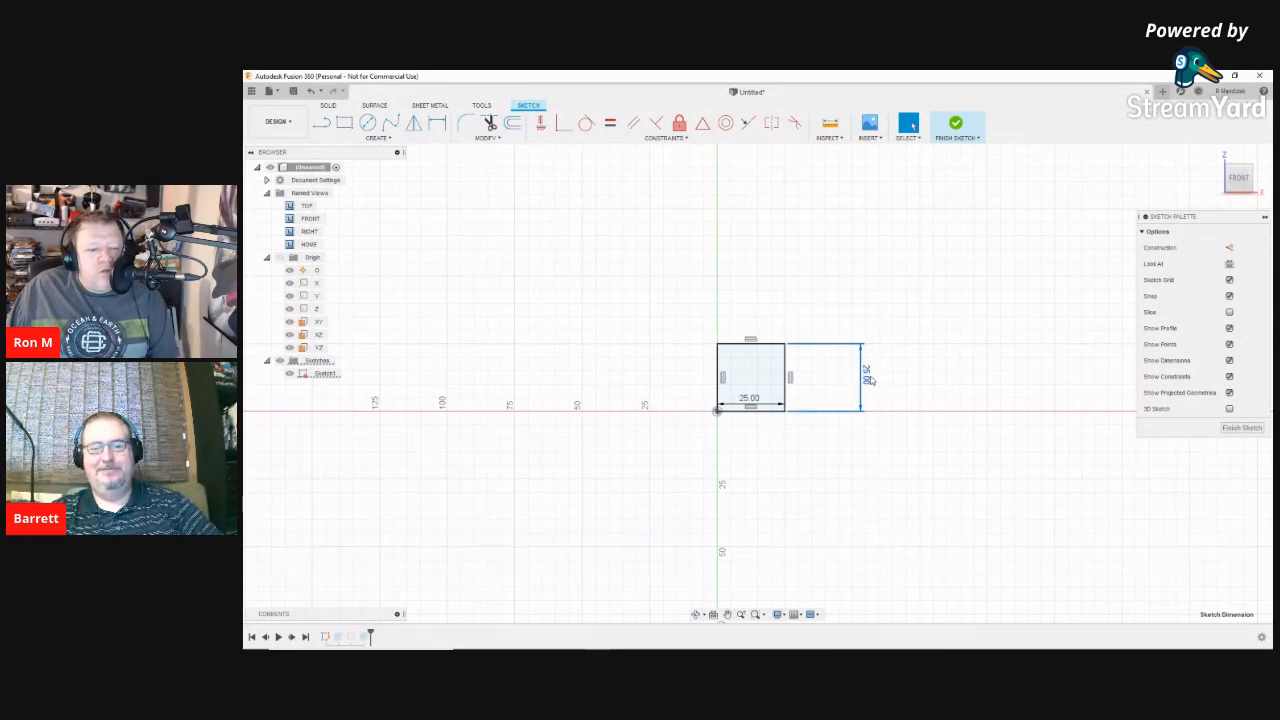
pyautogui.doubleClick(867, 379)
pyautogui.write('35')
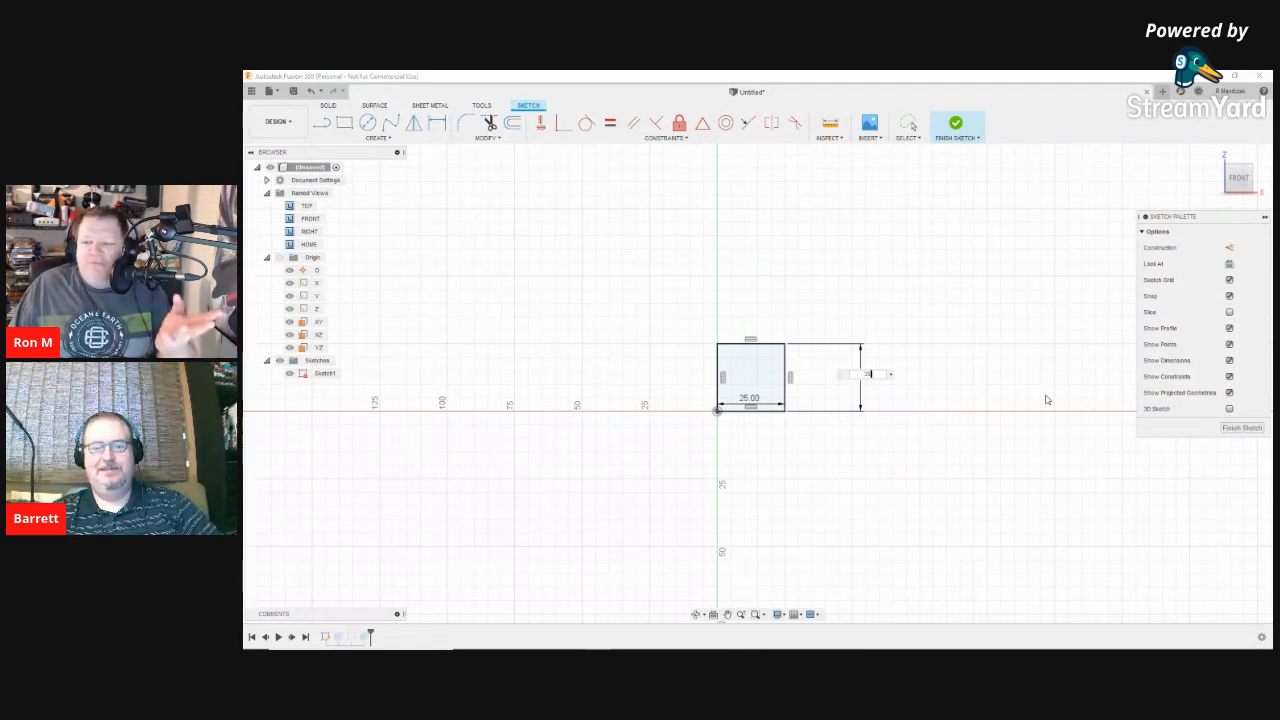
pyautogui.press('Return')
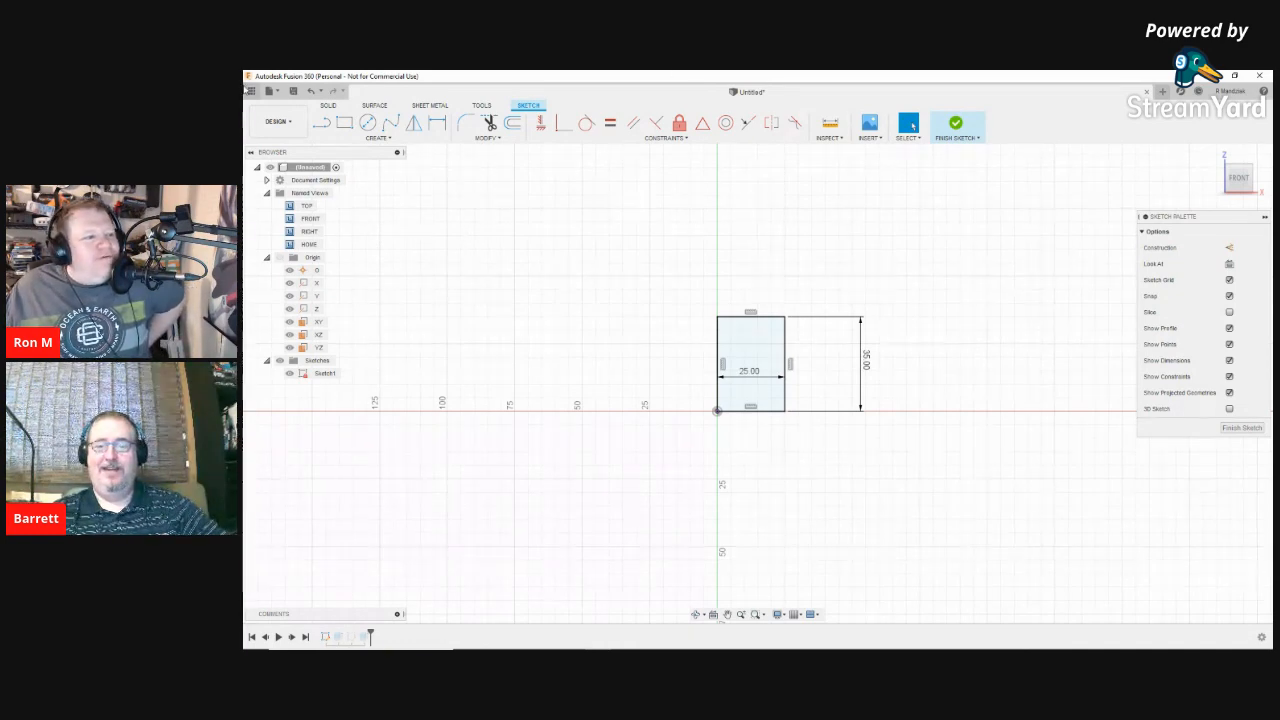
pyautogui.click(362, 638)
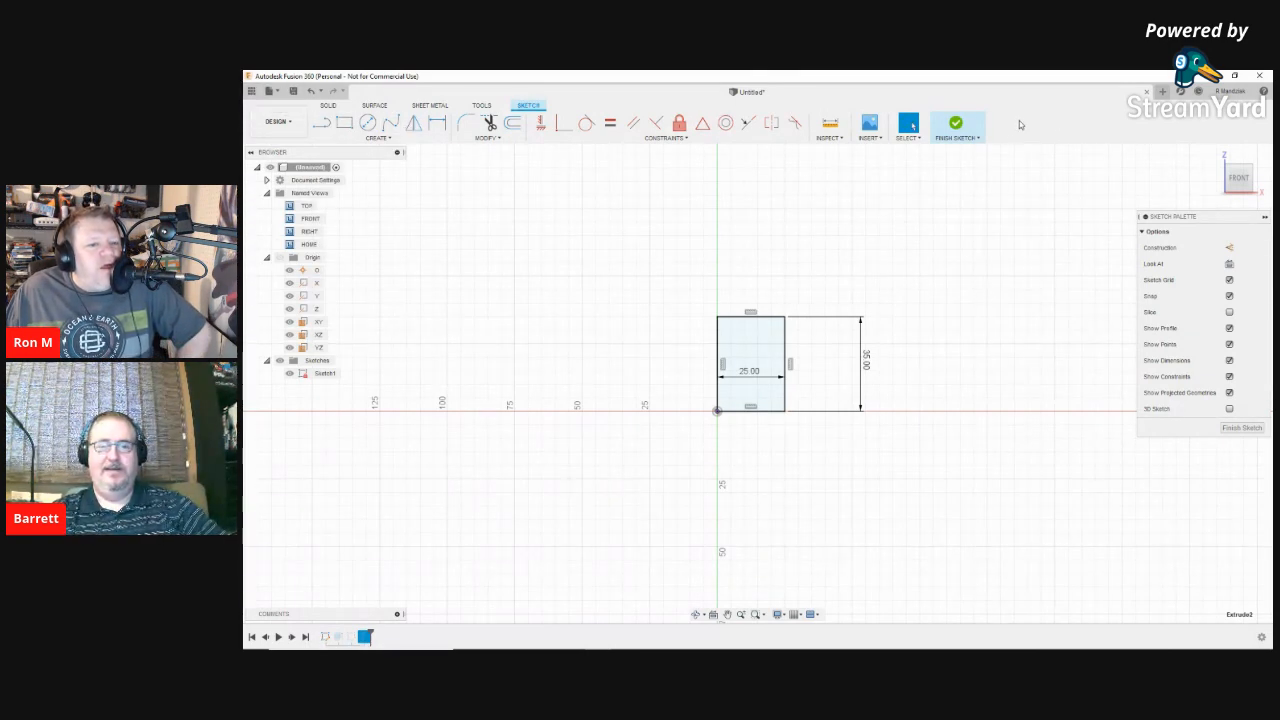
pyautogui.click(962, 130)
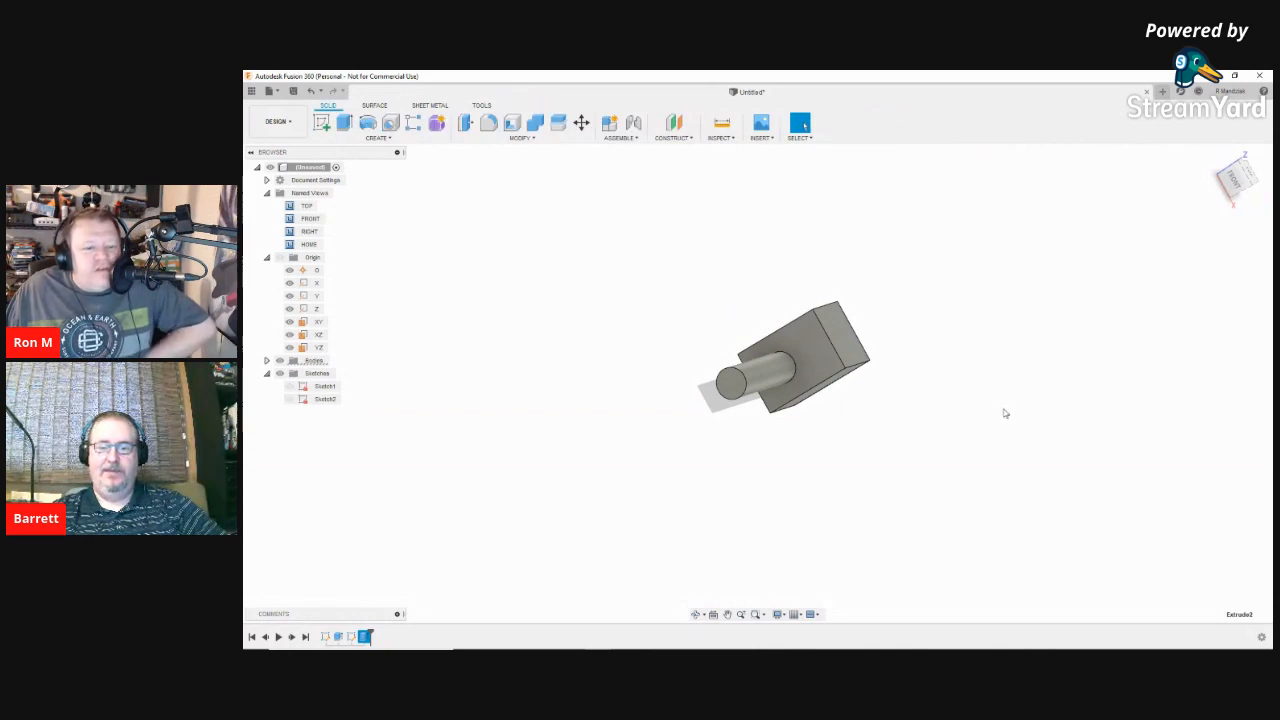
# Step: Start the Offset command, dismiss the recovery-file error, and return to the home view
pyautogui.moveTo(943, 346); pyautogui.dragTo(902, 400, button='right')
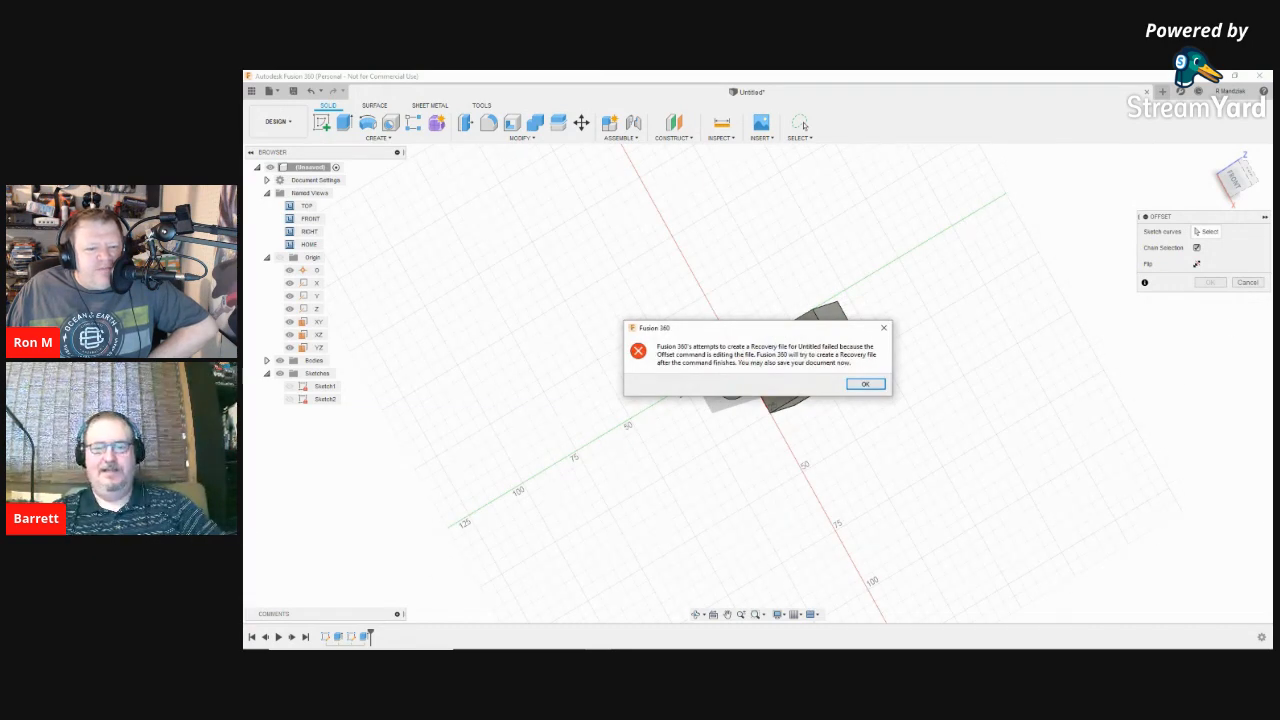
pyautogui.click(863, 384)
pyautogui.click(1215, 154)
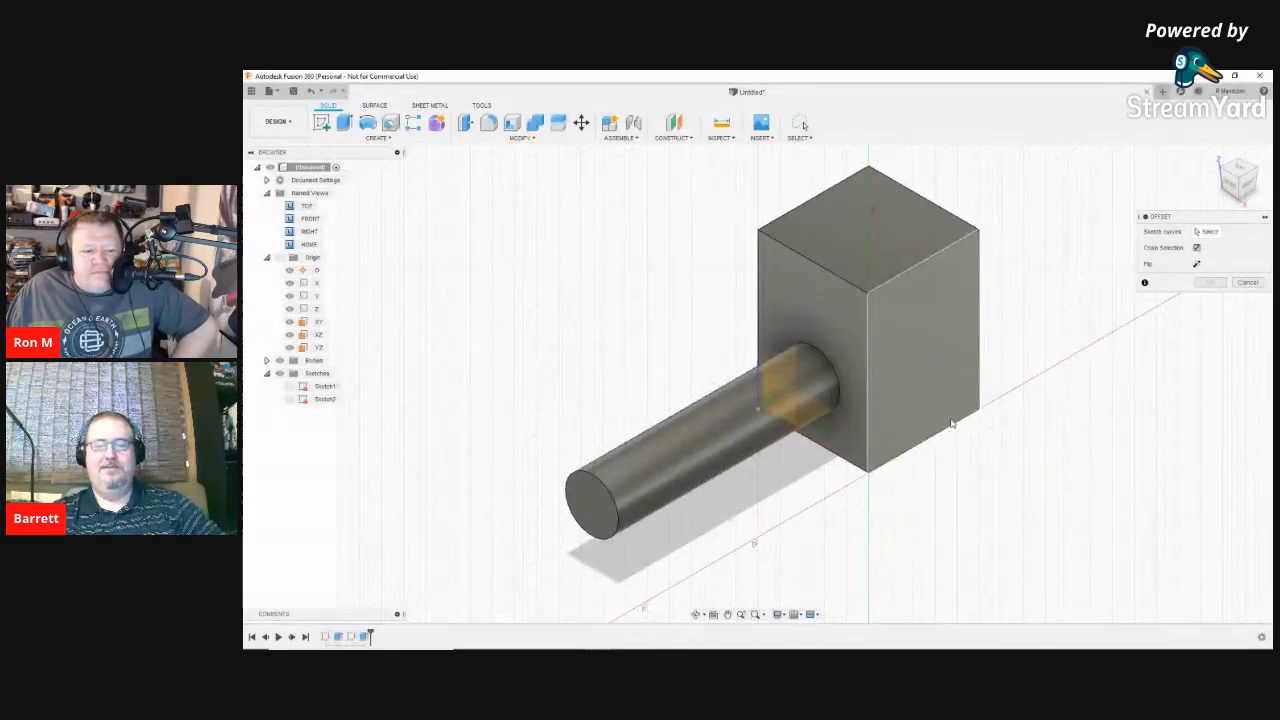
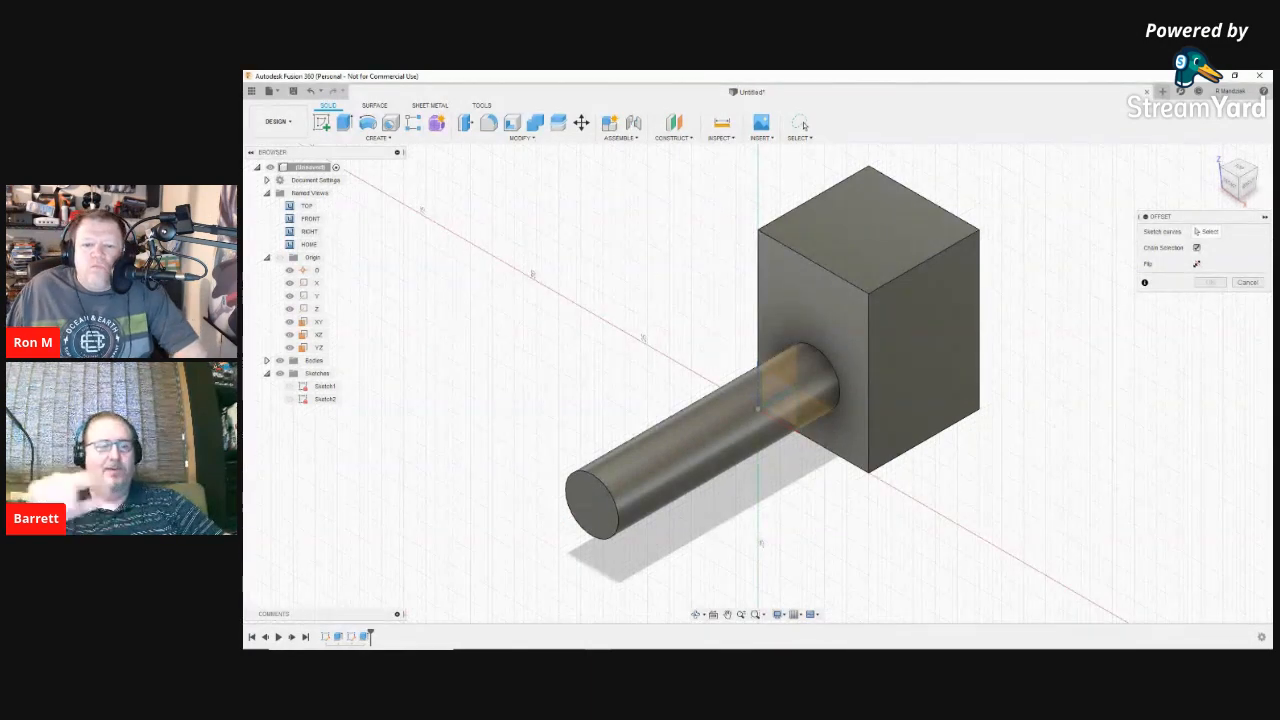
# Step: Close the Offset dialog without applying any offset
pyautogui.click(1247, 283)
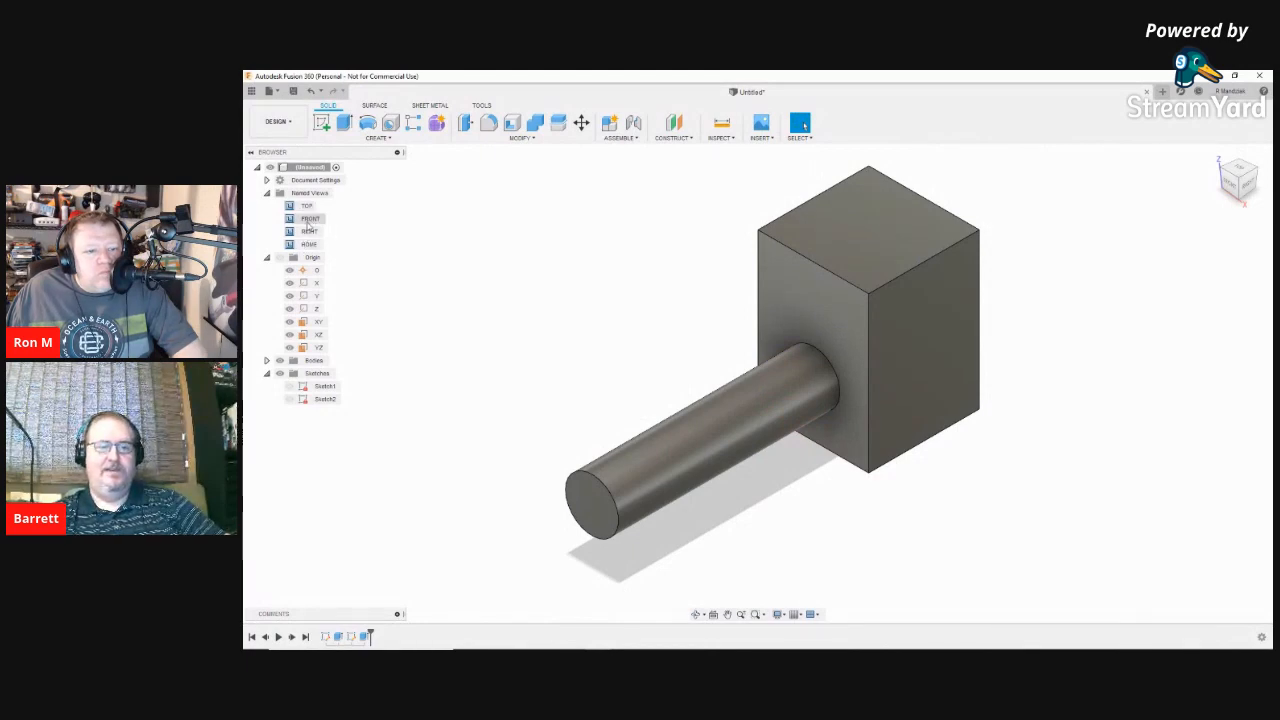
pyautogui.doubleClick(310, 219)
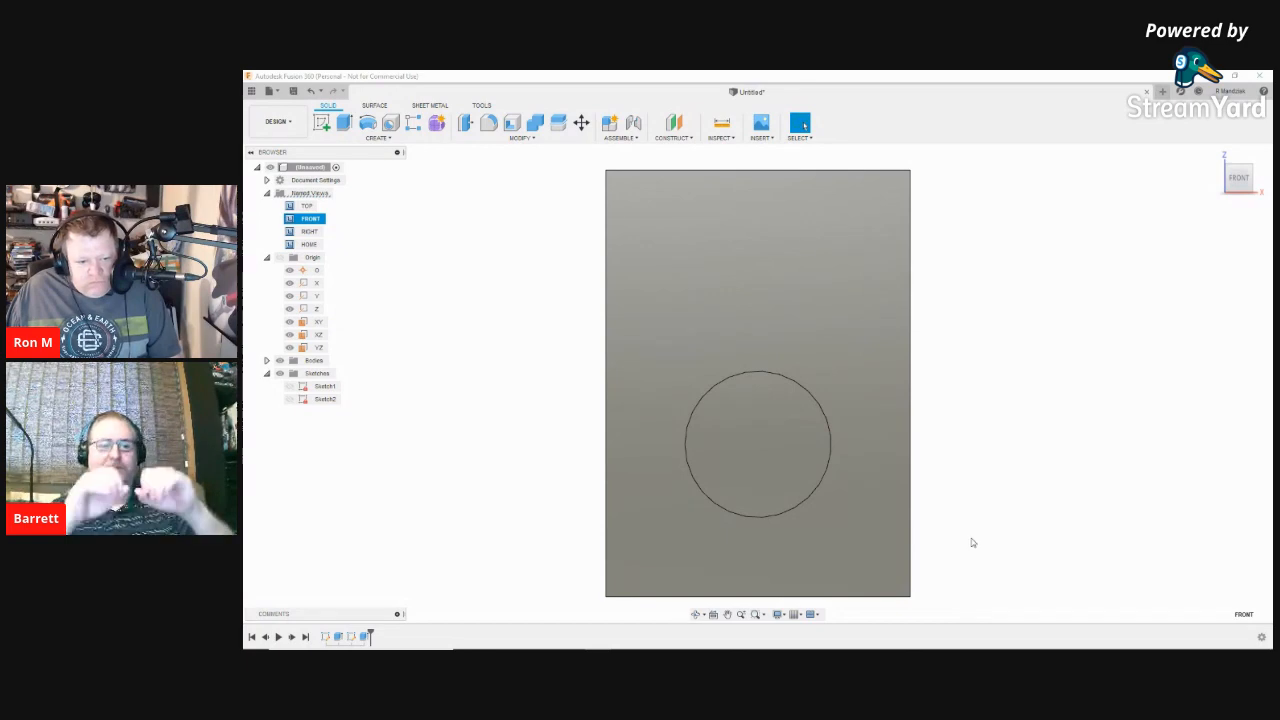
pyautogui.keyDown('shift'); pyautogui.moveTo(991, 489); pyautogui.dragTo(932, 498, button='middle'); pyautogui.keyUp('shift')
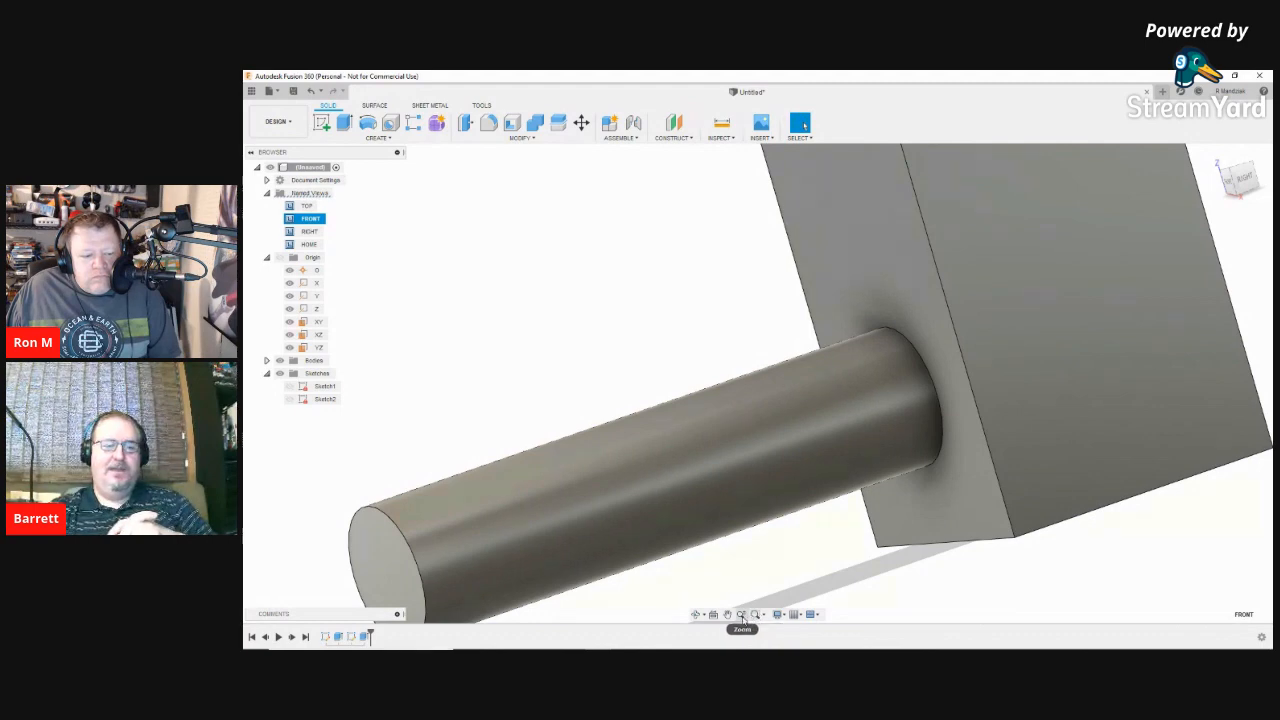
pyautogui.click(741, 615)
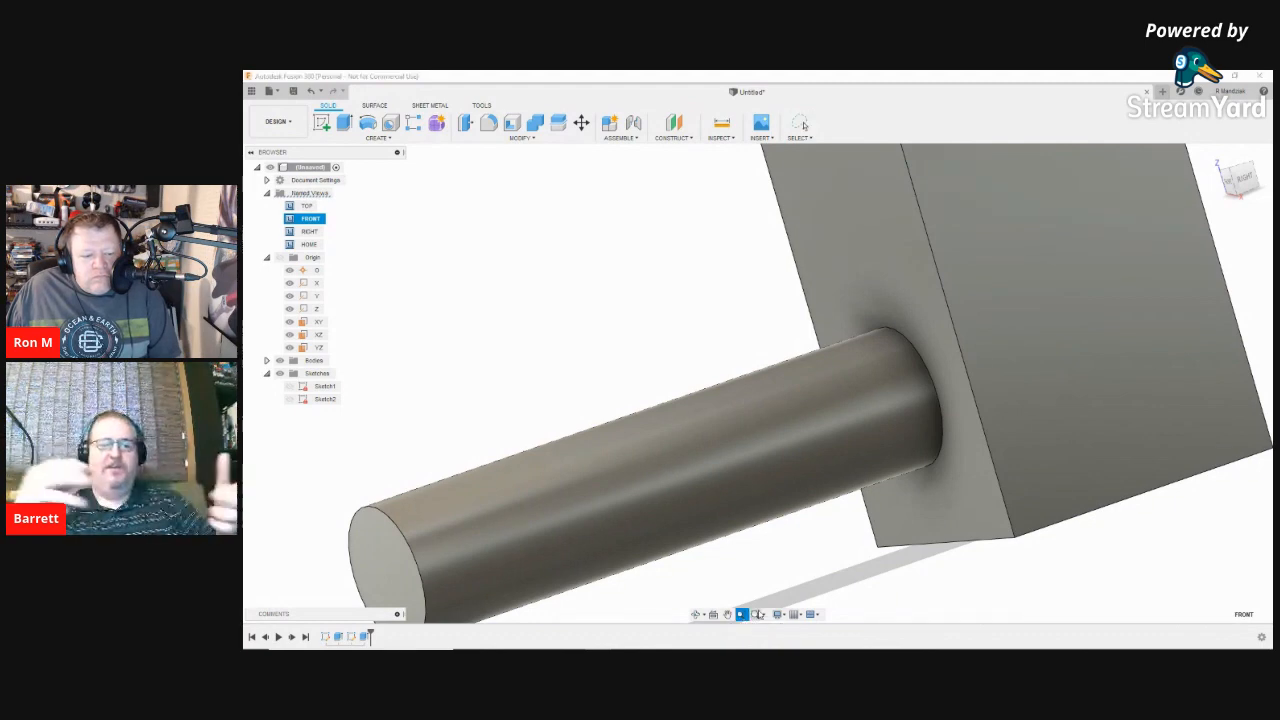
pyautogui.scroll(3, 997, 560)
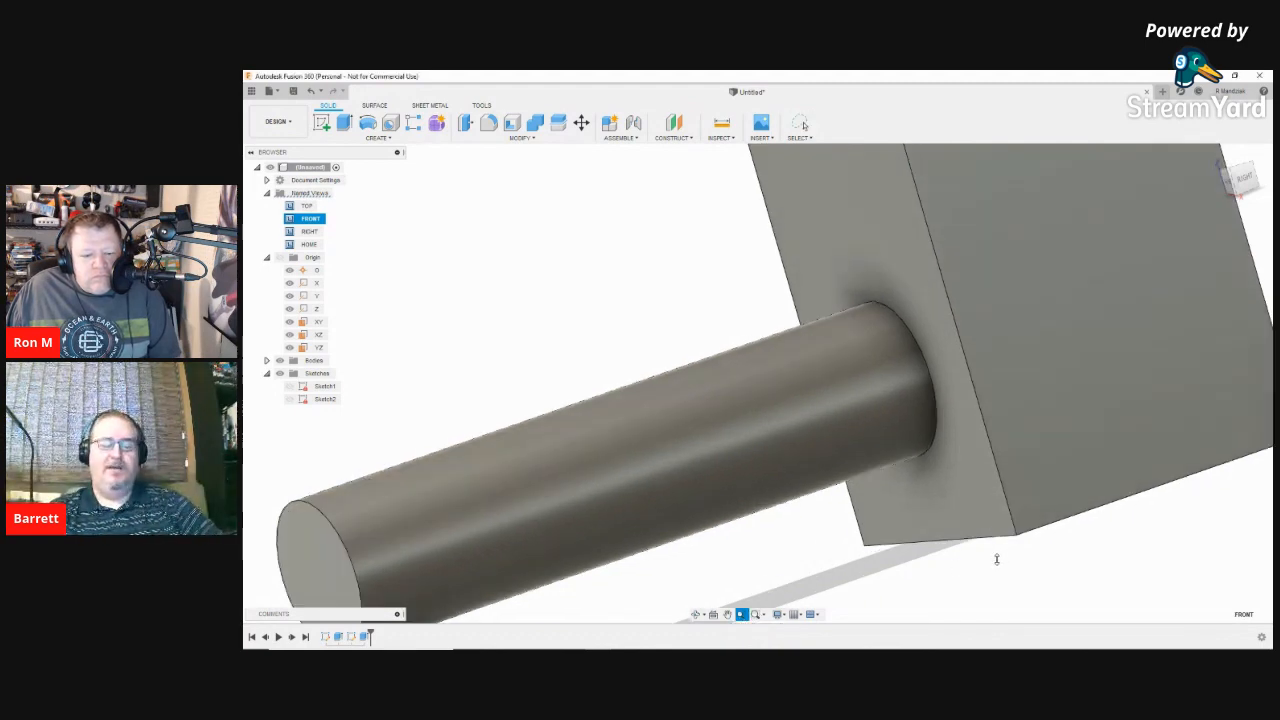
pyautogui.scroll(-6, 997, 560)
pyautogui.scroll(-4, 992, 561)
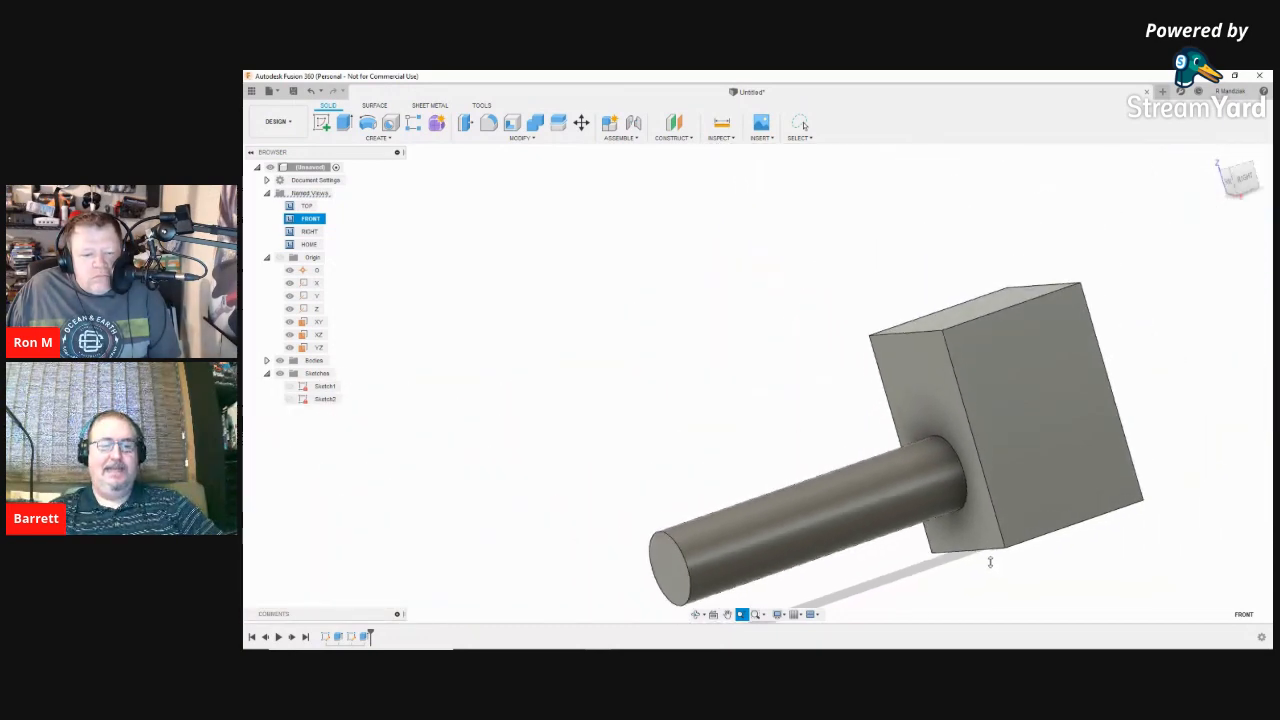
pyautogui.press('Escape')
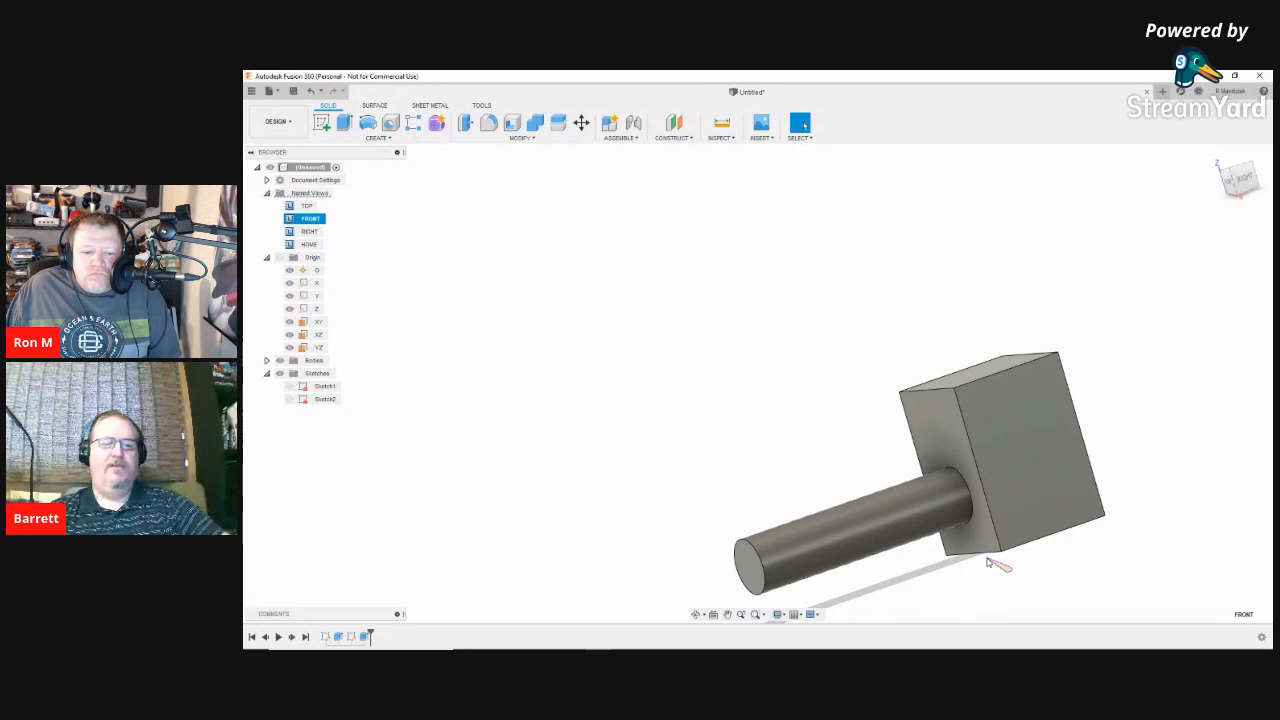
pyautogui.click(998, 569)
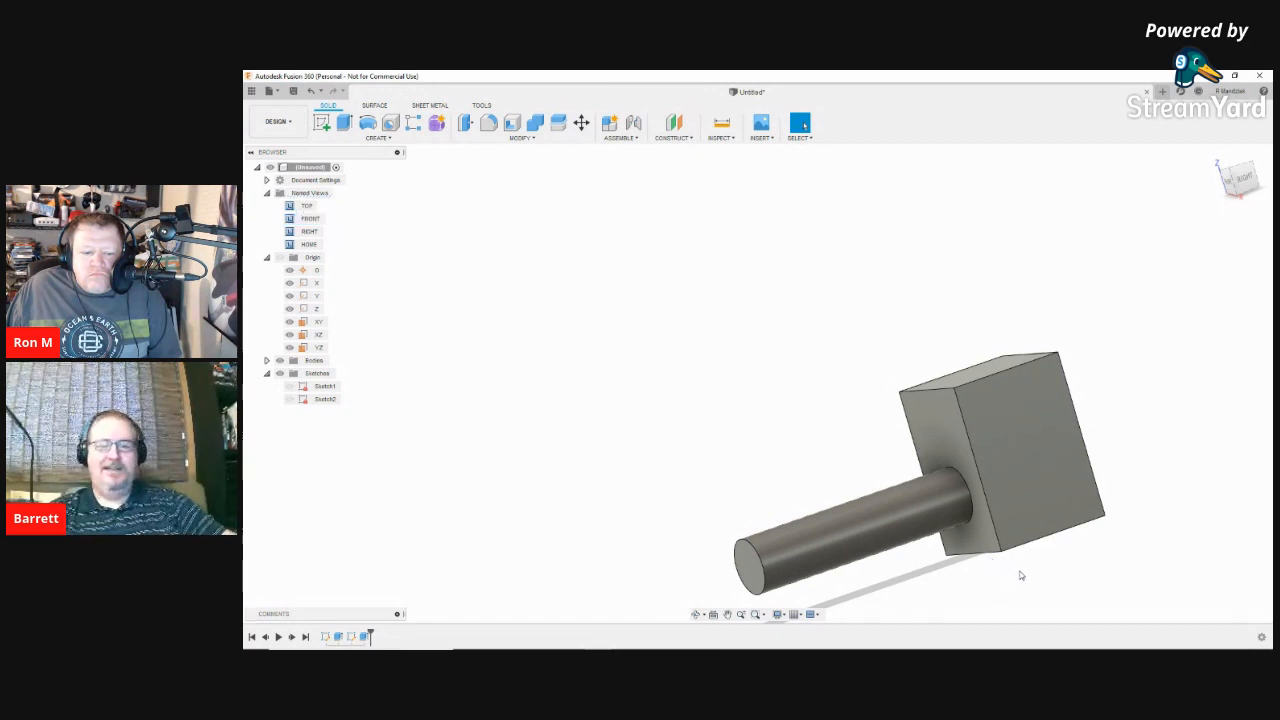
pyautogui.rightClick(1021, 575)
pyautogui.click(1172, 562)
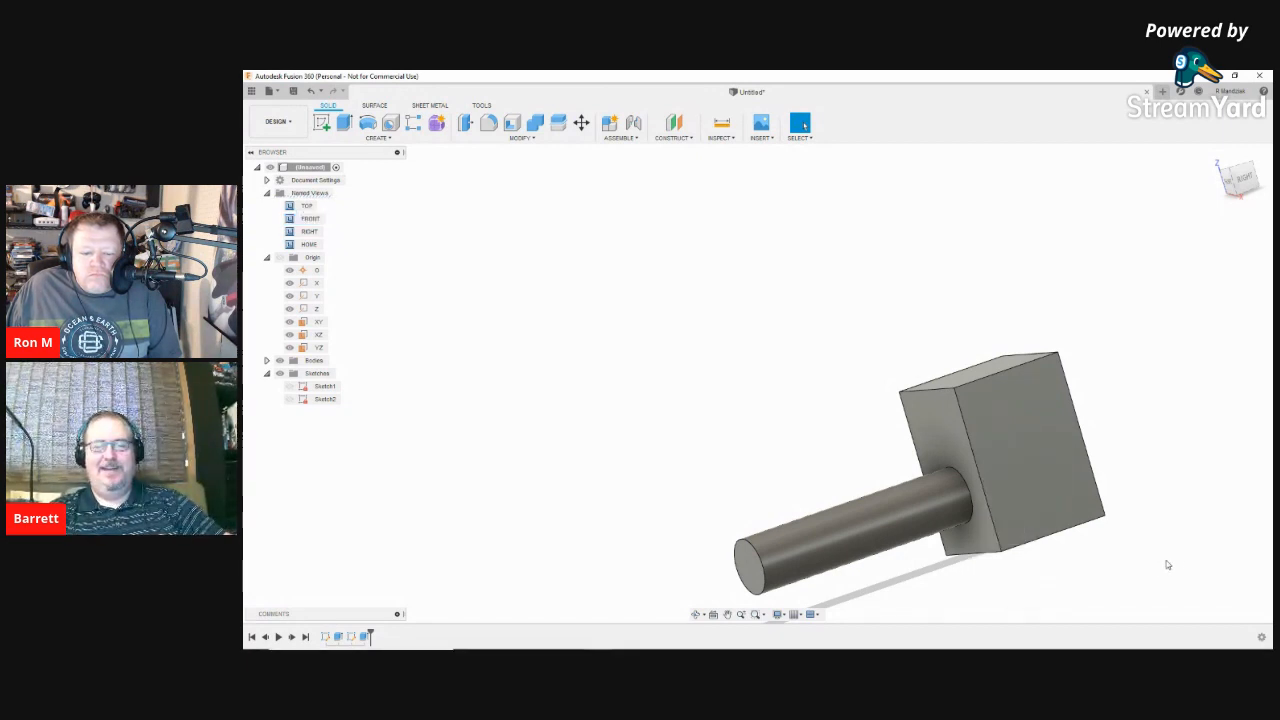
pyautogui.moveTo(1161, 565); pyautogui.dragTo(1008, 455)
pyautogui.press('Escape')
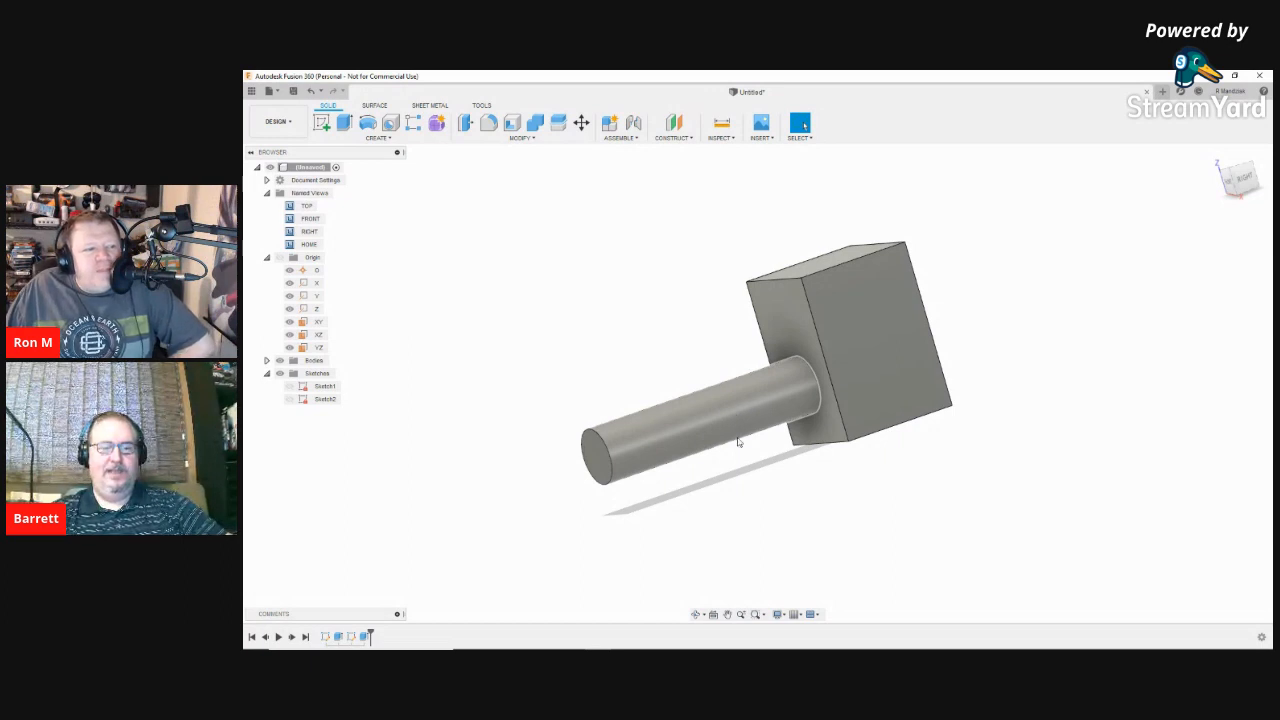
pyautogui.click(731, 430)
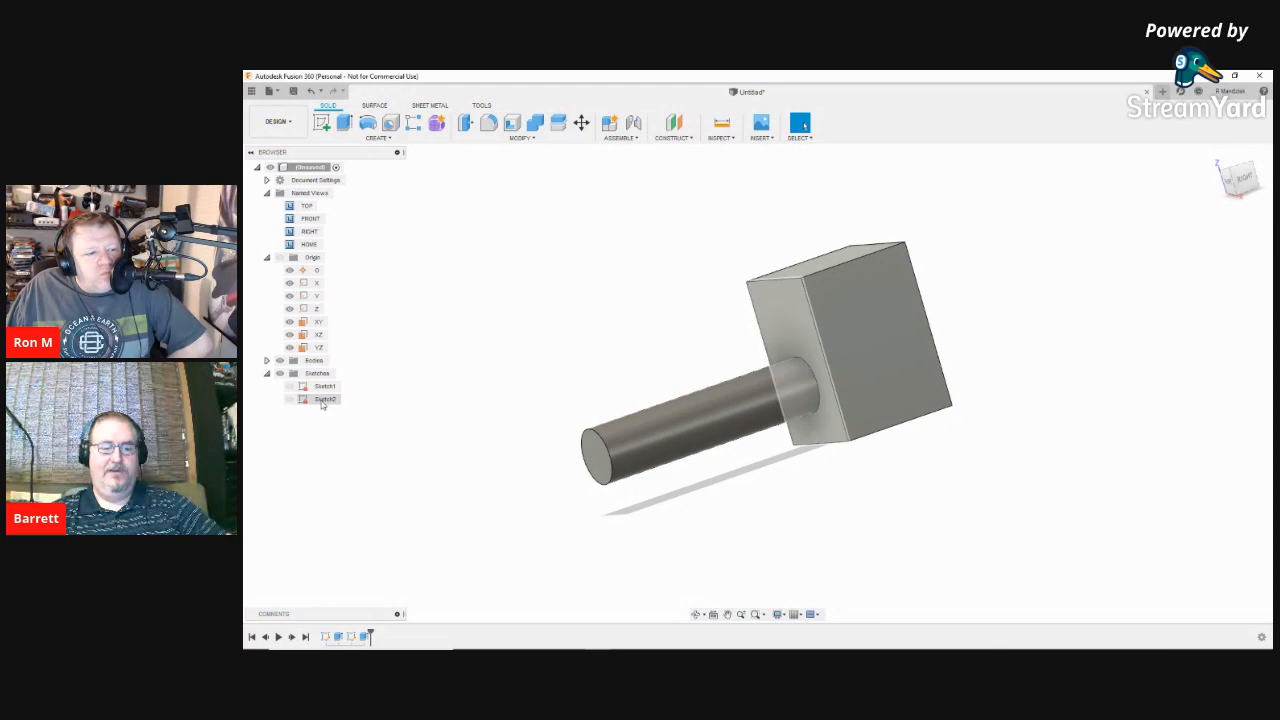
pyautogui.click(322, 402)
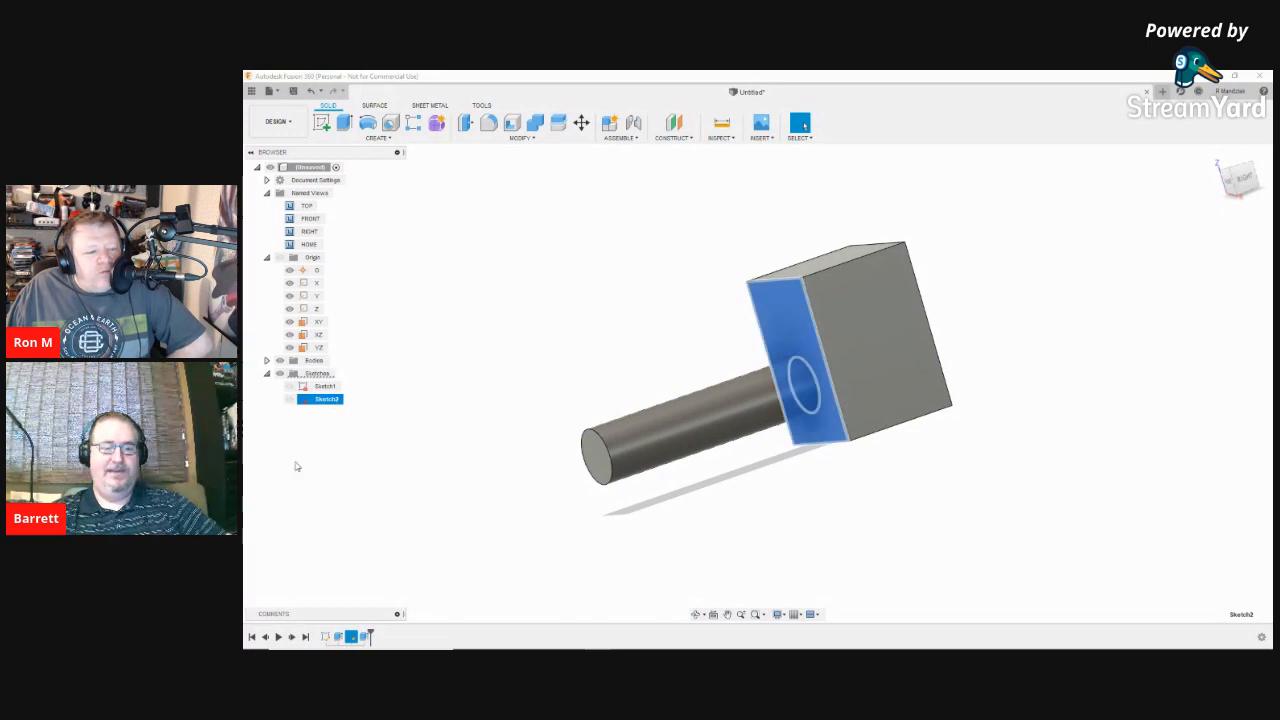
pyautogui.click(296, 464)
pyautogui.click(364, 638)
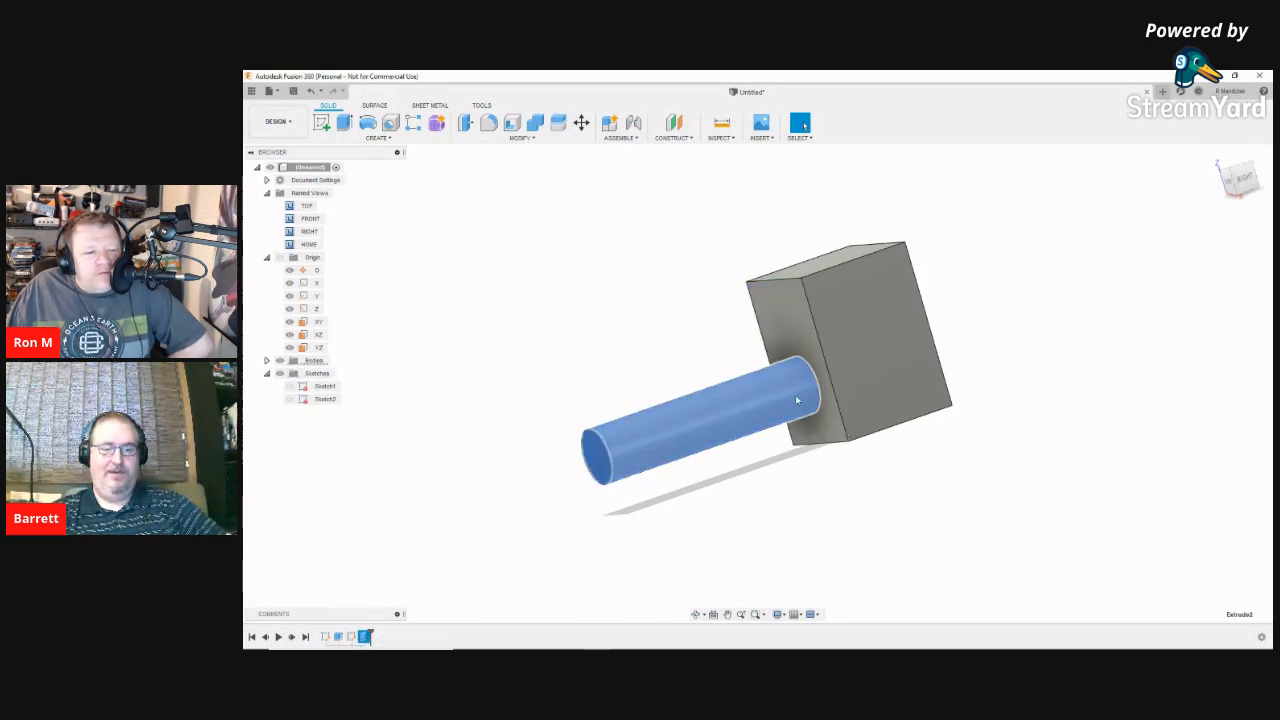
pyautogui.rightClick(694, 435)
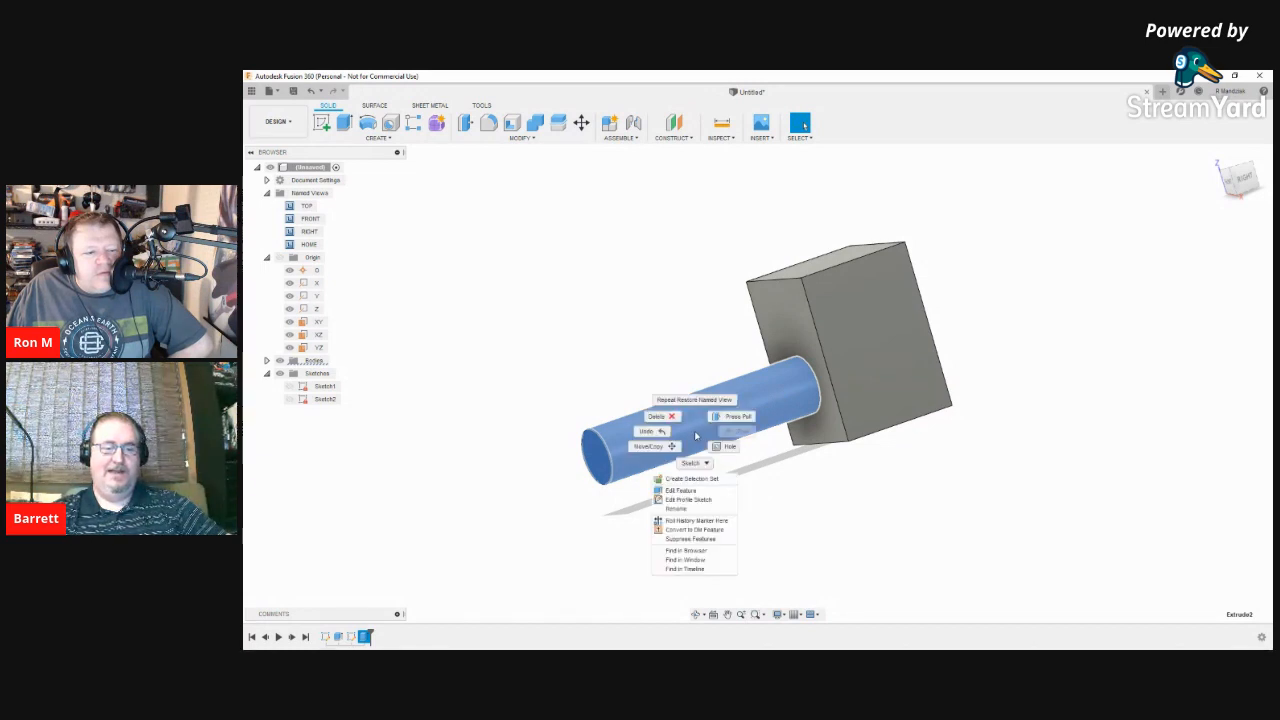
pyautogui.click(395, 552)
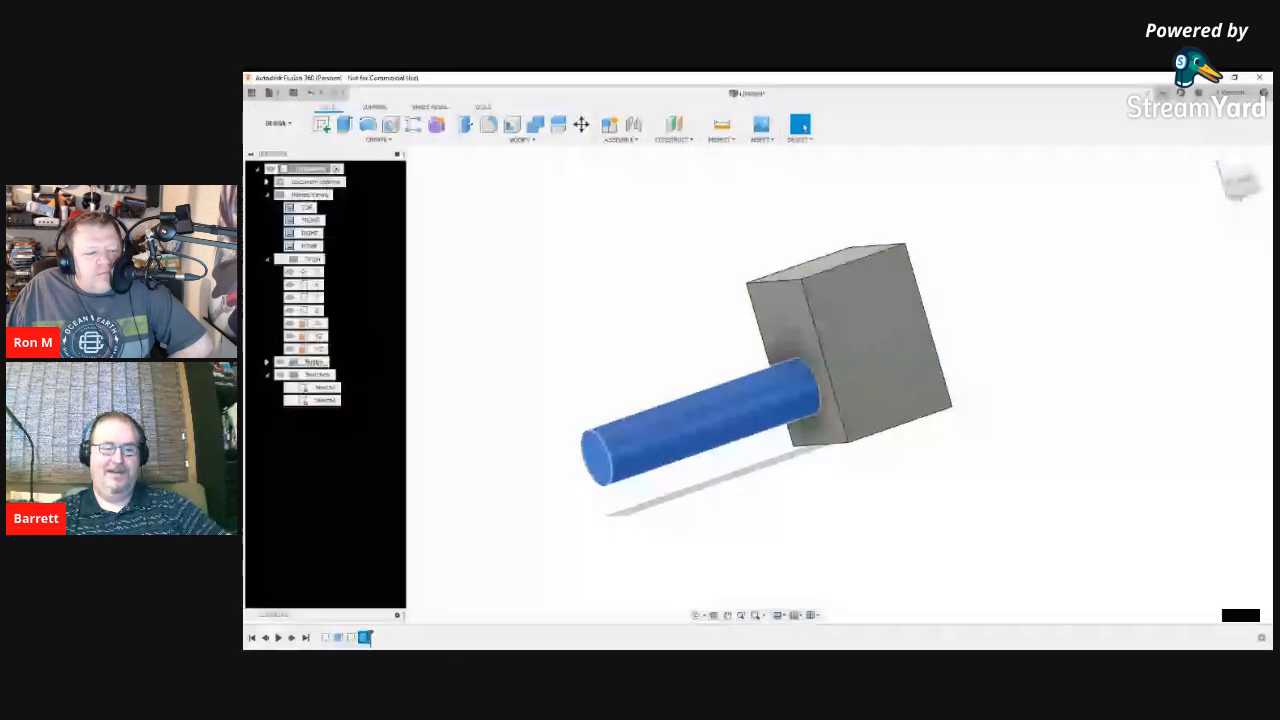
pyautogui.rightClick(365, 636)
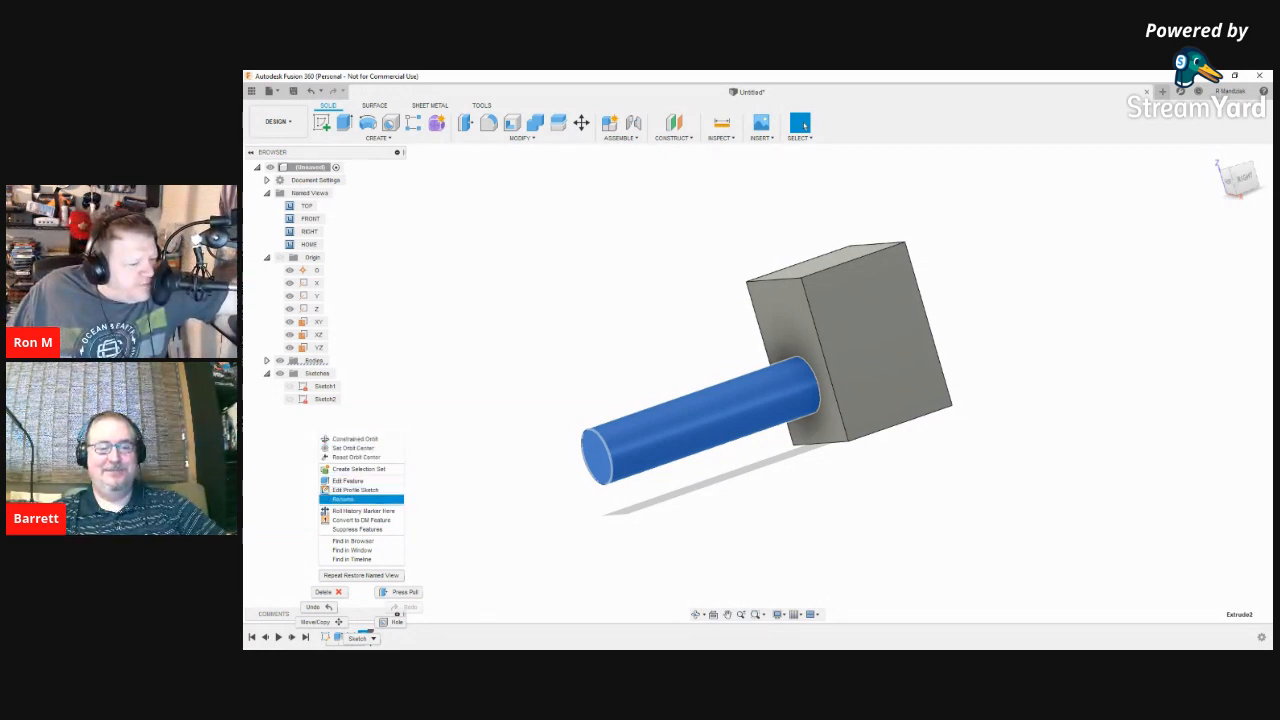
pyautogui.click(515, 570)
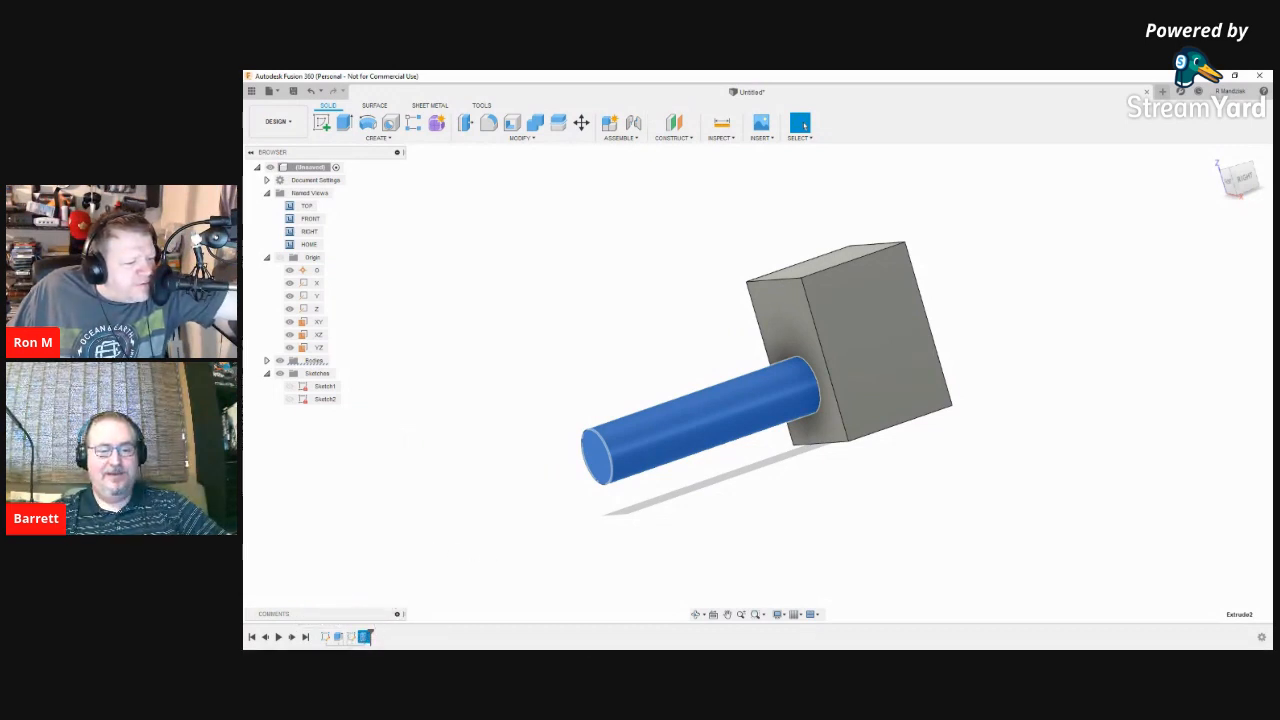
pyautogui.rightClick(364, 636)
pyautogui.moveTo(364, 637)
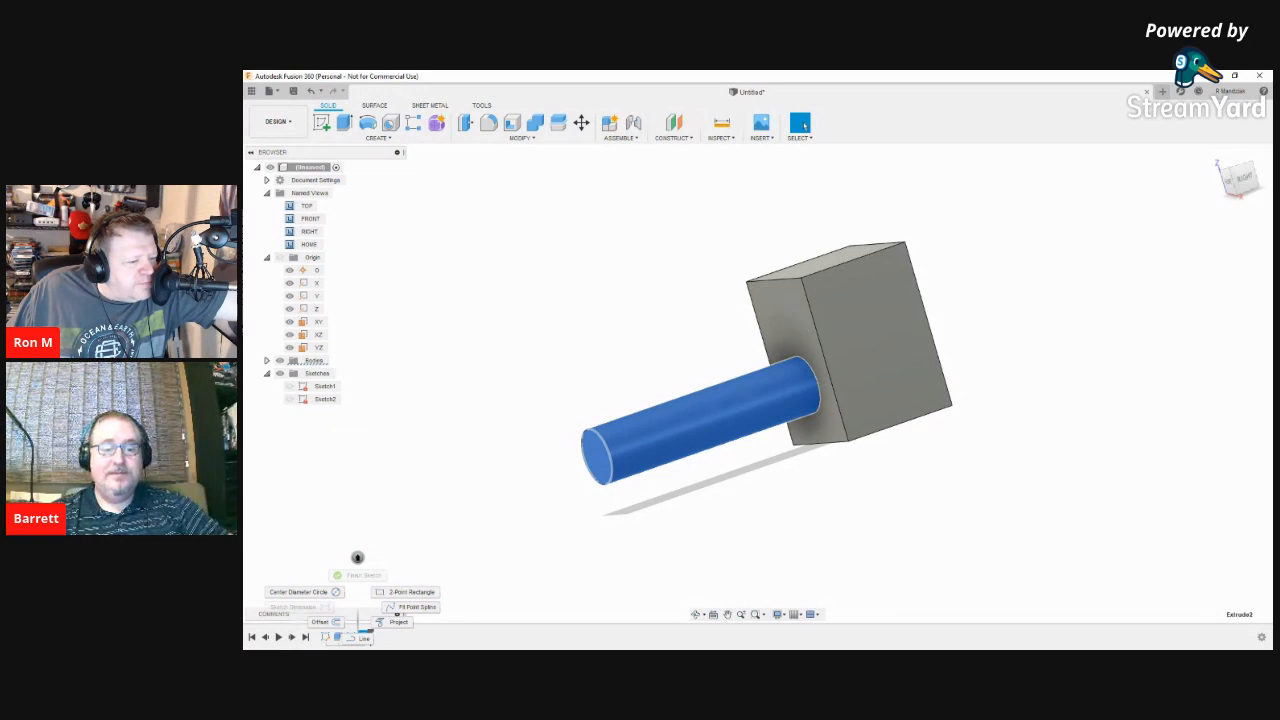
pyautogui.click(570, 582)
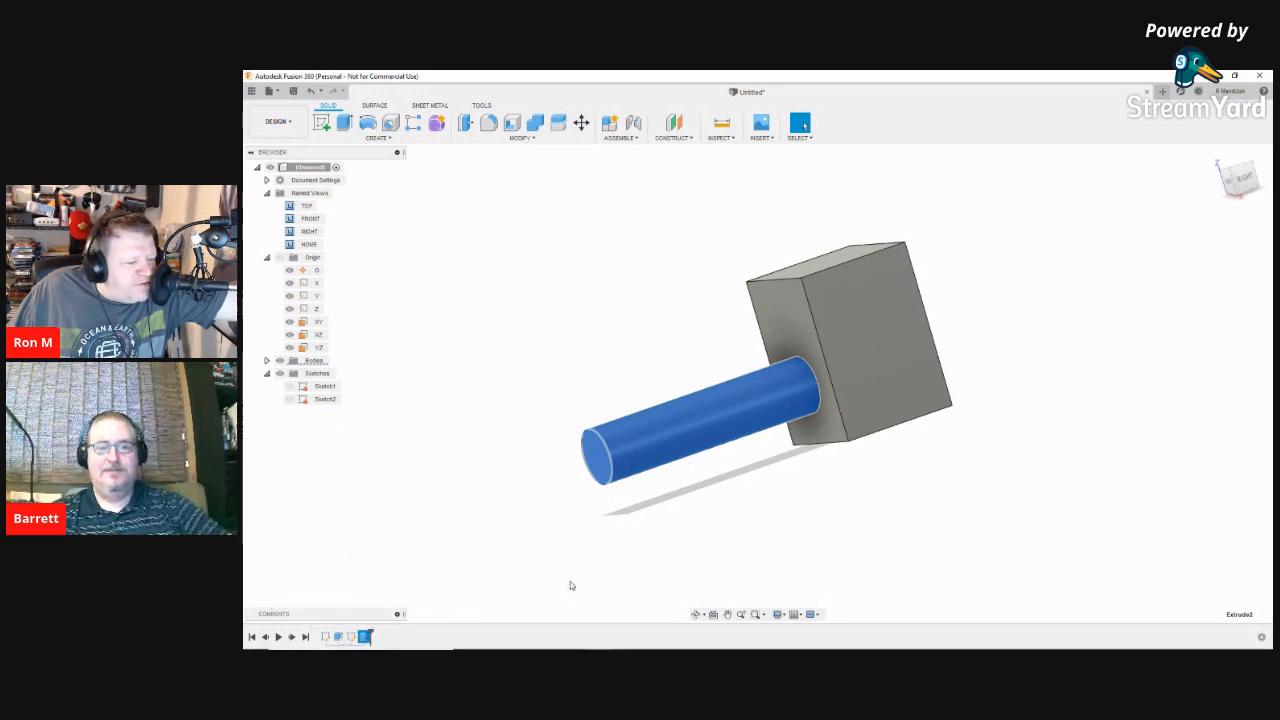
pyautogui.click(511, 399)
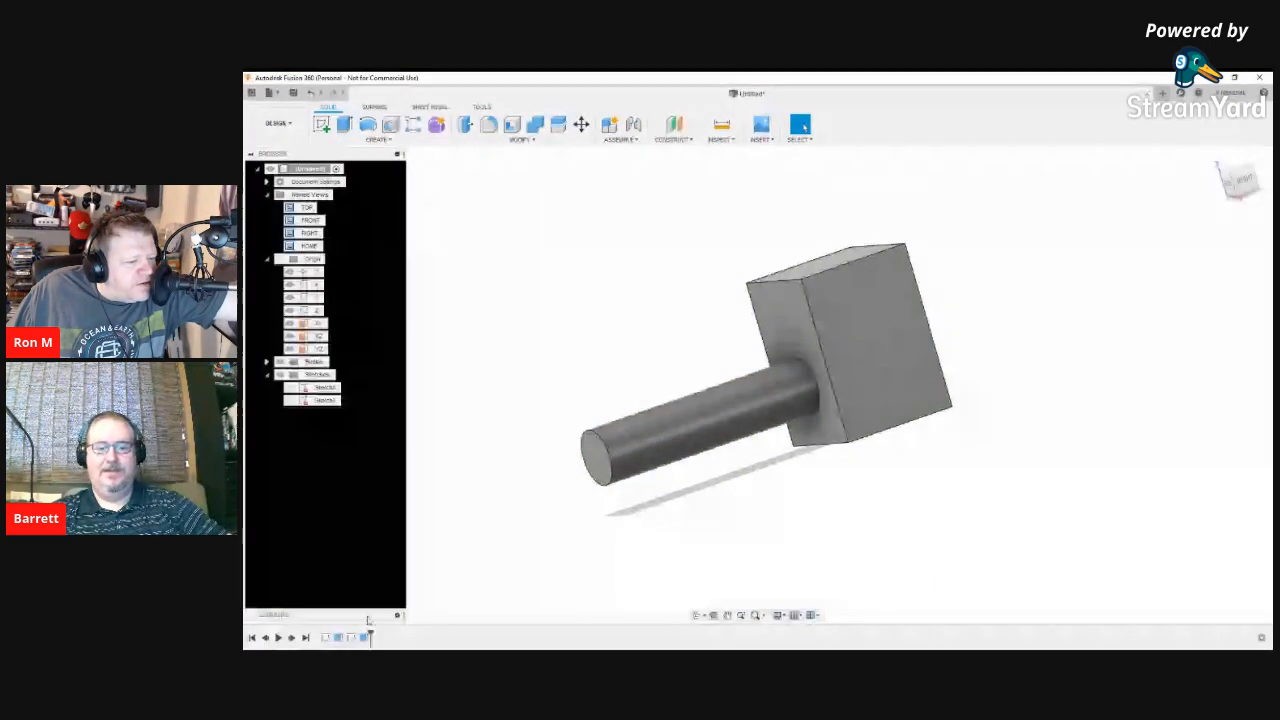
# Step: Edit the Extrude2 feature and change its operation to New Body
pyautogui.rightClick(367, 637)
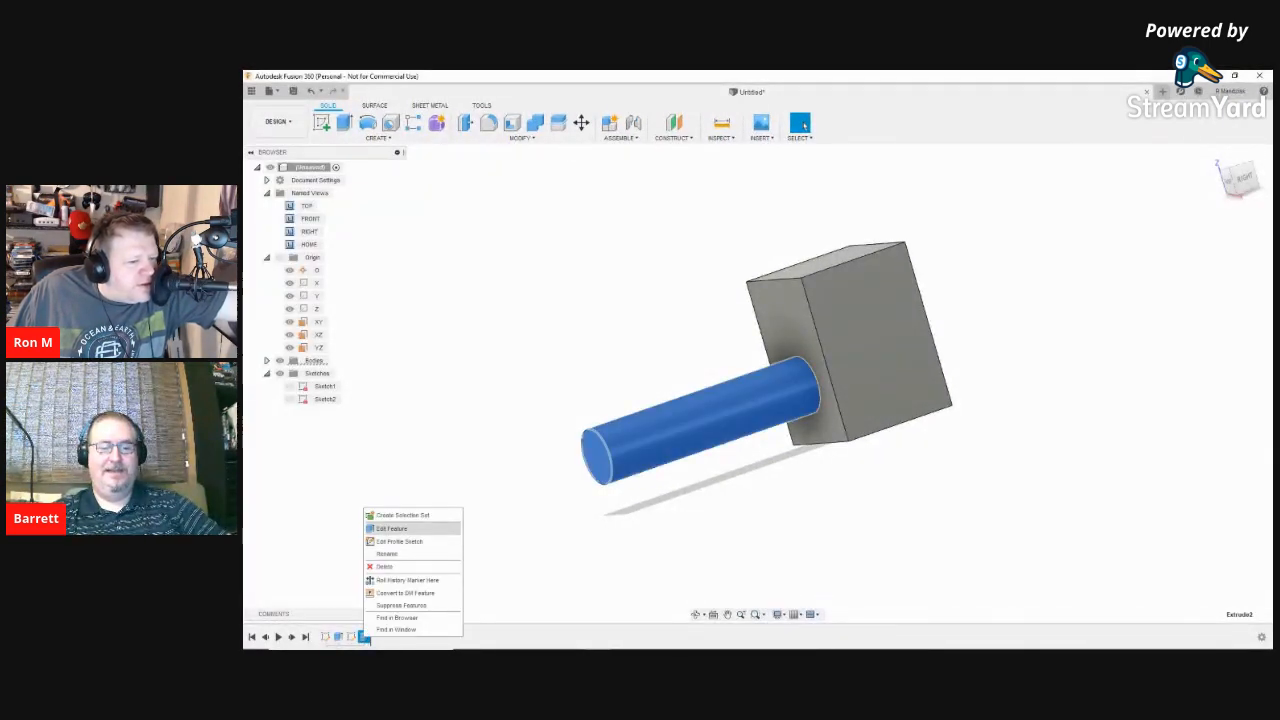
pyautogui.click(392, 528)
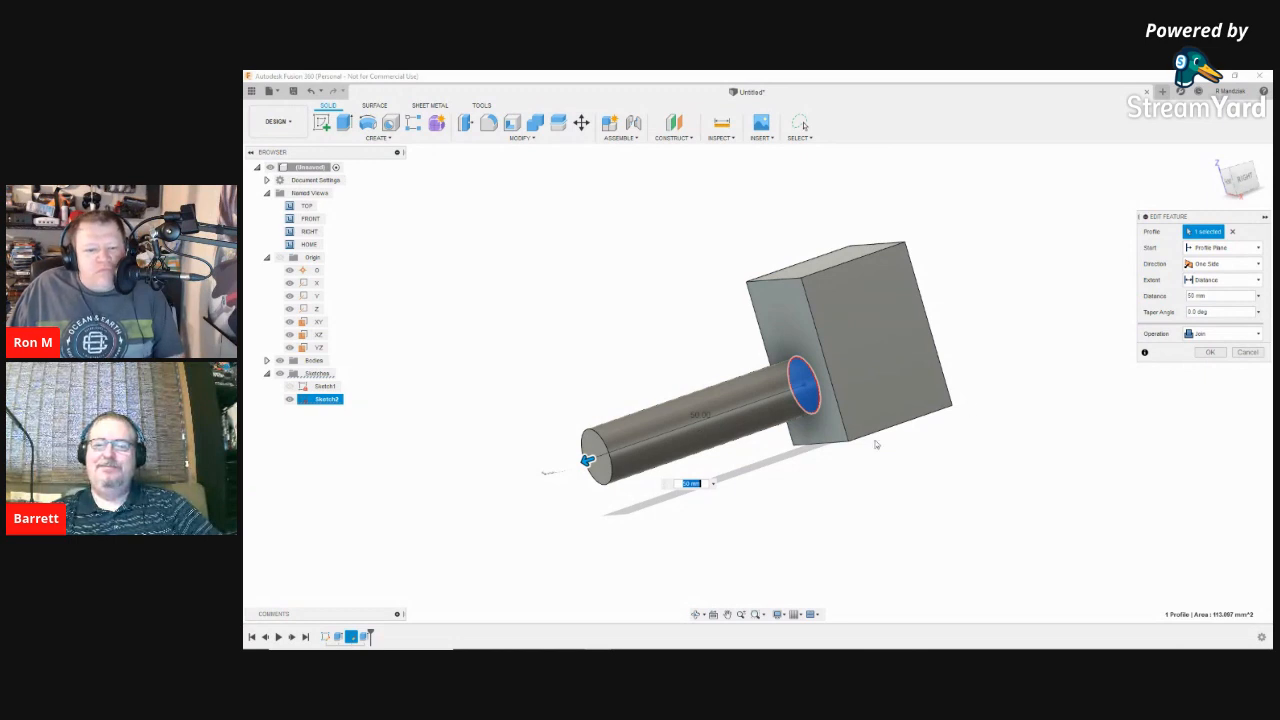
pyautogui.click(1222, 333)
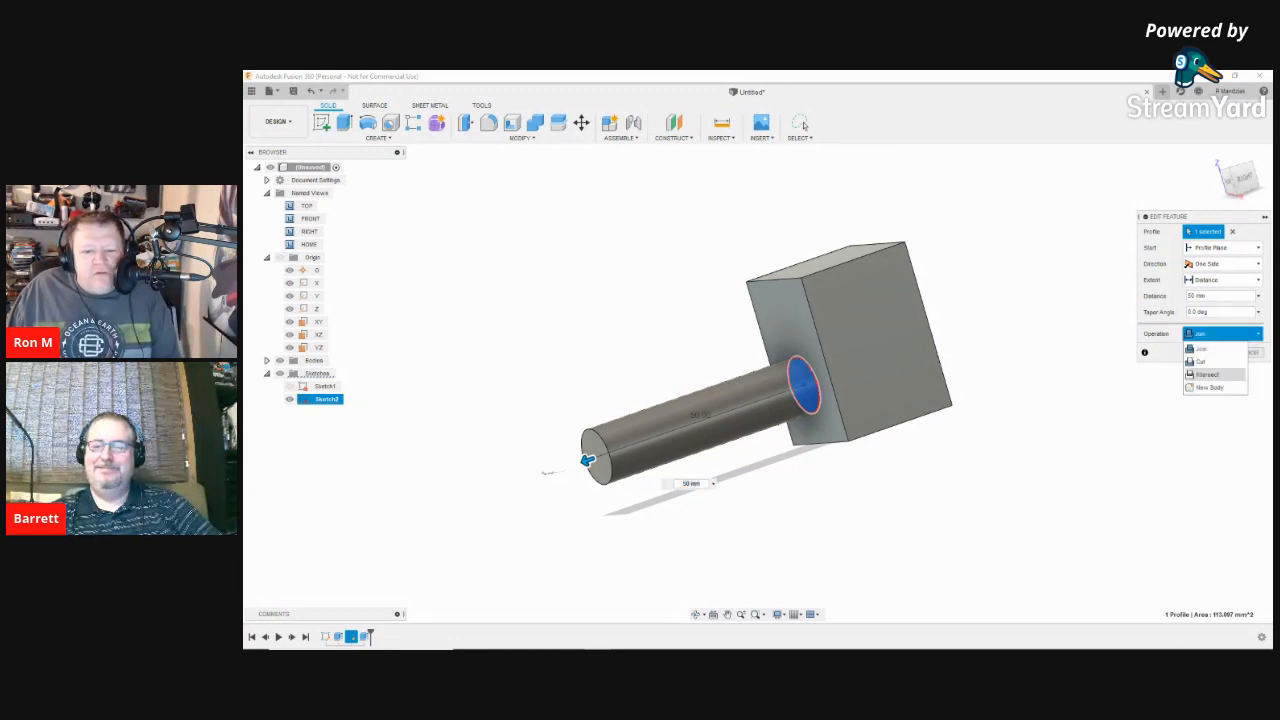
pyautogui.click(1208, 387)
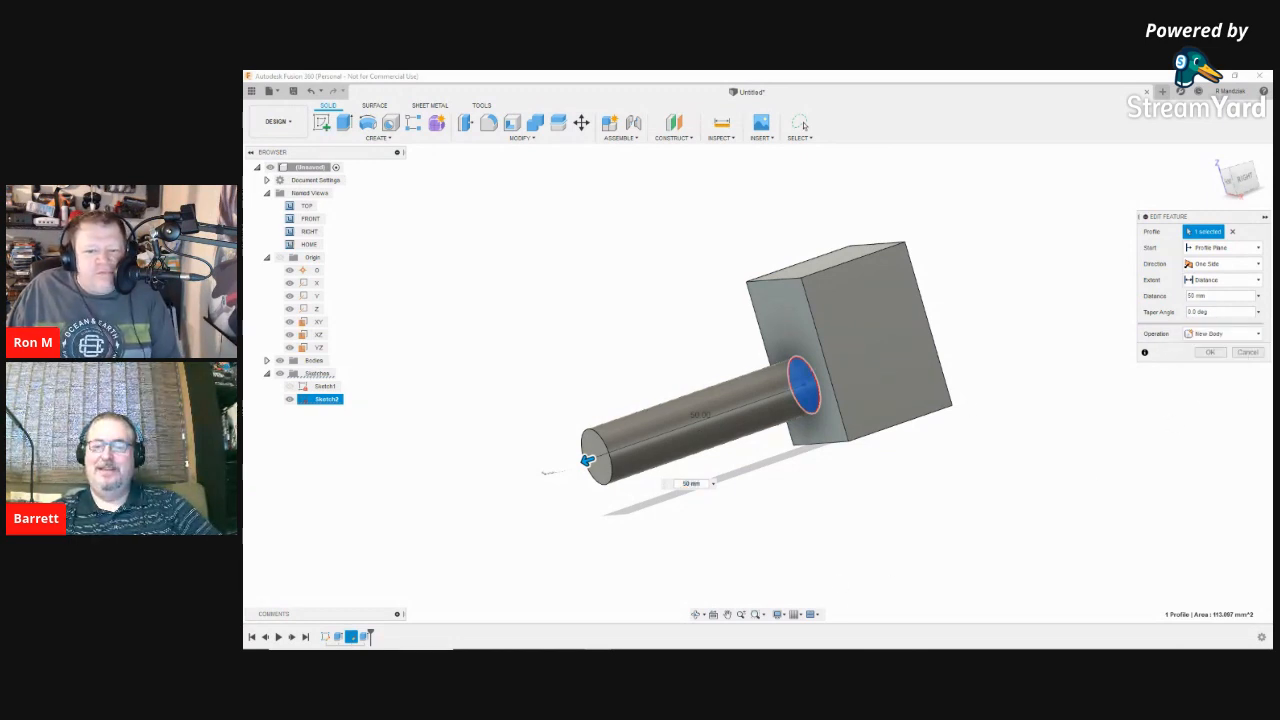
pyautogui.press('Return')
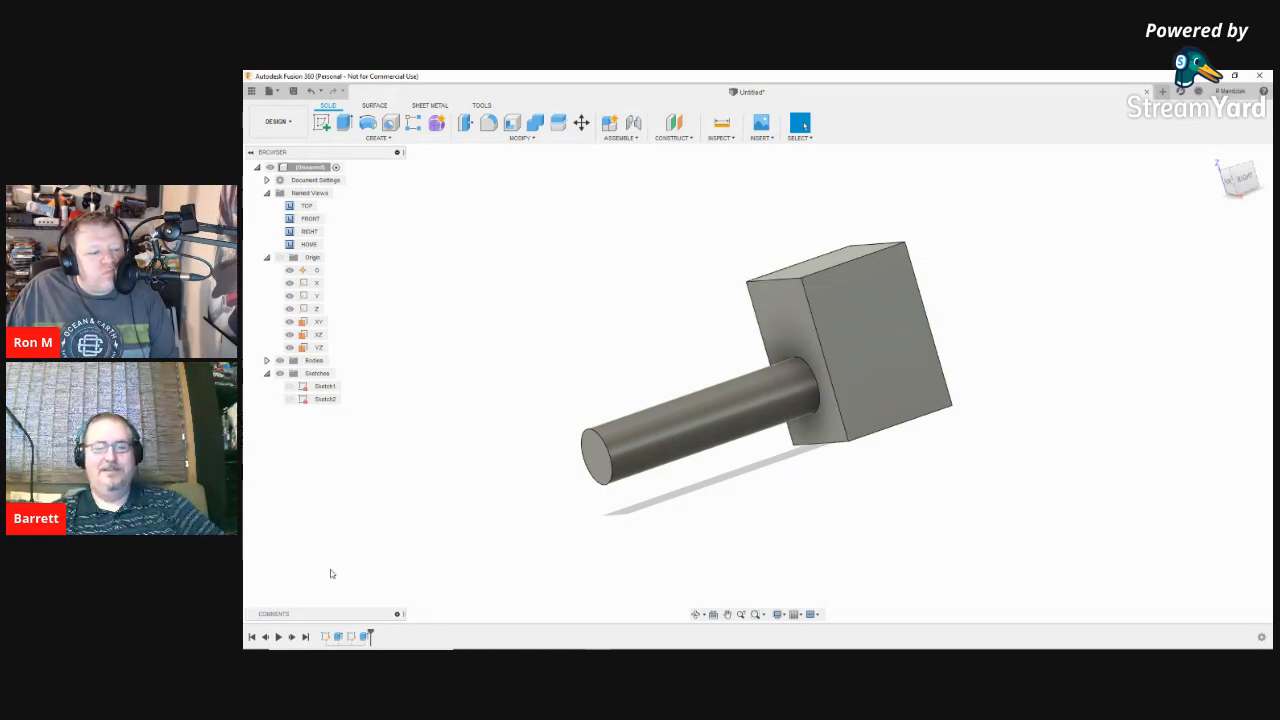
# Step: Hide Body2, the cylinder, from the Browser's Bodies list and clear the selection
pyautogui.click(266, 360)
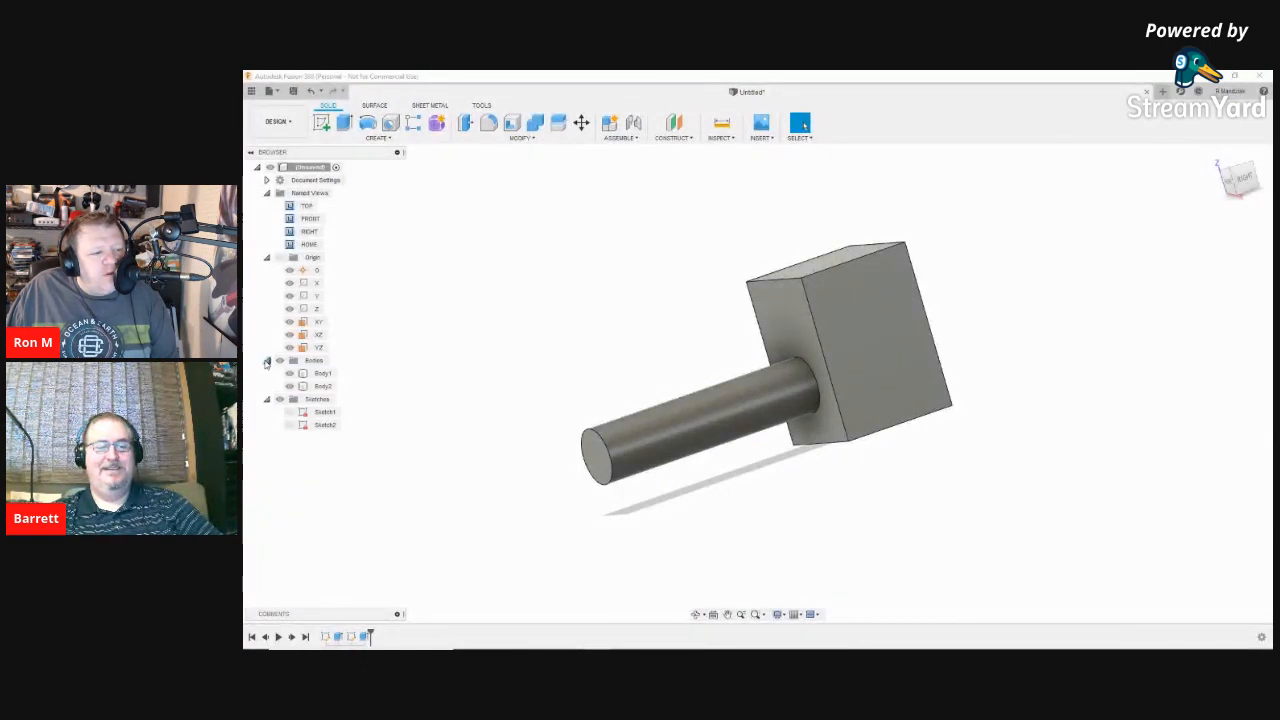
pyautogui.click(322, 386)
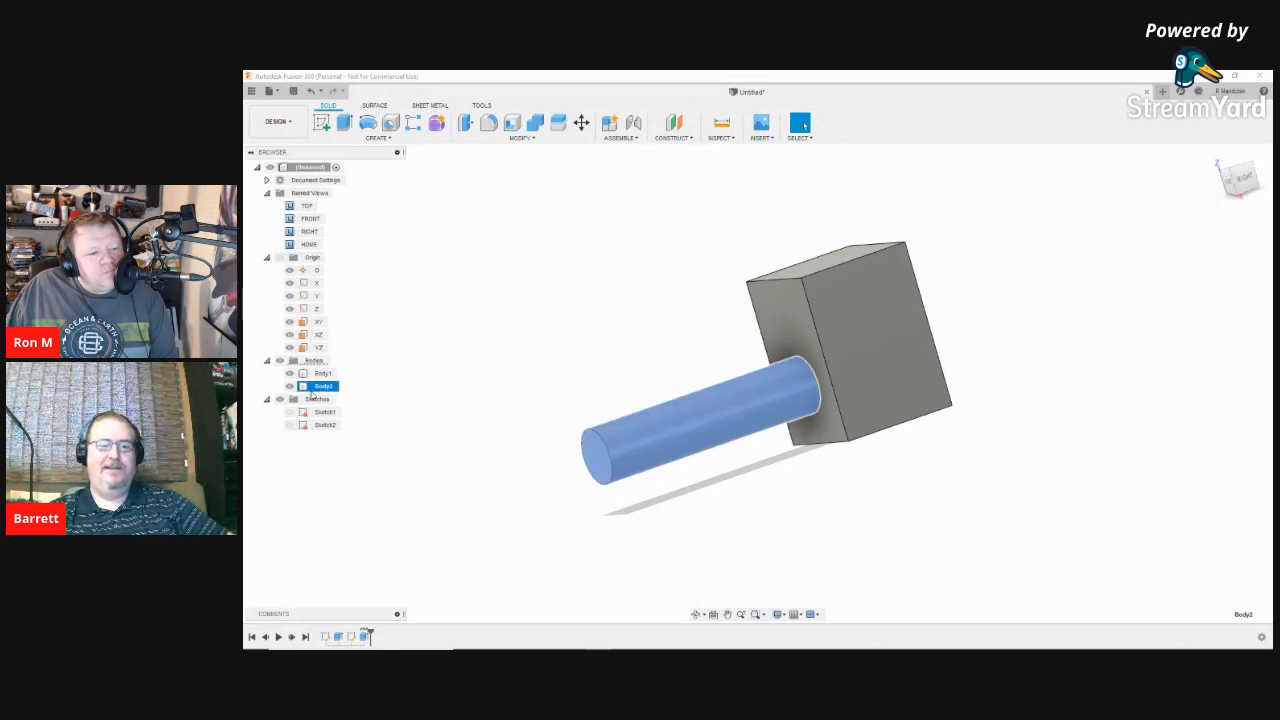
pyautogui.click(289, 386)
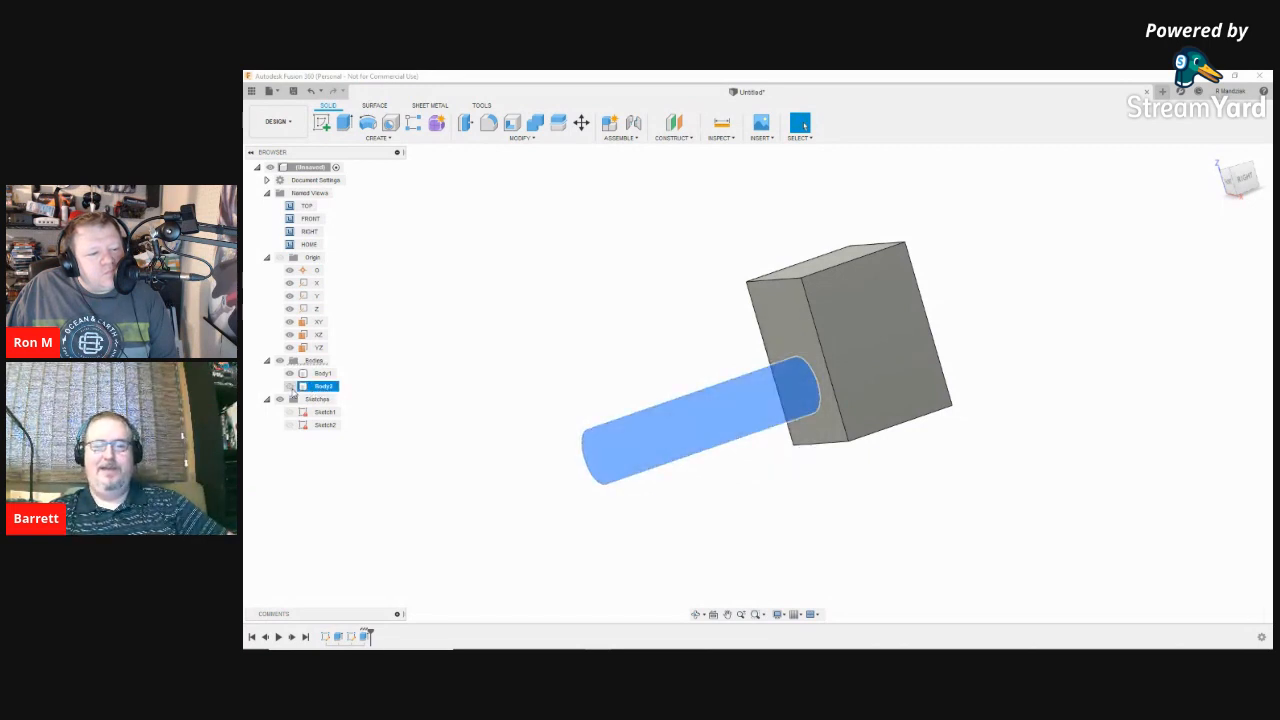
pyautogui.click(737, 515)
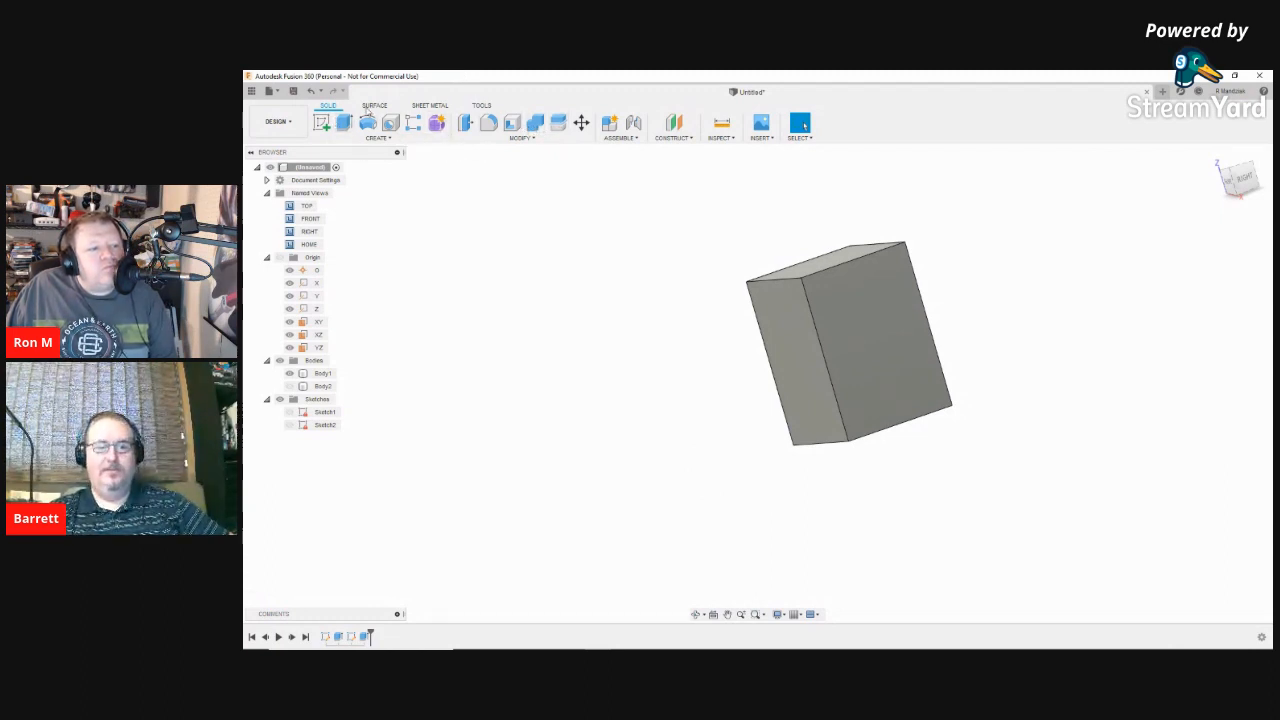
# Step: Start a Hole, switch to the FRONT view, and place it on the block's front face
pyautogui.click(392, 127)
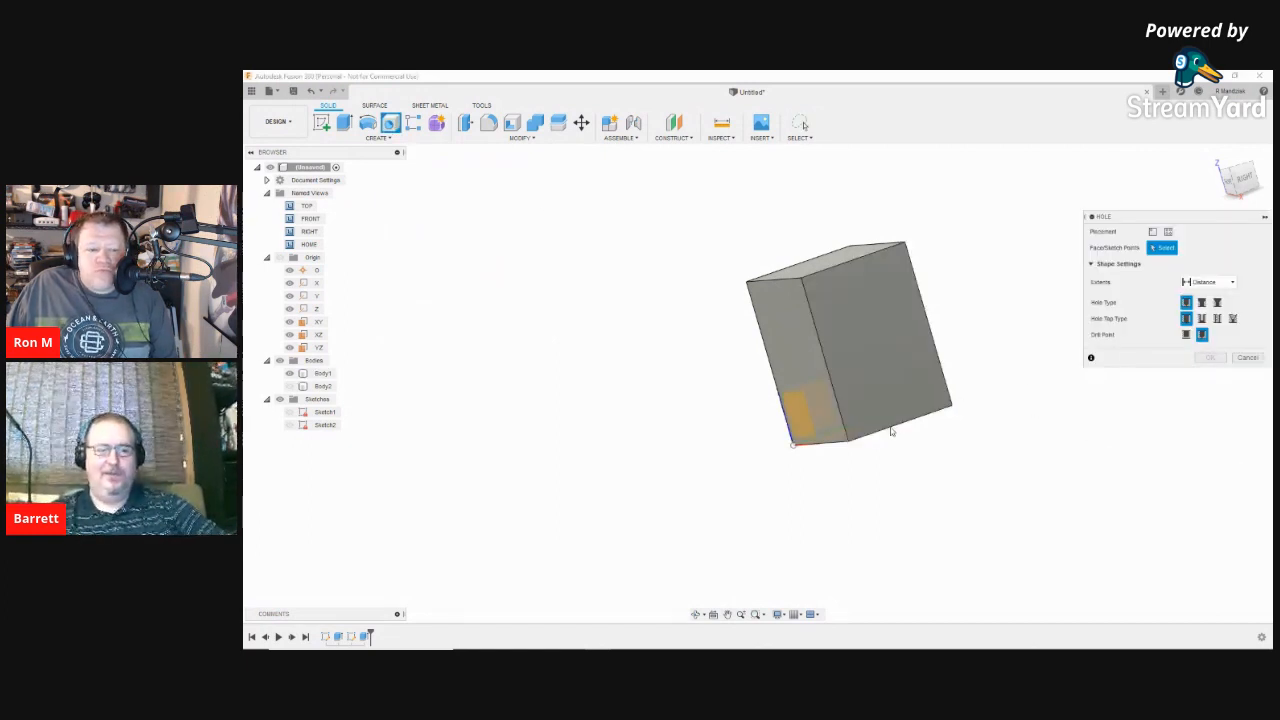
pyautogui.rightClick(734, 485)
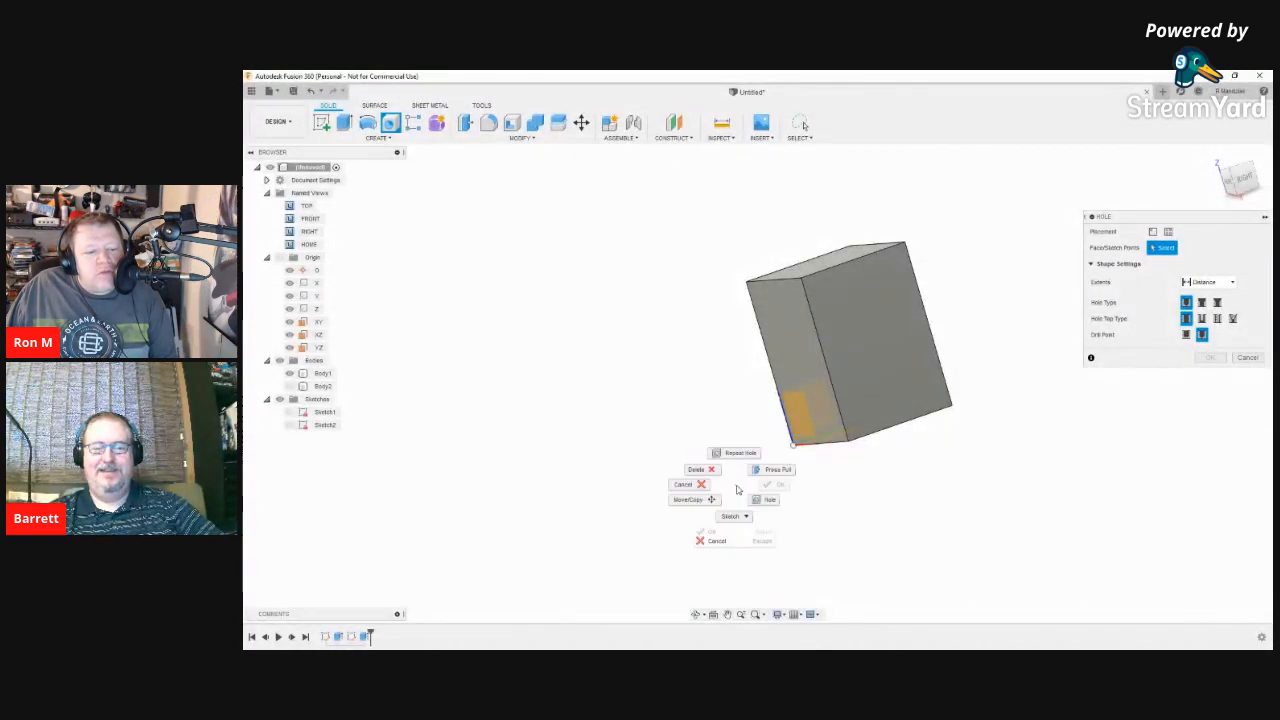
pyautogui.click(882, 489)
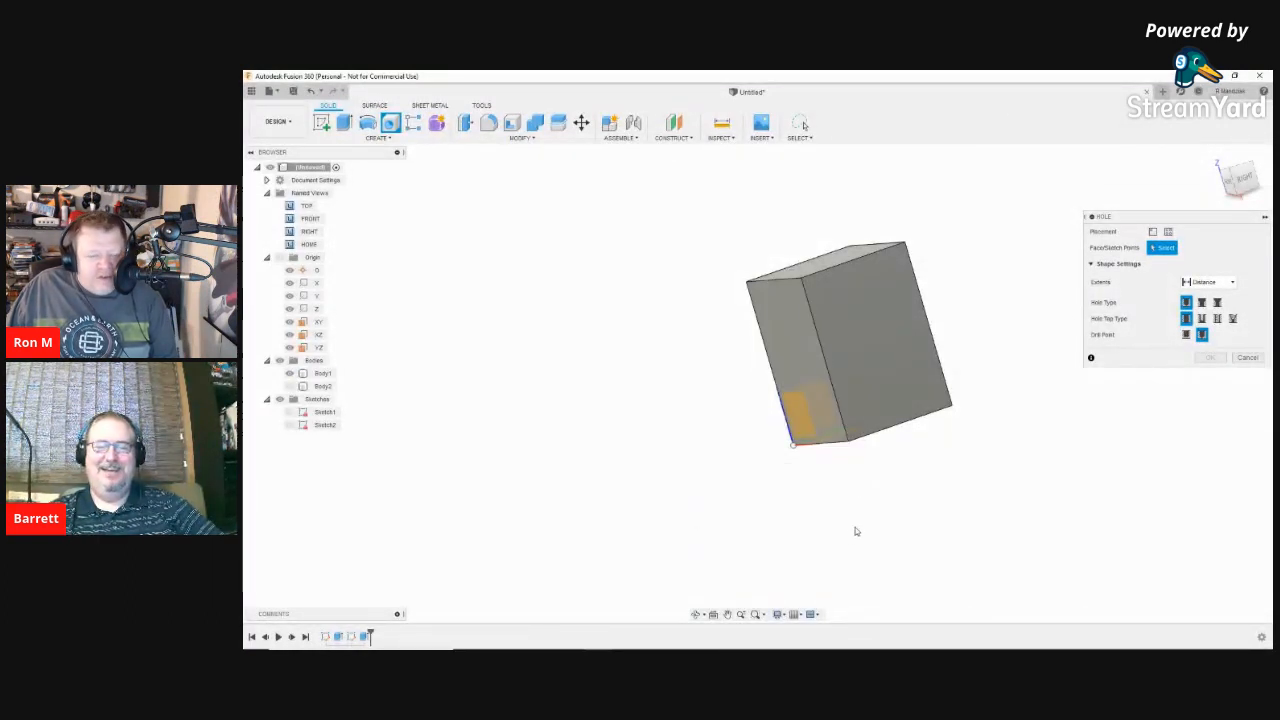
pyautogui.keyDown('shift'); pyautogui.moveTo(882, 547); pyautogui.dragTo(928, 535, button='middle'); pyautogui.keyUp('shift')
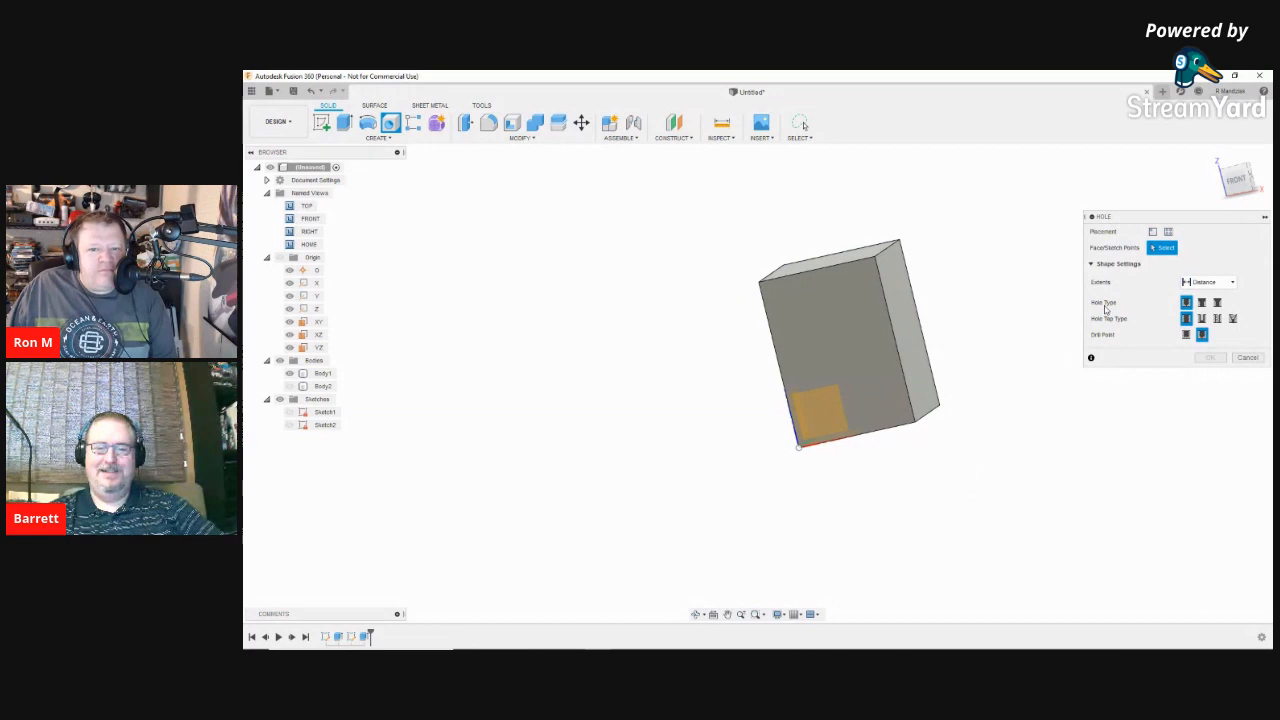
pyautogui.click(1238, 185)
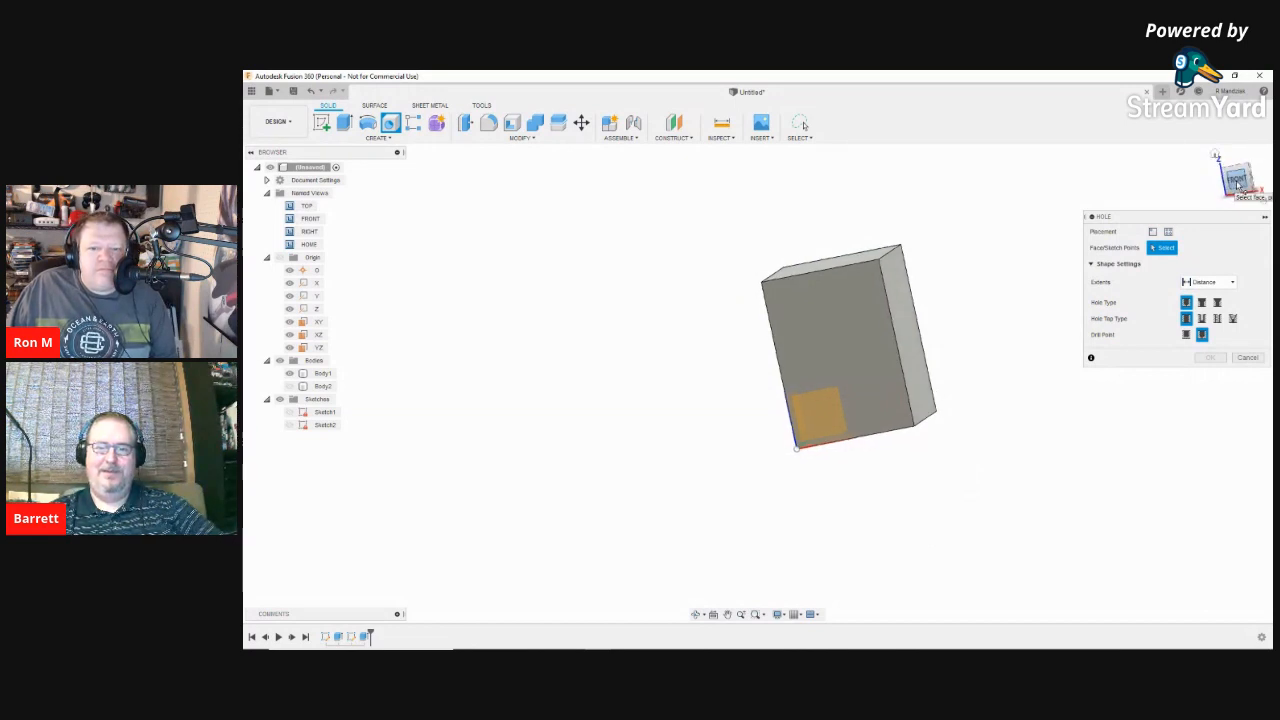
pyautogui.click(847, 384)
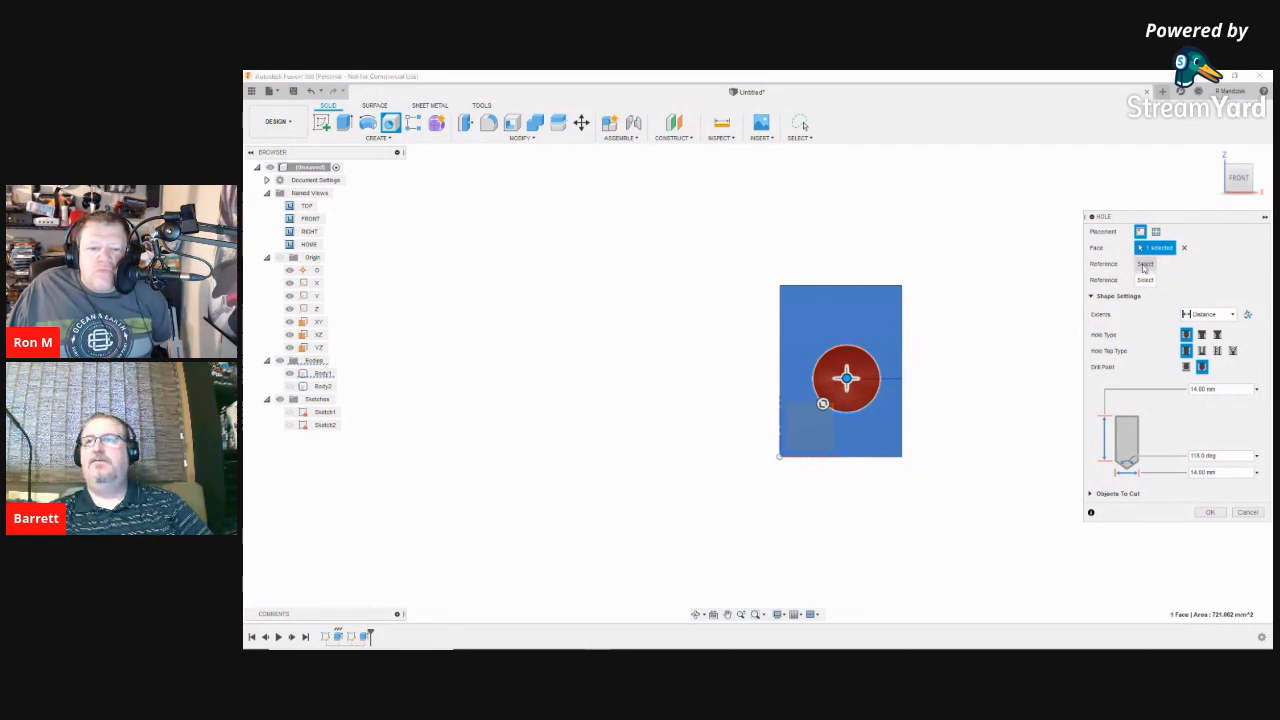
# Step: Position the hole 12 mm from the right edge and 17.5 mm from the top edge, then cut it
pyautogui.click(902, 379)
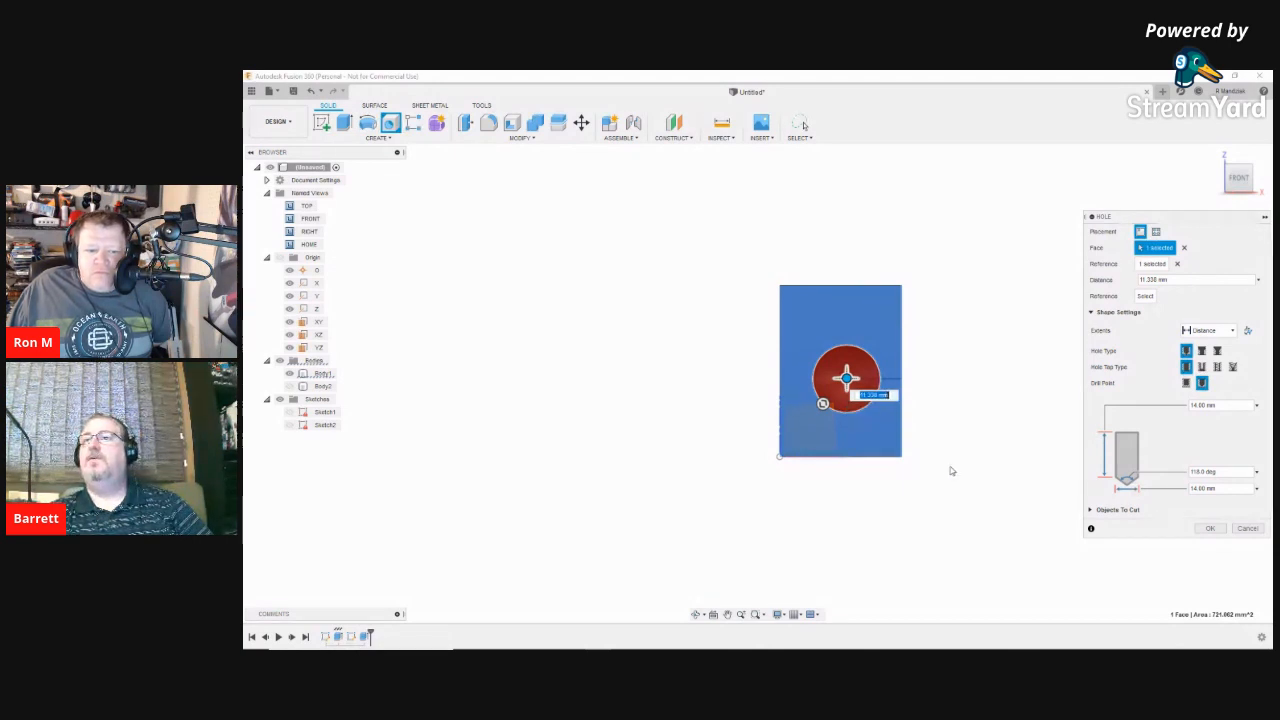
pyautogui.write('12')
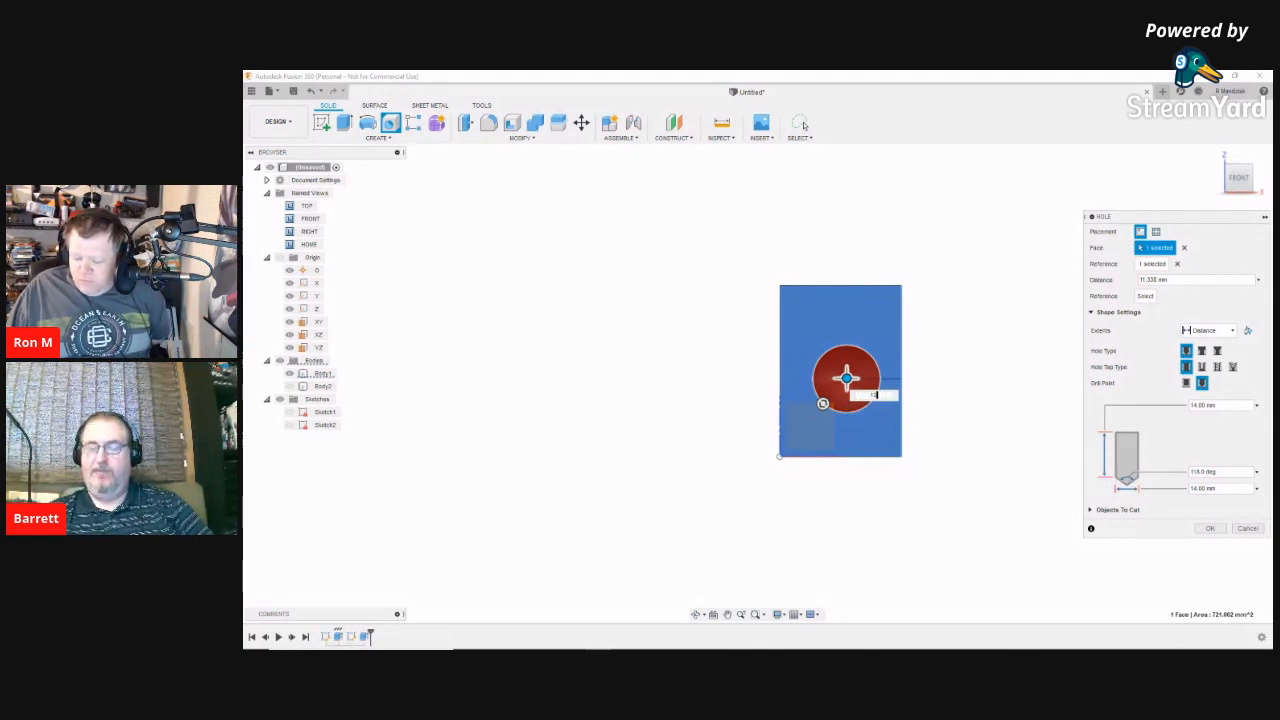
pyautogui.press('Return')
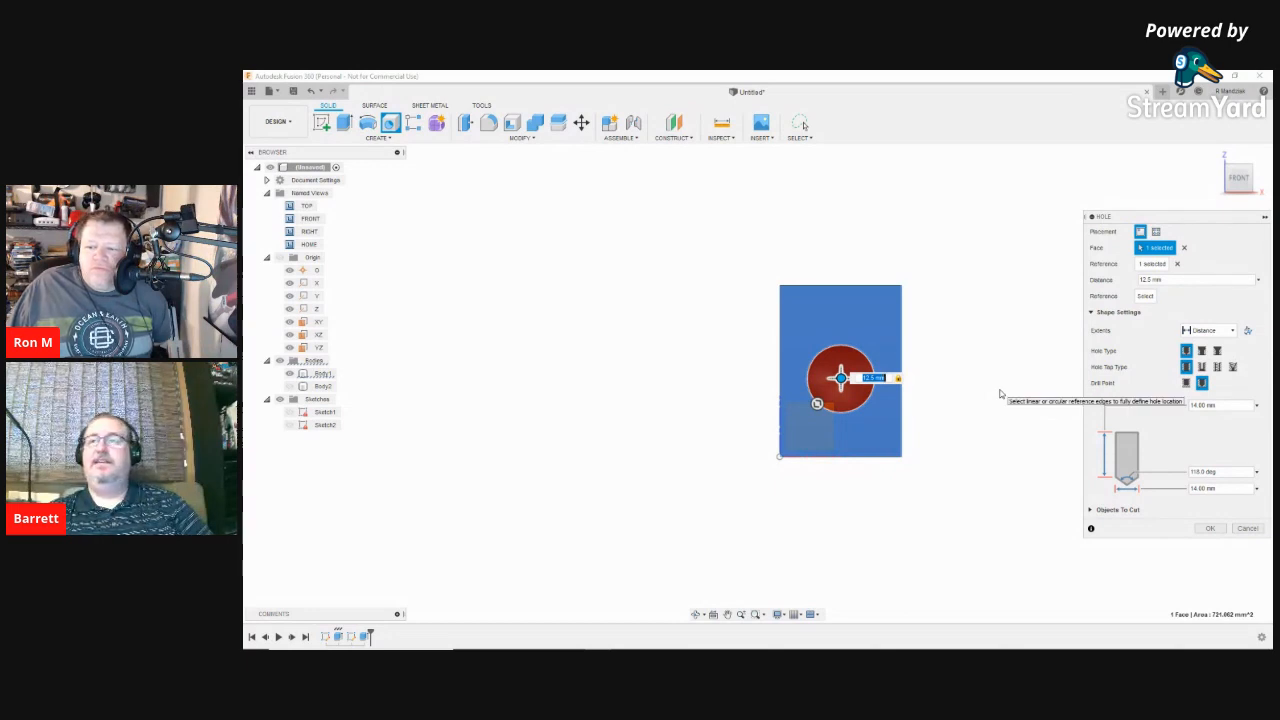
pyautogui.click(847, 286)
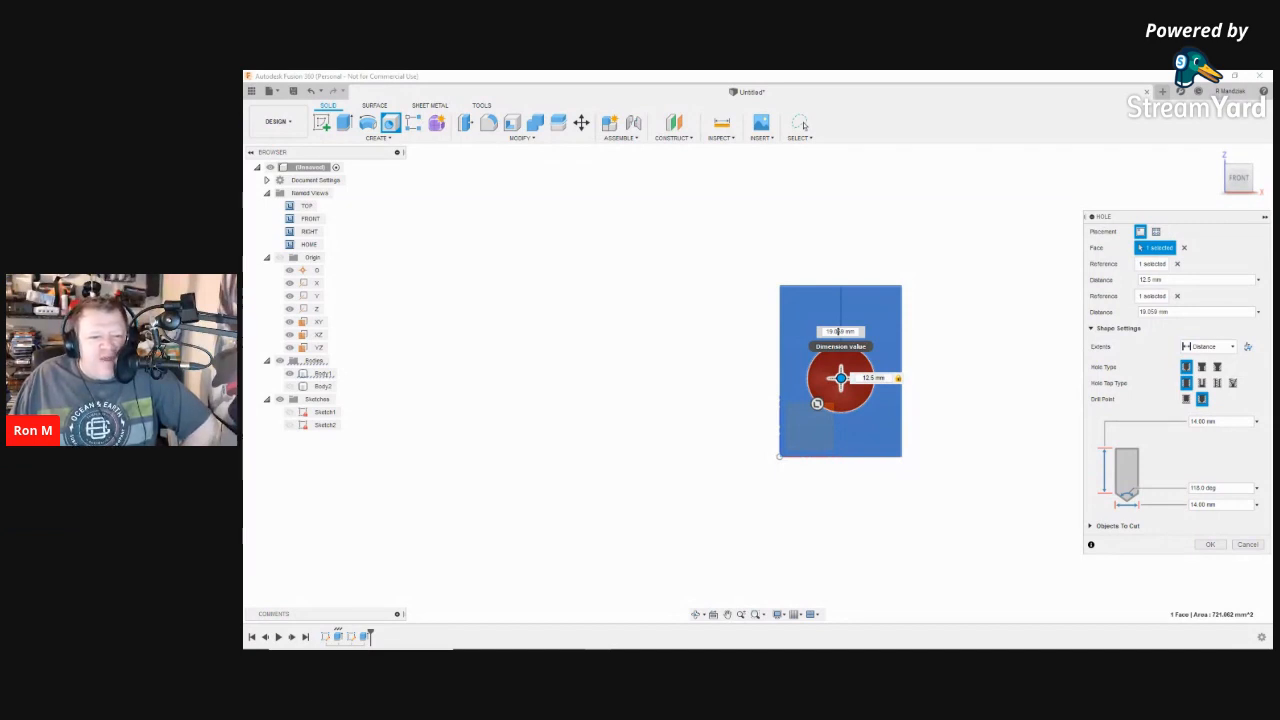
pyautogui.moveTo(846, 331); pyautogui.dragTo(809, 331)
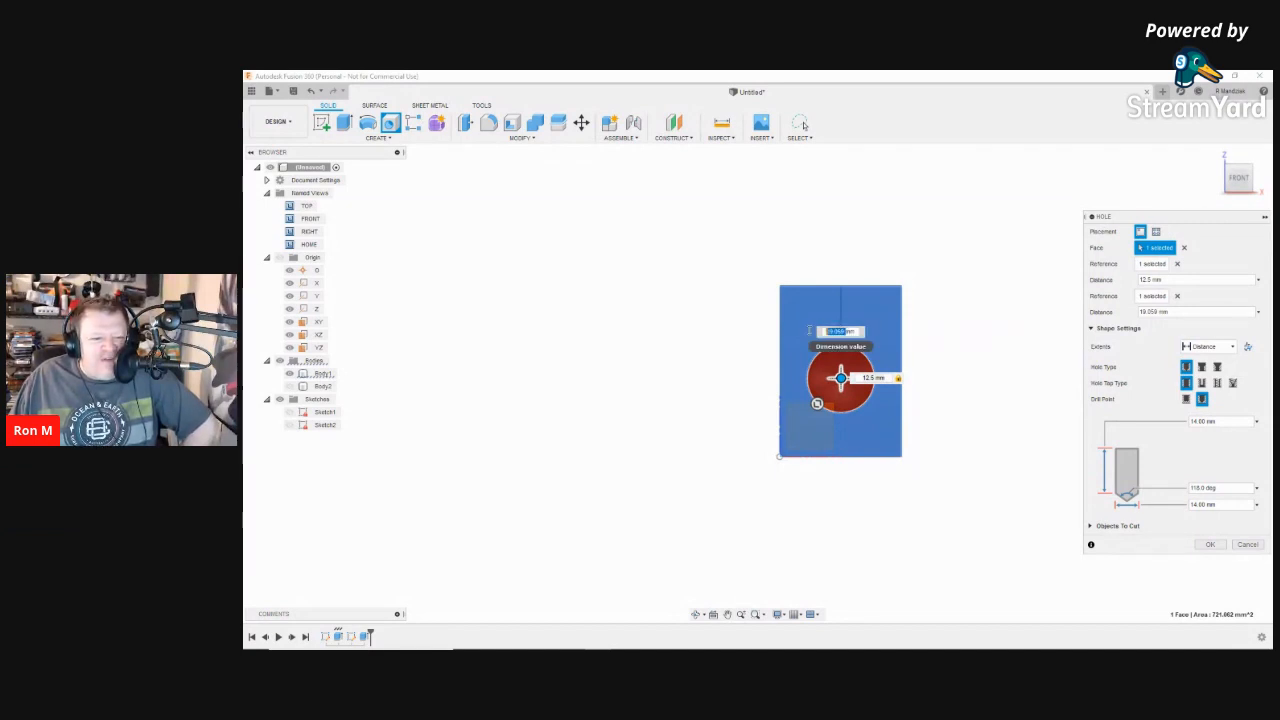
pyautogui.write('17')
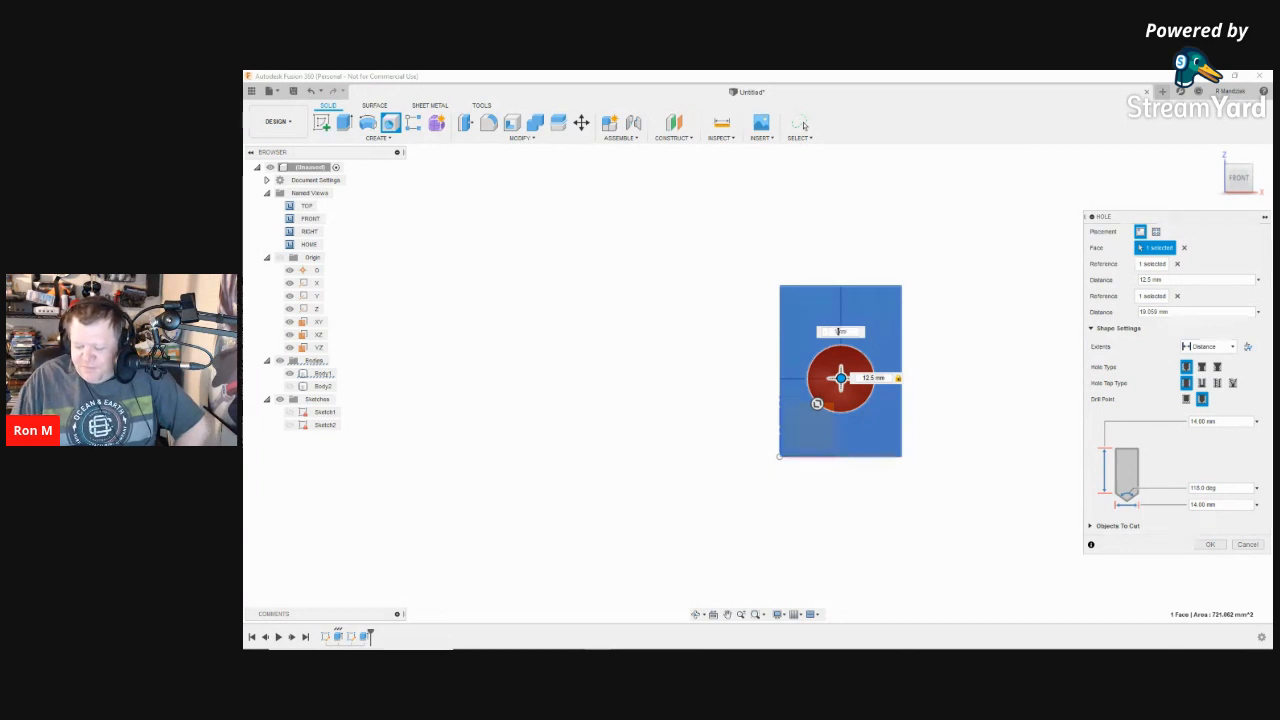
pyautogui.press('Return')
pyautogui.write('.5')
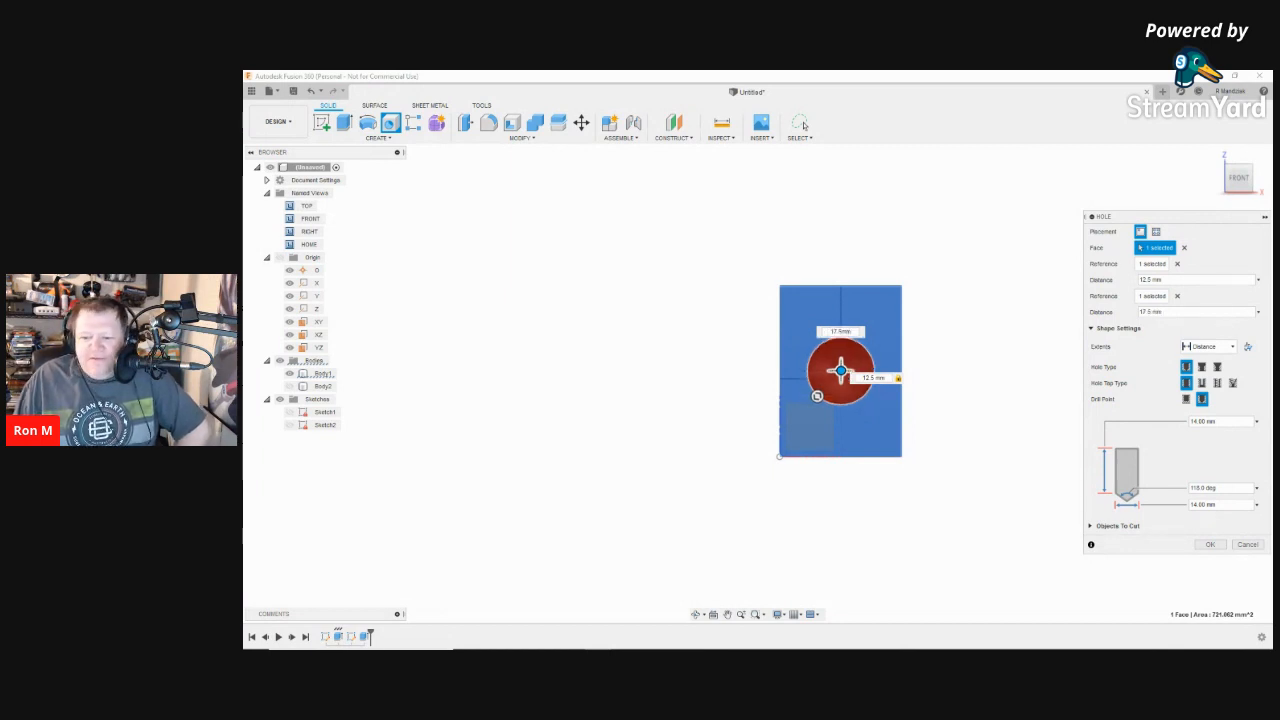
pyautogui.press('Return')
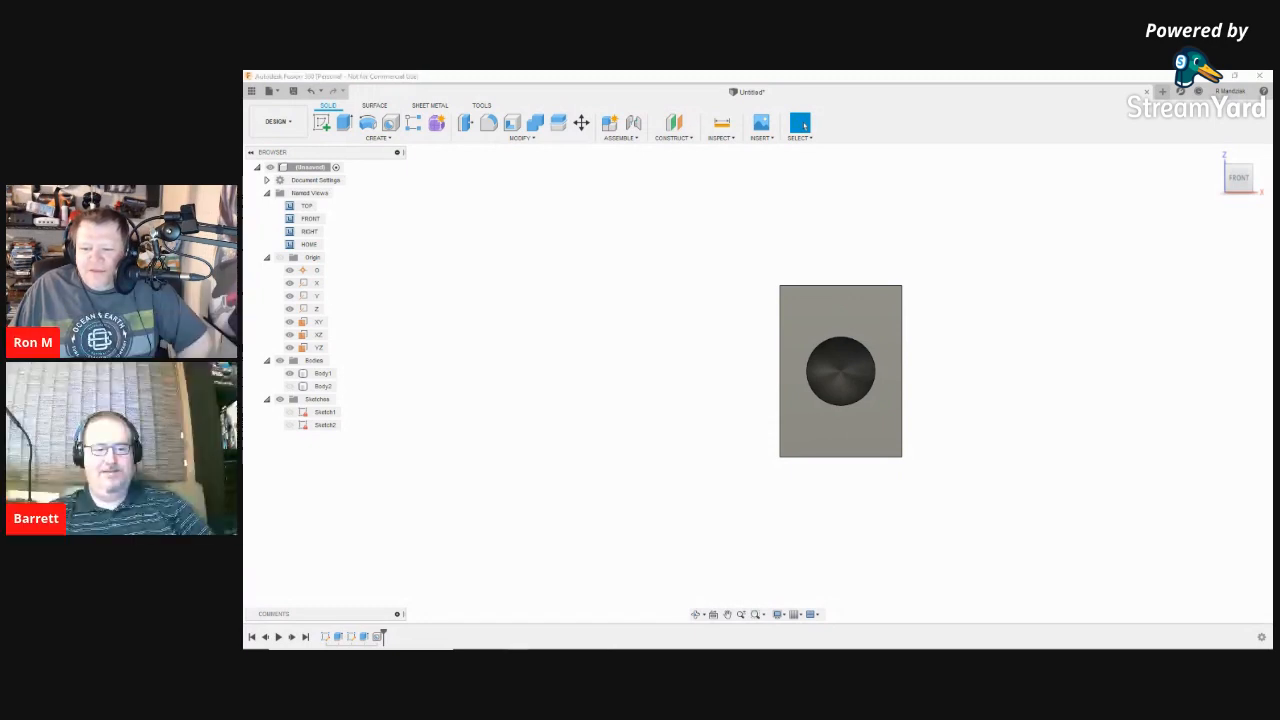
pyautogui.click(783, 363)
pyautogui.click(956, 432)
pyautogui.moveTo(956, 432)
pyautogui.mouseDown(button='right')
pyautogui.moveTo(880, 431)
pyautogui.moveTo(956, 432)
pyautogui.mouseUp(button='right')
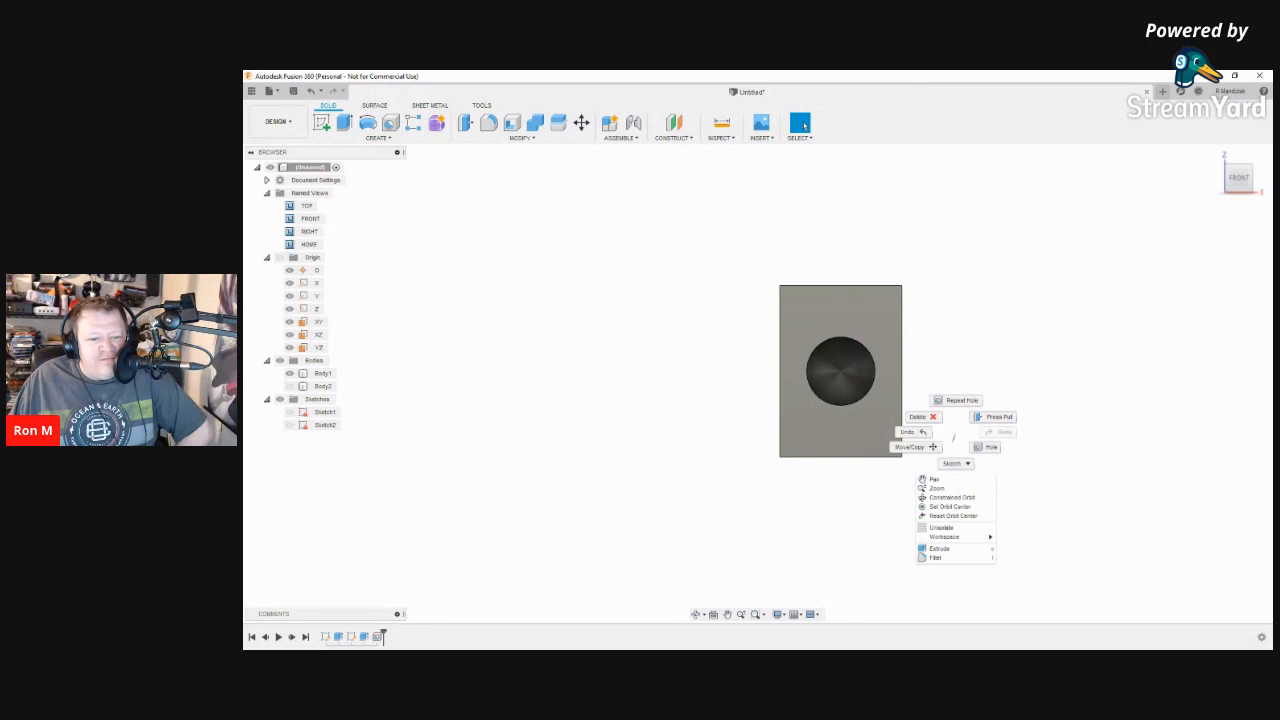
pyautogui.click(750, 496)
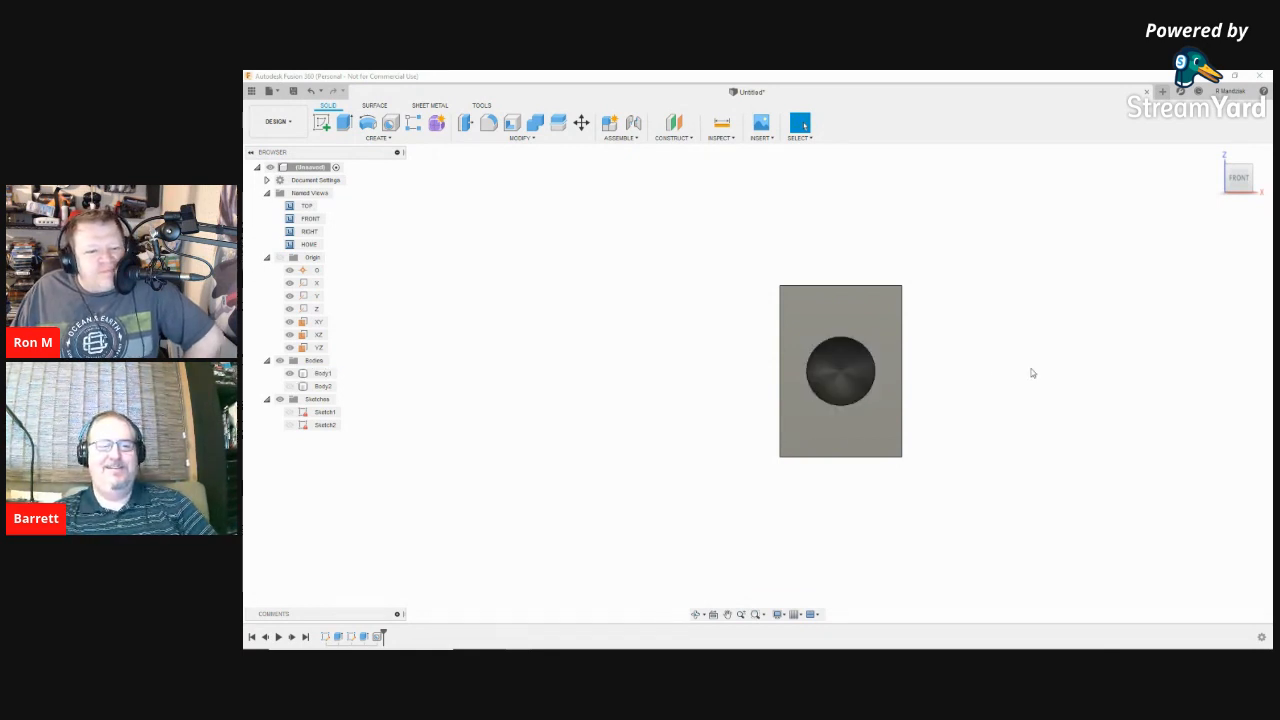
# Step: Undo the hole using Undo in the right-click marking menu
pyautogui.rightClick(1073, 400)
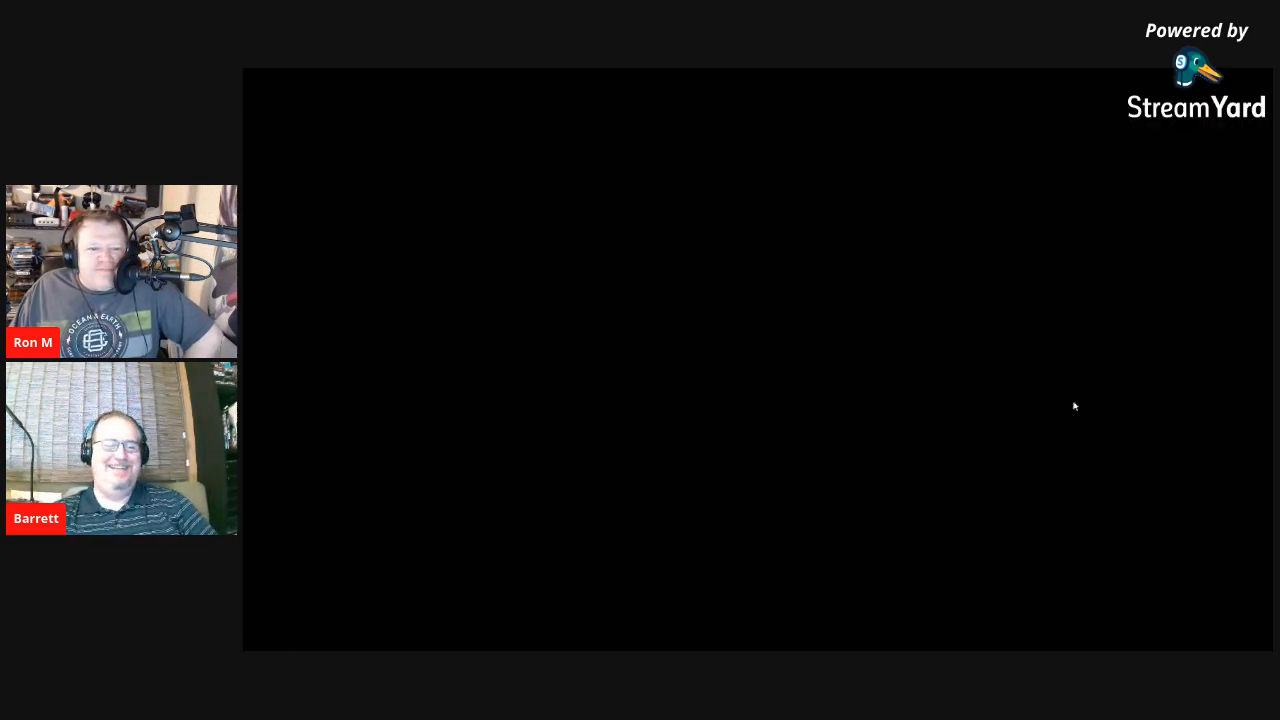
pyautogui.click(1049, 406)
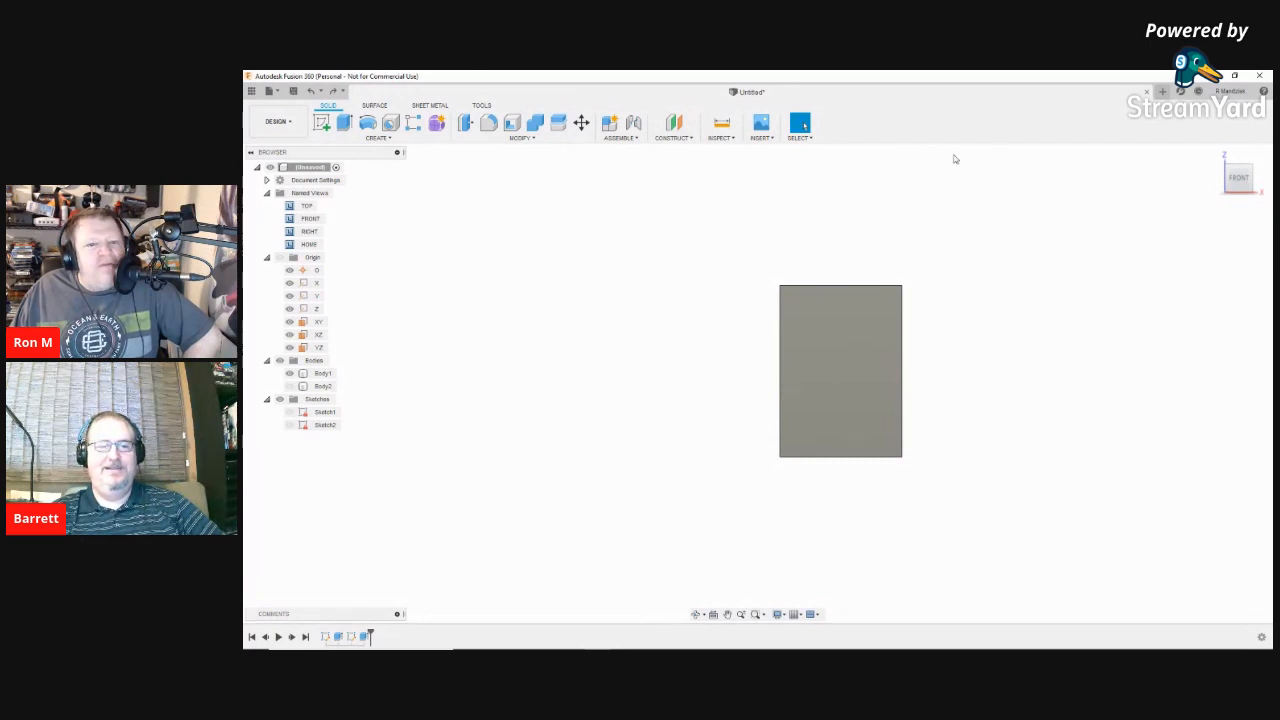
# Step: Undo twice to remove the cylinder body, then start a hole on the front face and cancel it
pyautogui.click(311, 91)
pyautogui.click(311, 91)
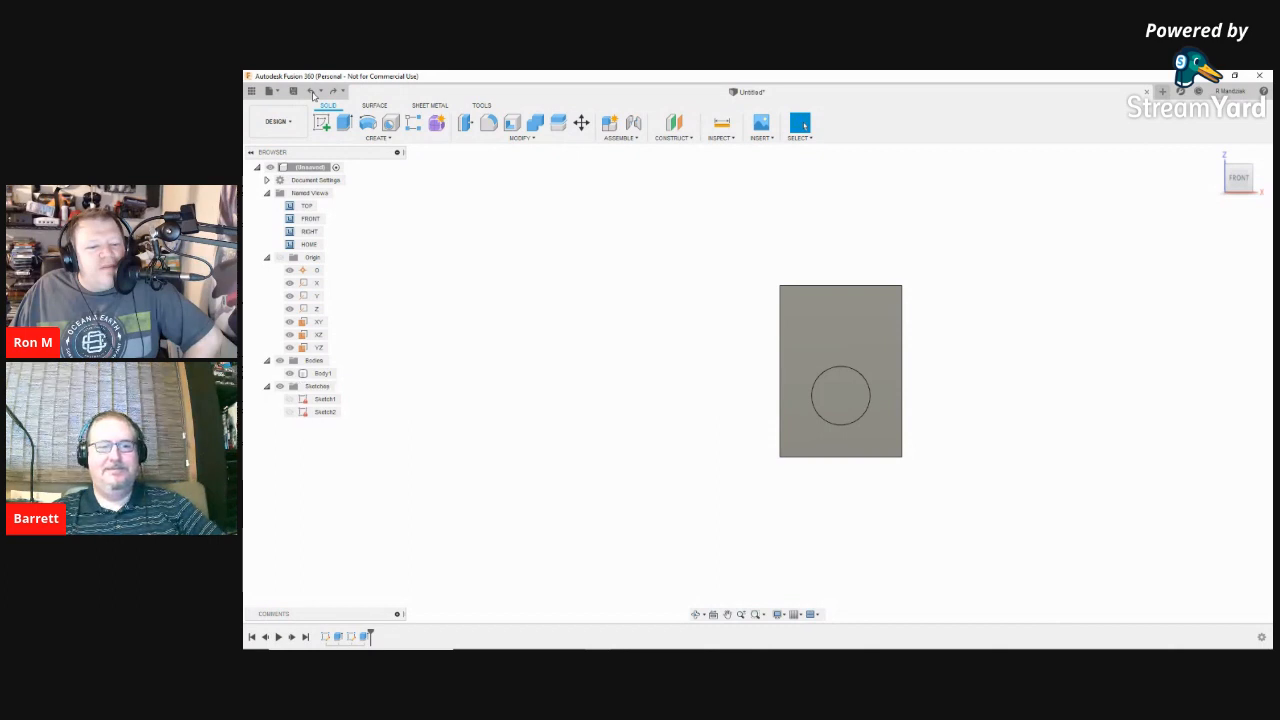
pyautogui.click(848, 401)
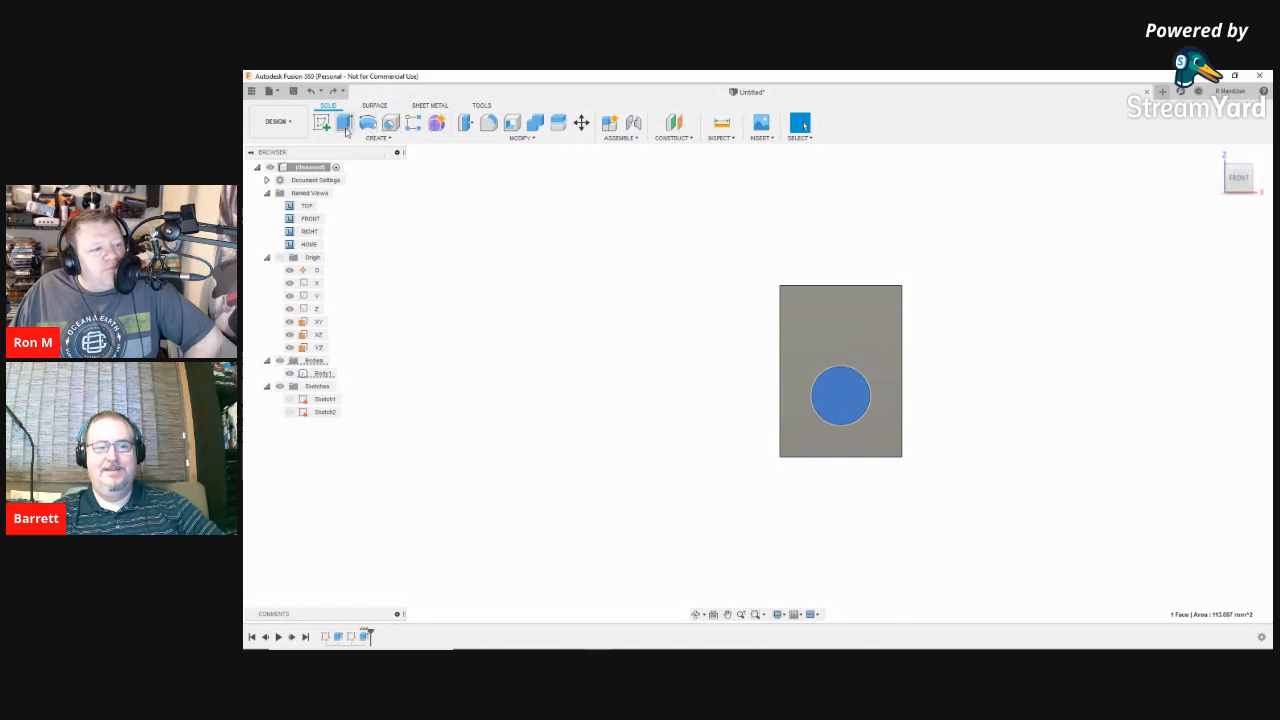
pyautogui.click(885, 334)
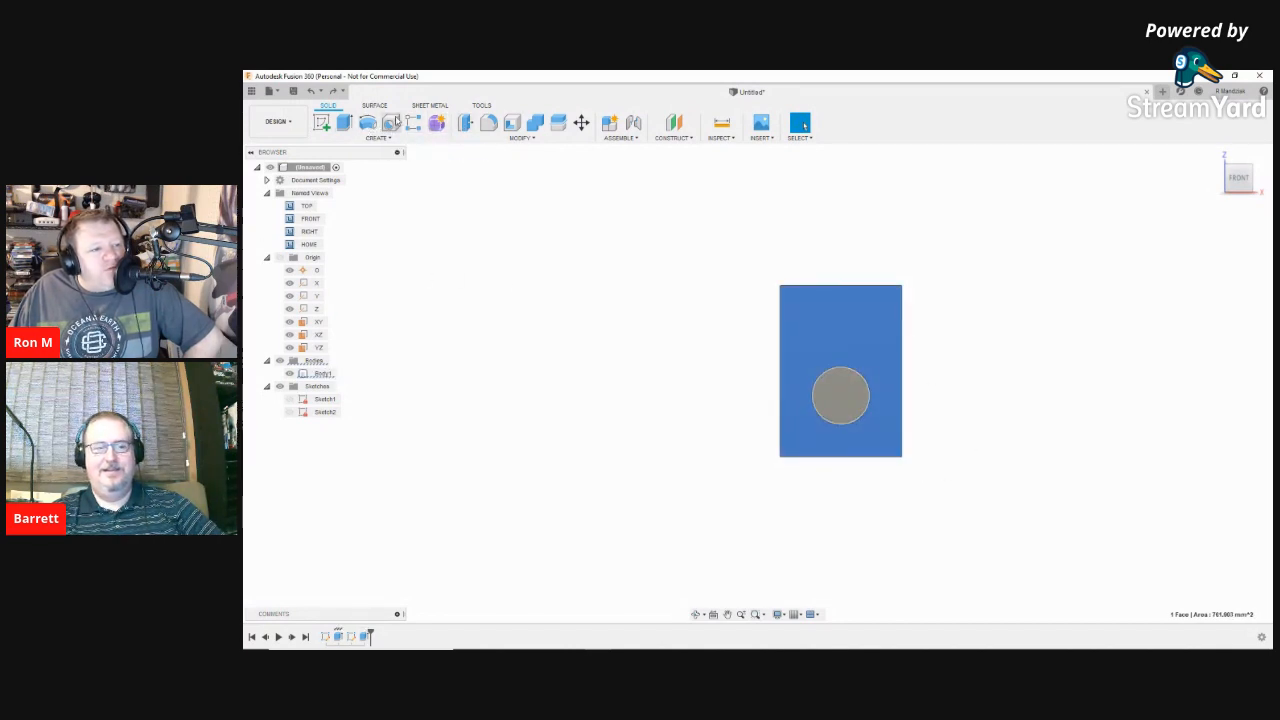
pyautogui.click(390, 122)
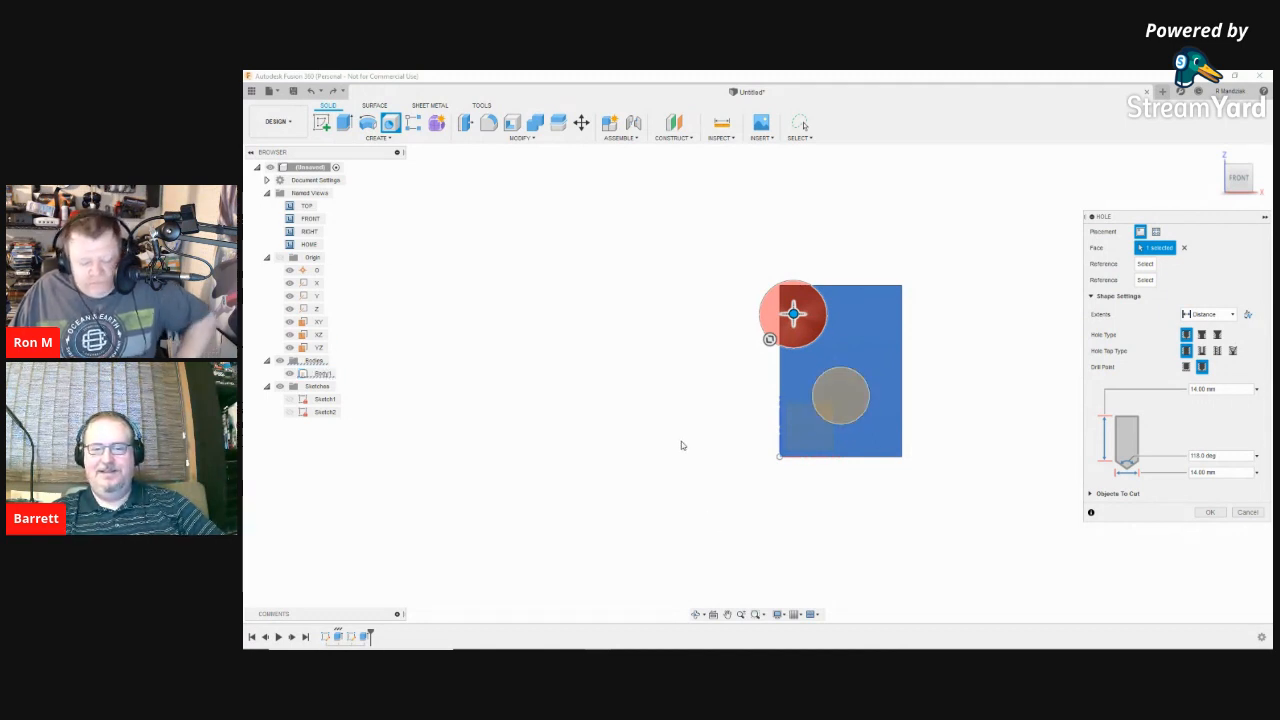
pyautogui.press('Escape')
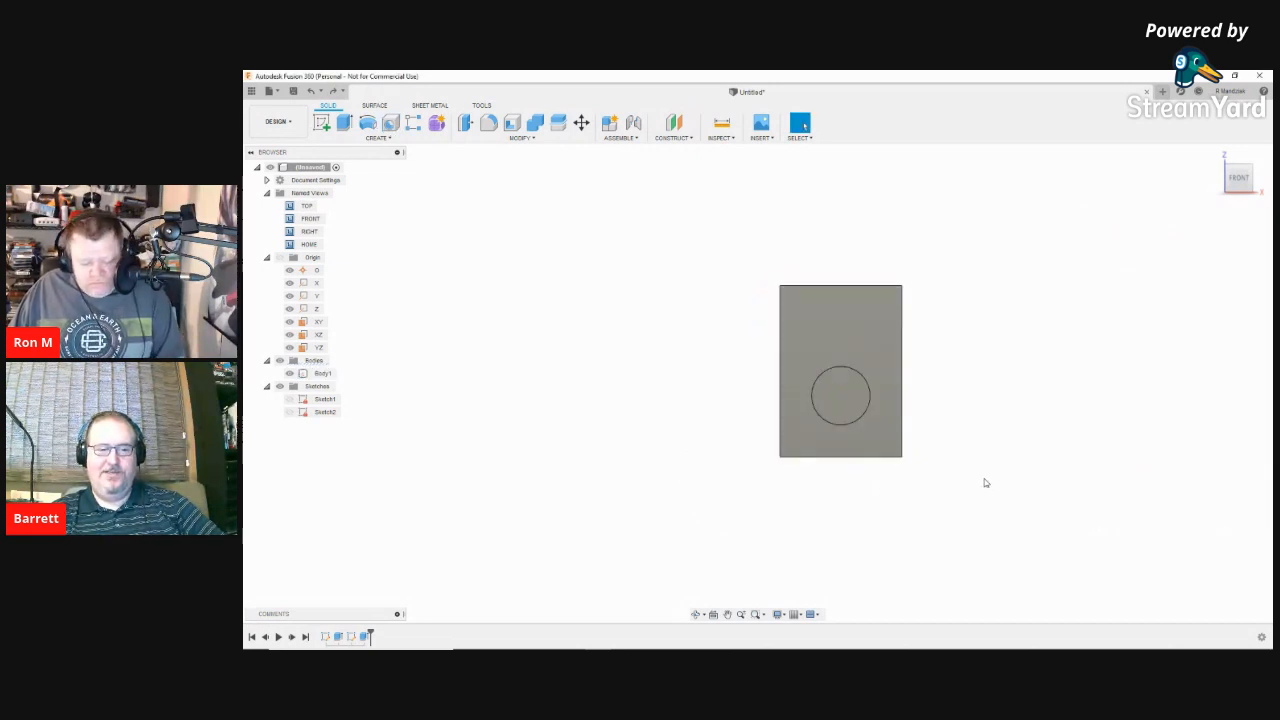
# Step: Redo twice to restore the cylinder as Body2 and hide it again
pyautogui.moveTo(994, 466); pyautogui.dragTo(915, 493, button='middle')
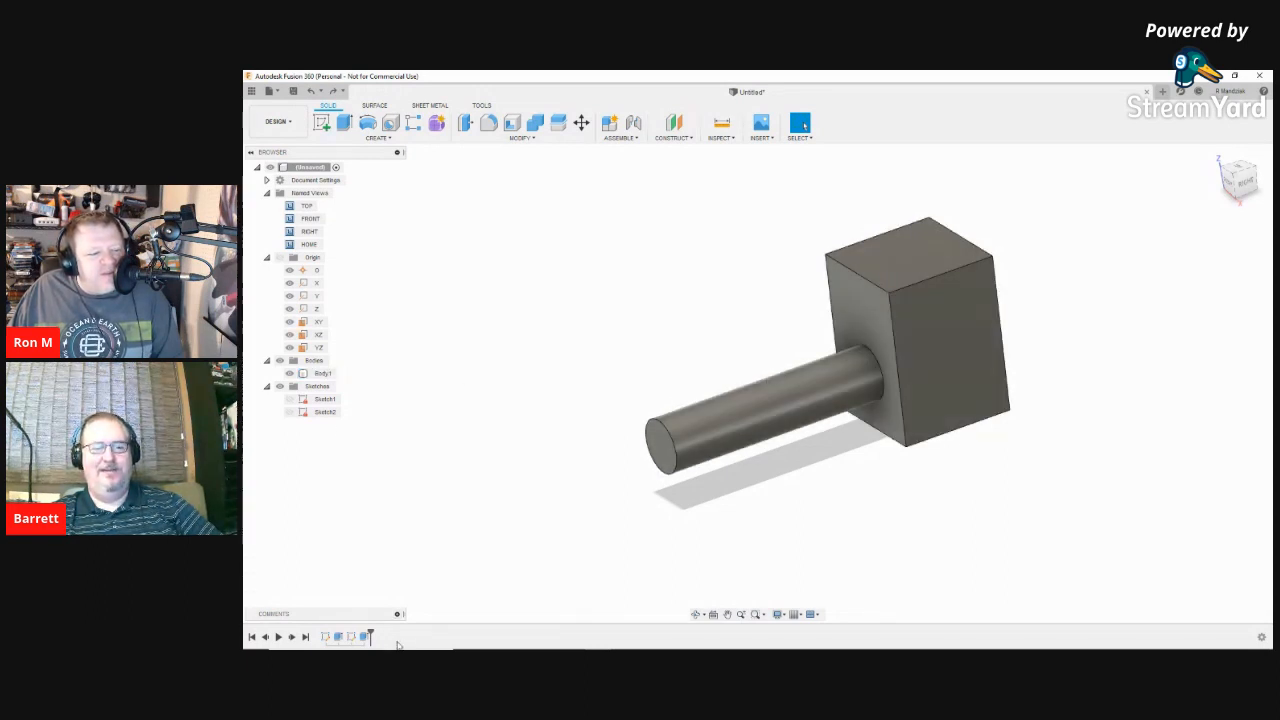
pyautogui.rightClick(363, 637)
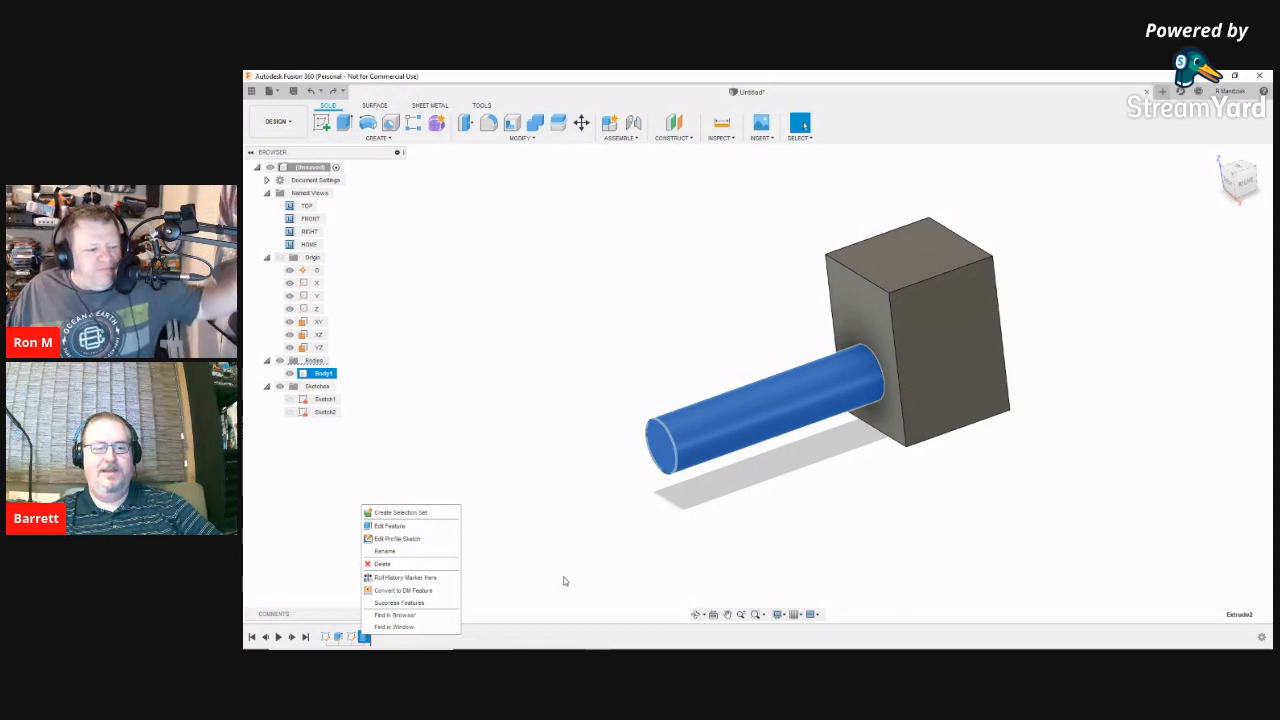
pyautogui.click(602, 579)
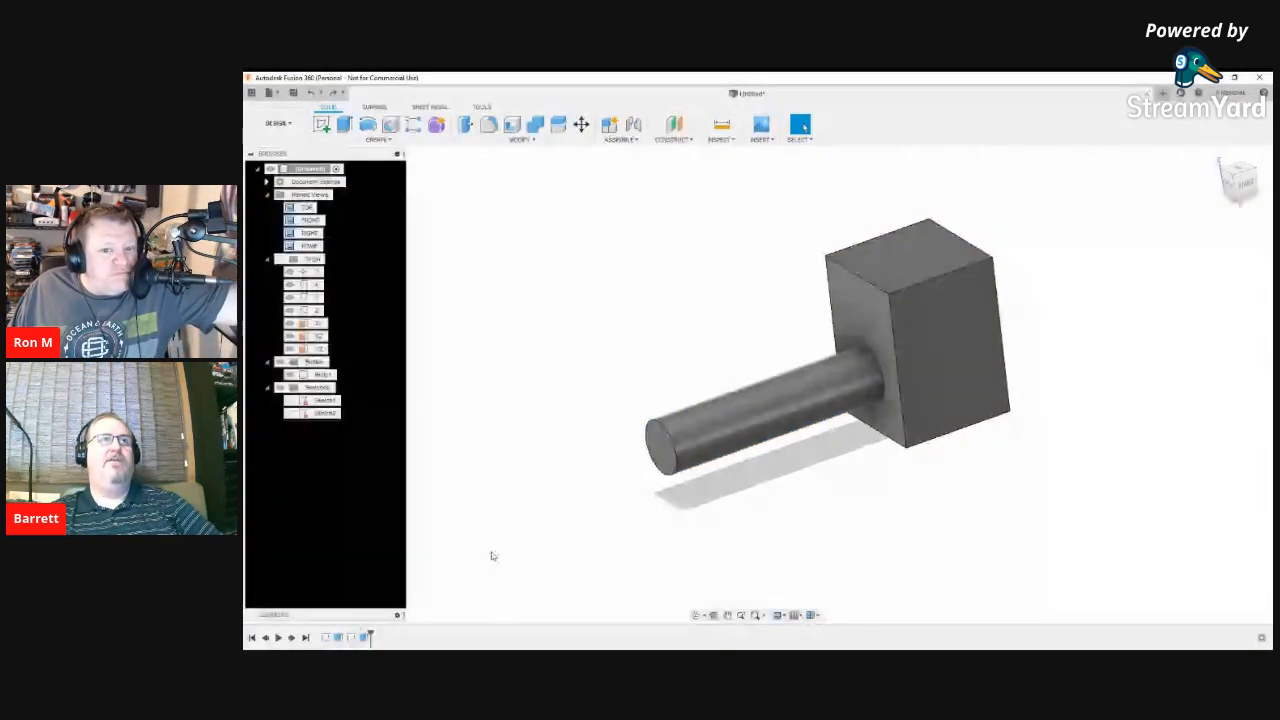
pyautogui.click(333, 92)
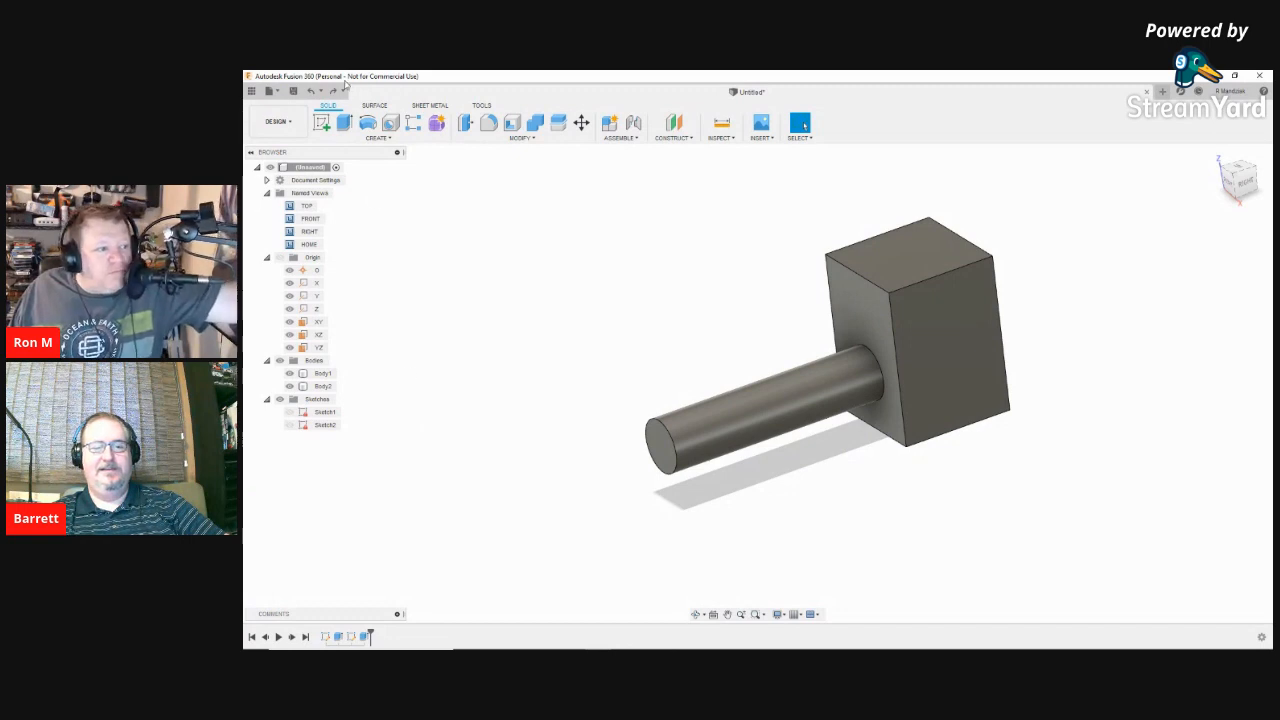
pyautogui.click(333, 91)
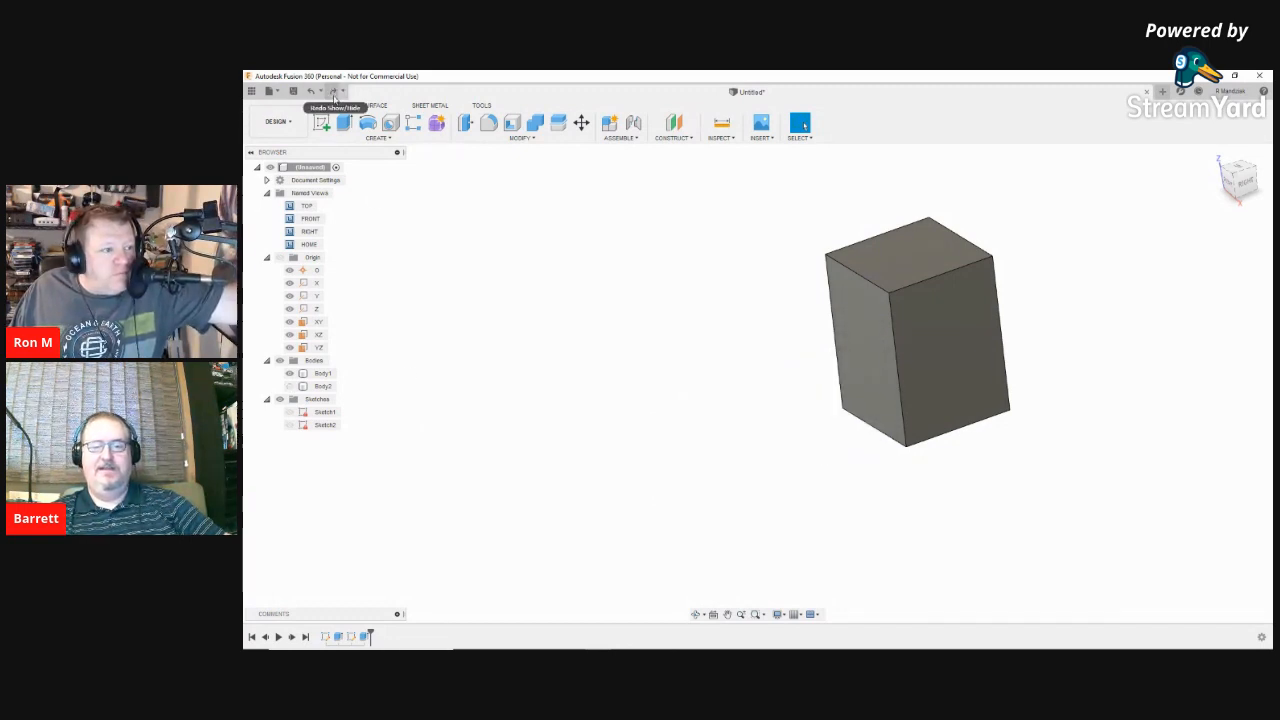
# Step: Switch to the FRONT view, then orbit and zoom to show the block in 3-D
pyautogui.rightClick(762, 523)
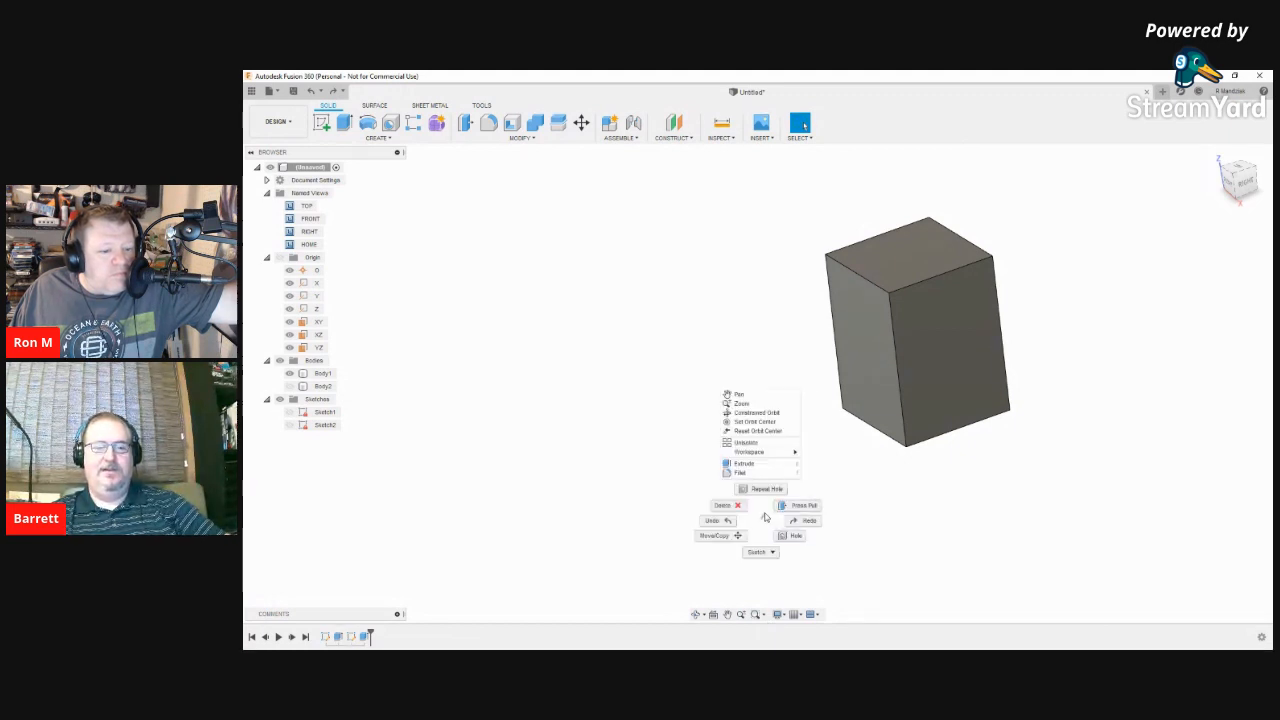
pyautogui.click(771, 517)
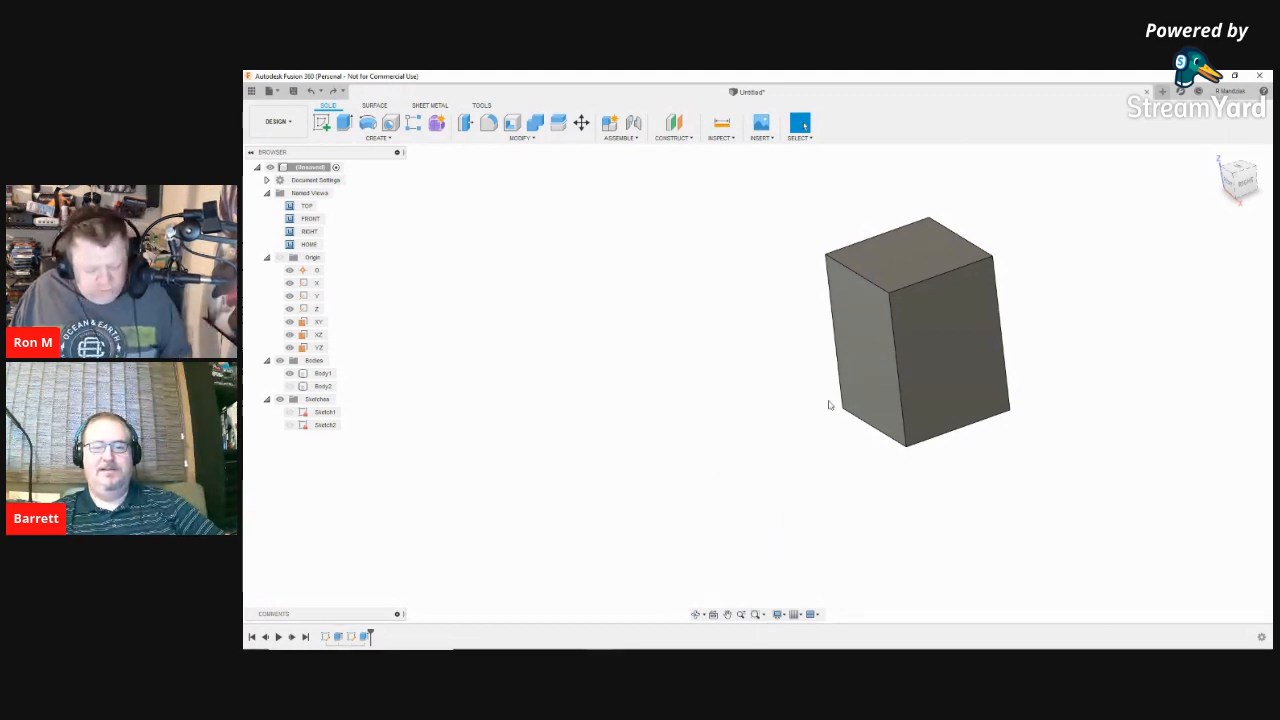
pyautogui.keyDown('shift'); pyautogui.moveTo(834, 402); pyautogui.dragTo(899, 378, button='middle'); pyautogui.keyUp('shift')
pyautogui.click(937, 347)
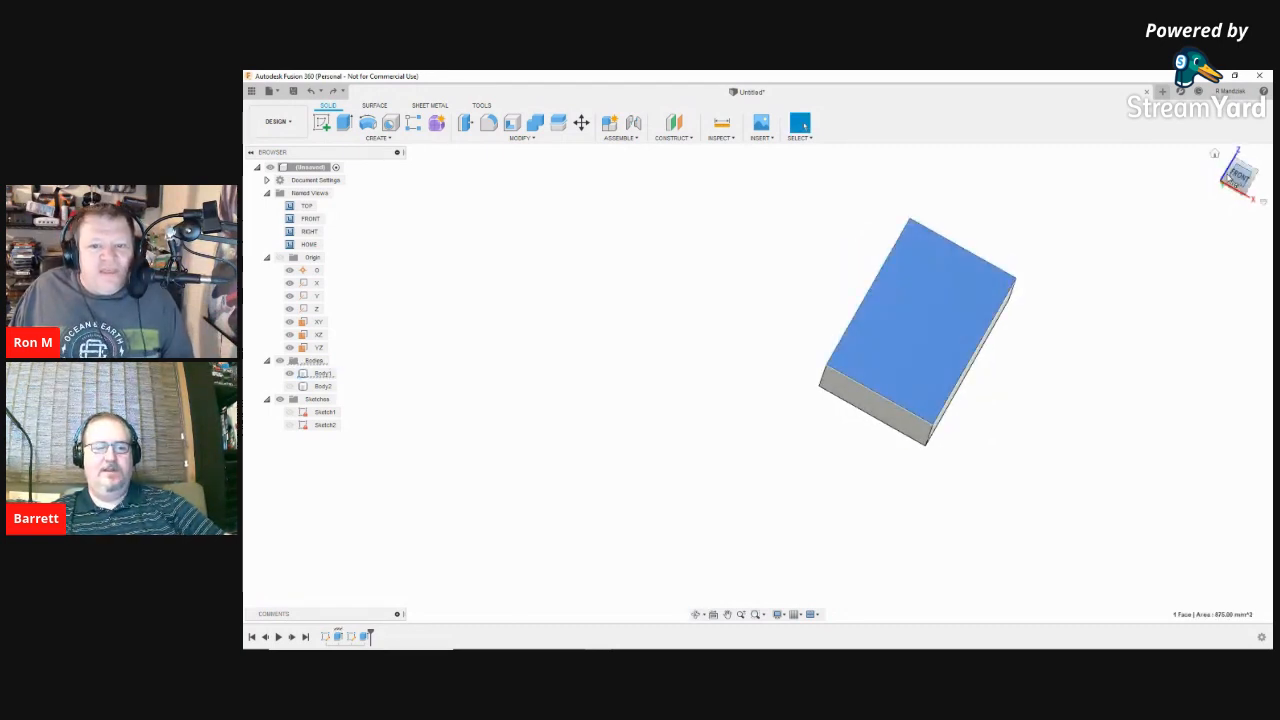
pyautogui.click(1238, 176)
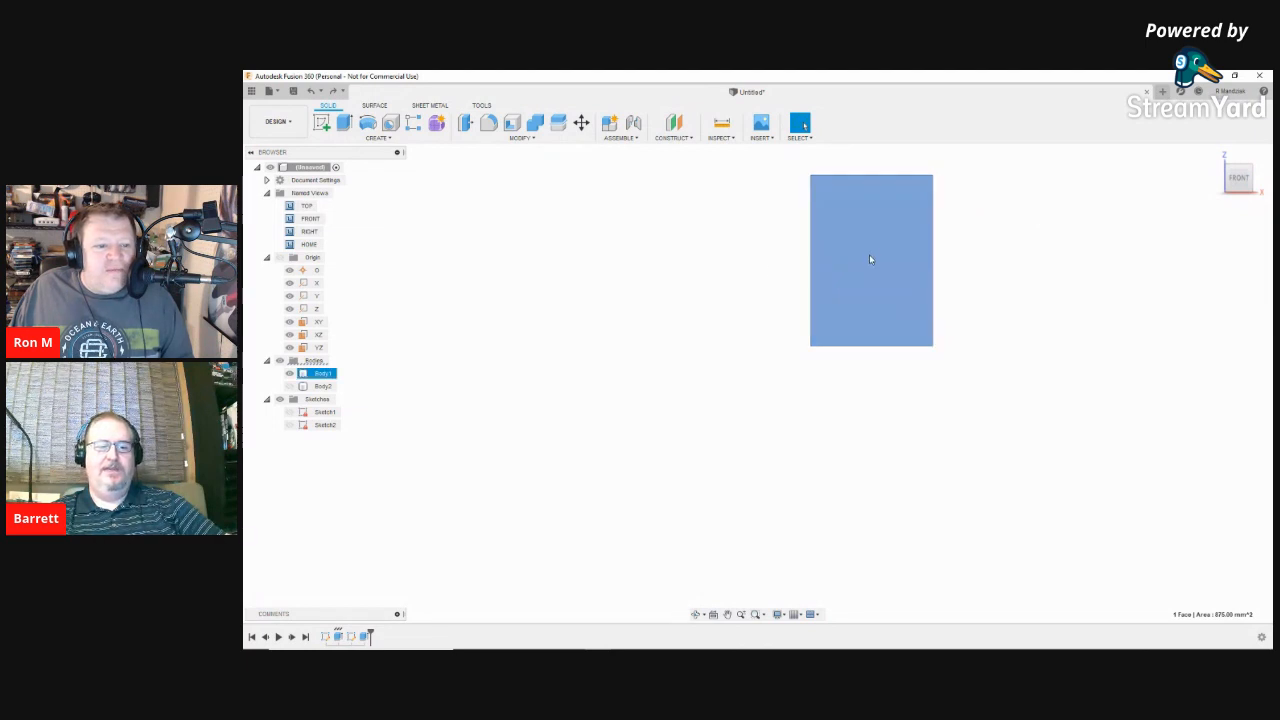
pyautogui.keyDown('shift'); pyautogui.moveTo(989, 397); pyautogui.dragTo(982, 423, button='middle'); pyautogui.keyUp('shift')
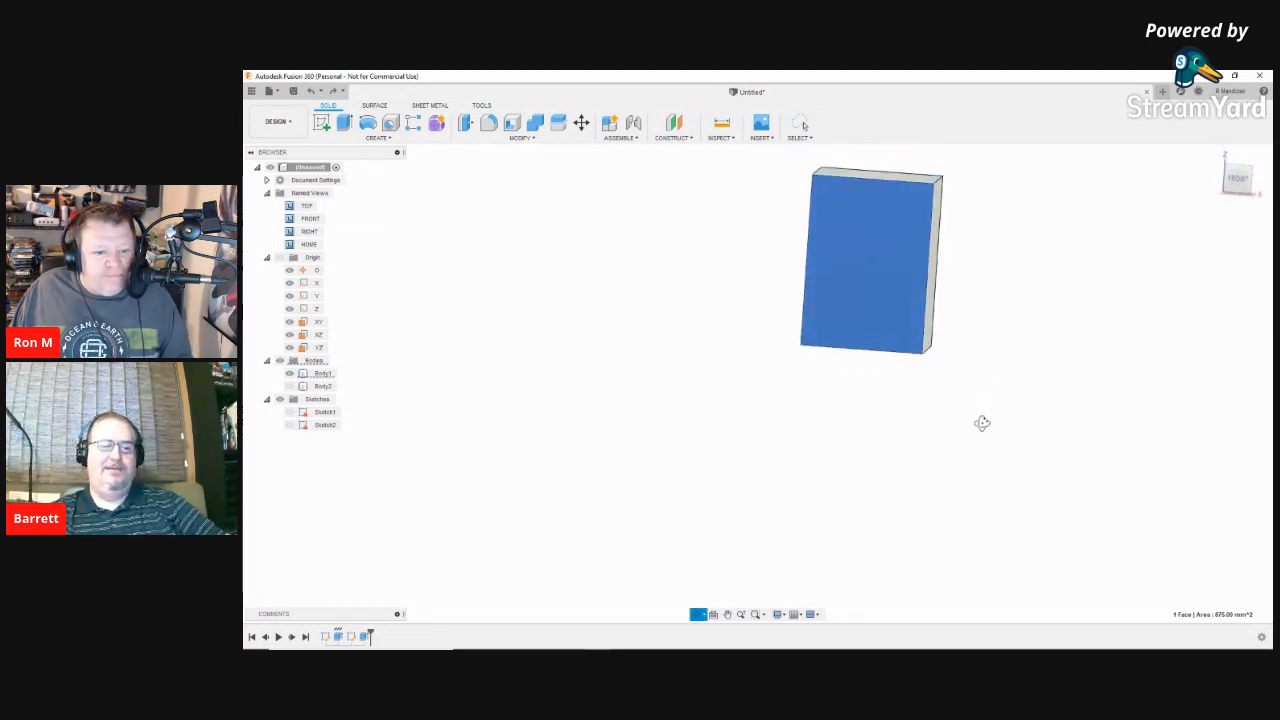
pyautogui.scroll(1, 998, 335)
pyautogui.scroll(-3, 999, 340)
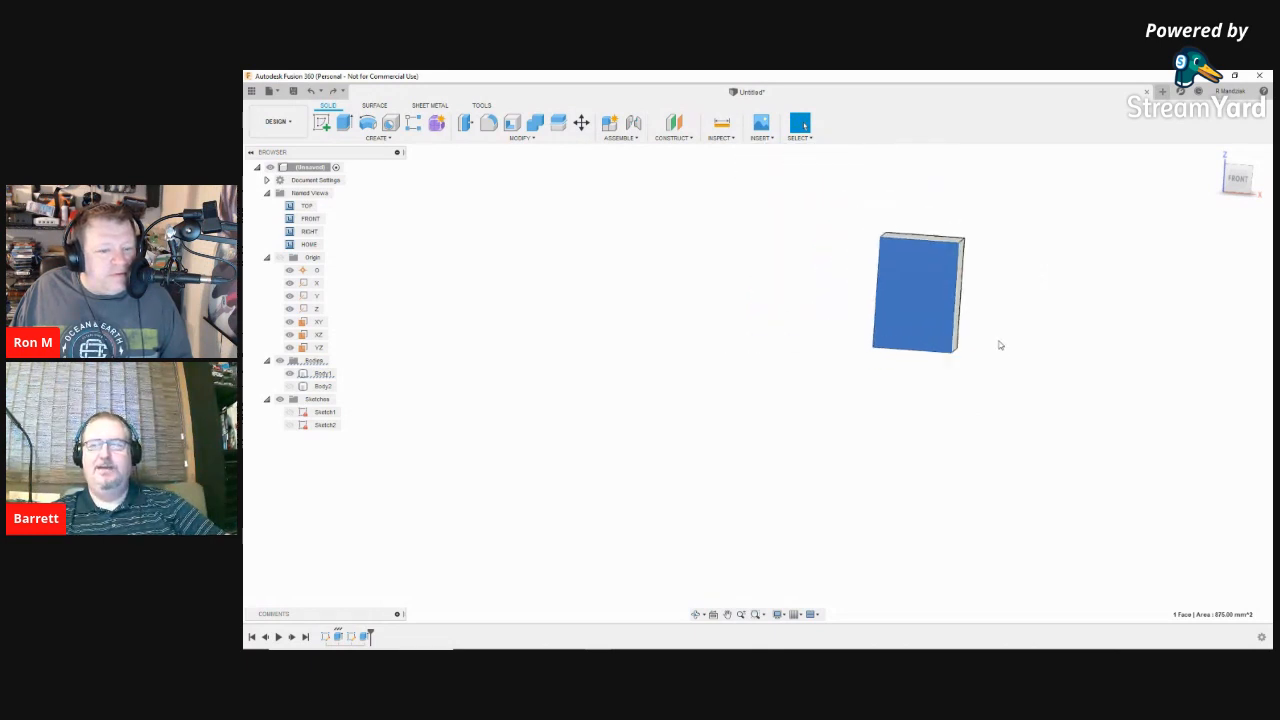
pyautogui.scroll(2, 999, 345)
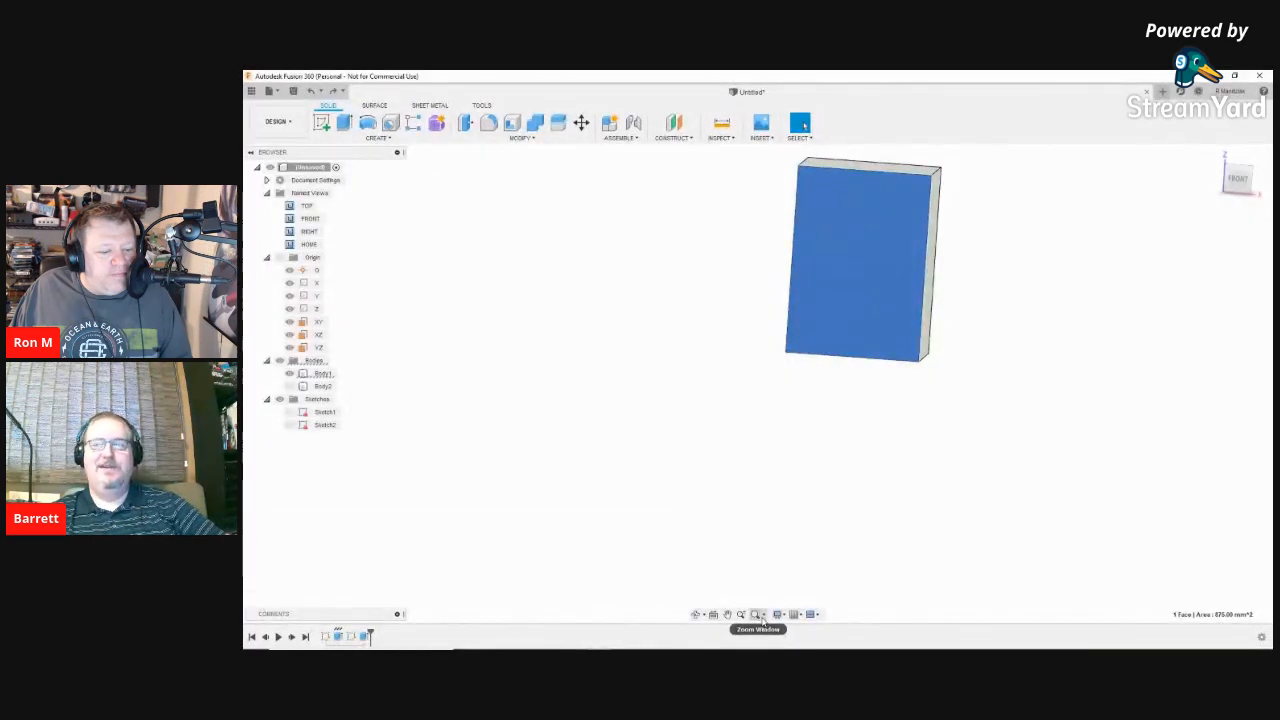
# Step: Use Zoom Window to box-zoom into the empty area below-right of the block, then exit it
pyautogui.click(761, 615)
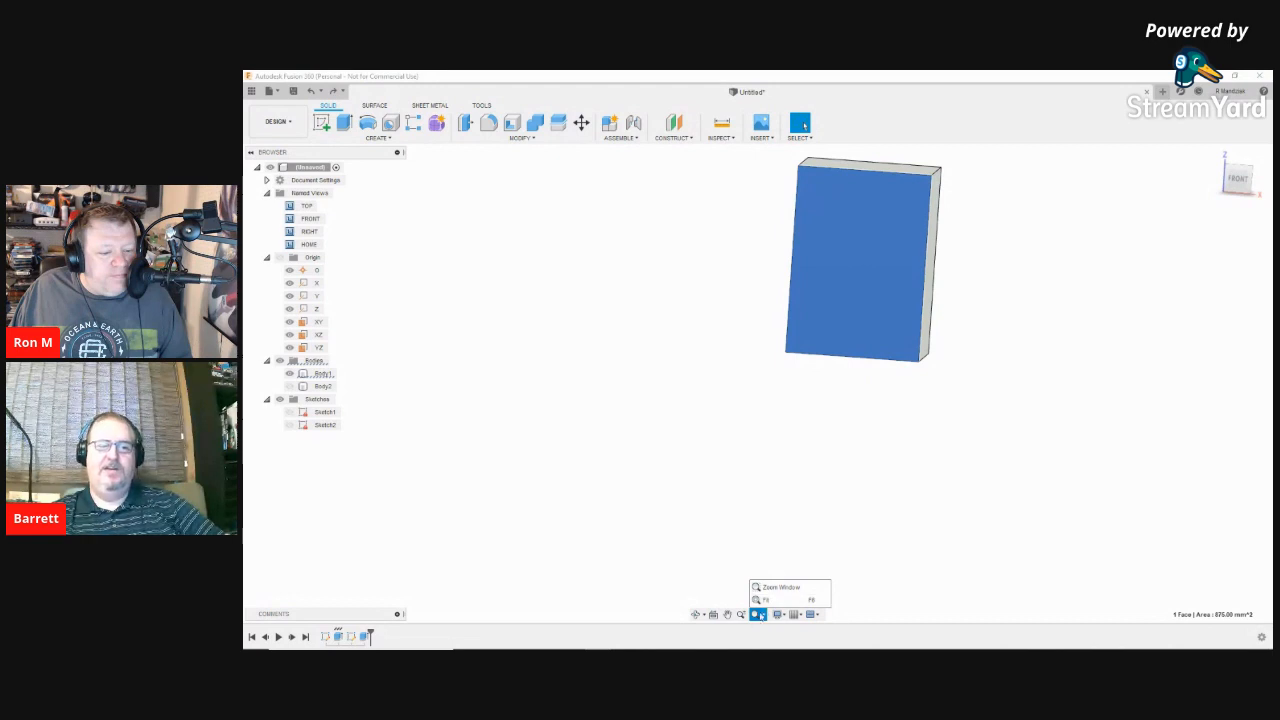
pyautogui.click(741, 614)
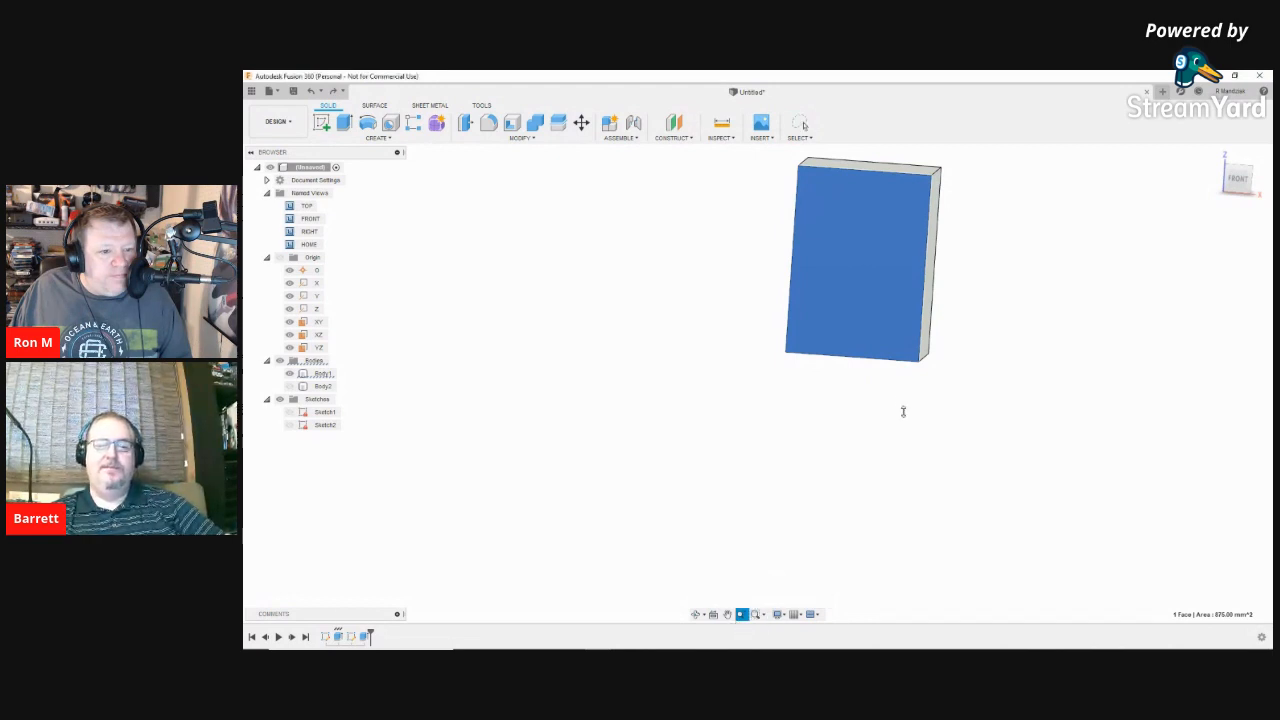
pyautogui.scroll(-2, 965, 501)
pyautogui.scroll(2, 965, 501)
pyautogui.scroll(-1, 954, 512)
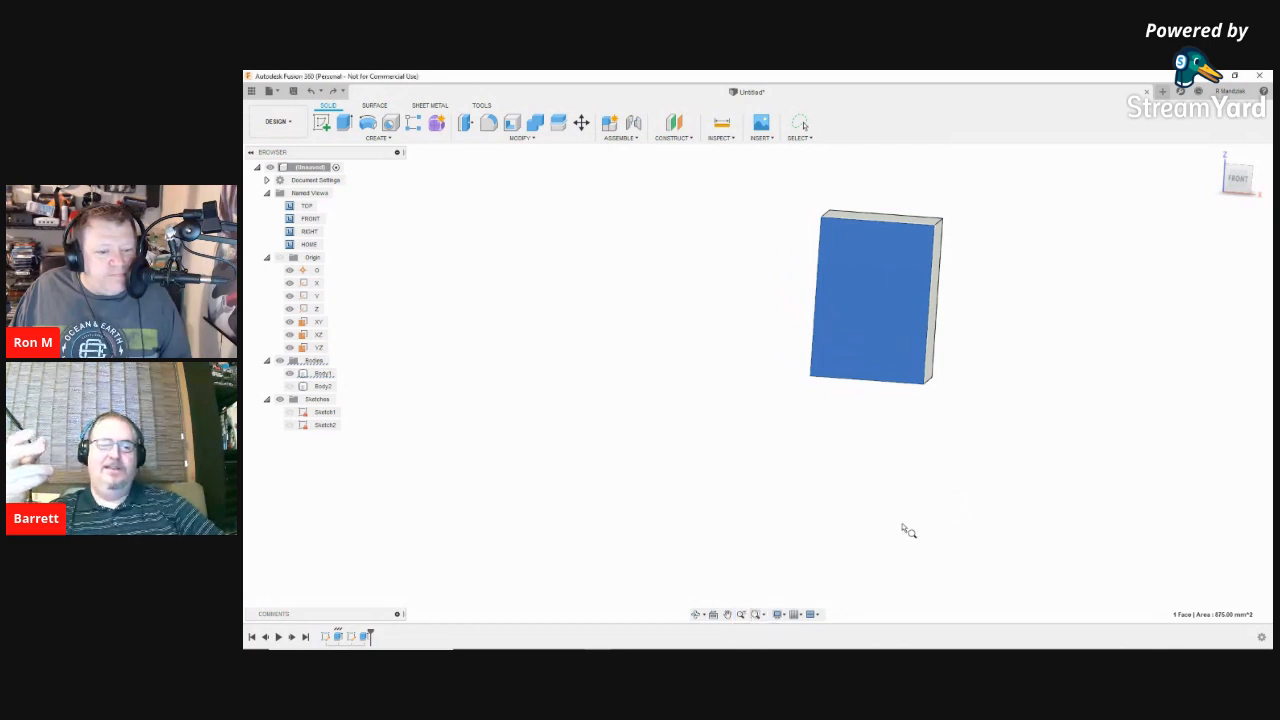
pyautogui.moveTo(909, 531); pyautogui.dragTo(1018, 415)
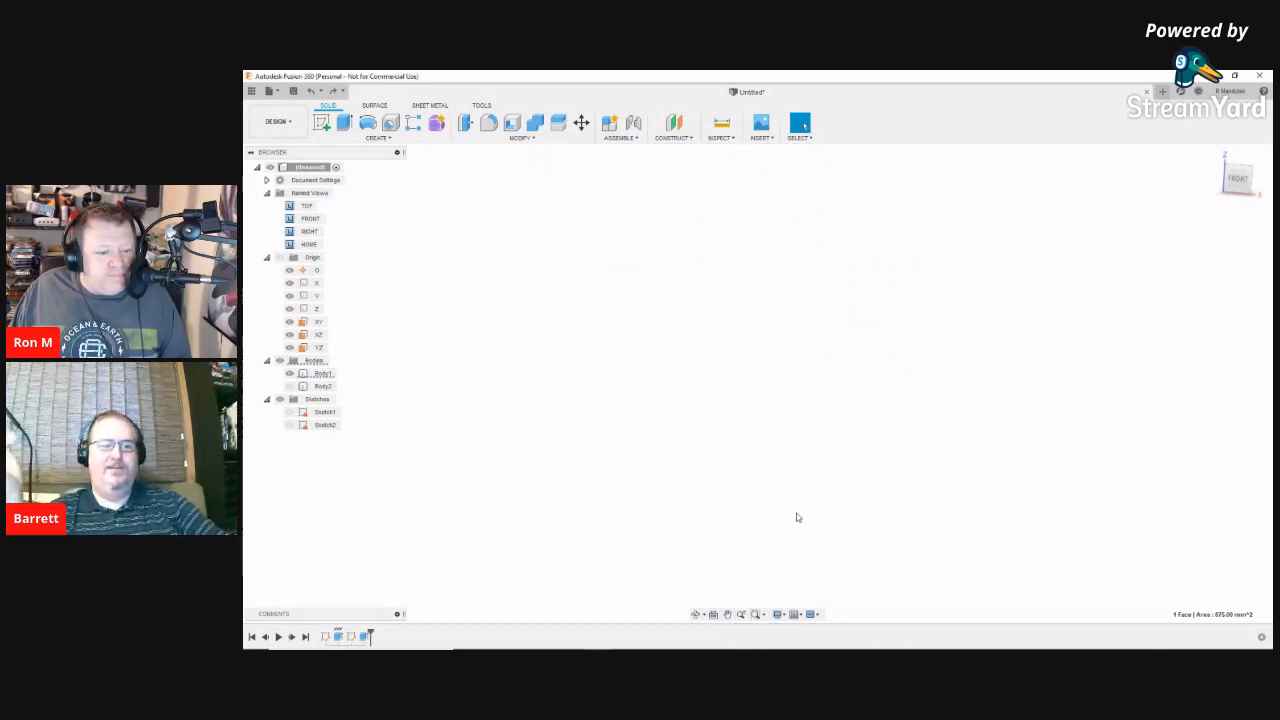
pyautogui.click(741, 614)
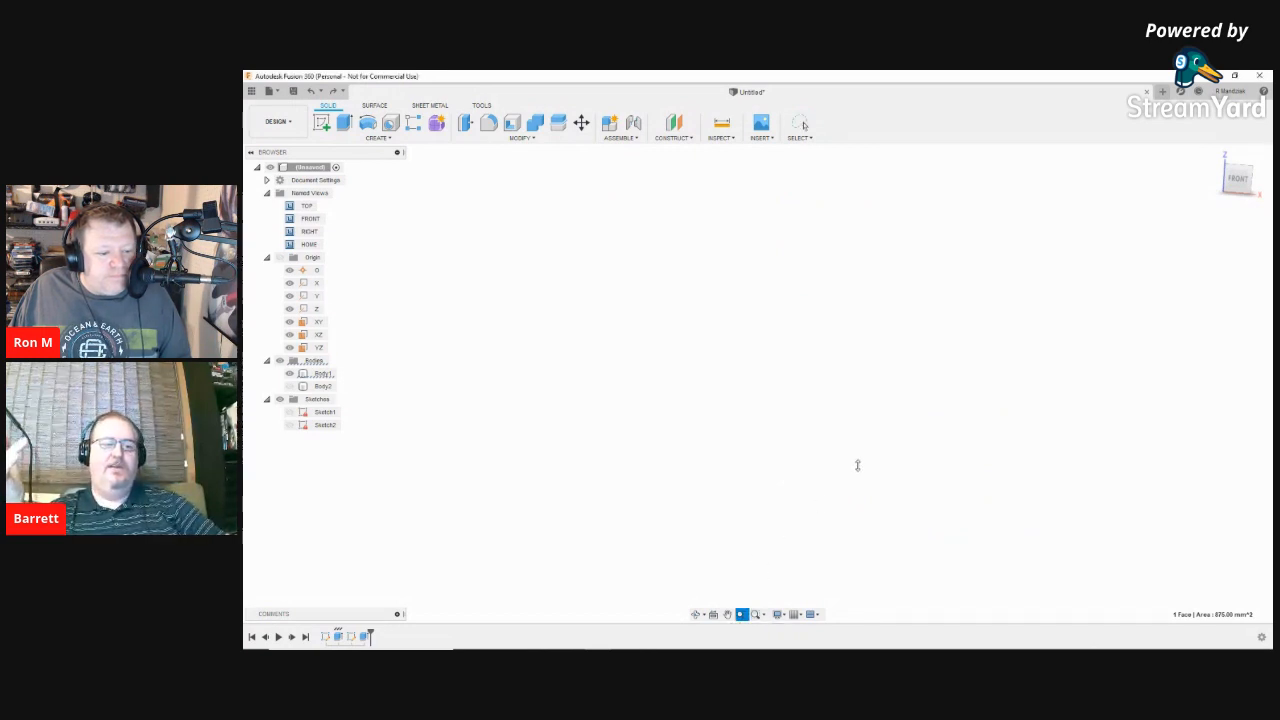
pyautogui.press('Escape')
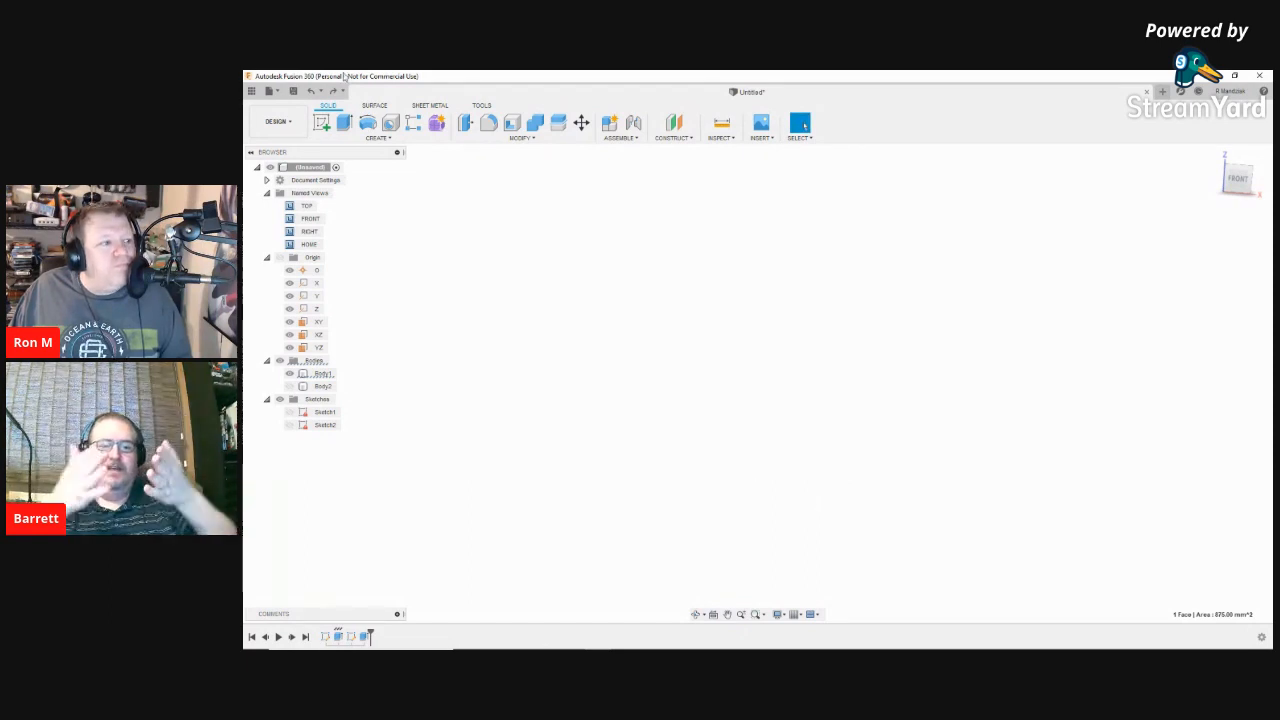
pyautogui.click(312, 92)
pyautogui.click(312, 92)
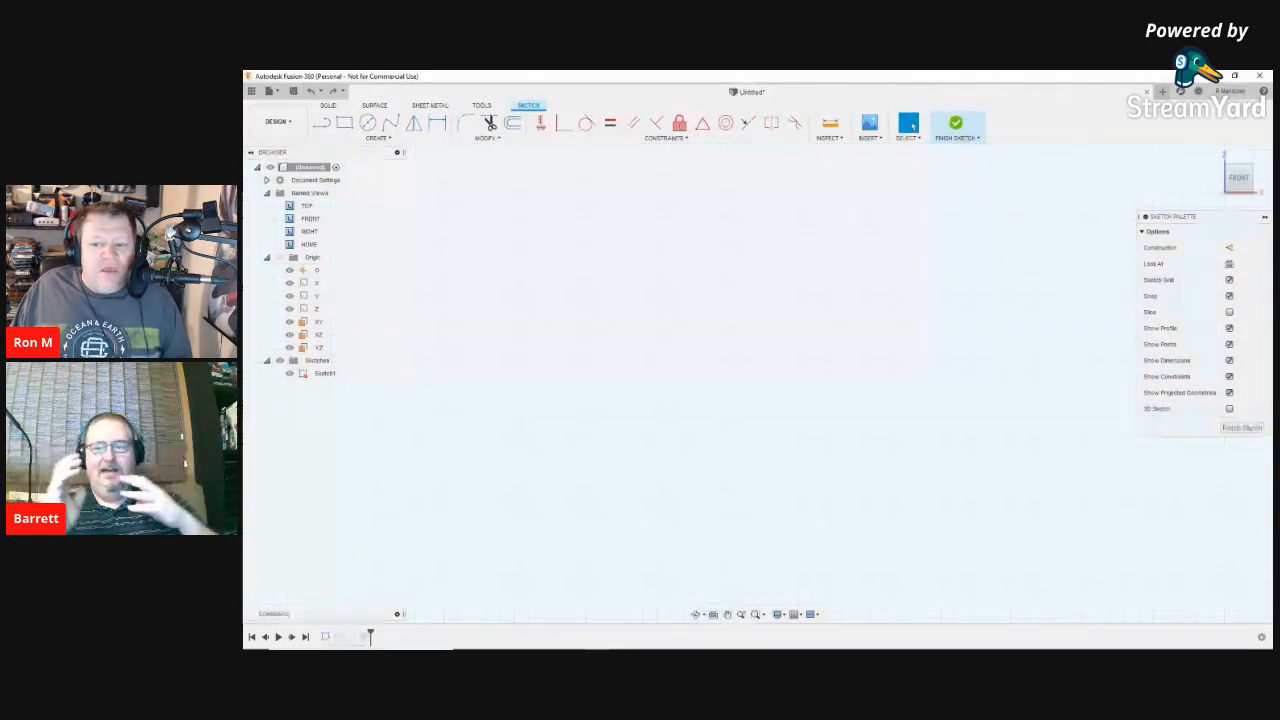
pyautogui.click(333, 92)
pyautogui.click(333, 92)
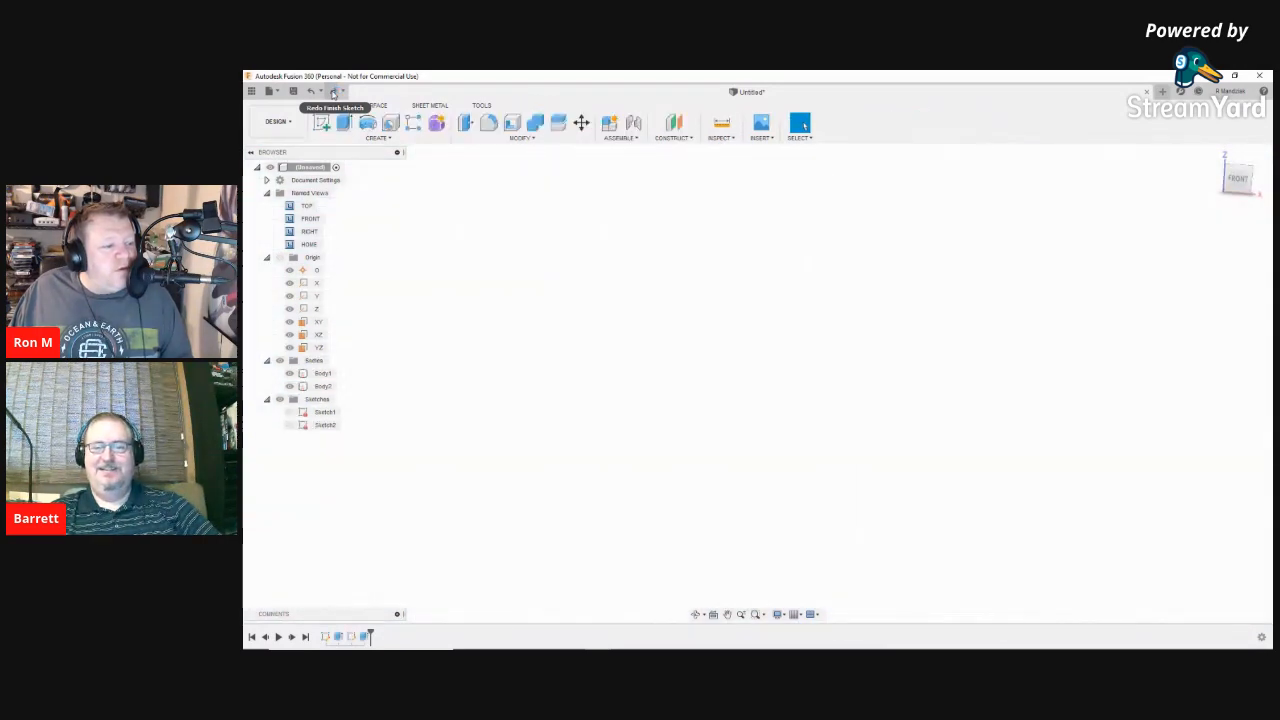
pyautogui.click(323, 373)
pyautogui.click(323, 386)
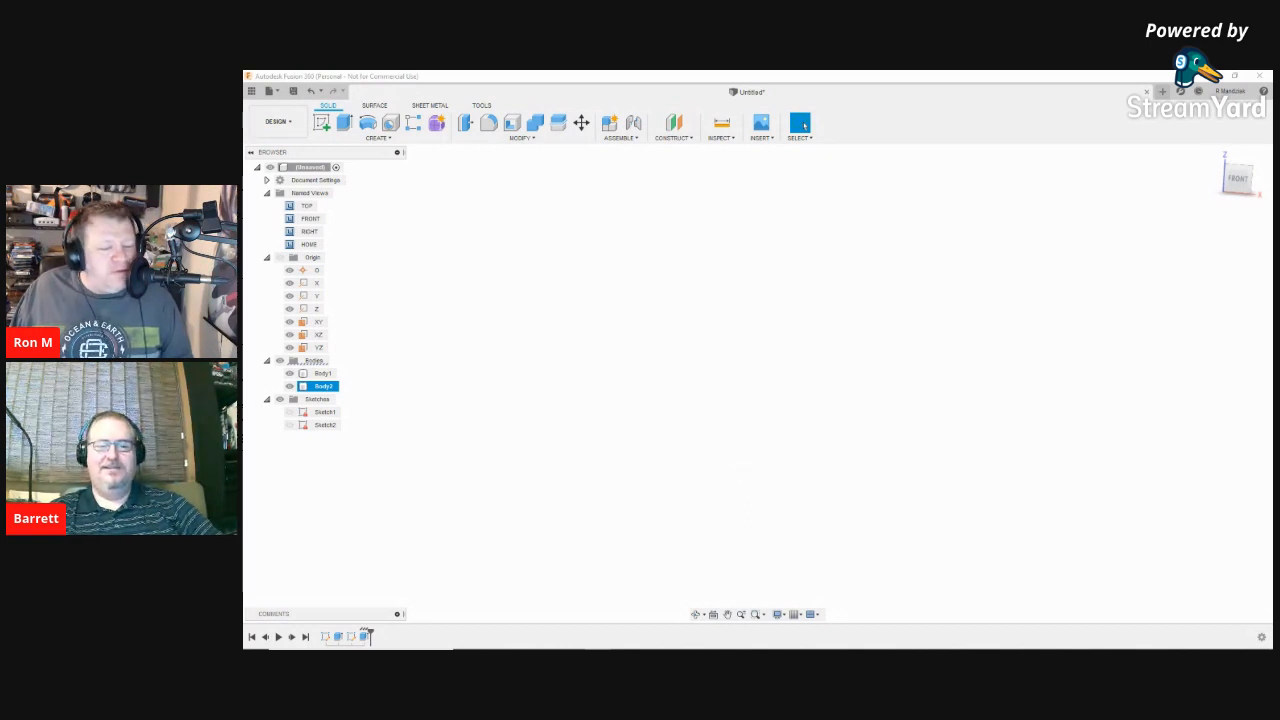
# Step: Return to the home isometric view and hide the cylinder Body2
pyautogui.click(1211, 158)
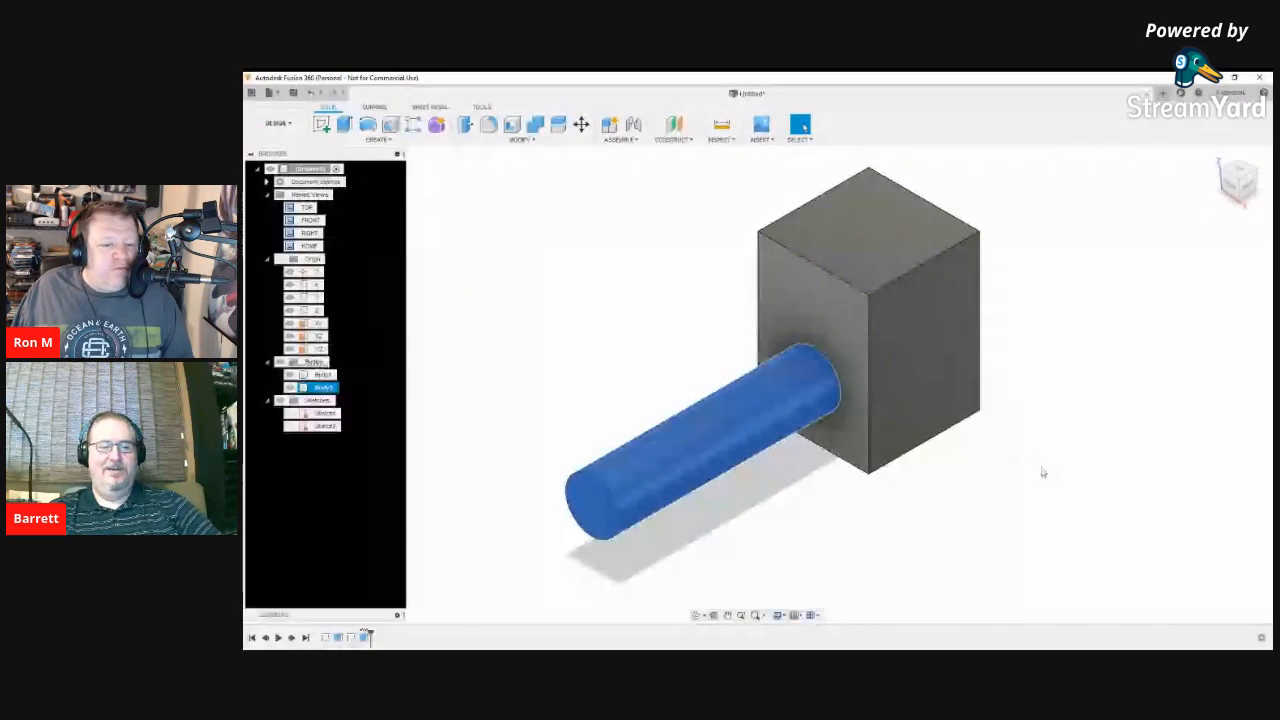
pyautogui.click(1019, 513)
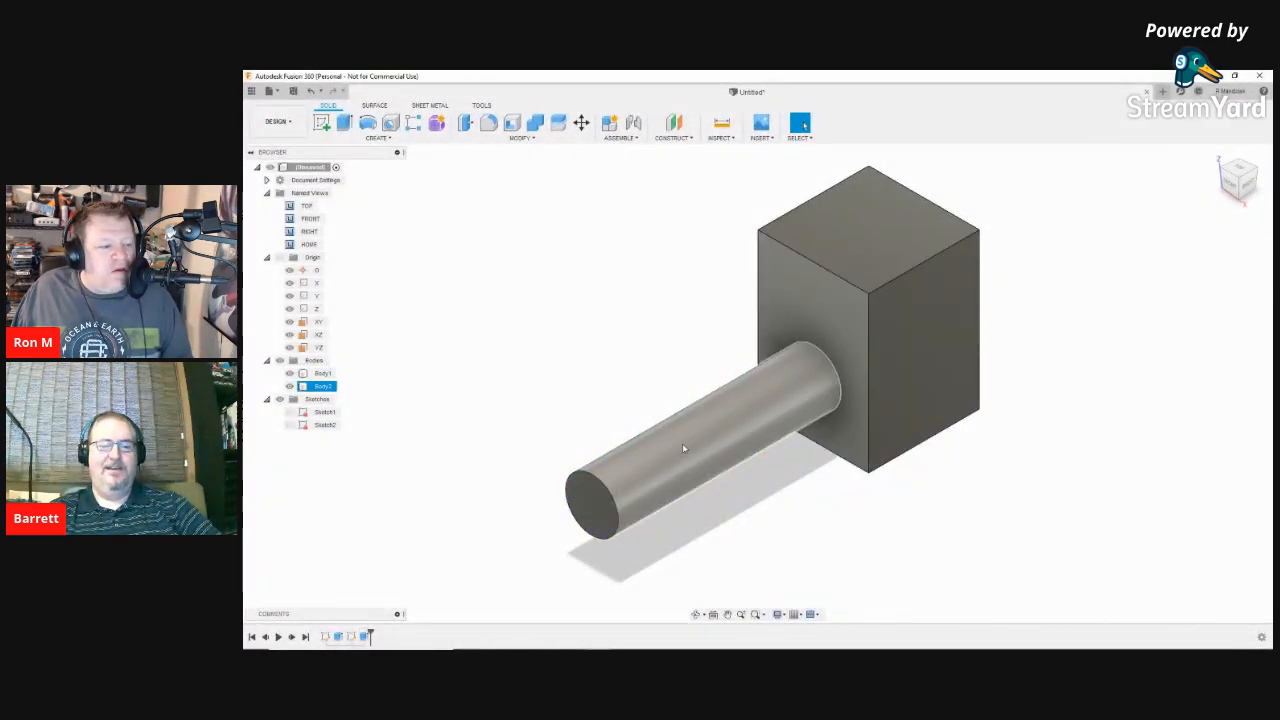
pyautogui.click(290, 386)
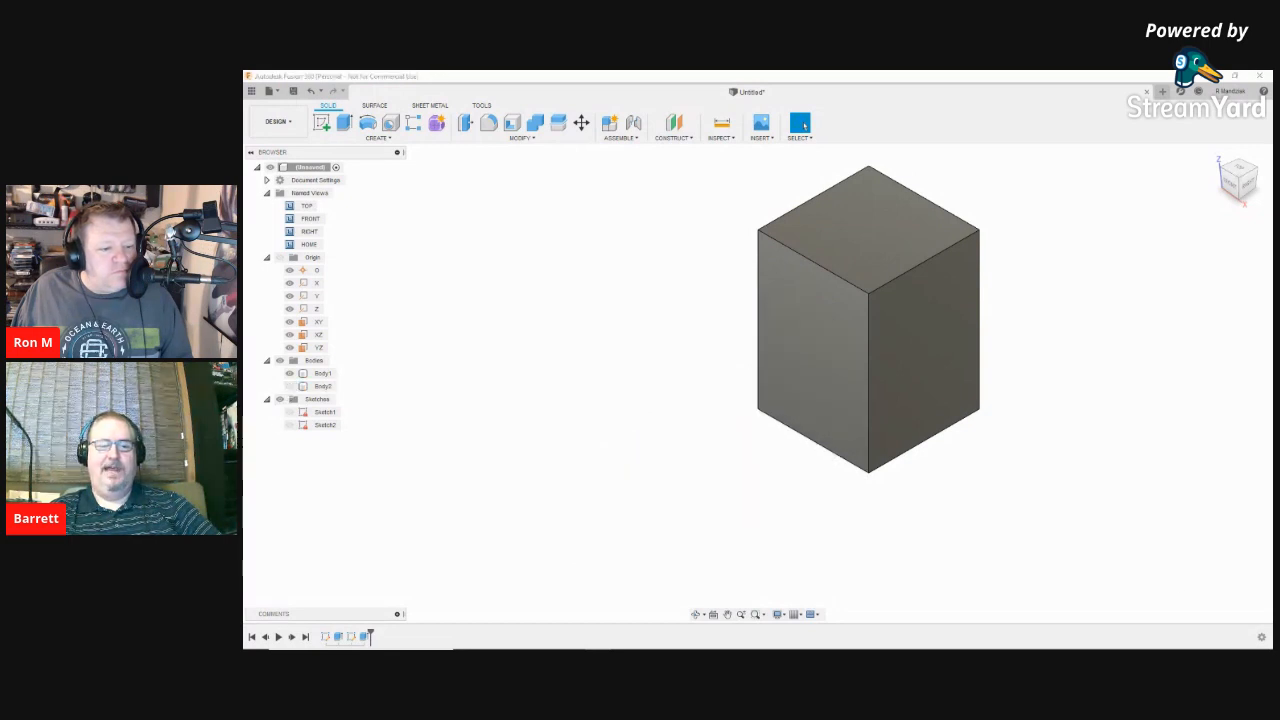
# Step: View the block straight on from the ViewCube FRONT face
pyautogui.click(824, 362)
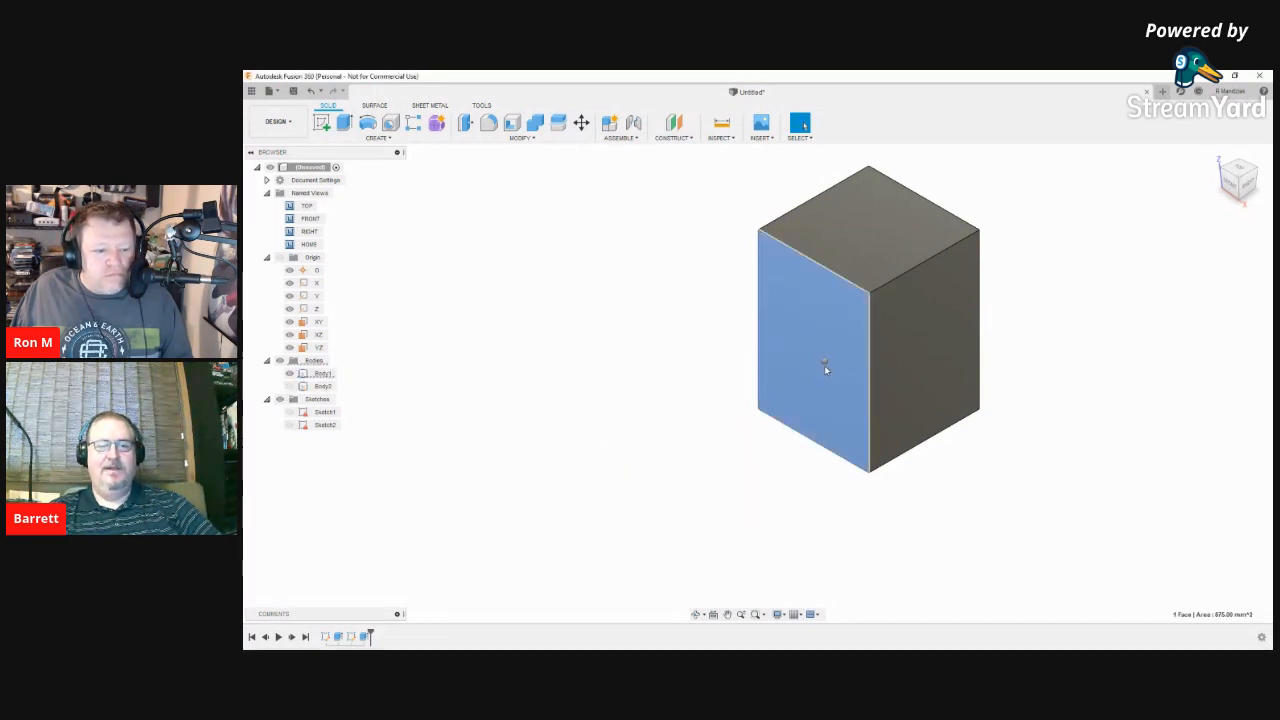
pyautogui.rightClick(825, 369)
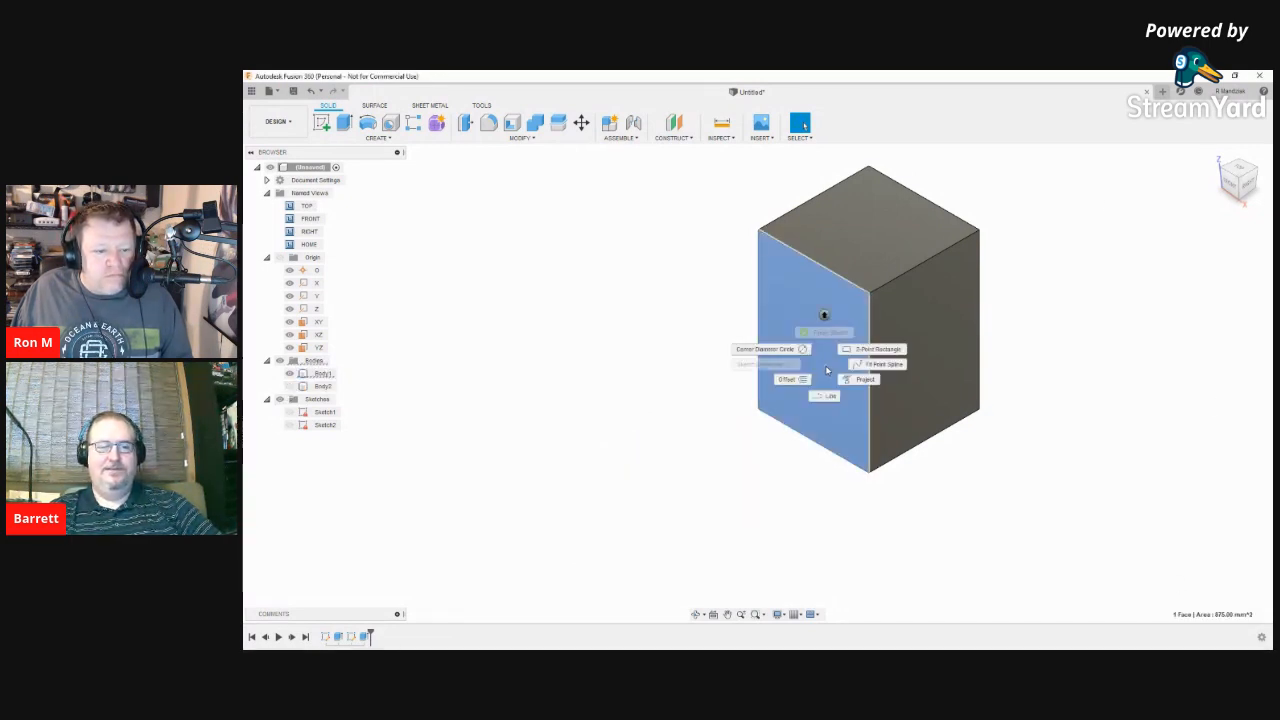
pyautogui.click(785, 367)
pyautogui.click(575, 341)
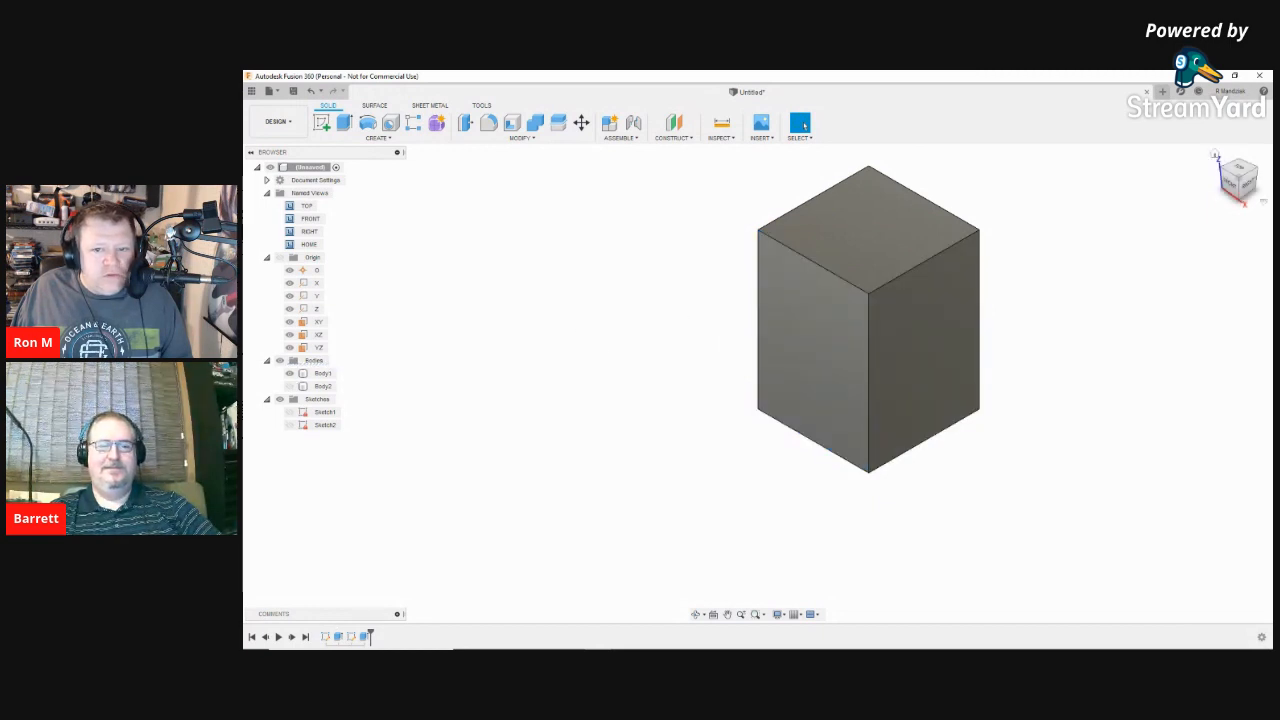
pyautogui.click(1221, 196)
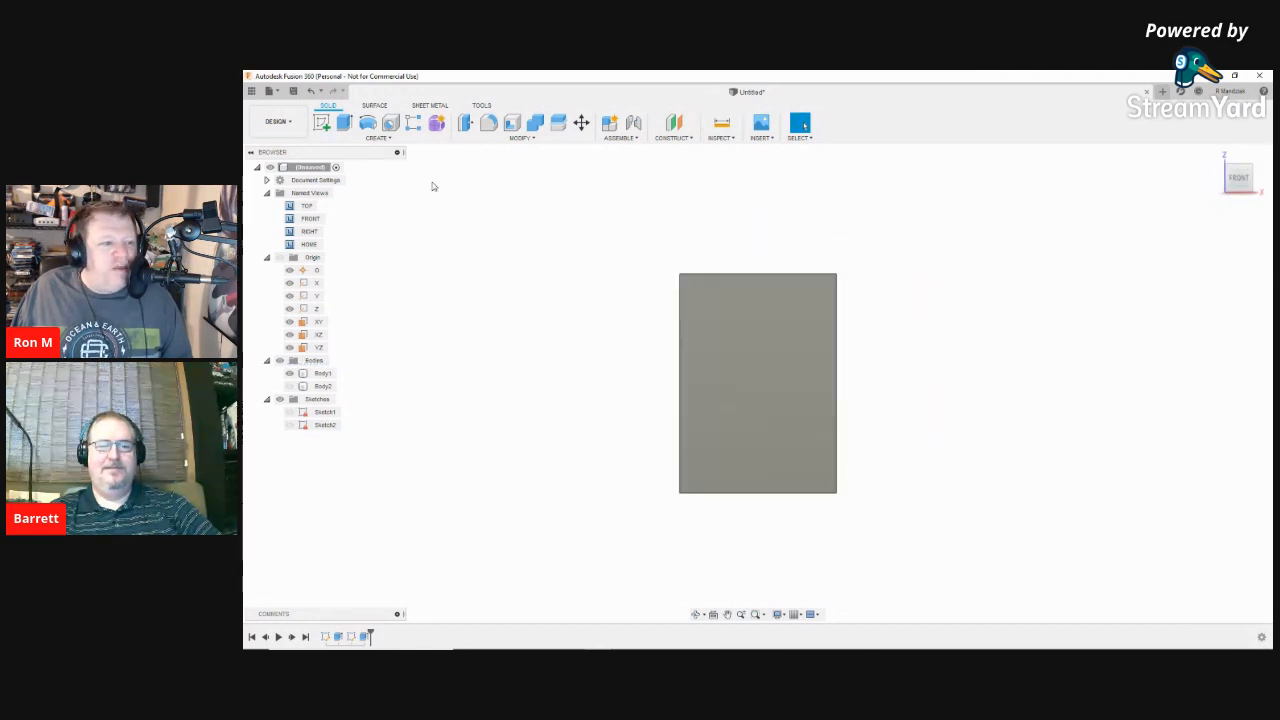
# Step: Drill a 14 mm hole in the front face, 12.5 mm from the right edge and 17.5 mm from the top
pyautogui.click(389, 124)
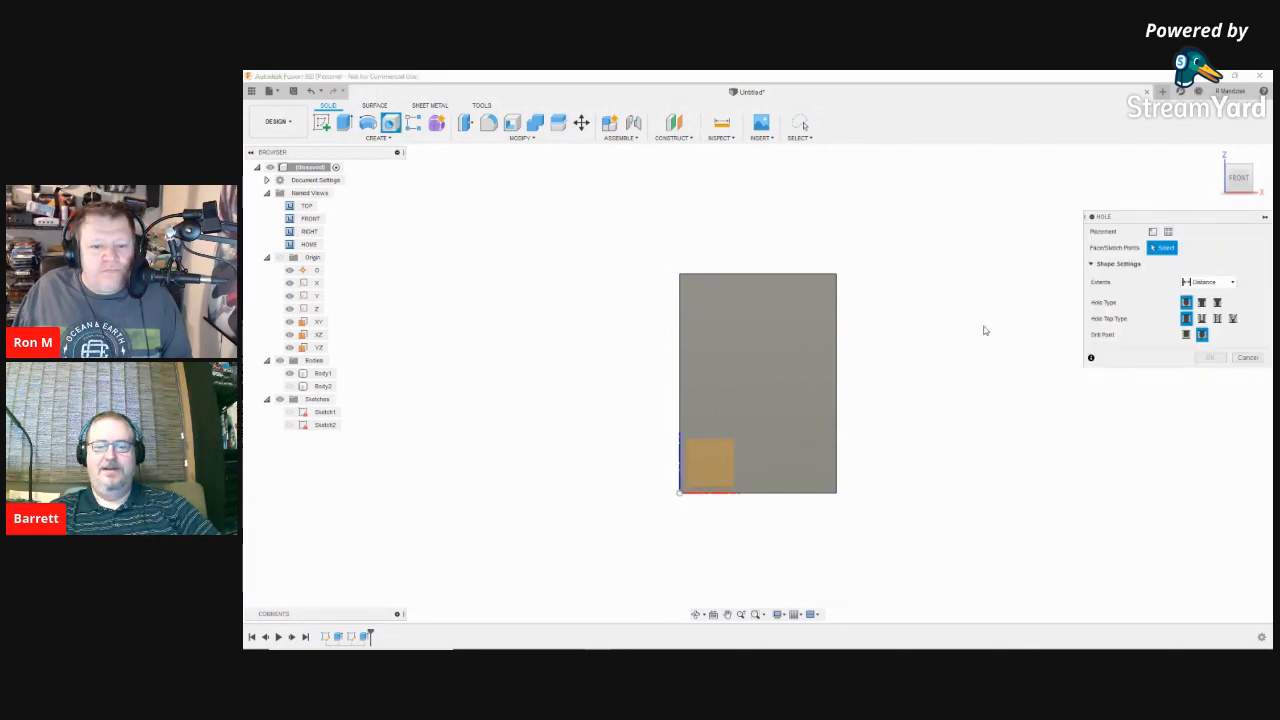
pyautogui.click(758, 384)
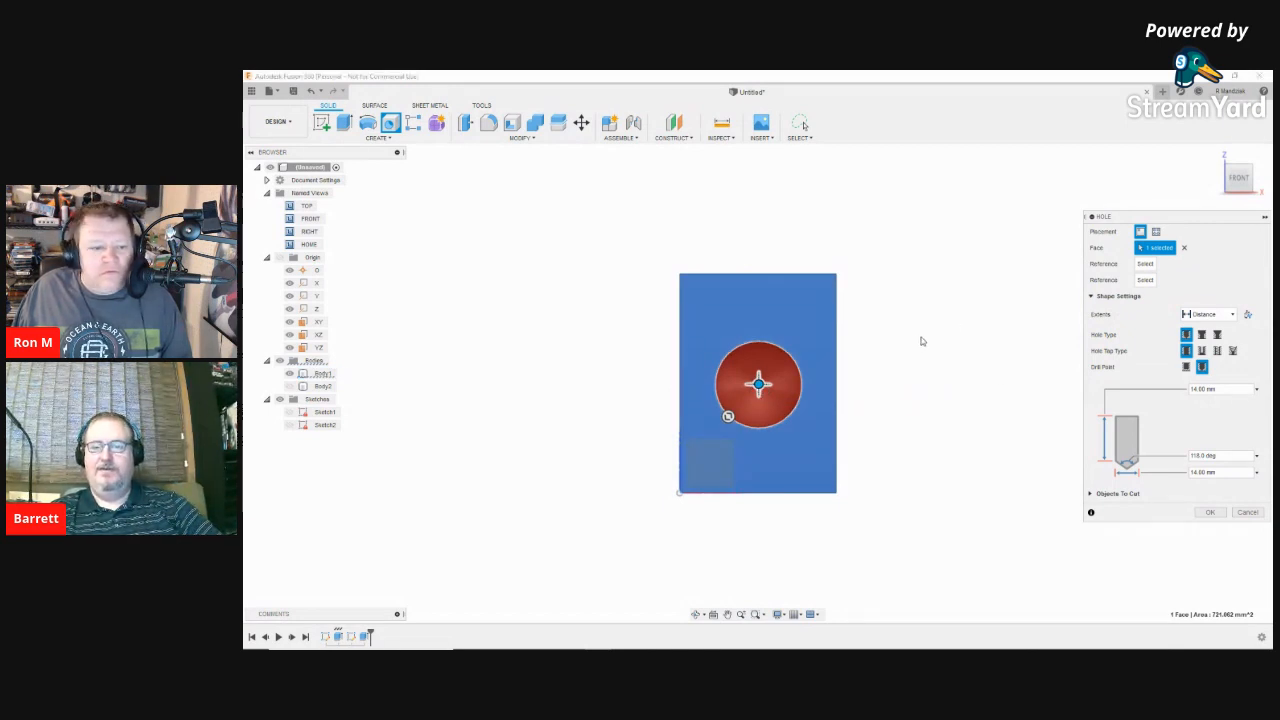
pyautogui.click(836, 388)
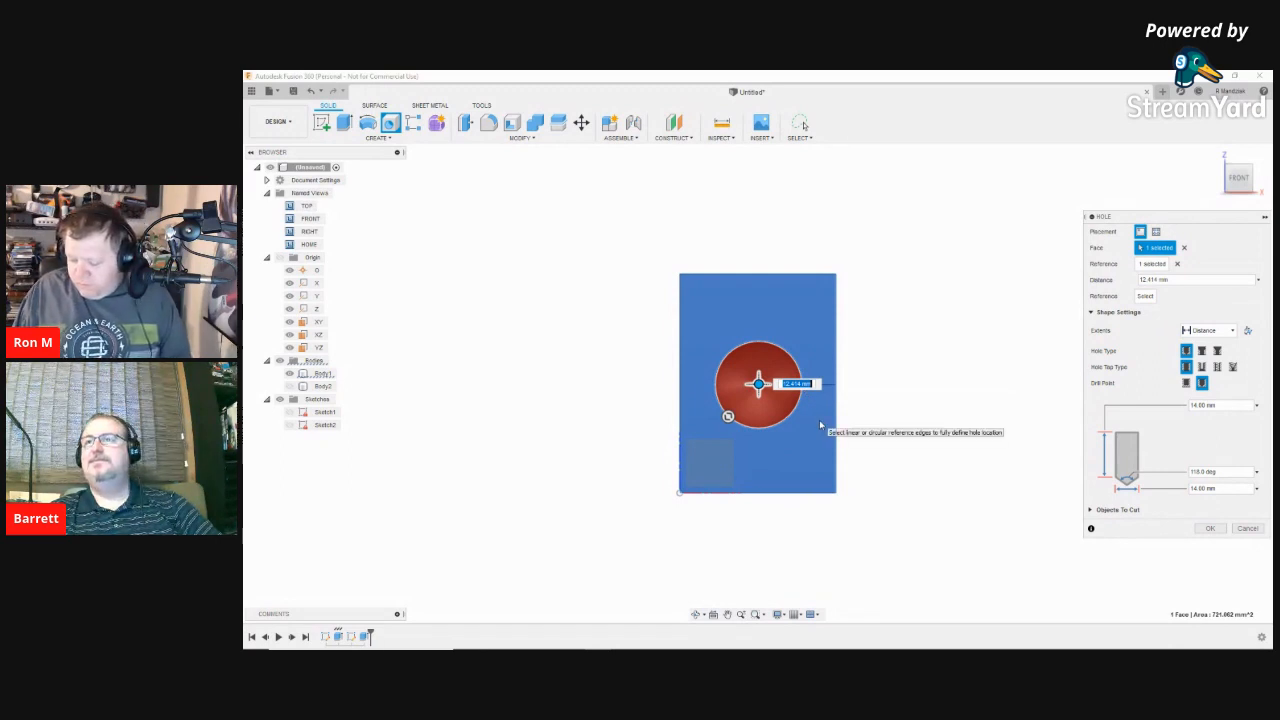
pyautogui.write('12.5')
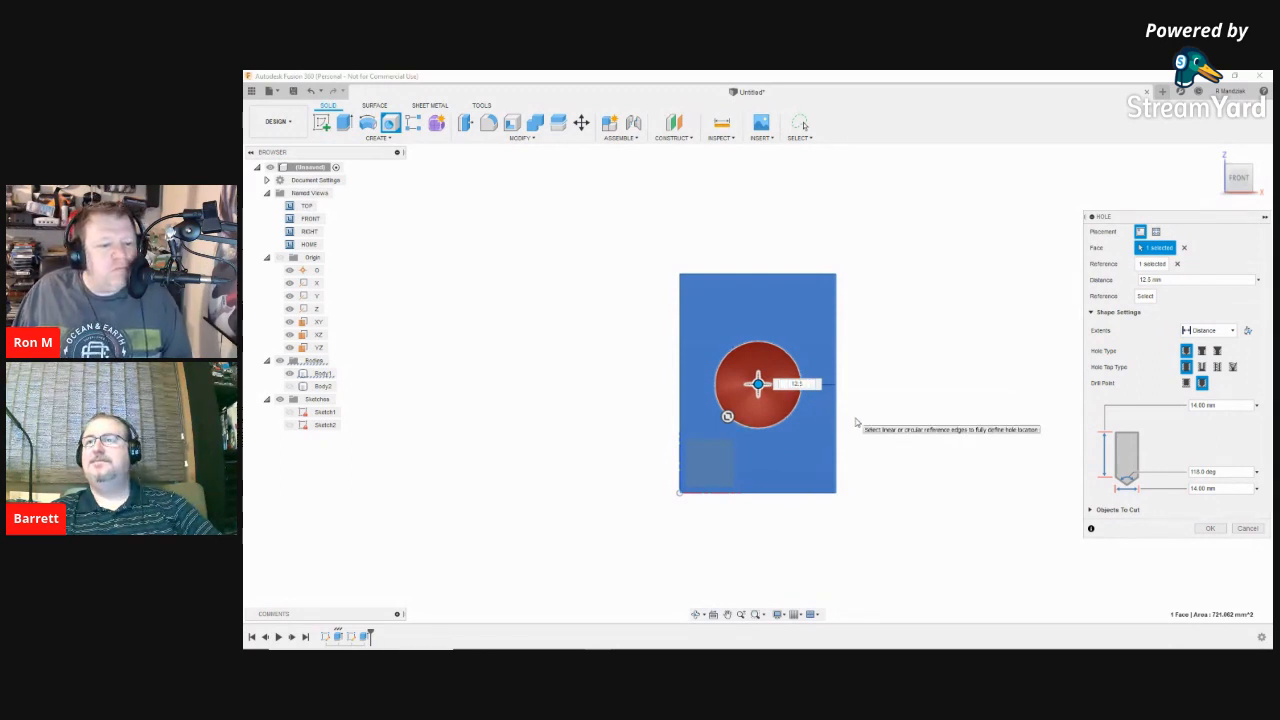
pyautogui.press('Tab')
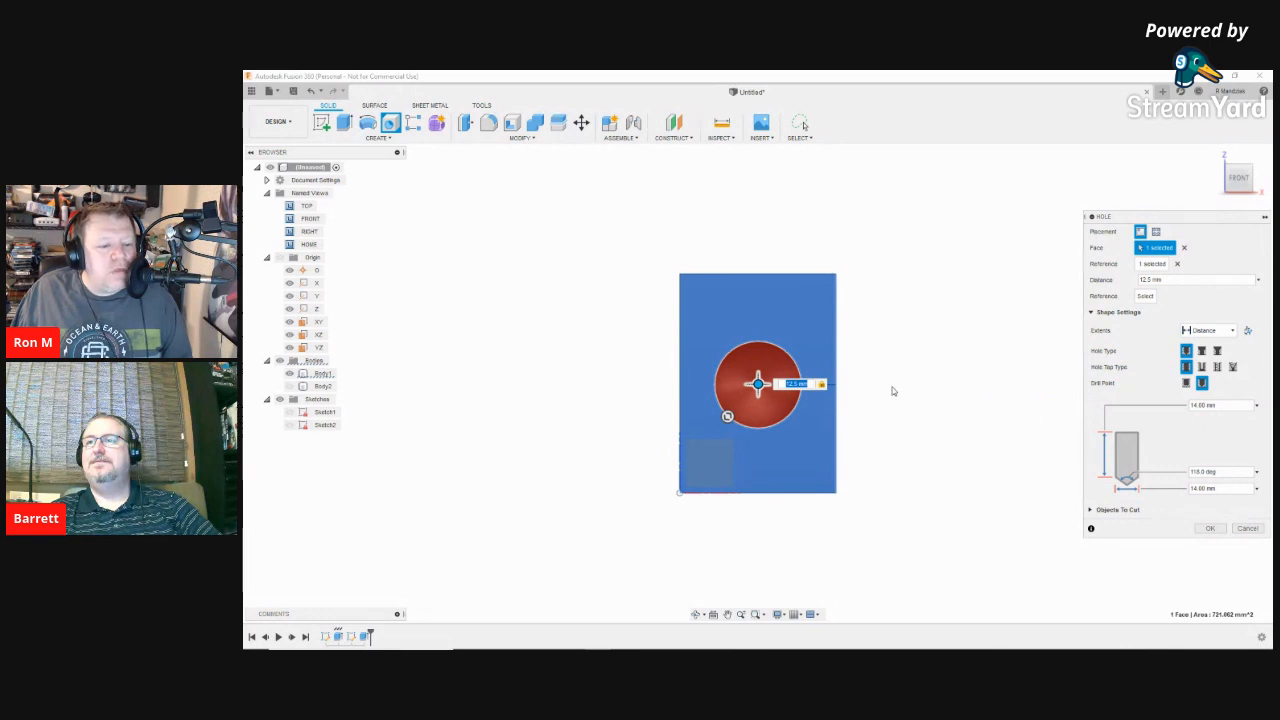
pyautogui.click(764, 274)
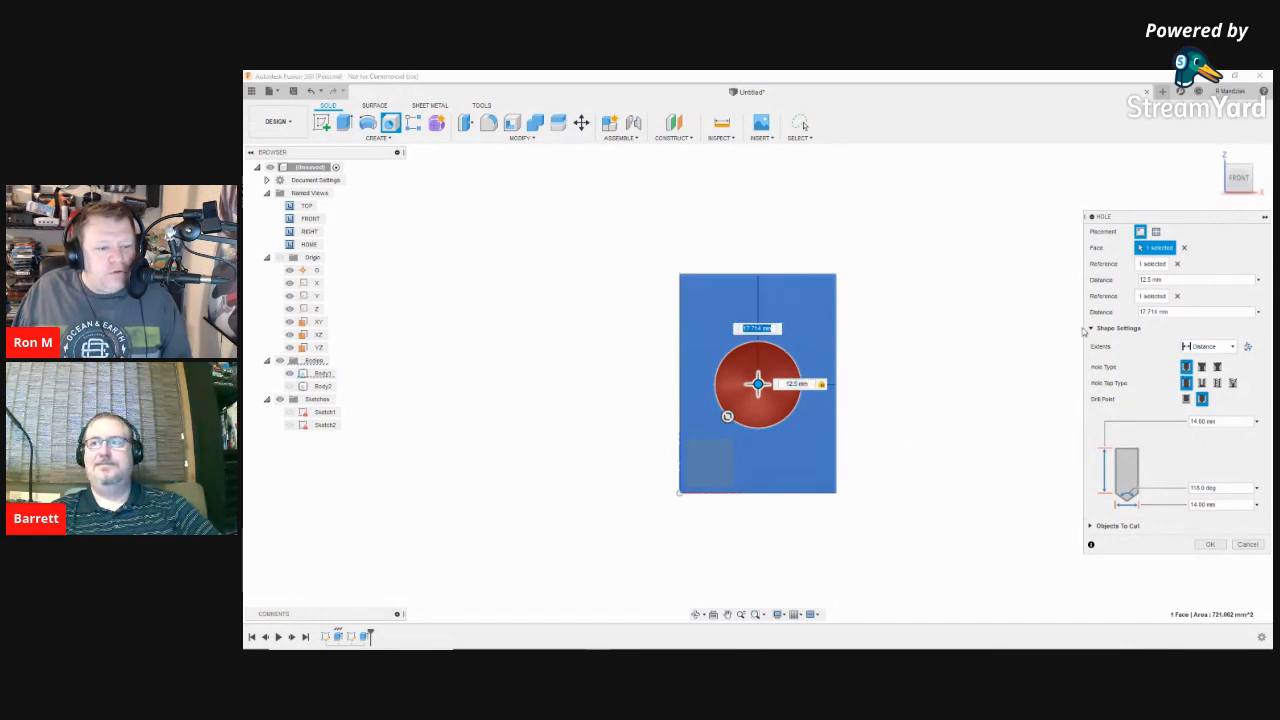
pyautogui.write('1')
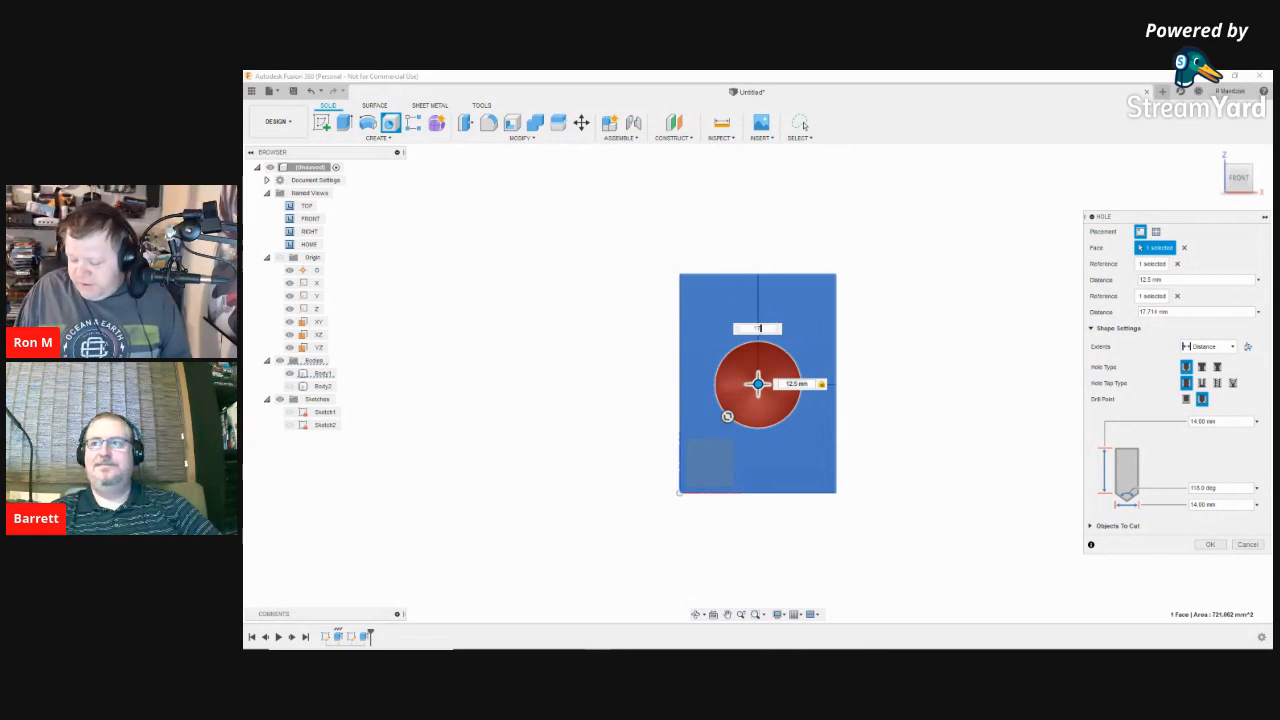
pyautogui.write('7.5')
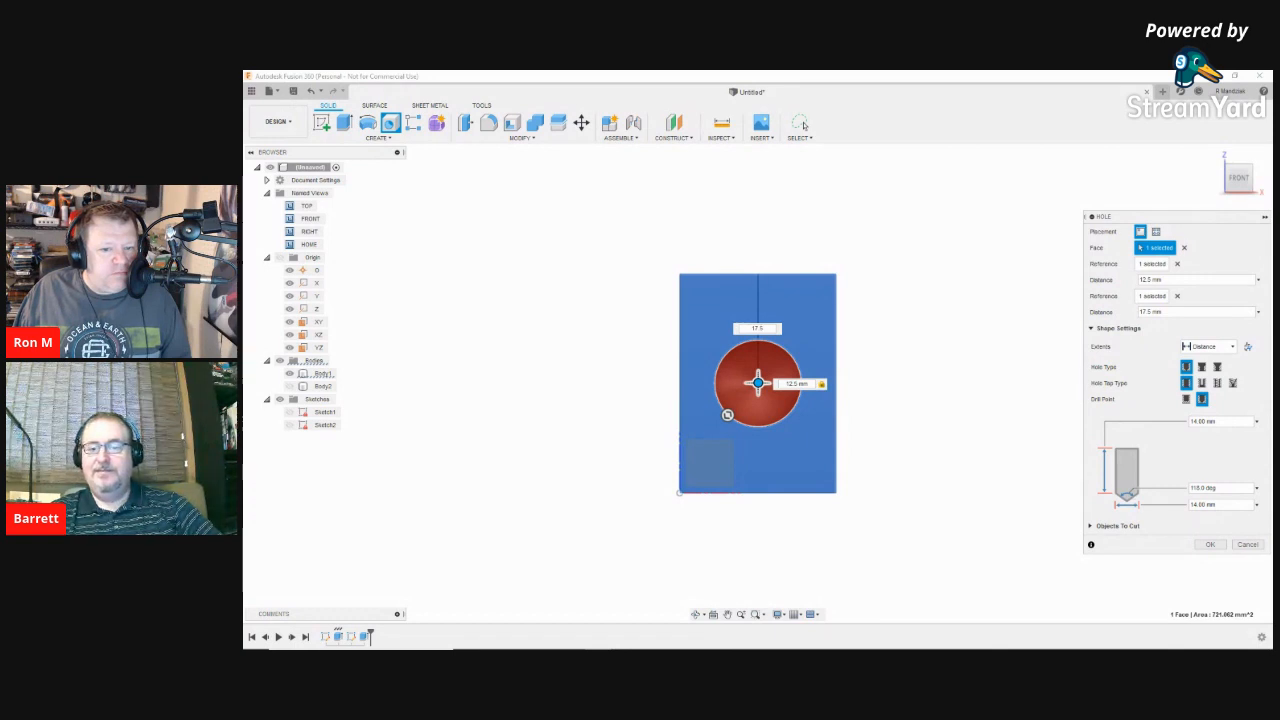
pyautogui.press('Return')
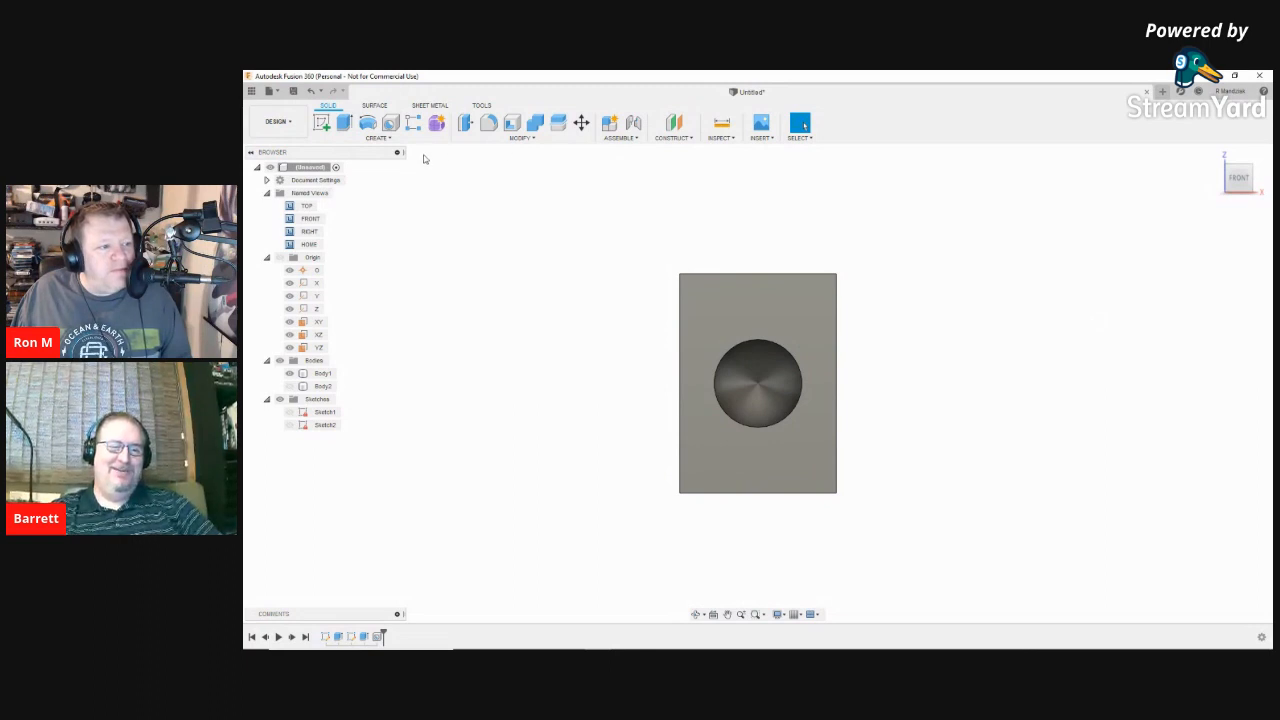
# Step: Undo the hole and place a new one 12.5 mm from the right edge and 17.5 mm from the top
pyautogui.click(311, 91)
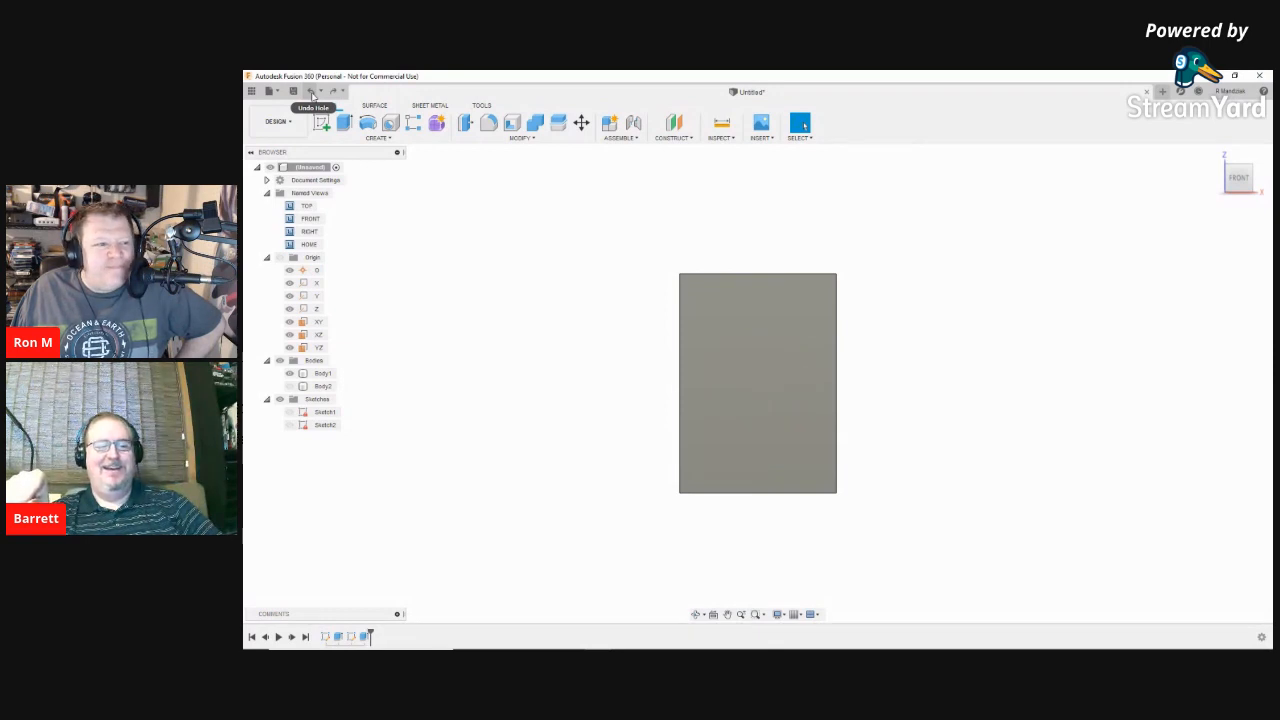
pyautogui.click(390, 122)
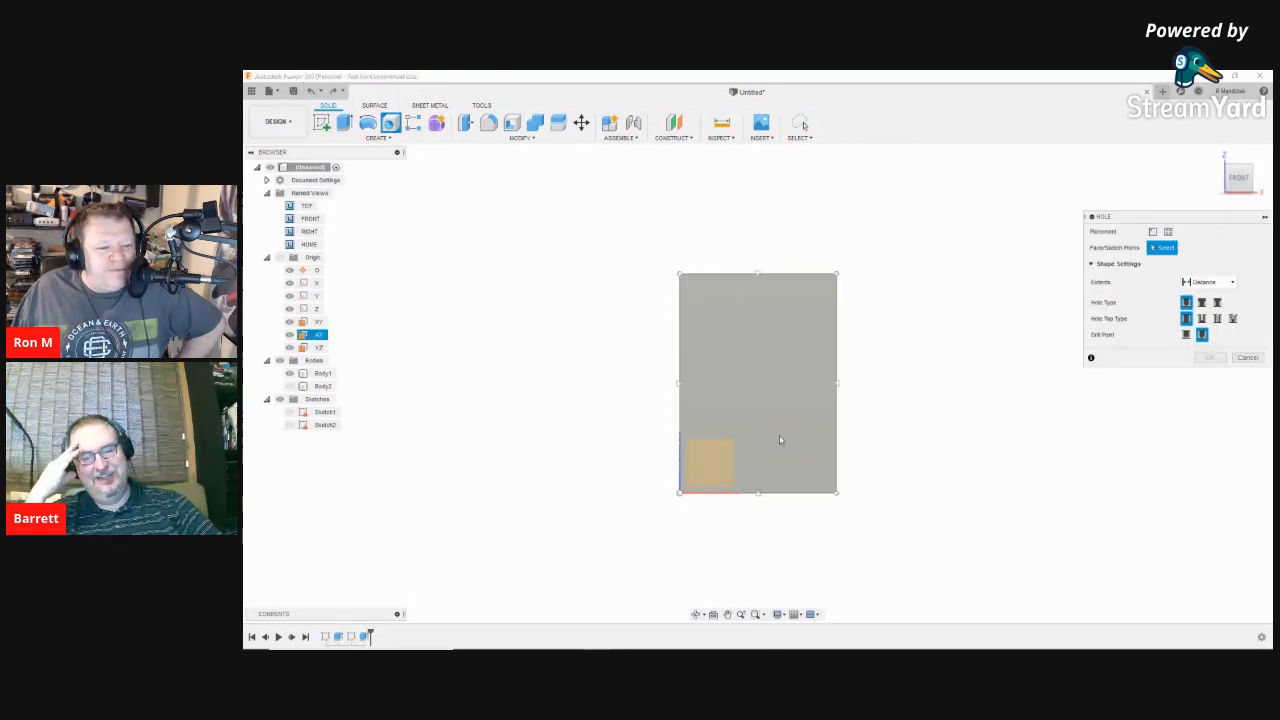
pyautogui.click(755, 380)
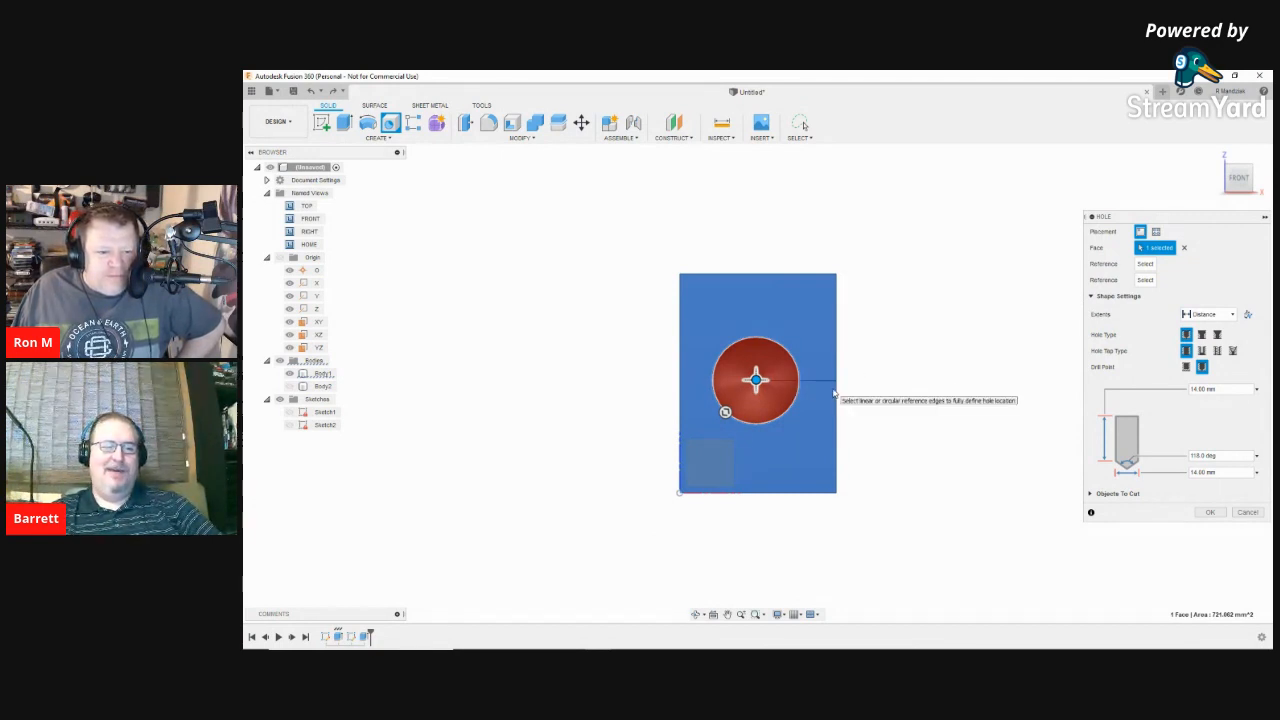
pyautogui.click(834, 391)
pyautogui.write('12.5')
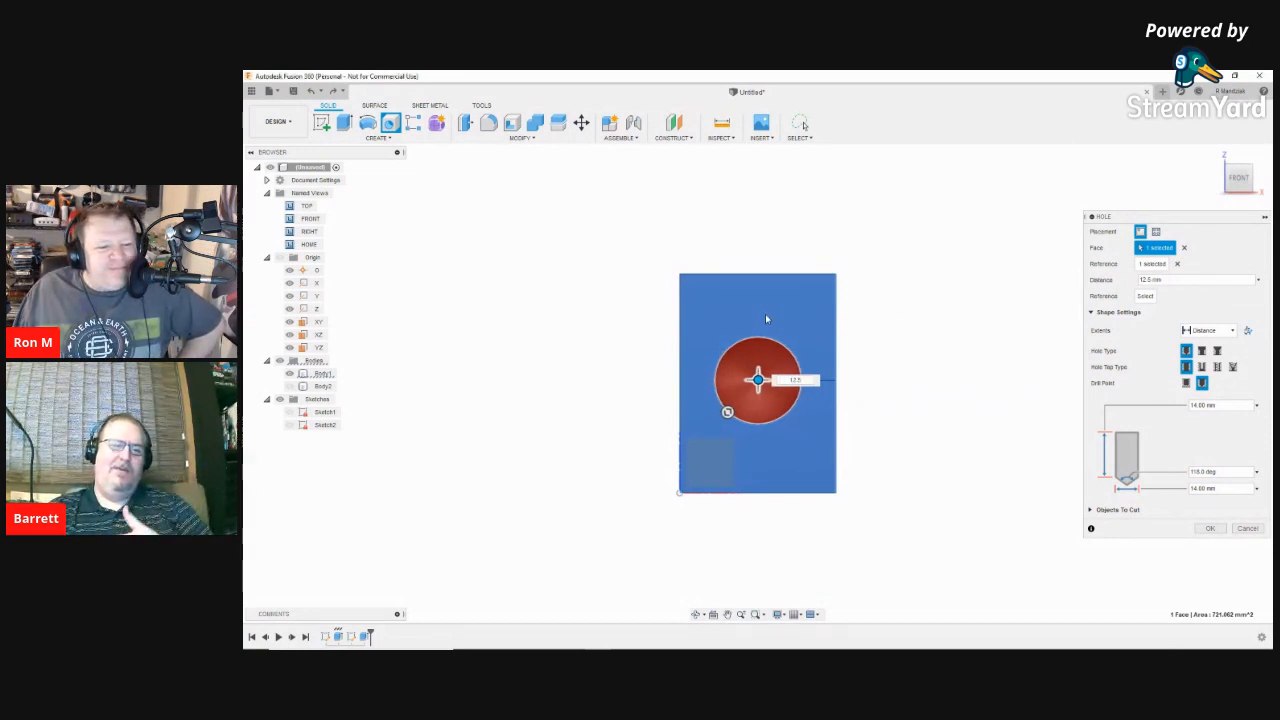
pyautogui.click(758, 278)
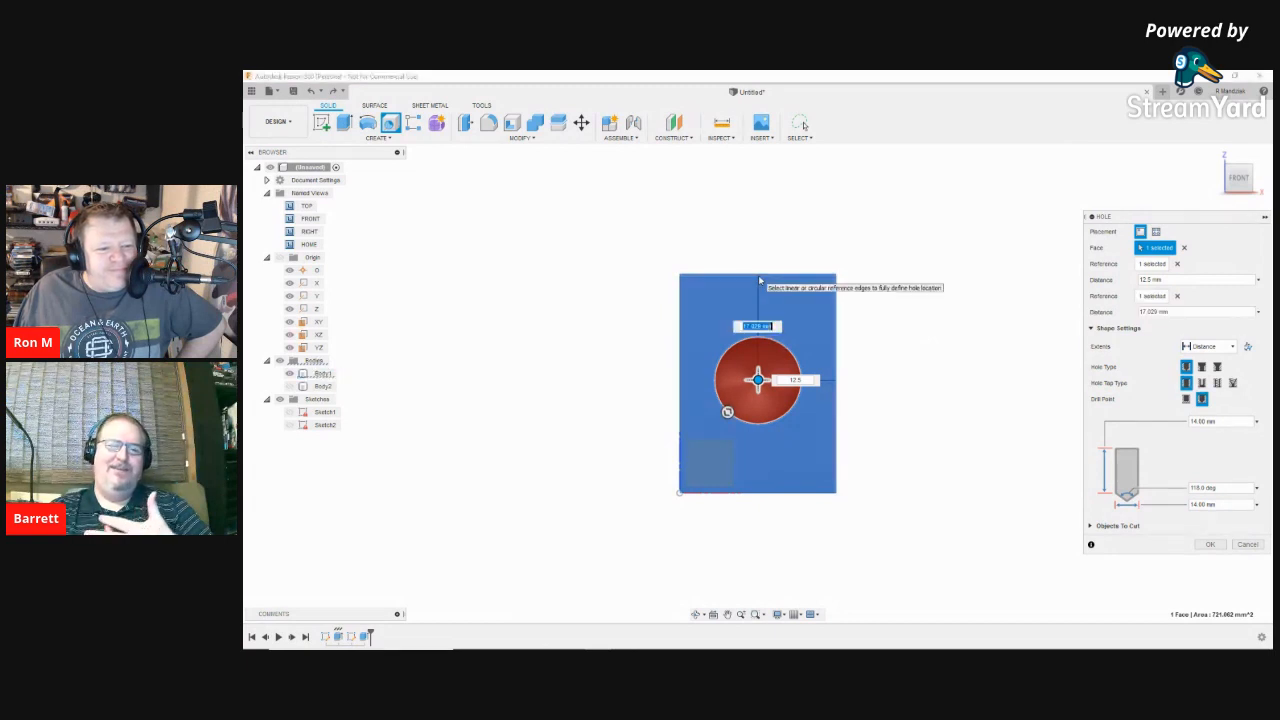
pyautogui.write('17')
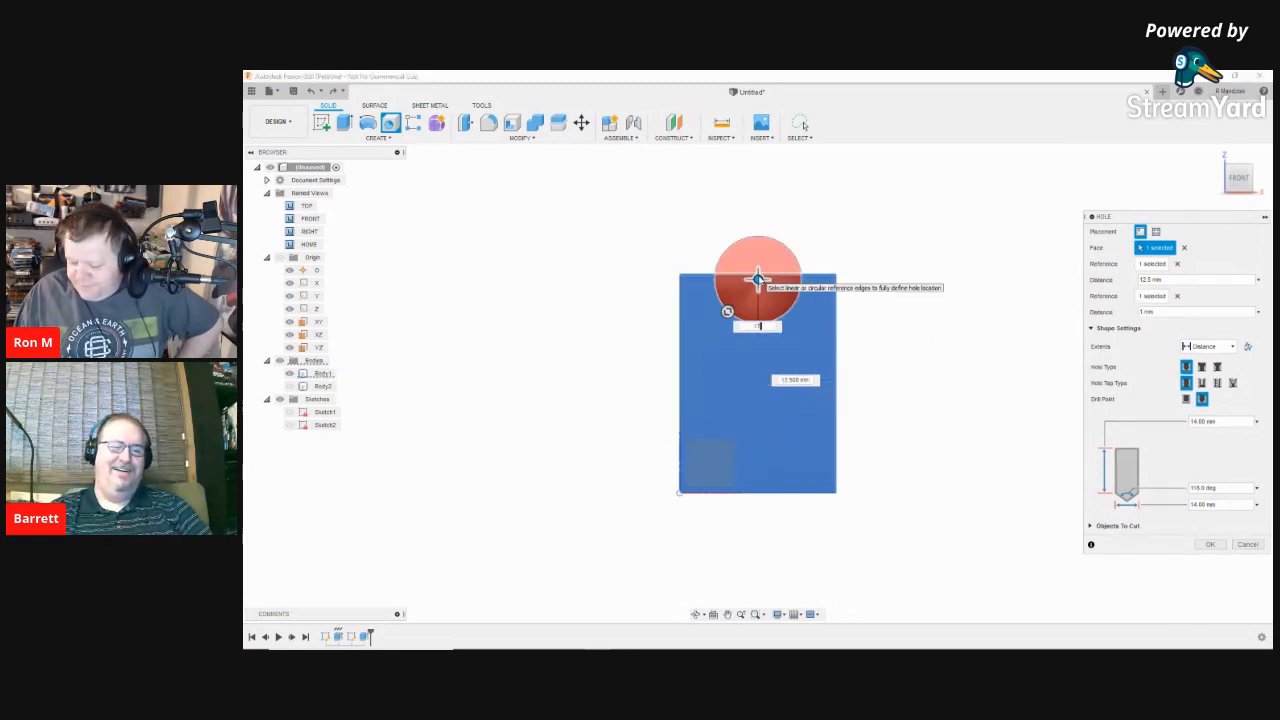
pyautogui.write('.5')
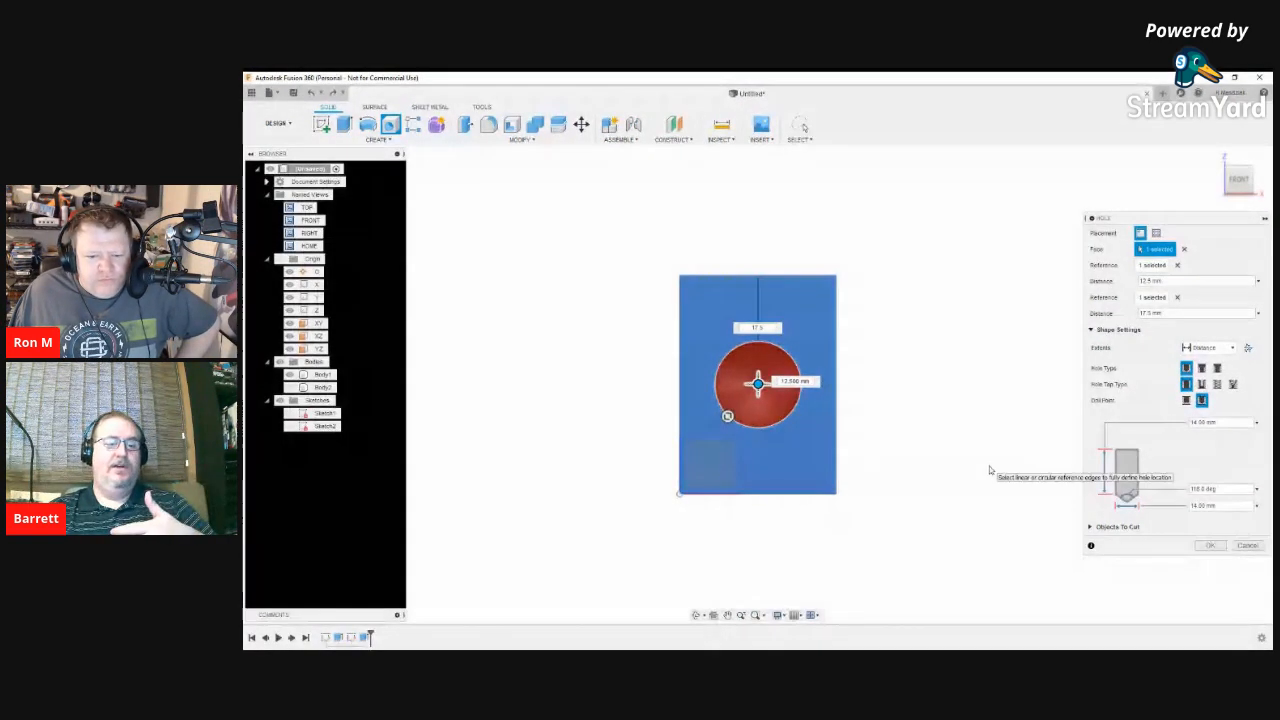
# Step: Keep the extent as Distance and make the hole Tapped, ISO metric M14x2, class 6H
pyautogui.click(1207, 346)
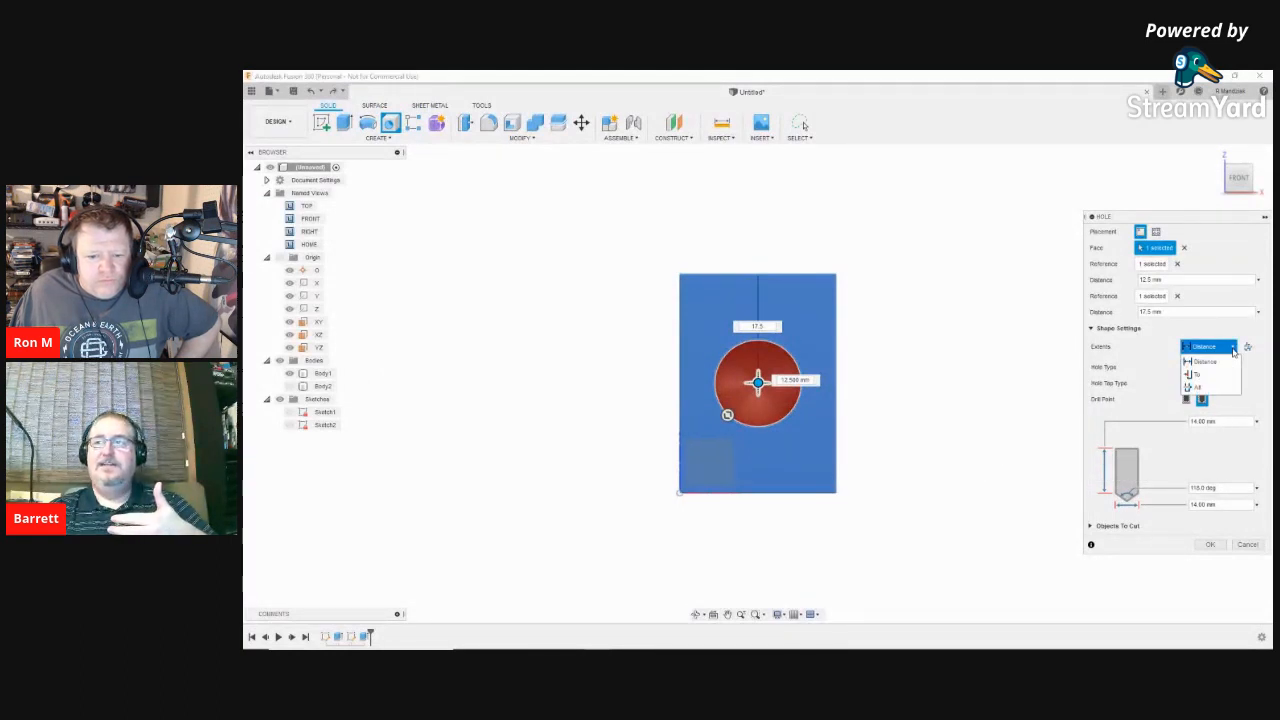
pyautogui.click(1200, 362)
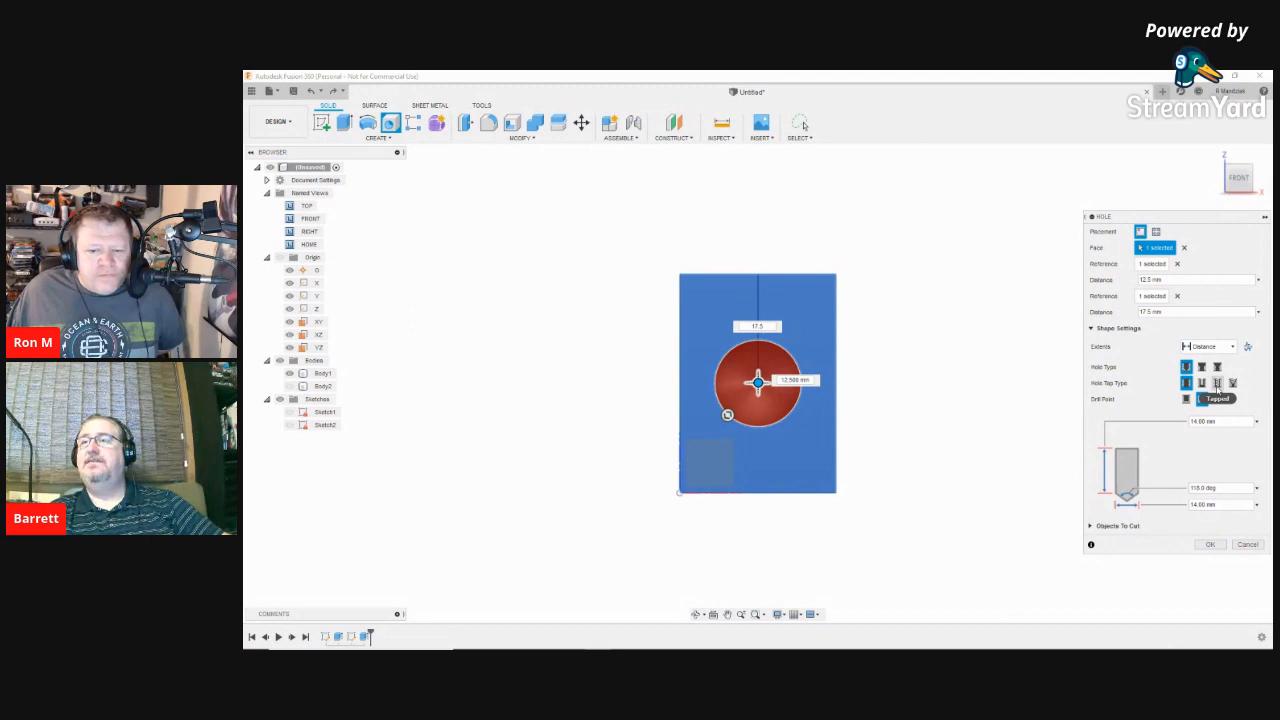
pyautogui.click(1217, 383)
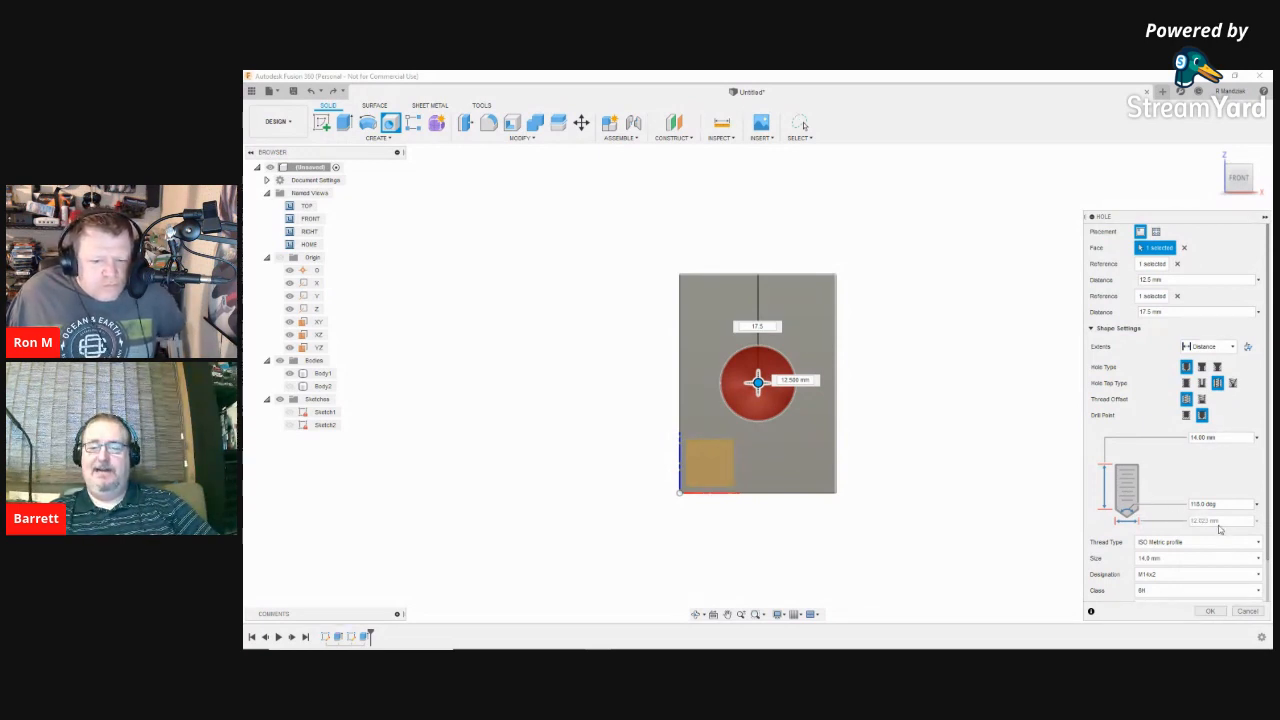
# Step: Set the drill point to Flat, keep the 14.0 mm thread size, and select the depth value
pyautogui.click(1186, 415)
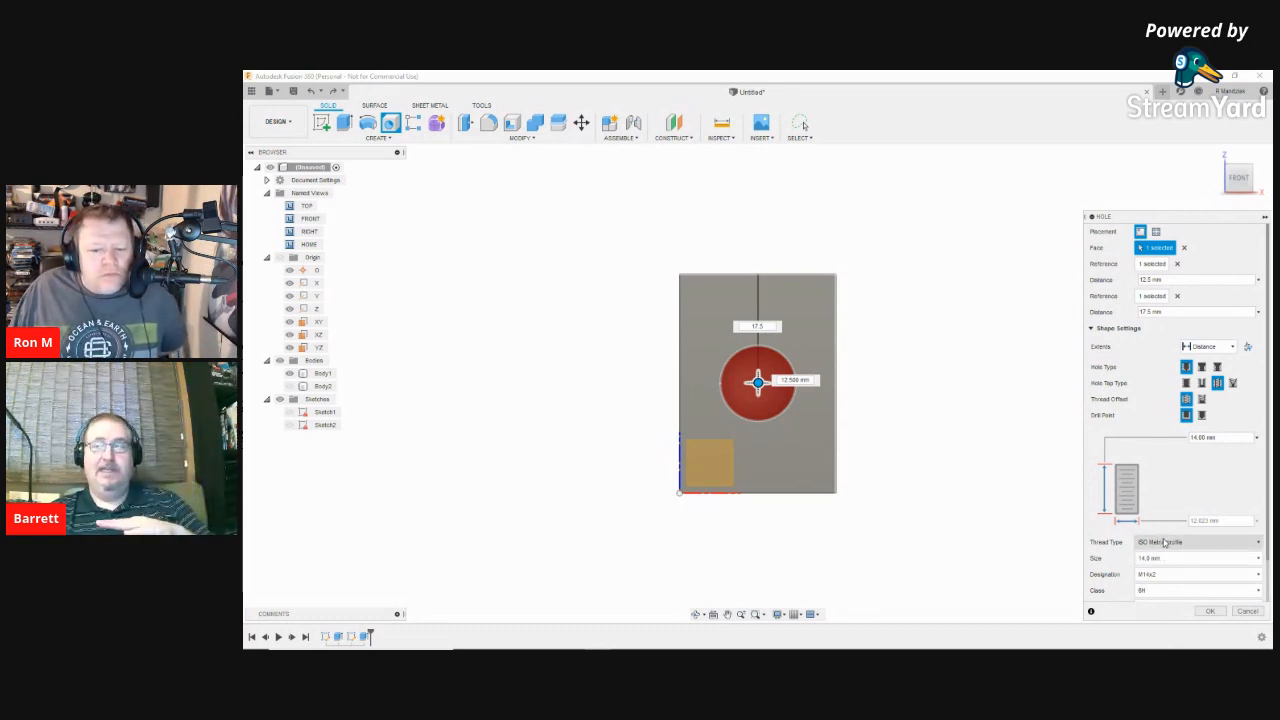
pyautogui.click(1202, 415)
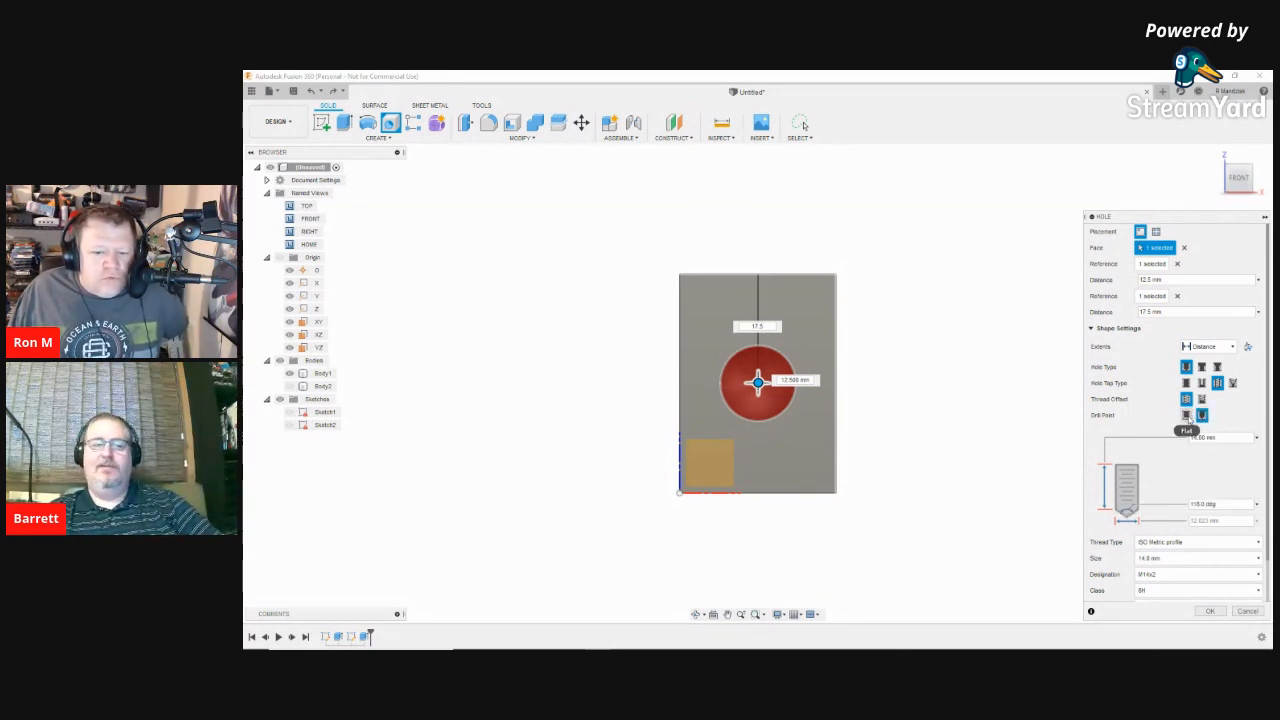
pyautogui.click(1186, 415)
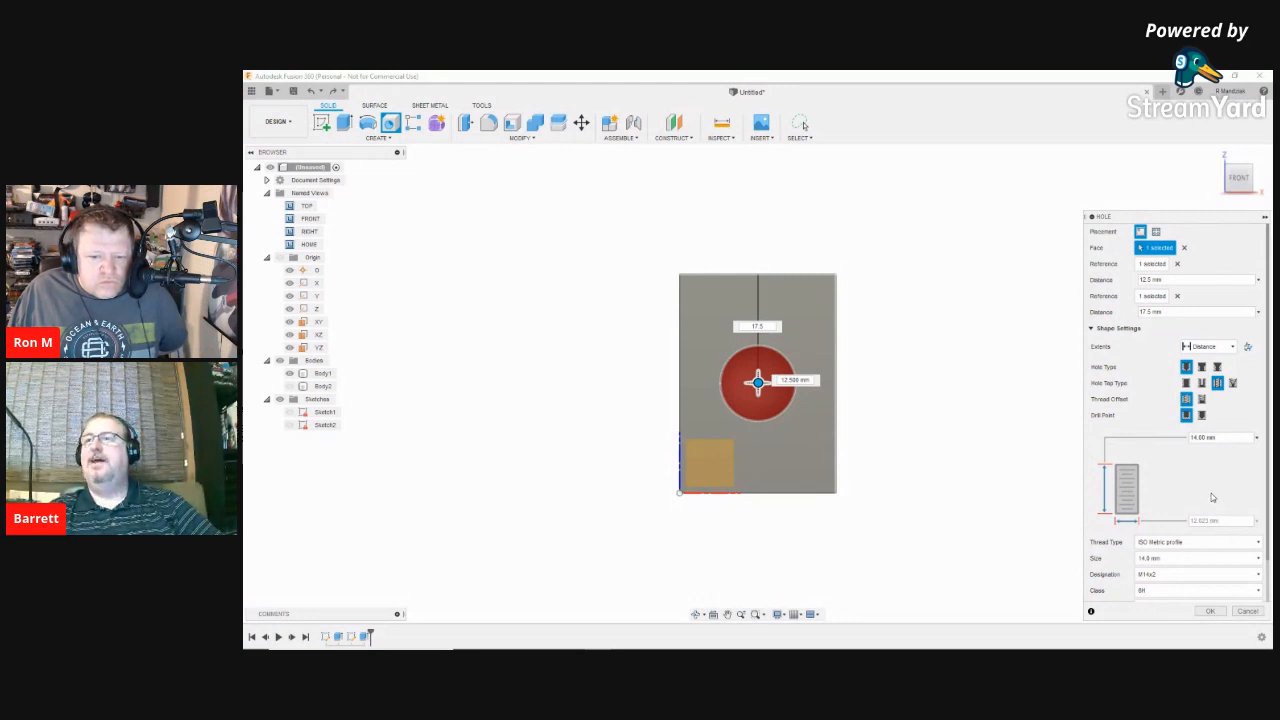
pyautogui.click(1170, 564)
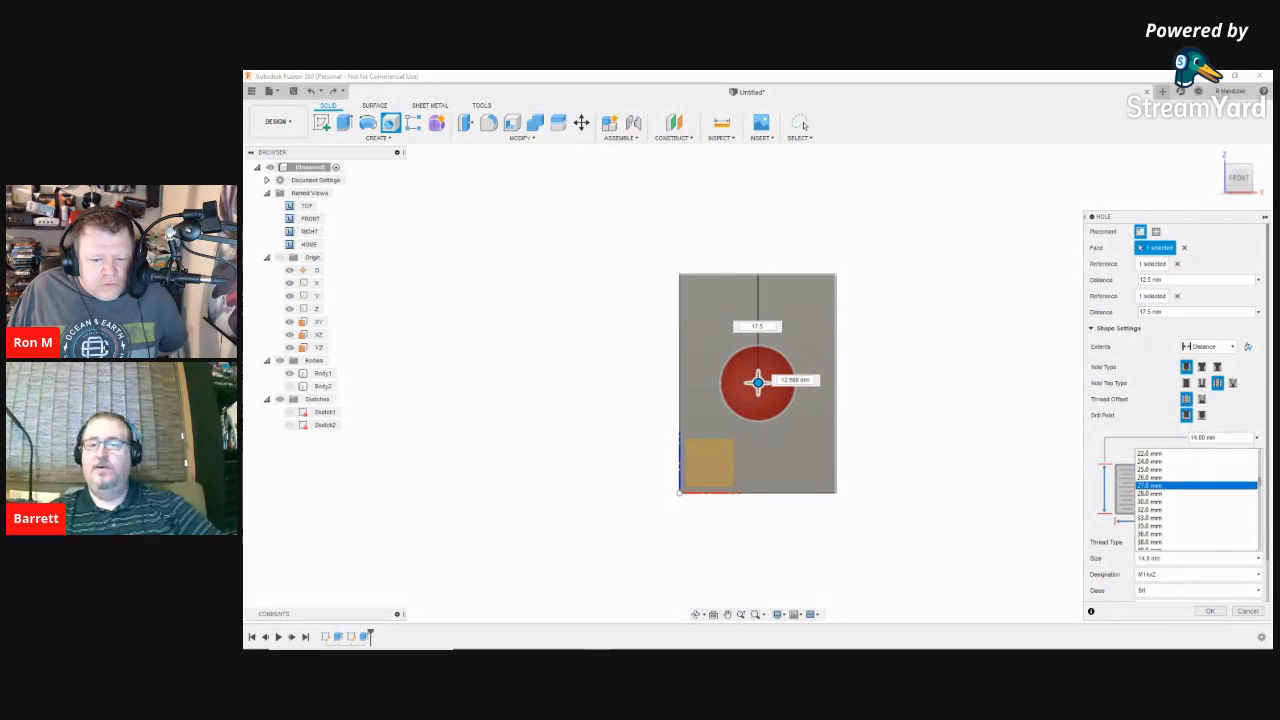
pyautogui.click(1105, 561)
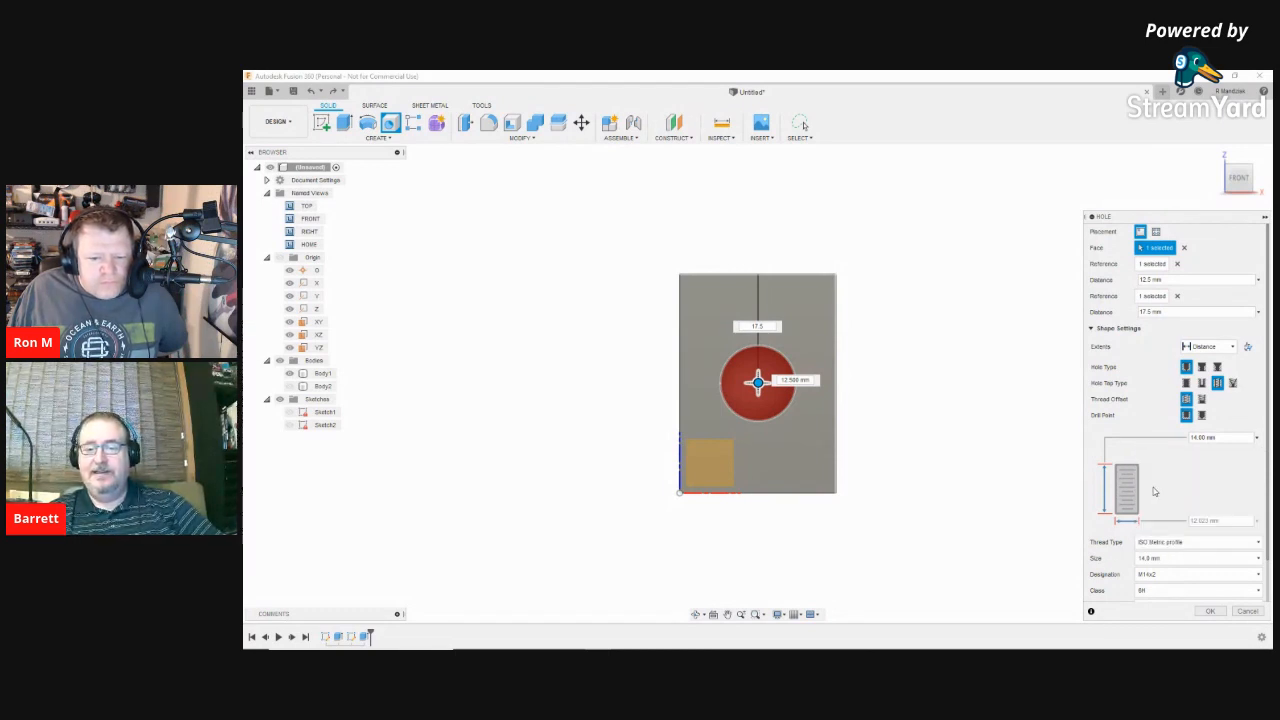
pyautogui.doubleClick(1205, 437)
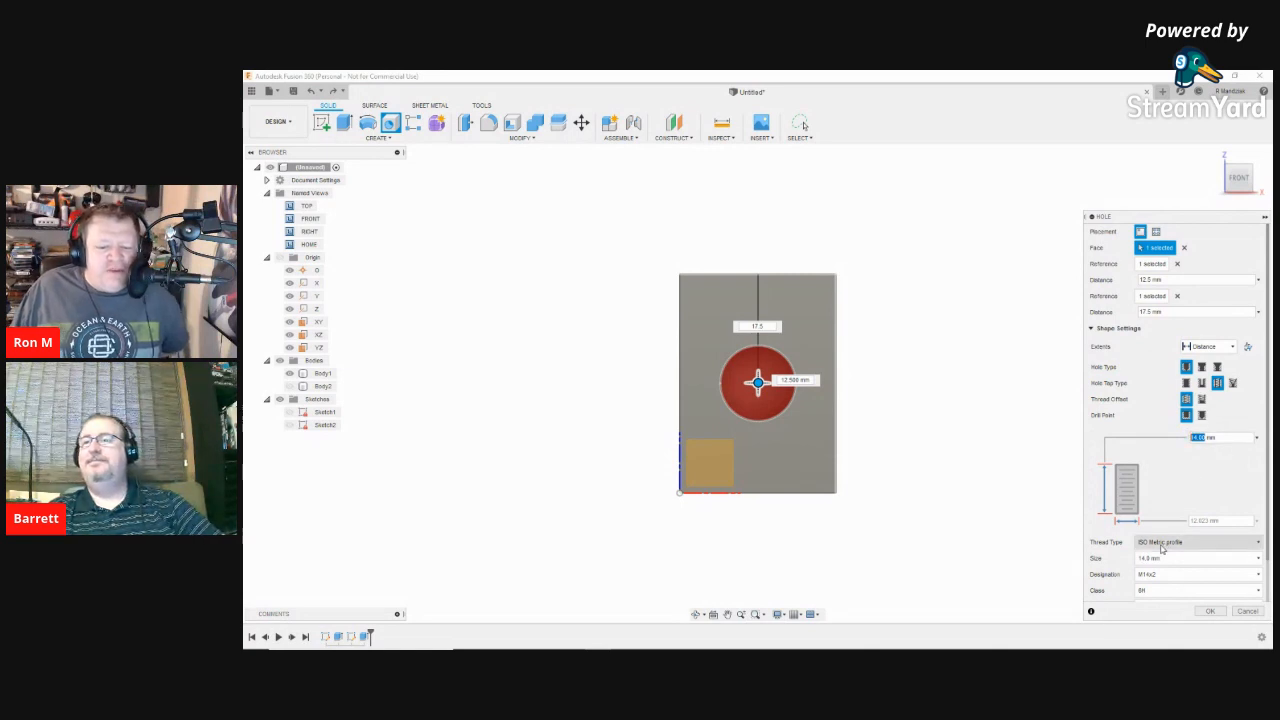
# Step: Enter a 12.5 mm hole depth and confirm the tapped M14x2 hole
pyautogui.write('12.5')
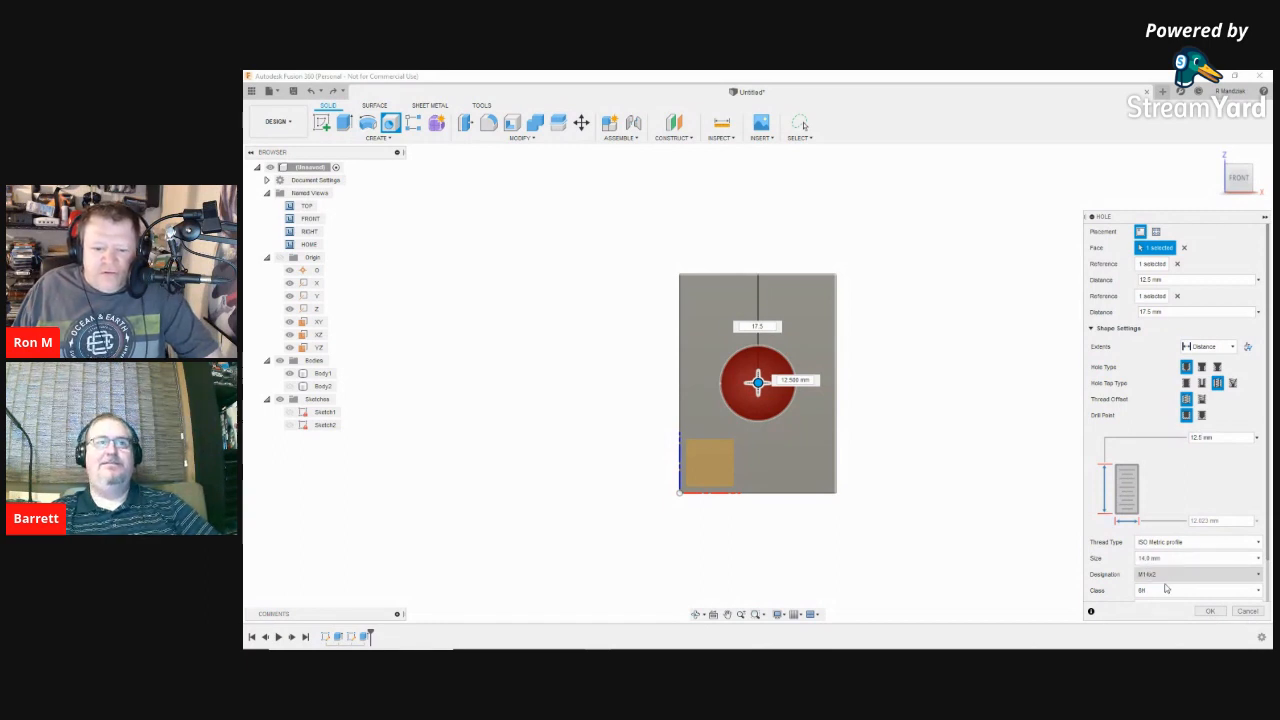
pyautogui.click(1209, 611)
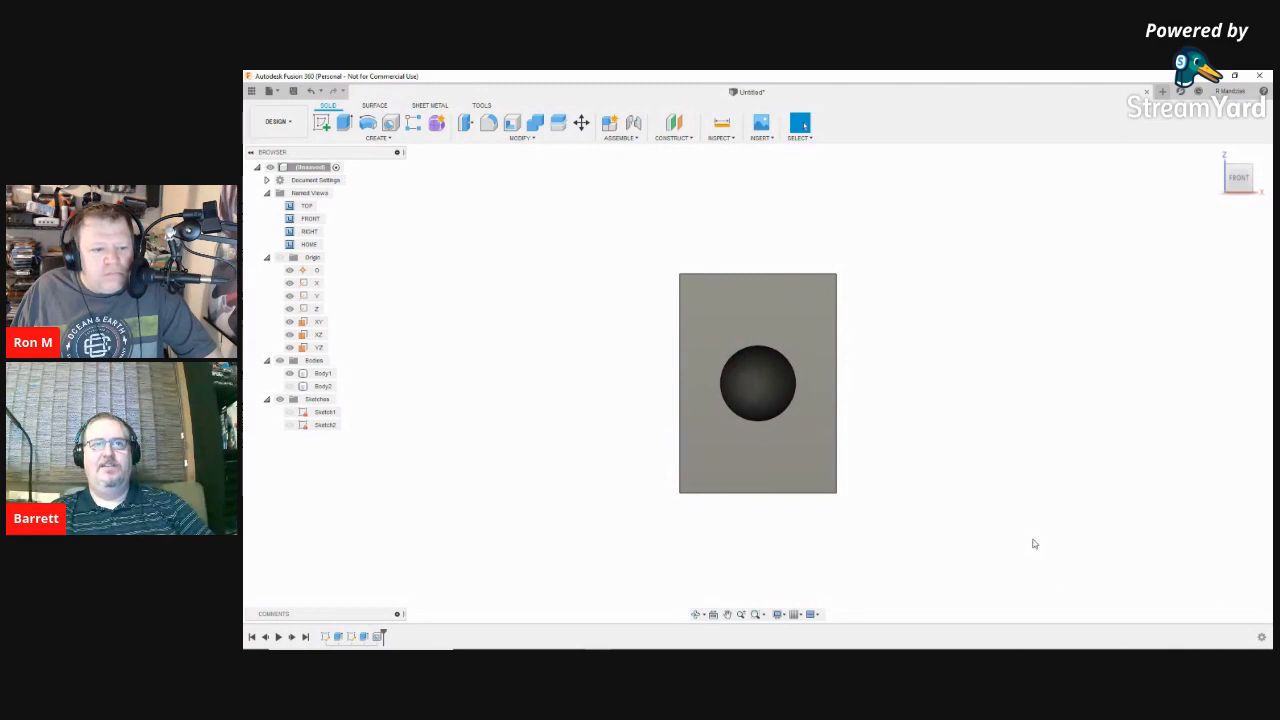
pyautogui.click(808, 465)
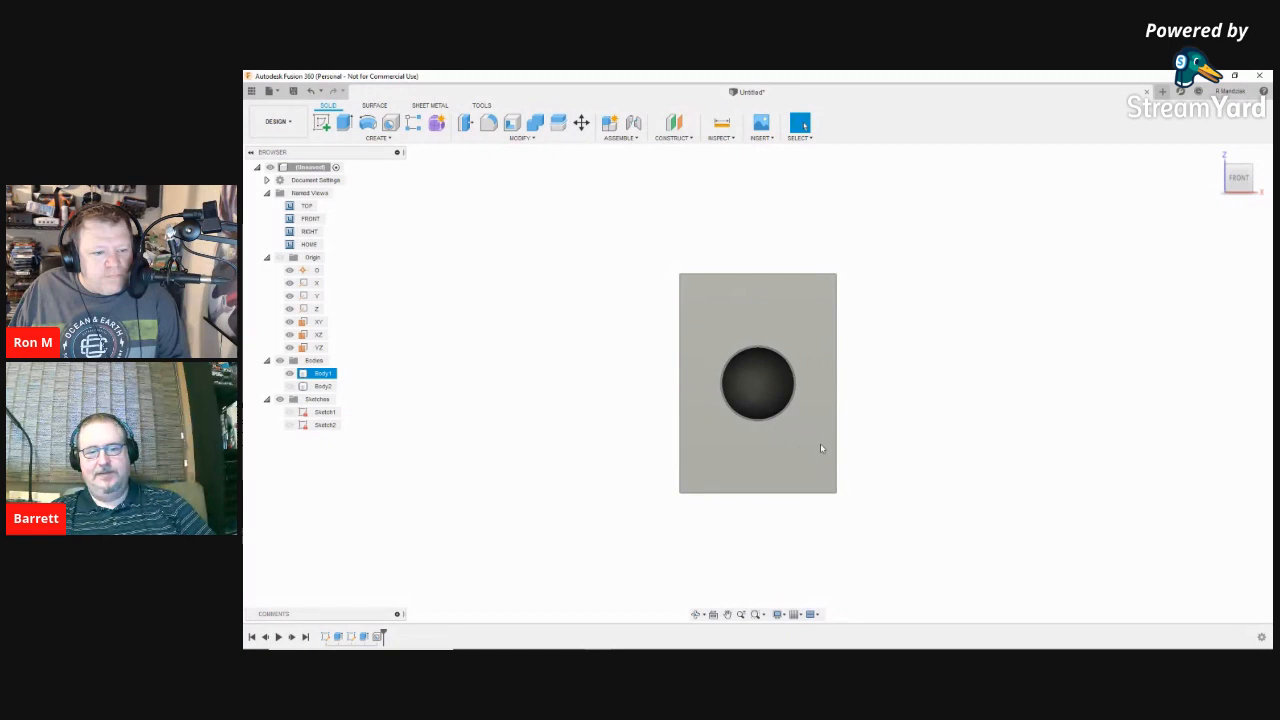
pyautogui.click(789, 452)
pyautogui.hotkey('ctrl', 'z')
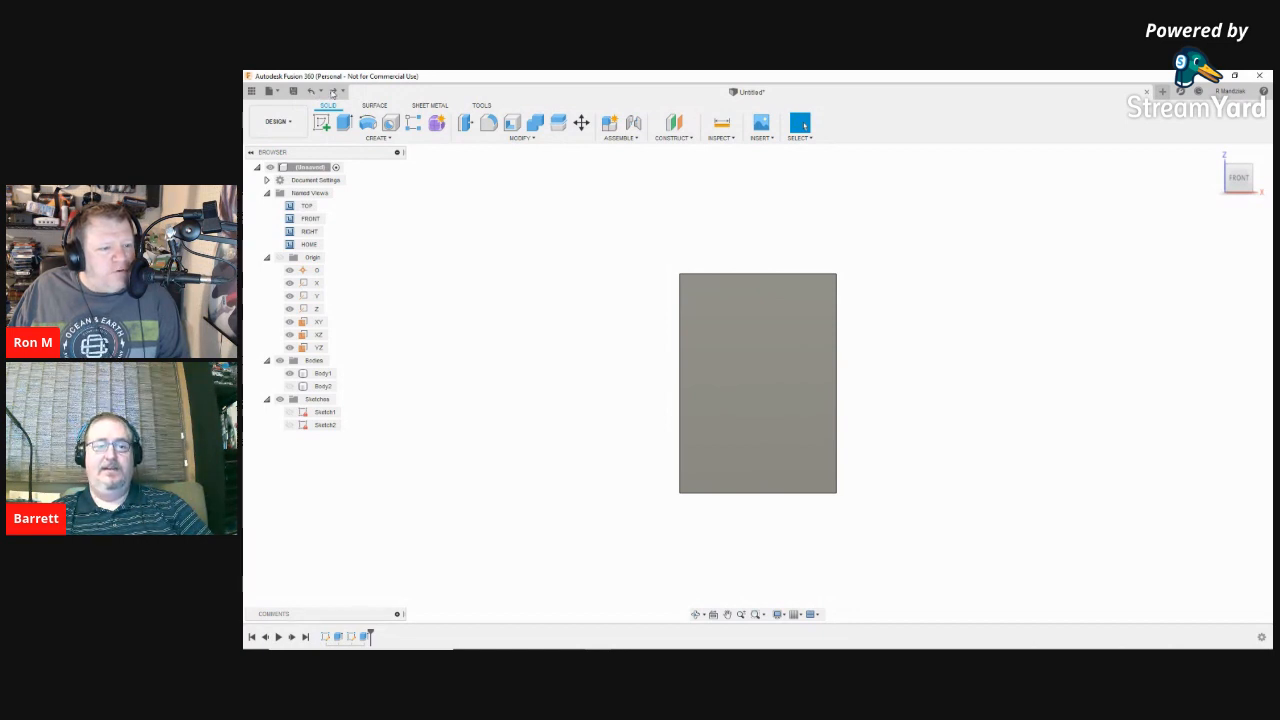
pyautogui.click(333, 91)
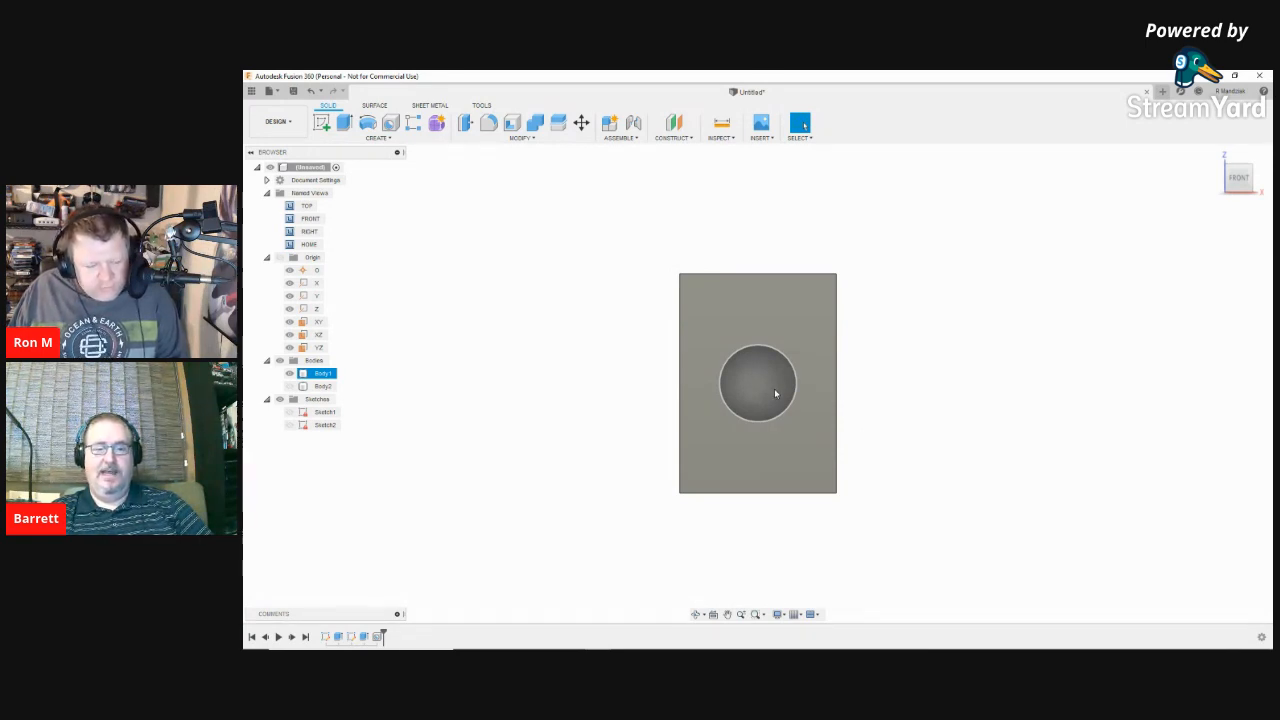
# Step: Orbit the view to see the block and its threaded hole at an angle
pyautogui.moveTo(774, 388)
pyautogui.keyDown('shift'); pyautogui.mouseDown(button='middle')
pyautogui.moveTo(718, 366)
pyautogui.moveTo(760, 322)
pyautogui.moveTo(828, 342)
pyautogui.moveTo(820, 373)
pyautogui.moveTo(754, 363)
pyautogui.moveTo(772, 325)
pyautogui.moveTo(853, 355)
pyautogui.mouseUp(button='middle'); pyautogui.keyUp('shift')
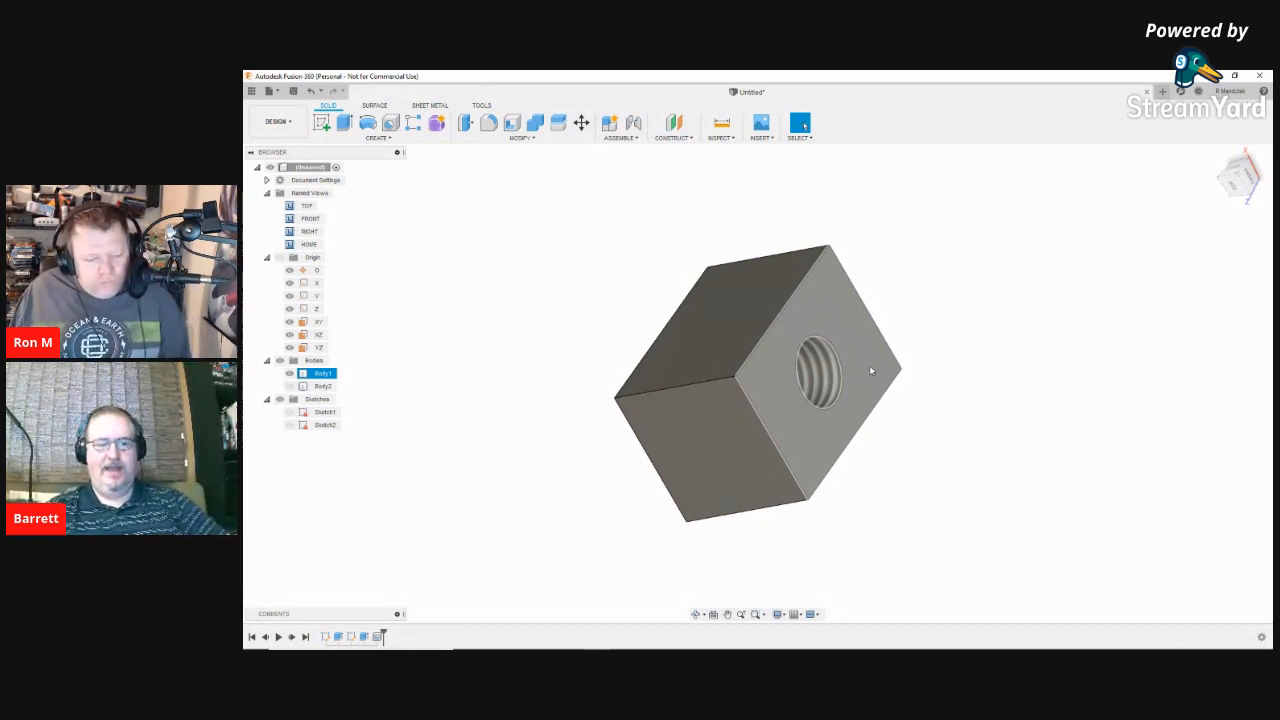
# Step: Turn the block to face the hole and choose Edit Feature for Hole1 in the timeline
pyautogui.rightClick(870, 371)
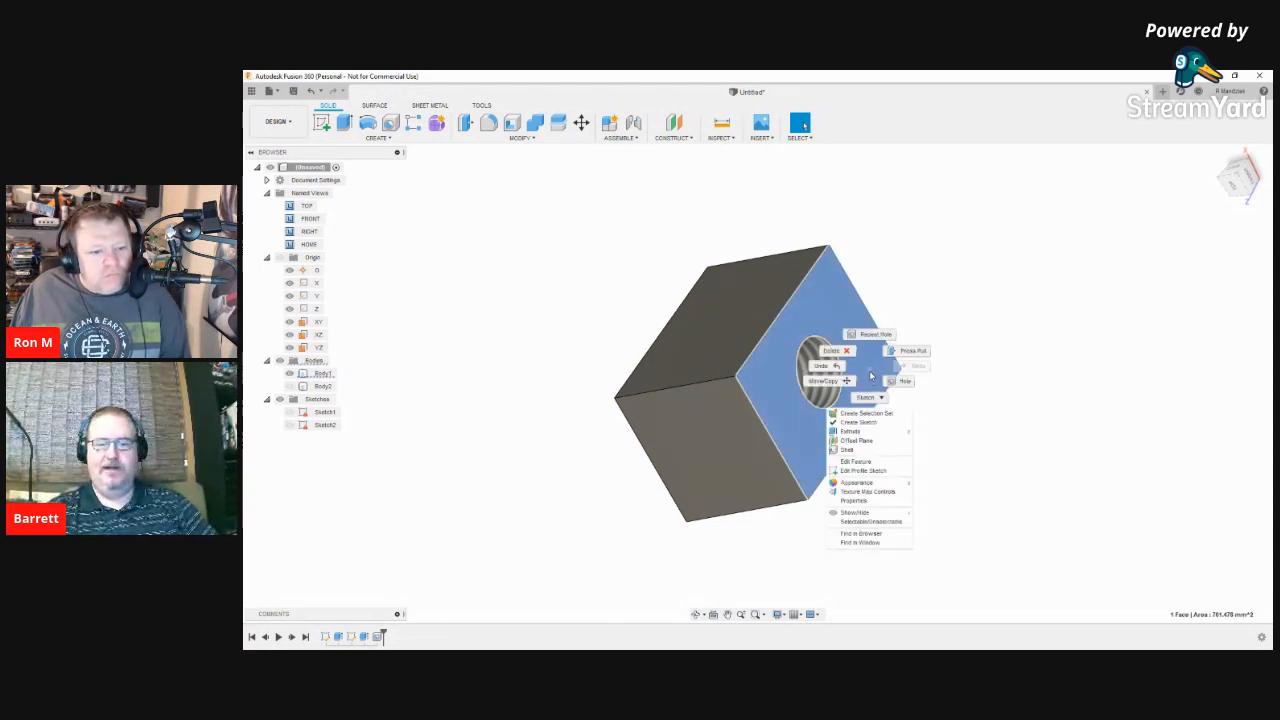
pyautogui.click(872, 371)
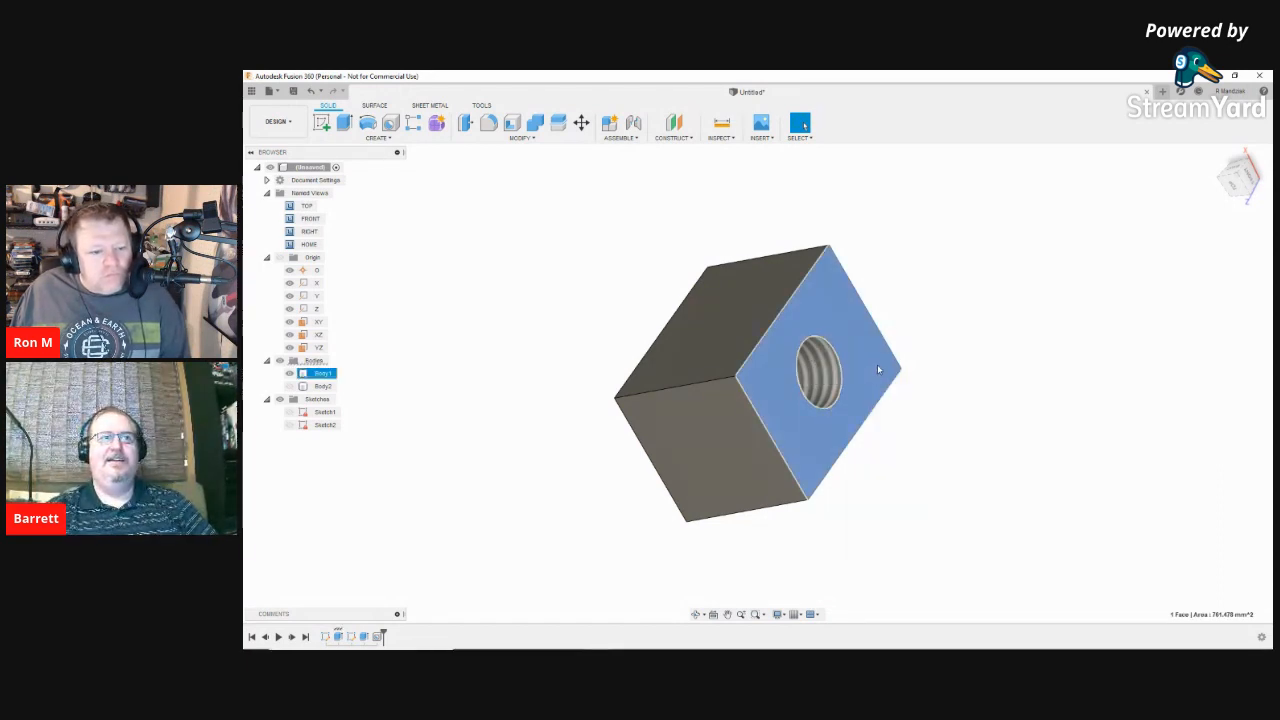
pyautogui.rightClick(877, 367)
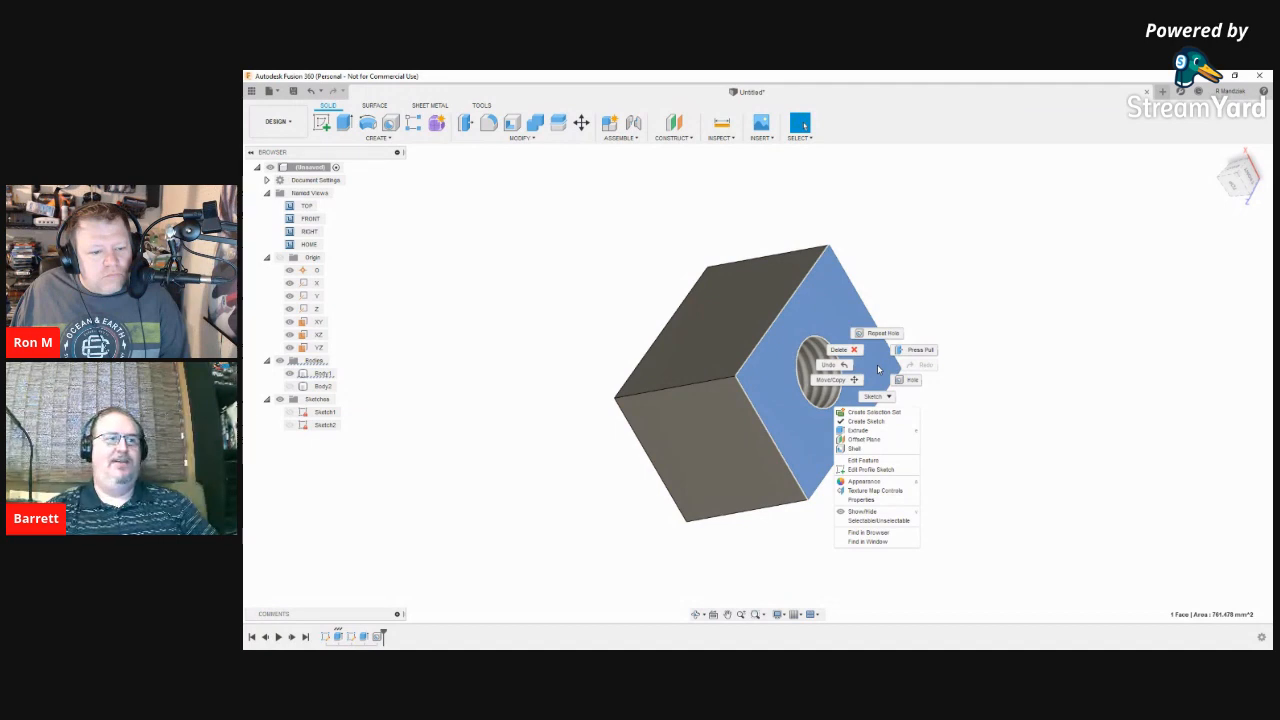
pyautogui.click(1016, 374)
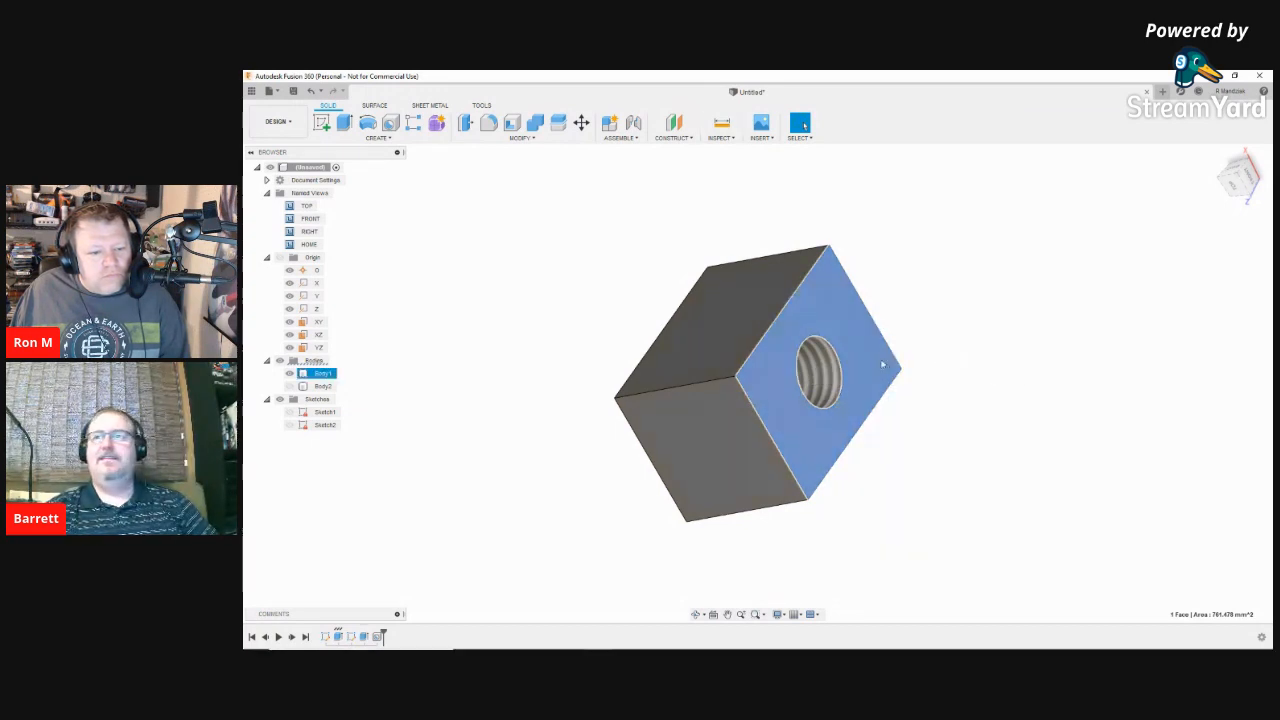
pyautogui.keyDown('shift'); pyautogui.moveTo(879, 361); pyautogui.dragTo(834, 374, button='middle'); pyautogui.keyUp('shift')
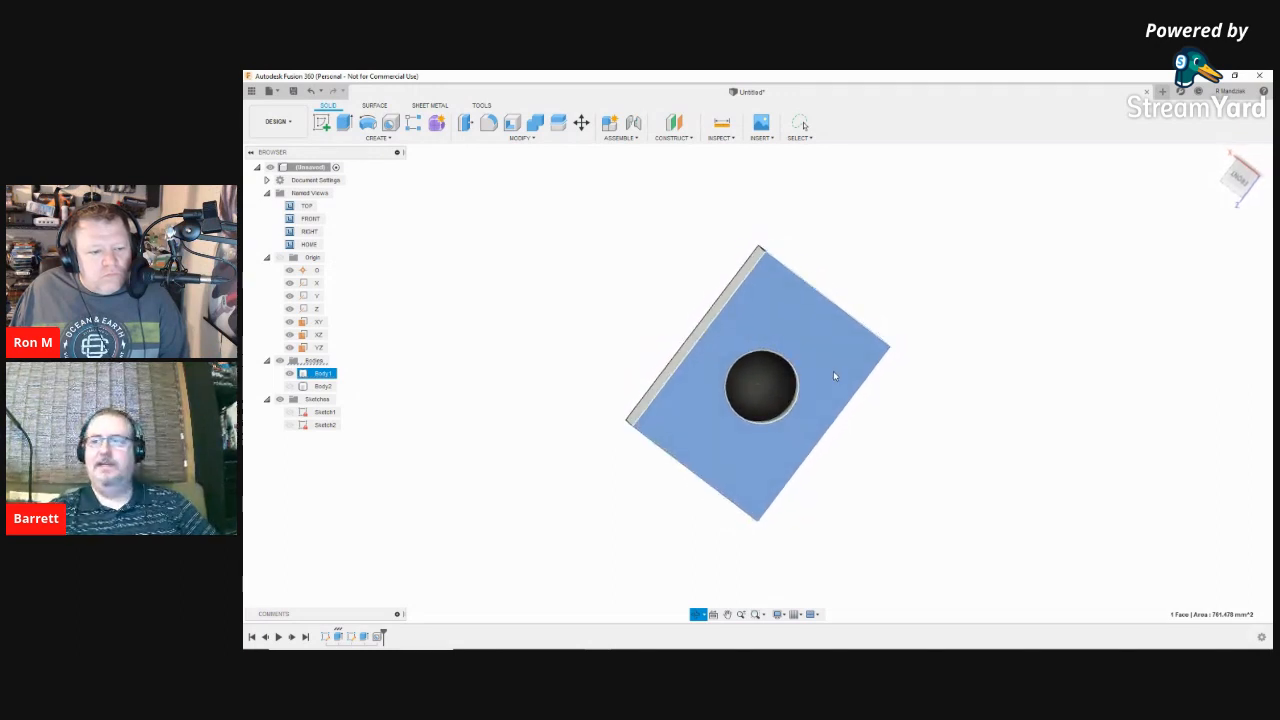
pyautogui.click(771, 393)
pyautogui.click(458, 295)
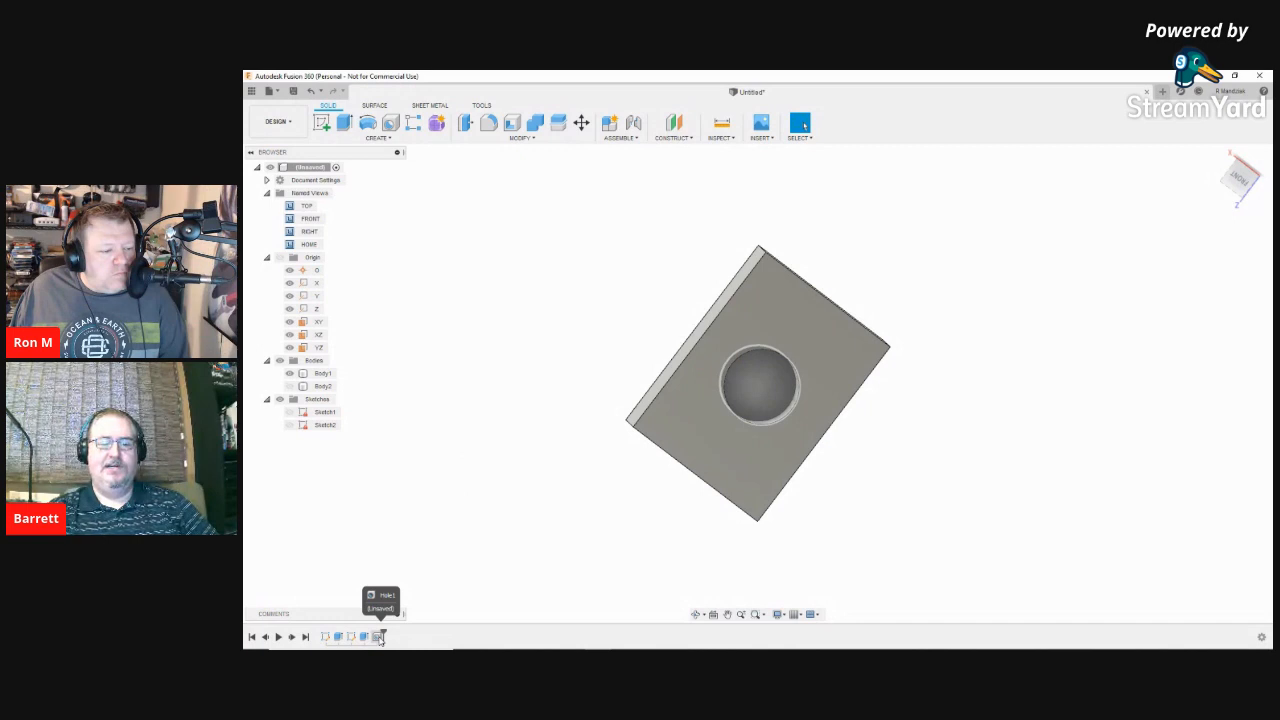
pyautogui.rightClick(380, 637)
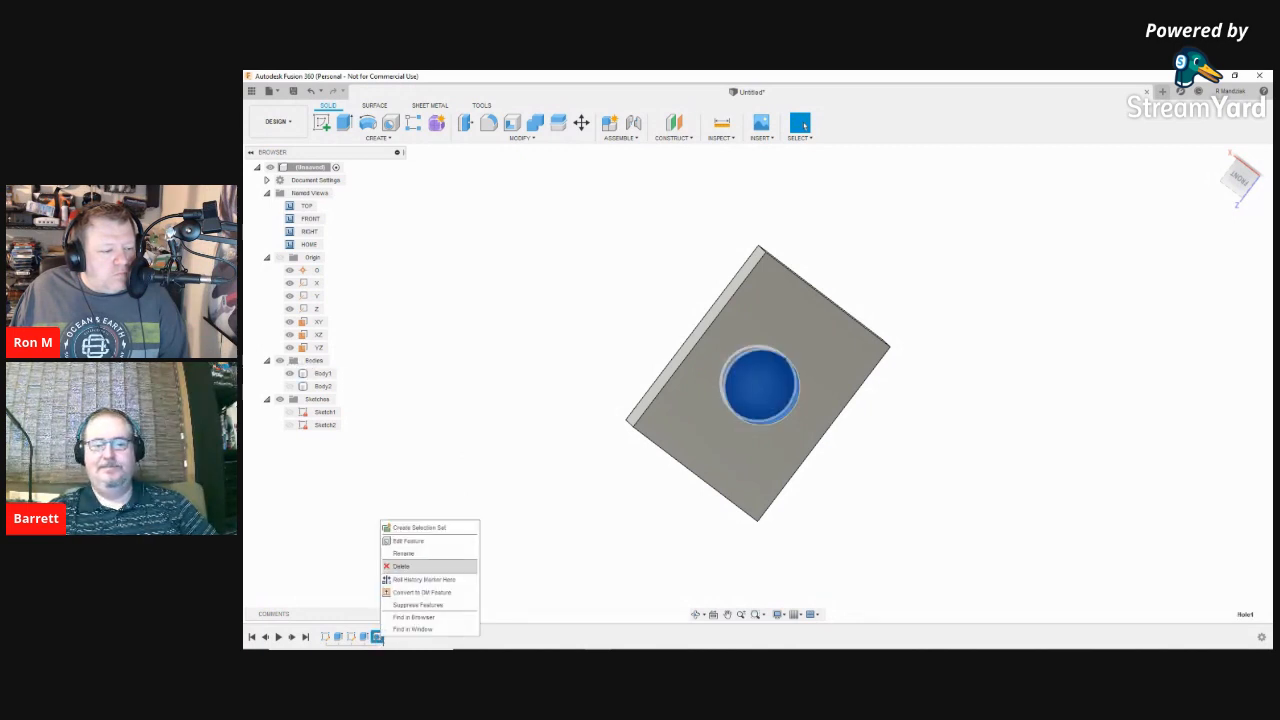
pyautogui.click(408, 540)
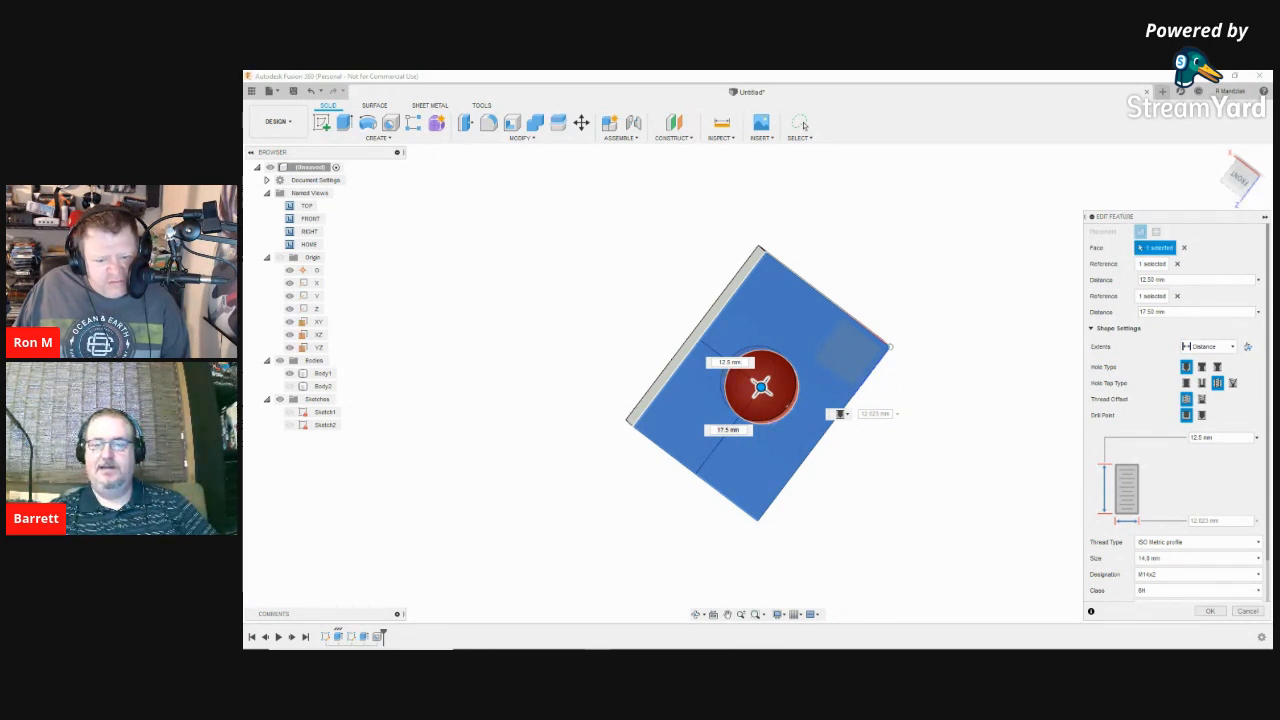
# Step: Switch the hole's thread to Modeled and confirm the edit
pyautogui.scroll(-2, 1175, 495)
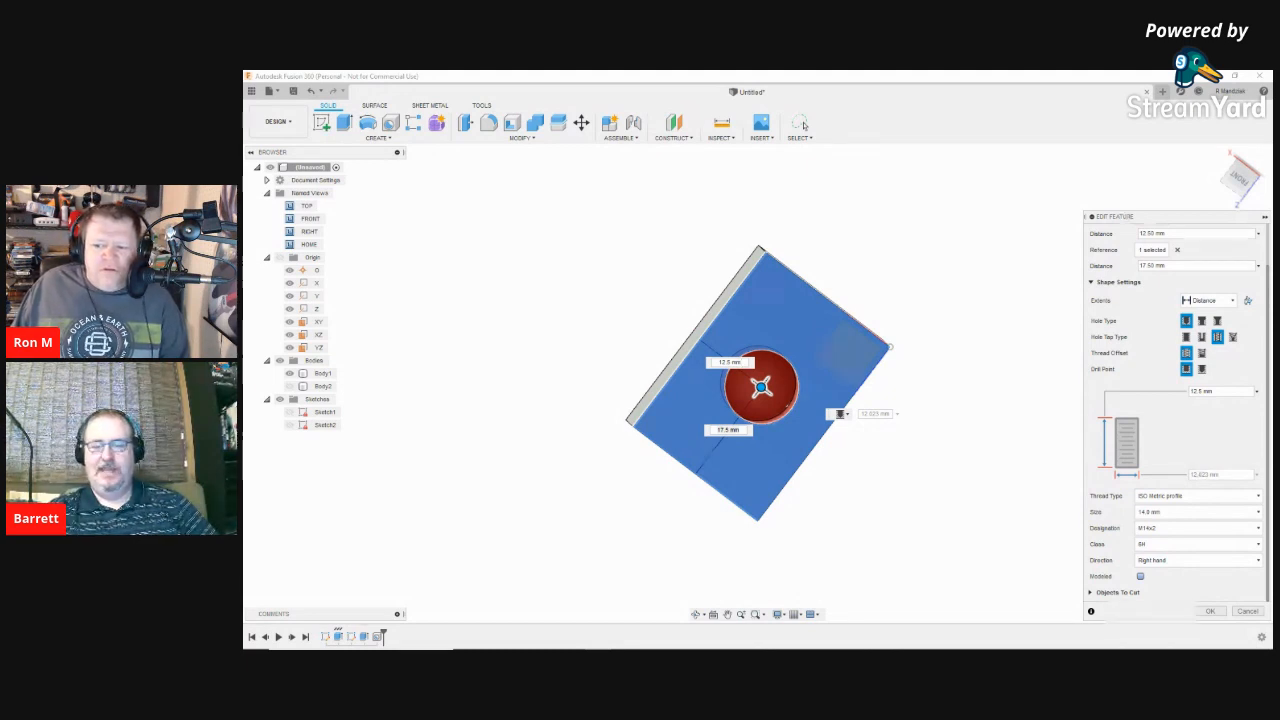
pyautogui.click(1140, 576)
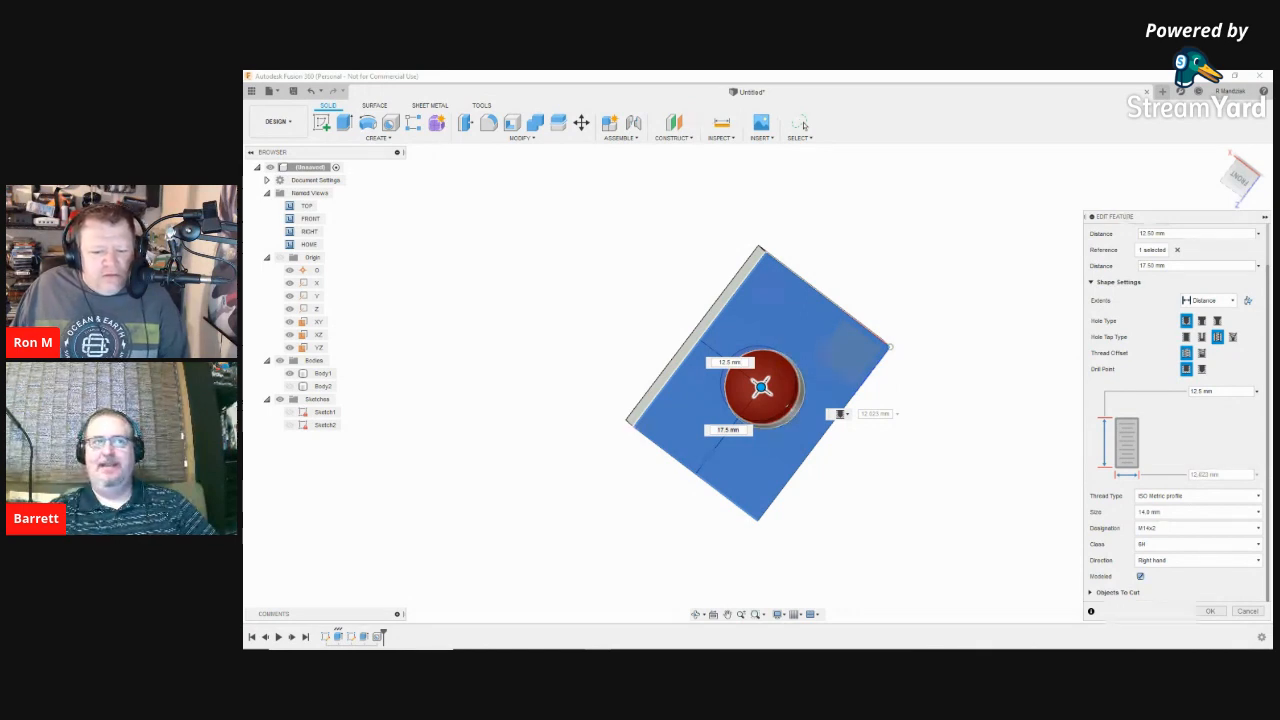
pyautogui.click(1206, 612)
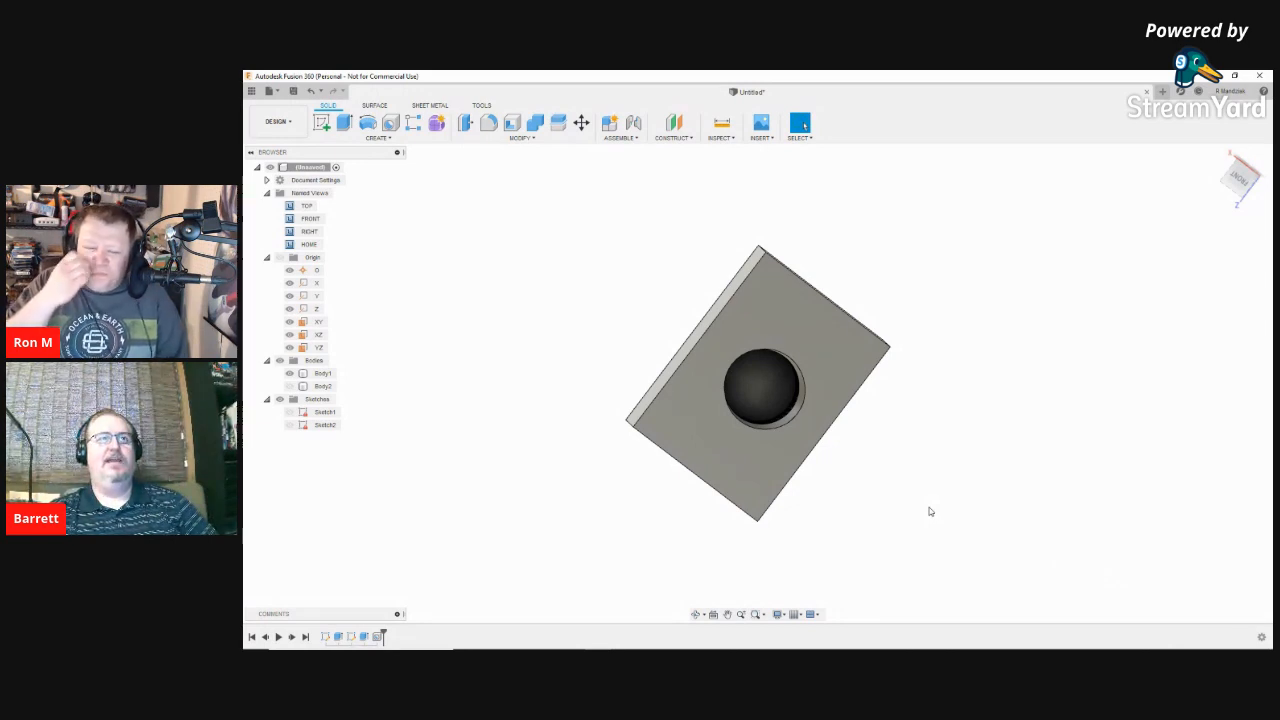
# Step: Orbit to an angled view showing the modeled threads inside the hole
pyautogui.click(786, 478)
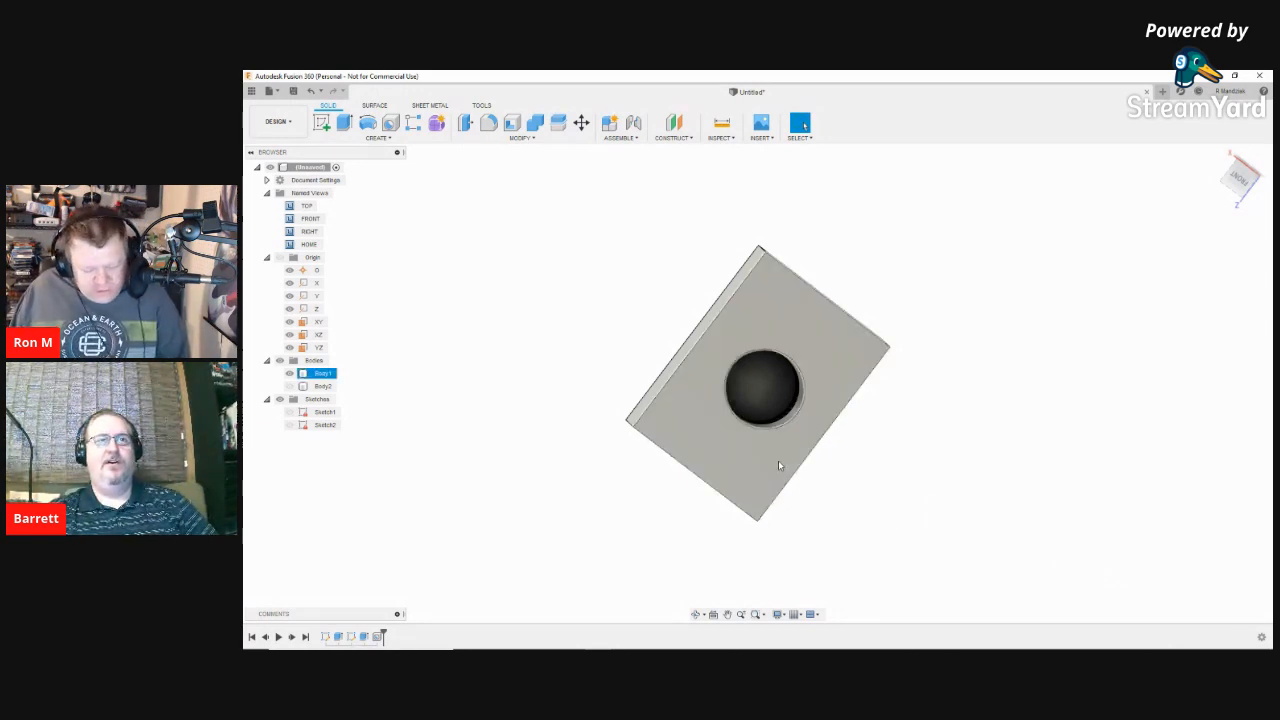
pyautogui.click(778, 460)
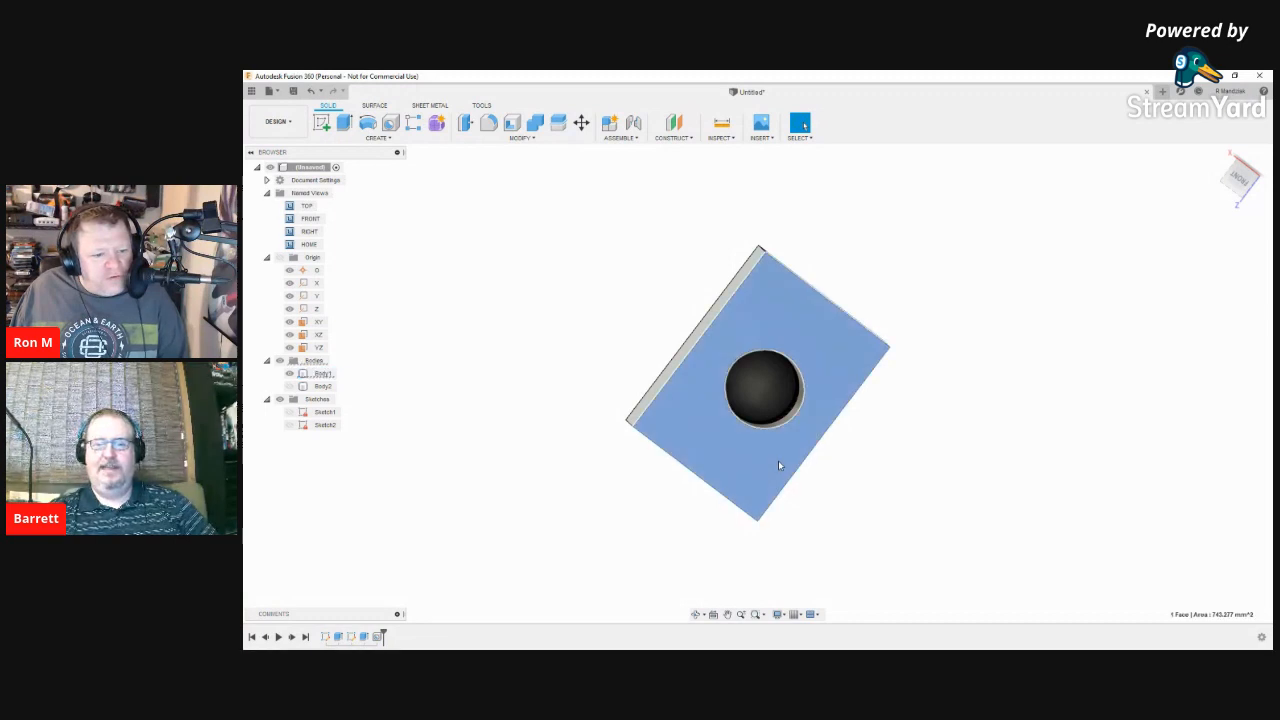
pyautogui.rightClick(769, 456)
pyautogui.click(769, 457)
pyautogui.keyDown('shift'); pyautogui.moveTo(771, 457); pyautogui.dragTo(803, 427, button='middle'); pyautogui.keyUp('shift')
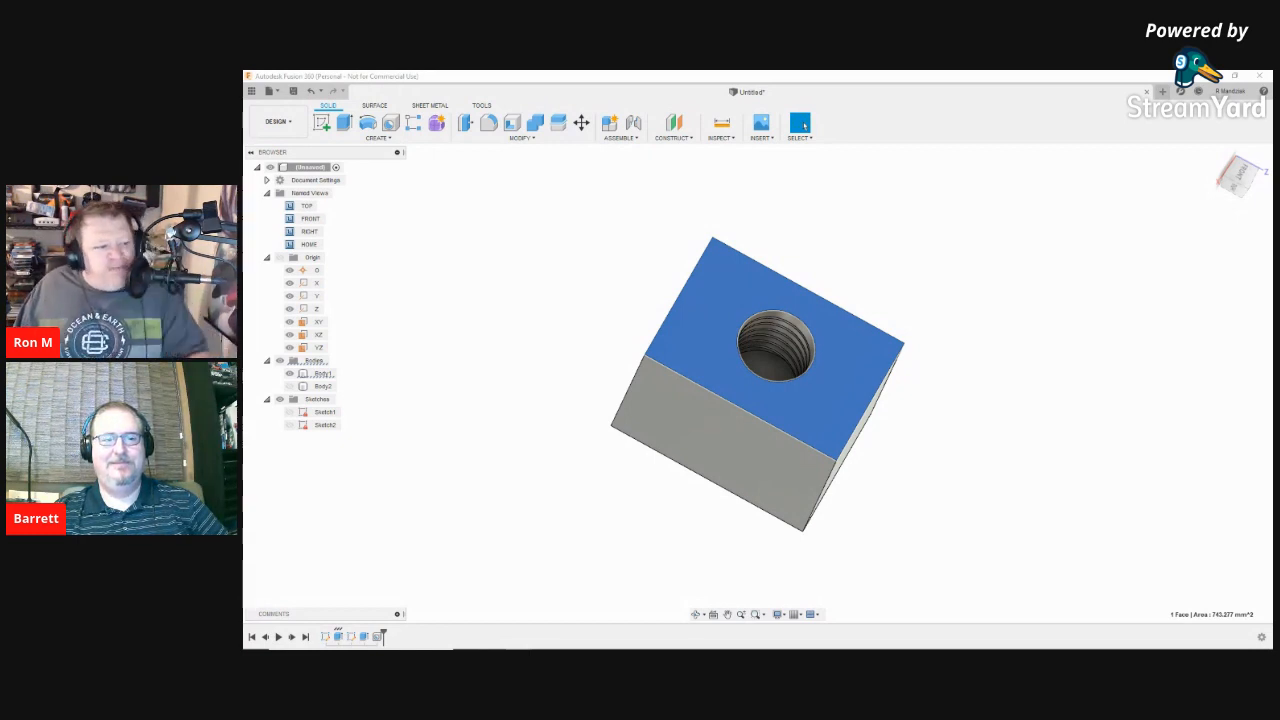
# Step: Make Body2 visible so the cylinder stands in the threaded hole
pyautogui.click(320, 386)
pyautogui.click(290, 387)
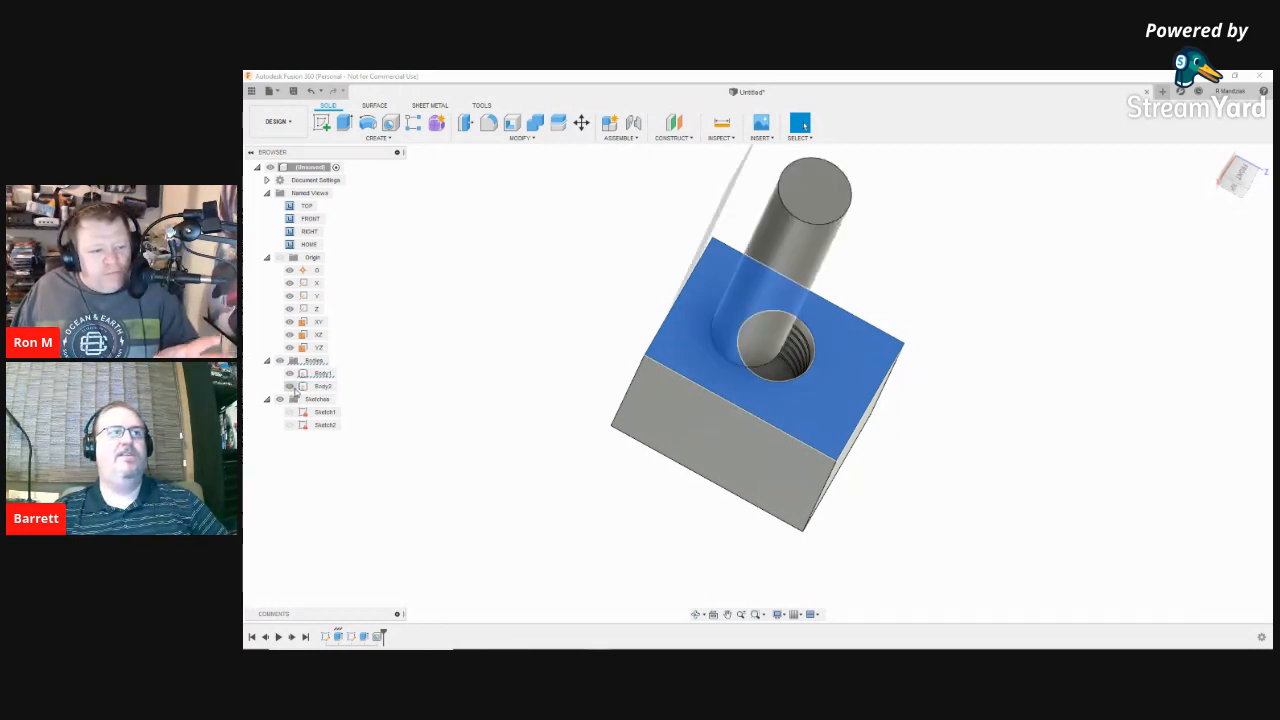
pyautogui.rightClick(975, 452)
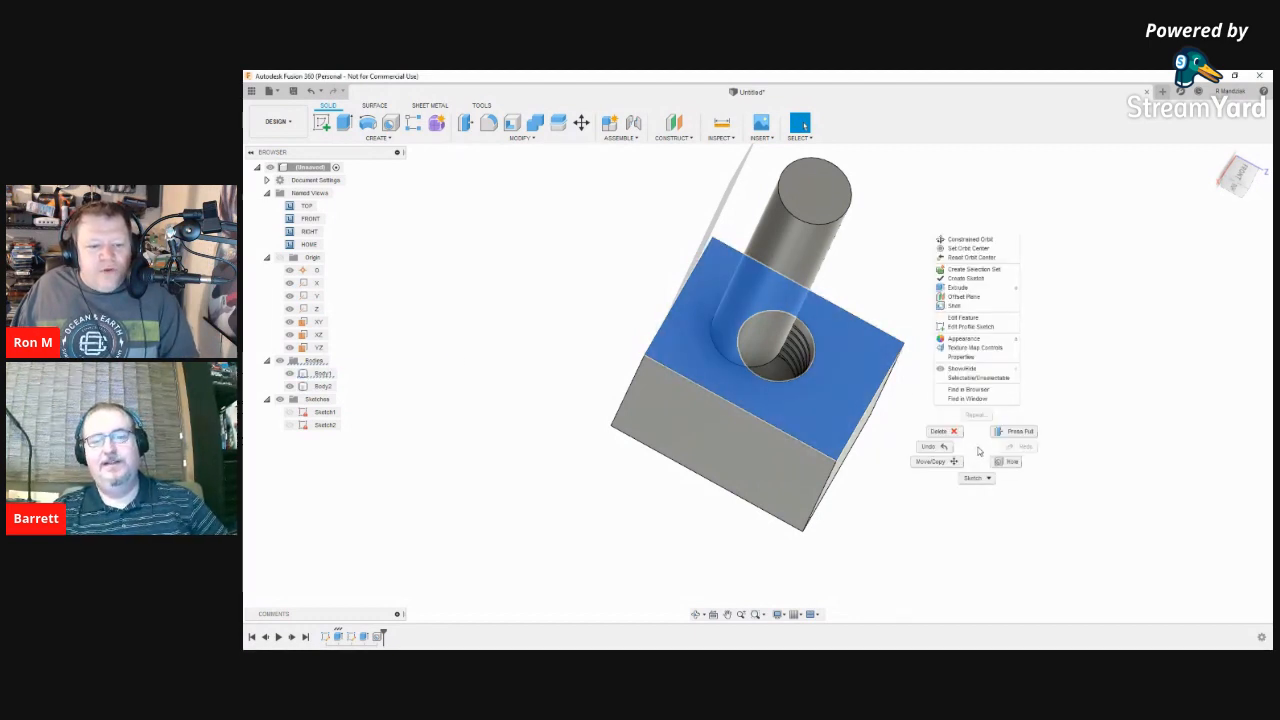
pyautogui.click(979, 451)
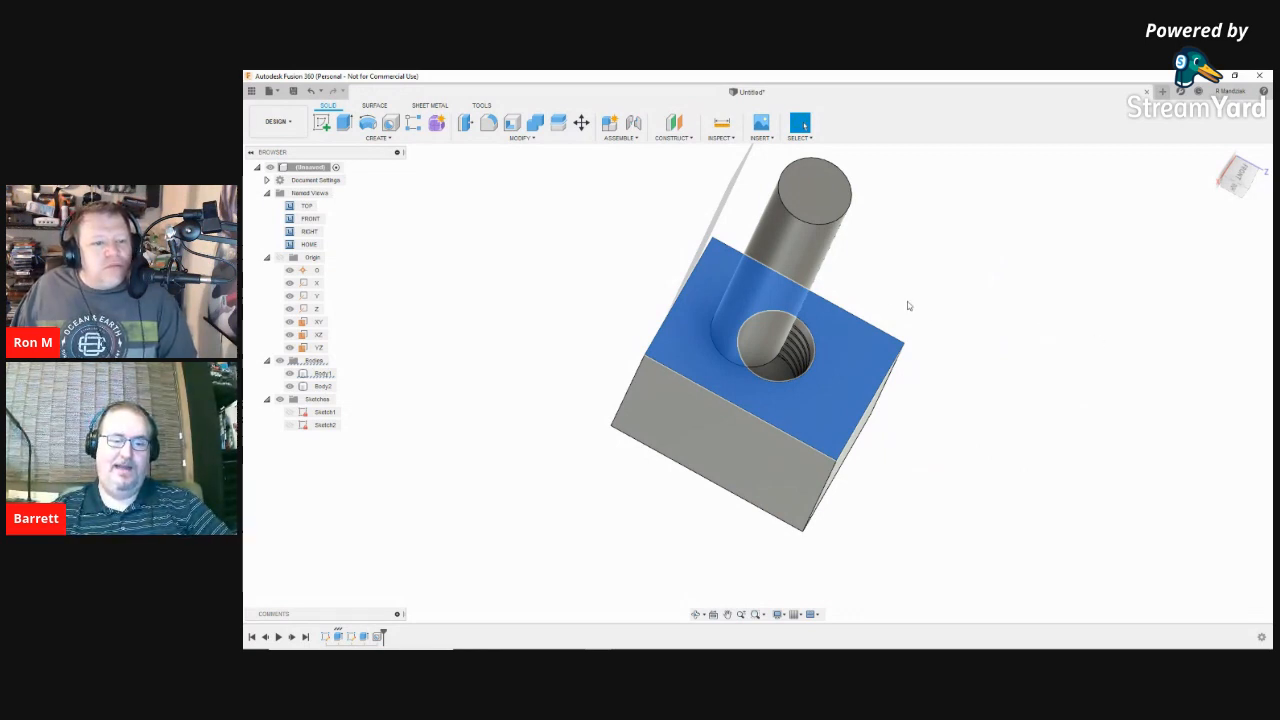
# Step: Select Sketch2 in the timeline and bring up its context menu
pyautogui.rightClick(362, 639)
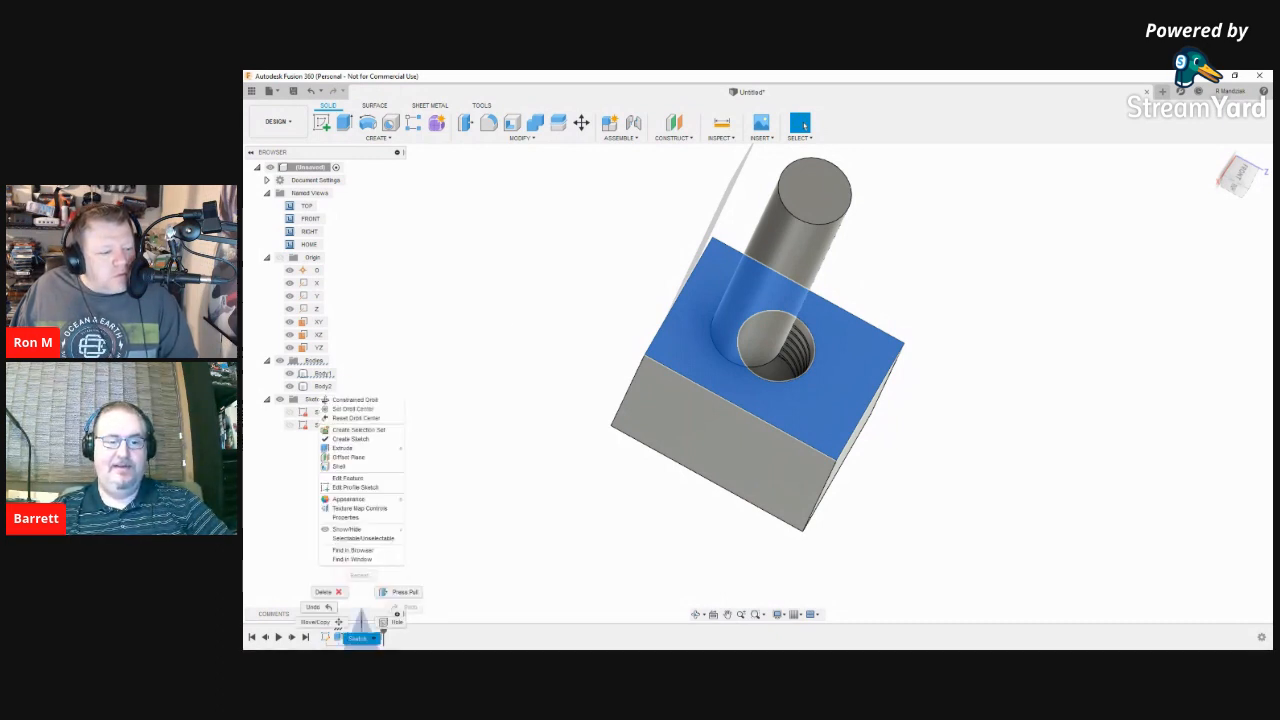
pyautogui.click(499, 482)
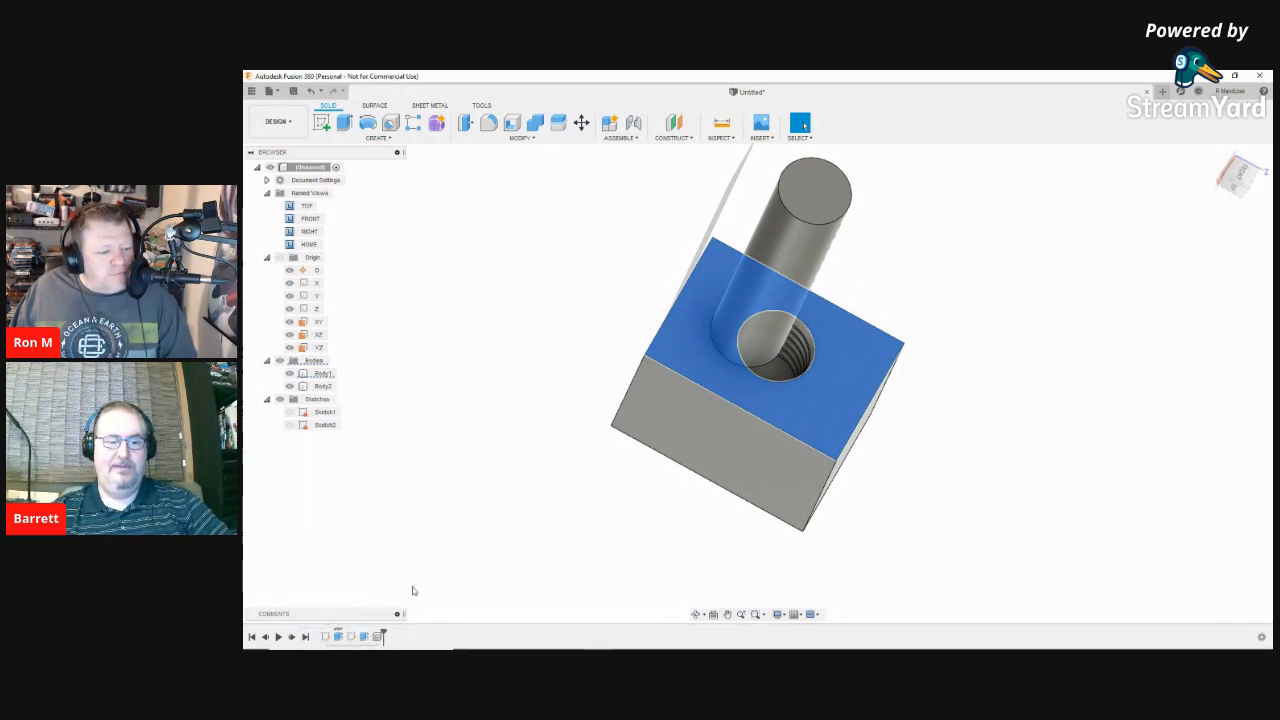
pyautogui.rightClick(351, 638)
pyautogui.click(461, 597)
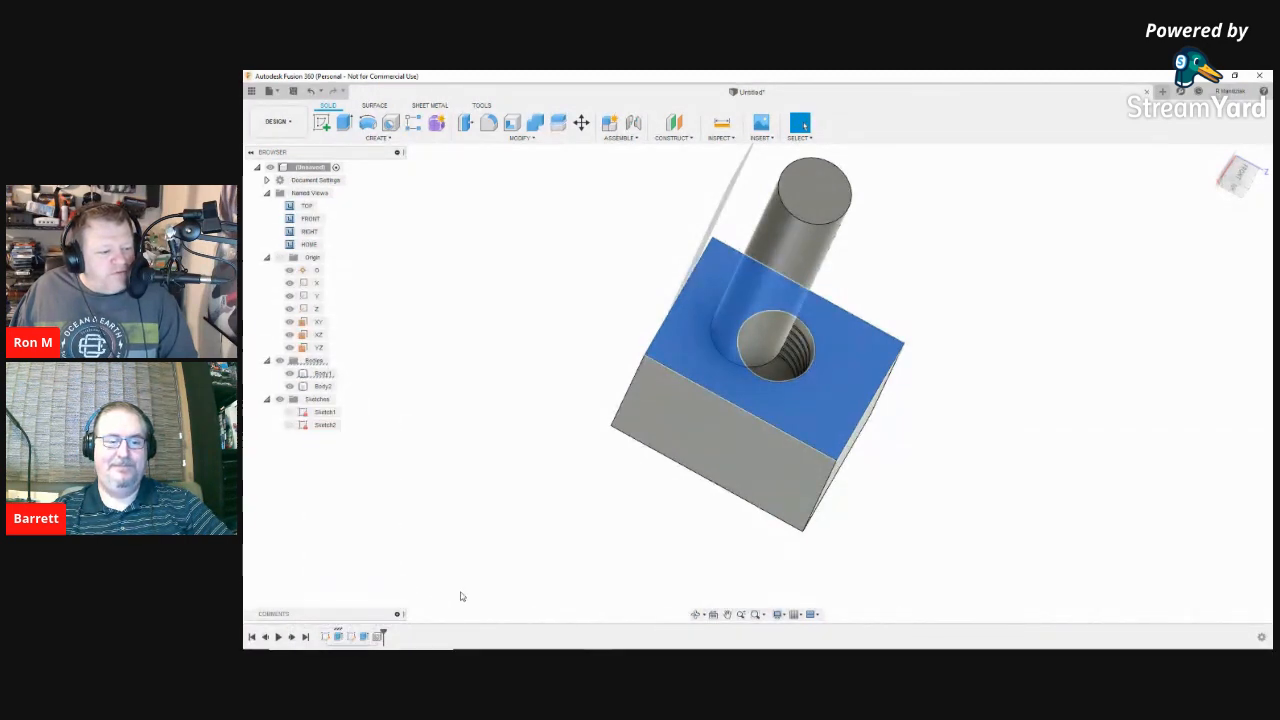
pyautogui.click(351, 638)
pyautogui.rightClick(351, 638)
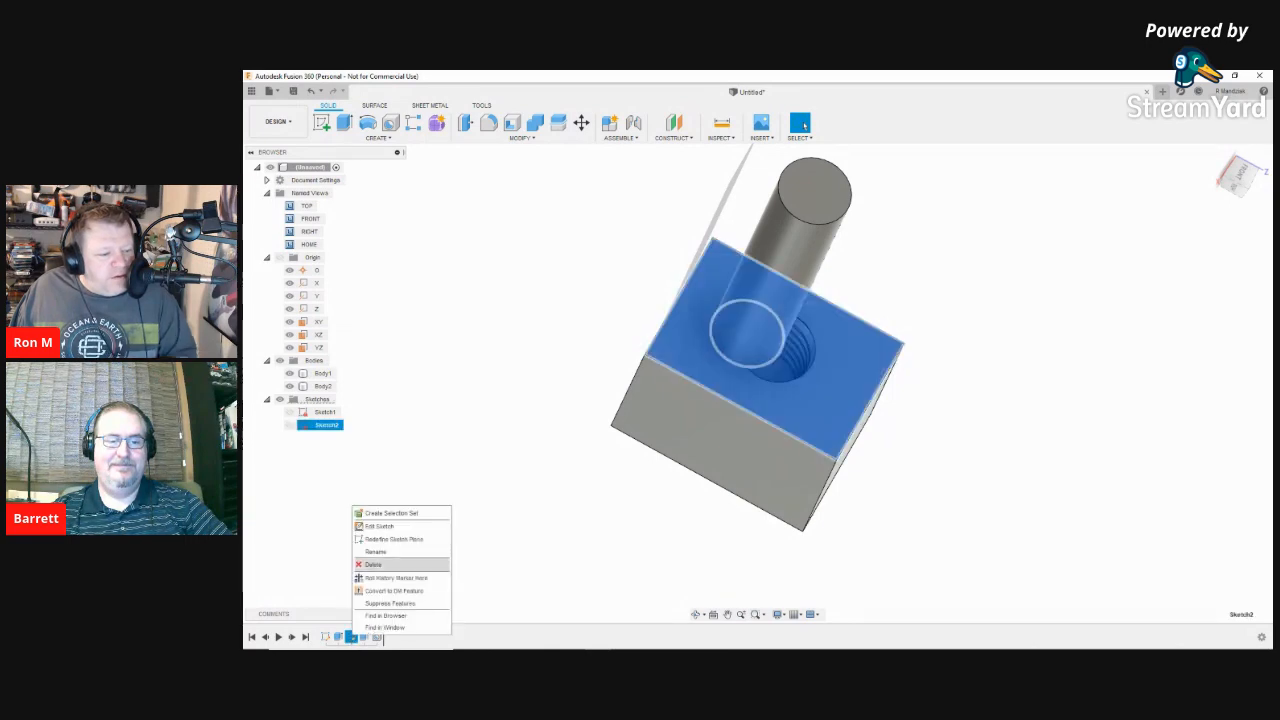
# Step: Reopen Sketch2 and change the hole centre's vertical dimension from 12.50 to 17.50
pyautogui.click(380, 526)
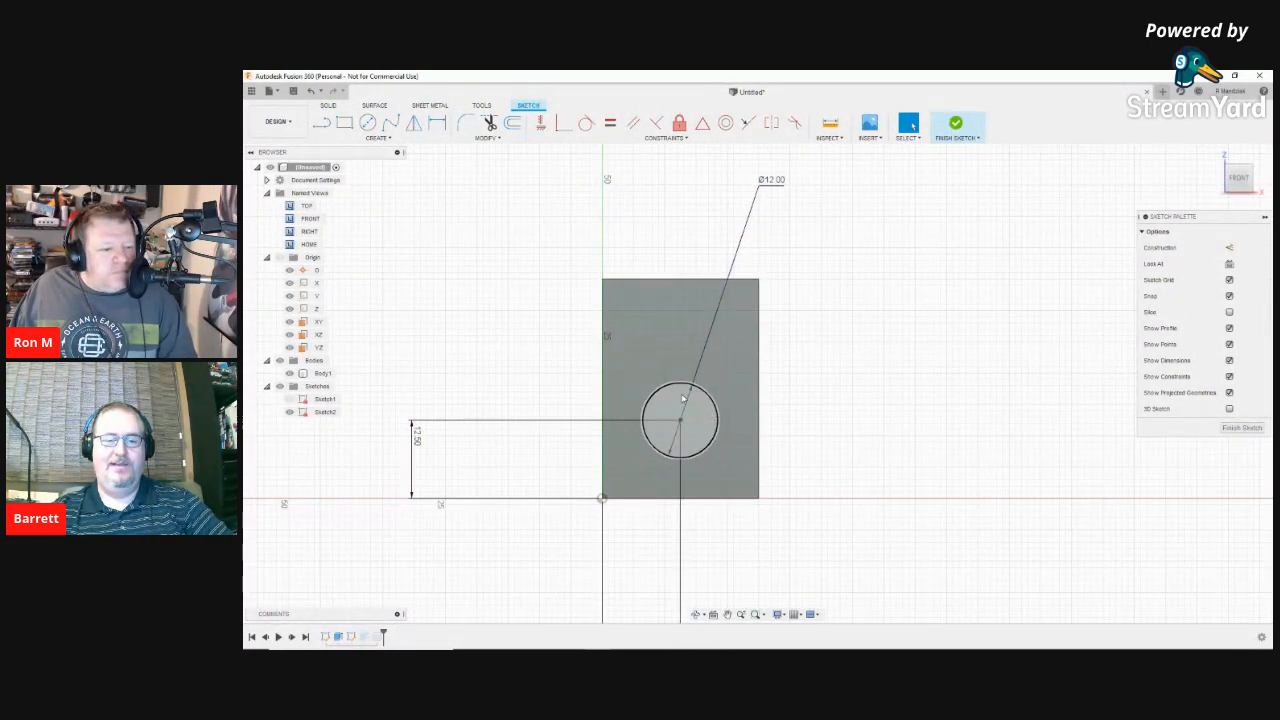
pyautogui.click(415, 434)
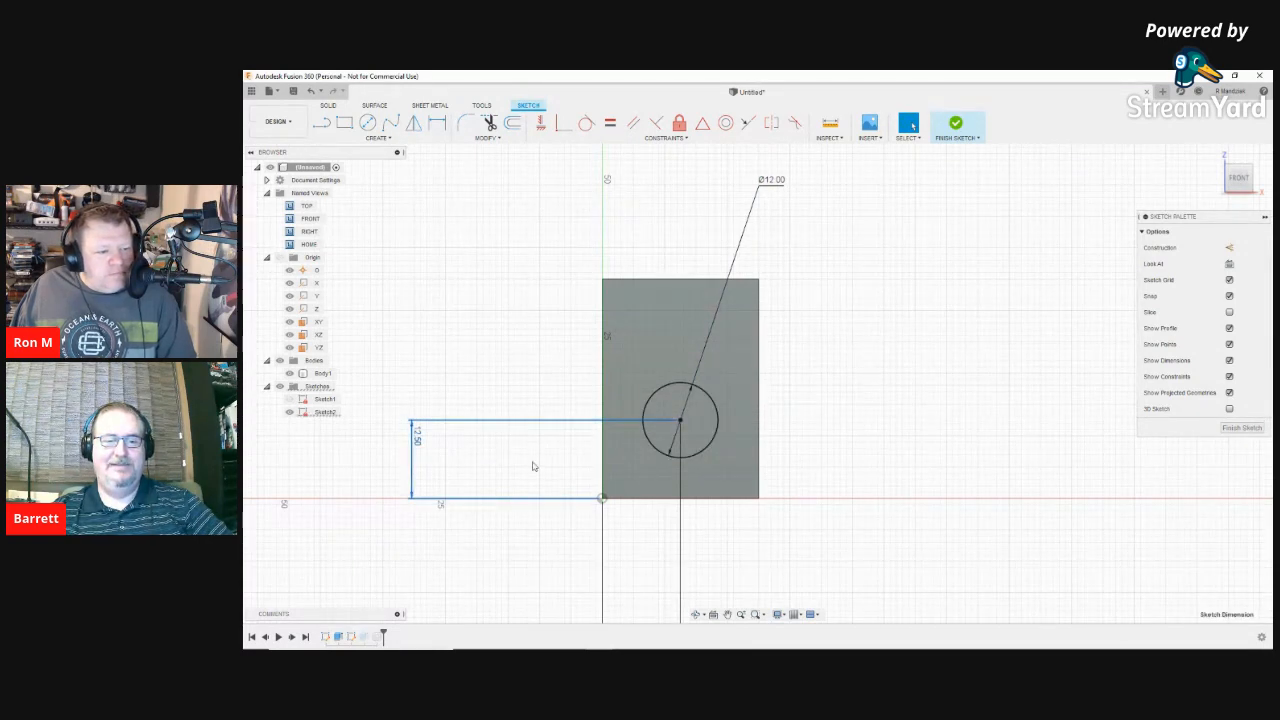
pyautogui.doubleClick(417, 436)
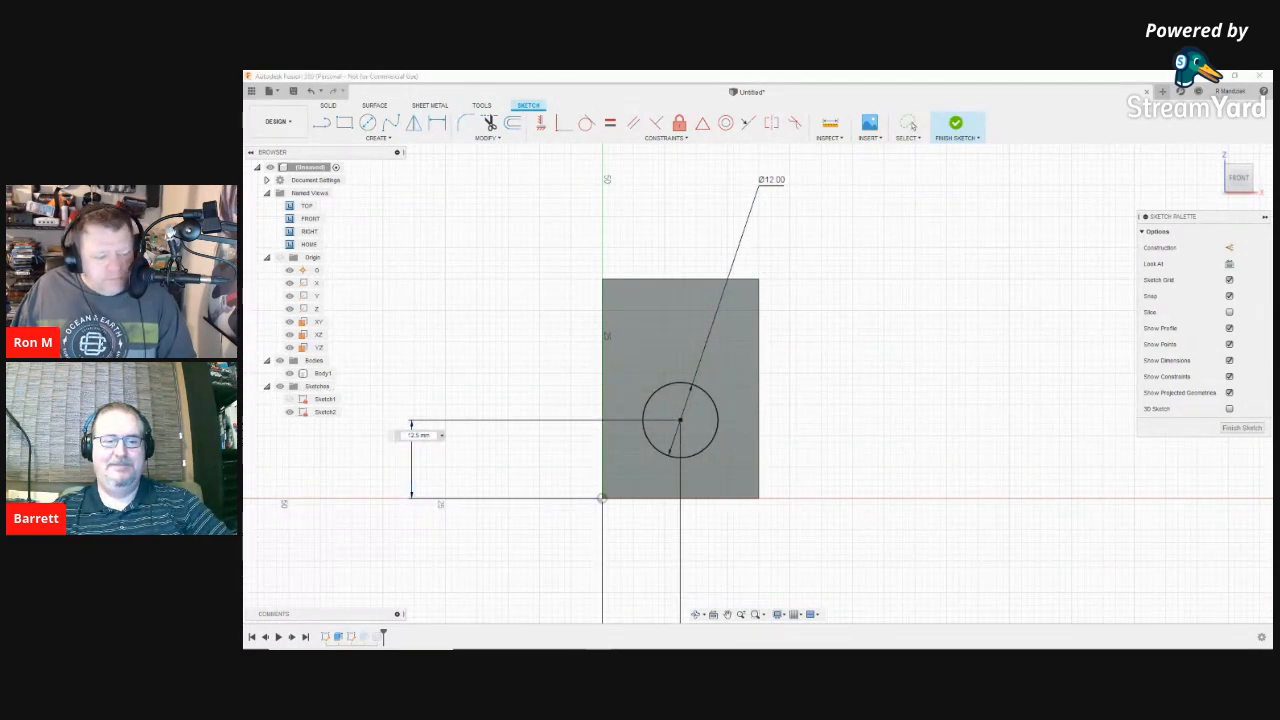
pyautogui.press('BackSpace')
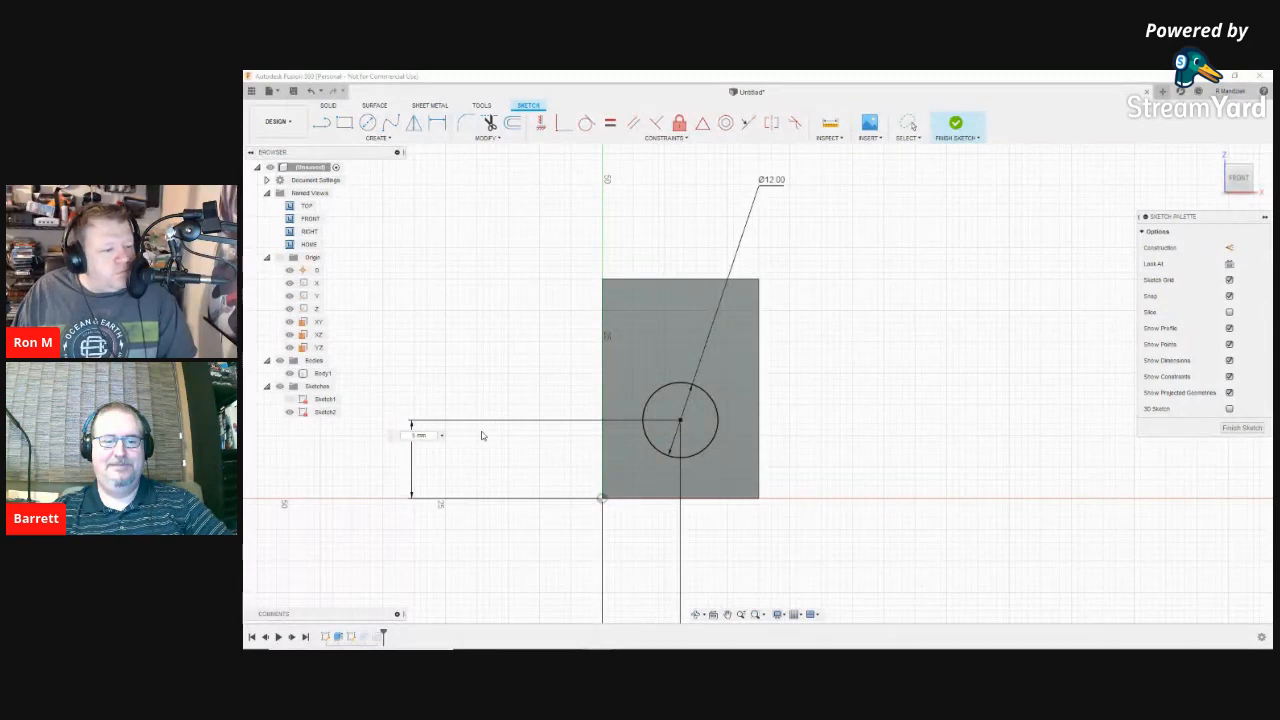
pyautogui.write('17.')
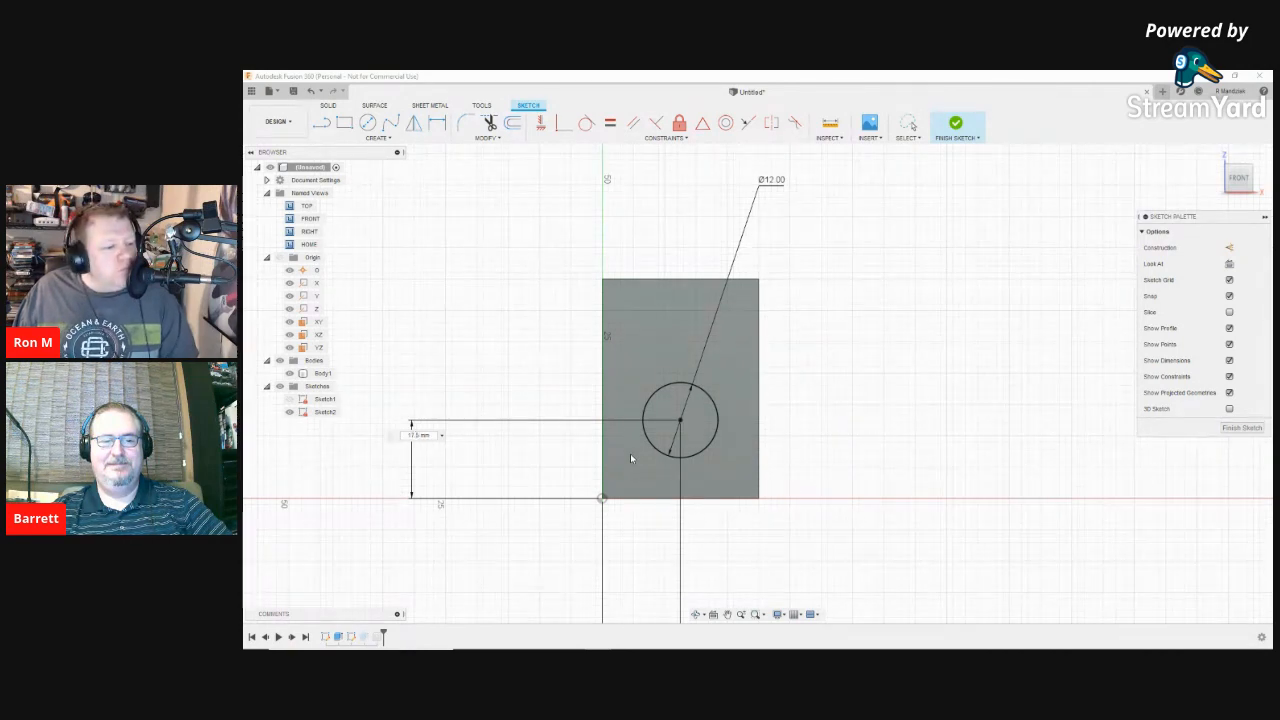
pyautogui.press('Return')
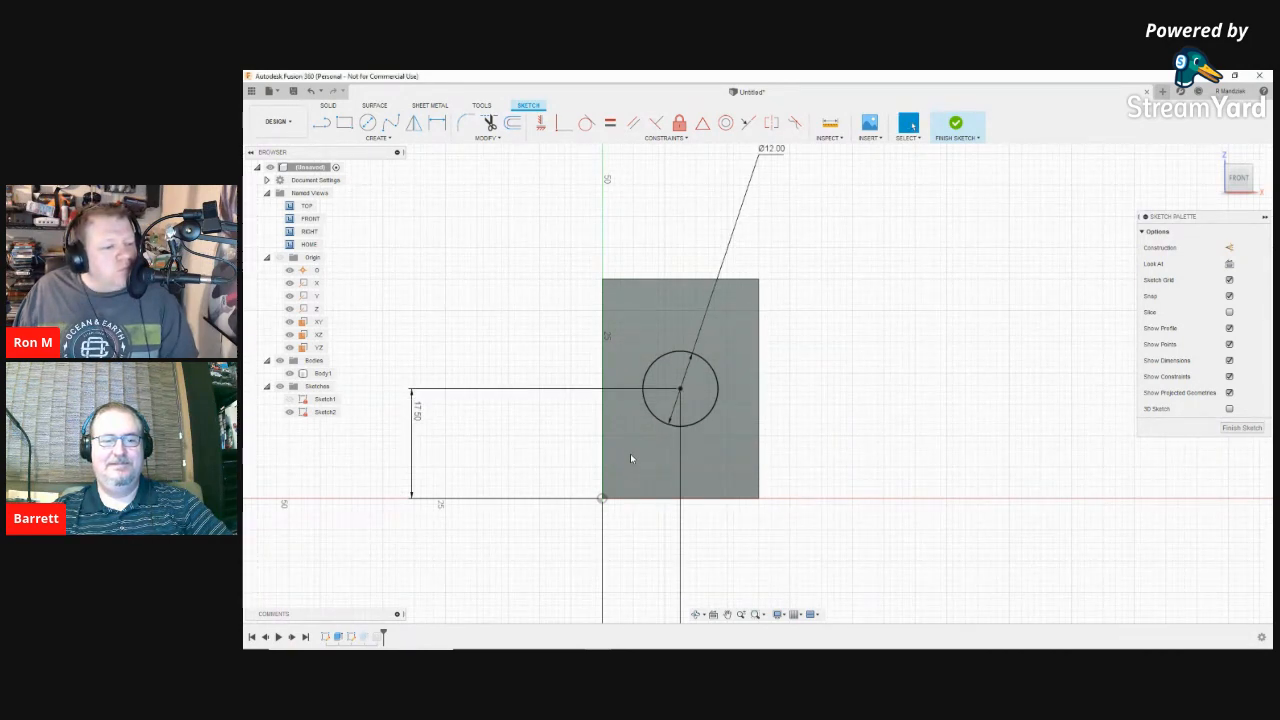
# Step: Finish Sketch2 and return to the 3D block and cylinder
pyautogui.rightClick(891, 377)
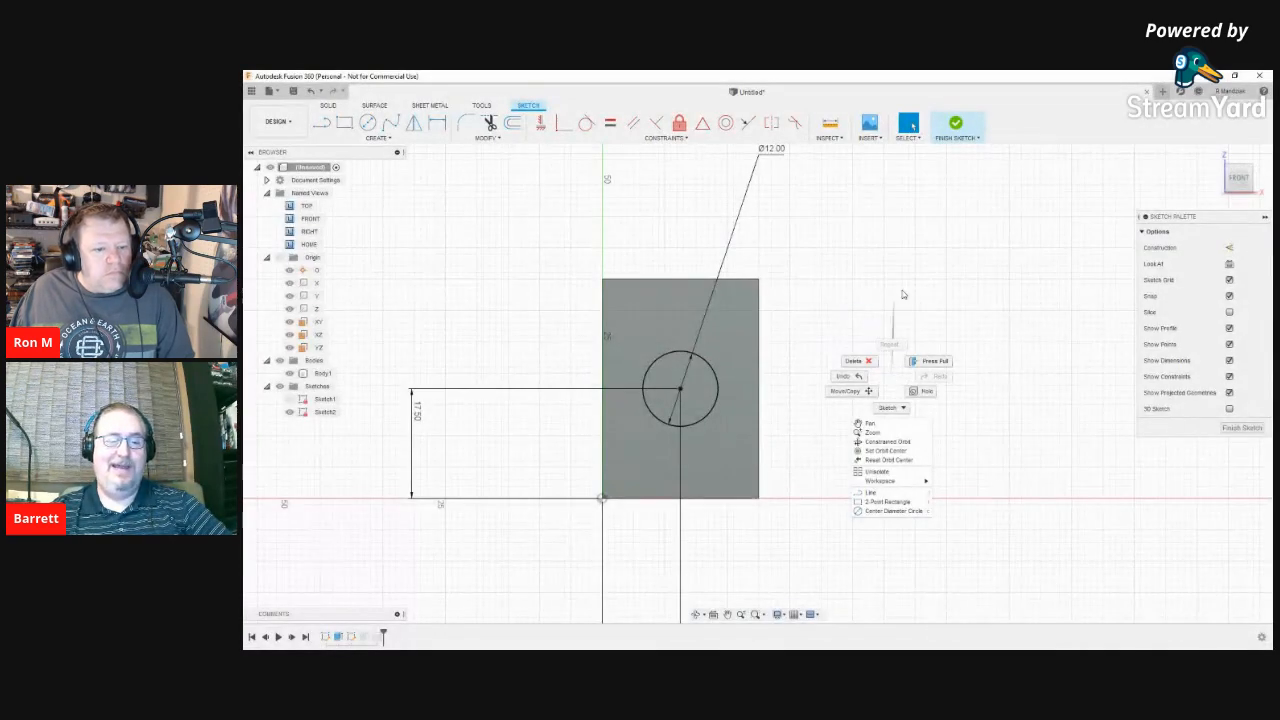
pyautogui.click(972, 269)
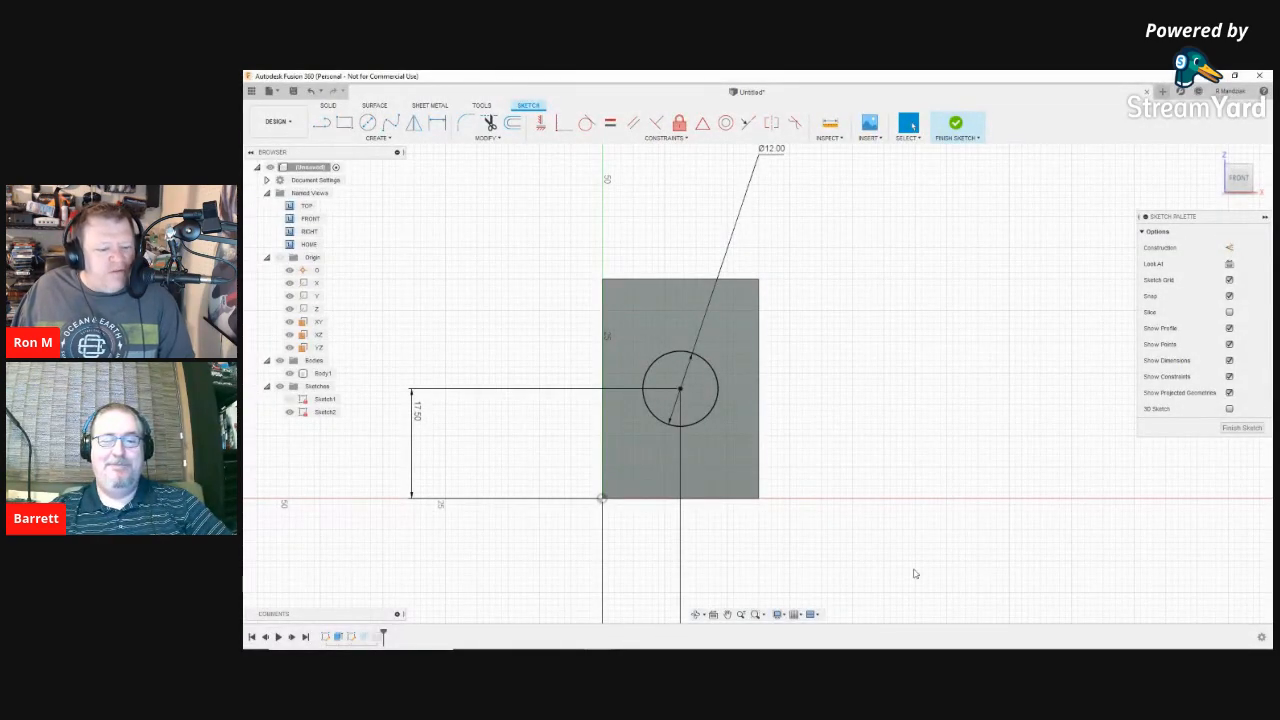
pyautogui.click(1241, 428)
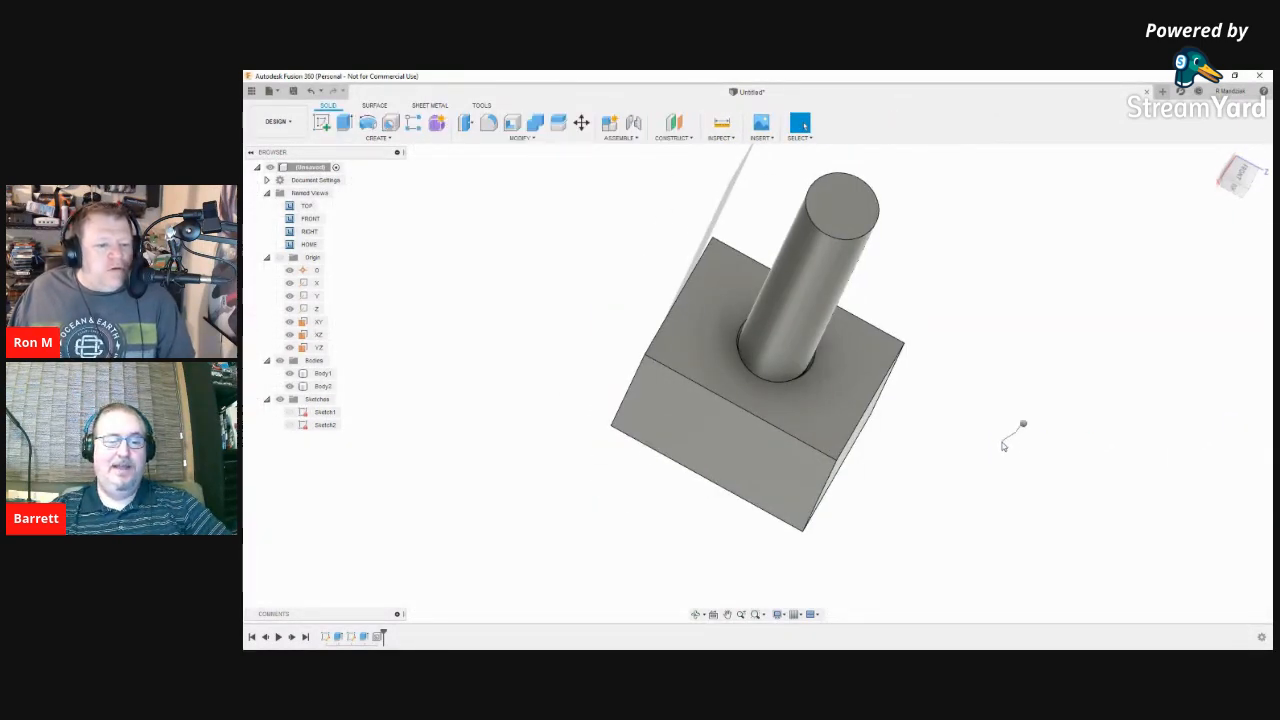
# Step: Hide the cylinder body, Body2, to reveal the block's threaded hole
pyautogui.rightClick(1020, 425)
pyautogui.click(1022, 431)
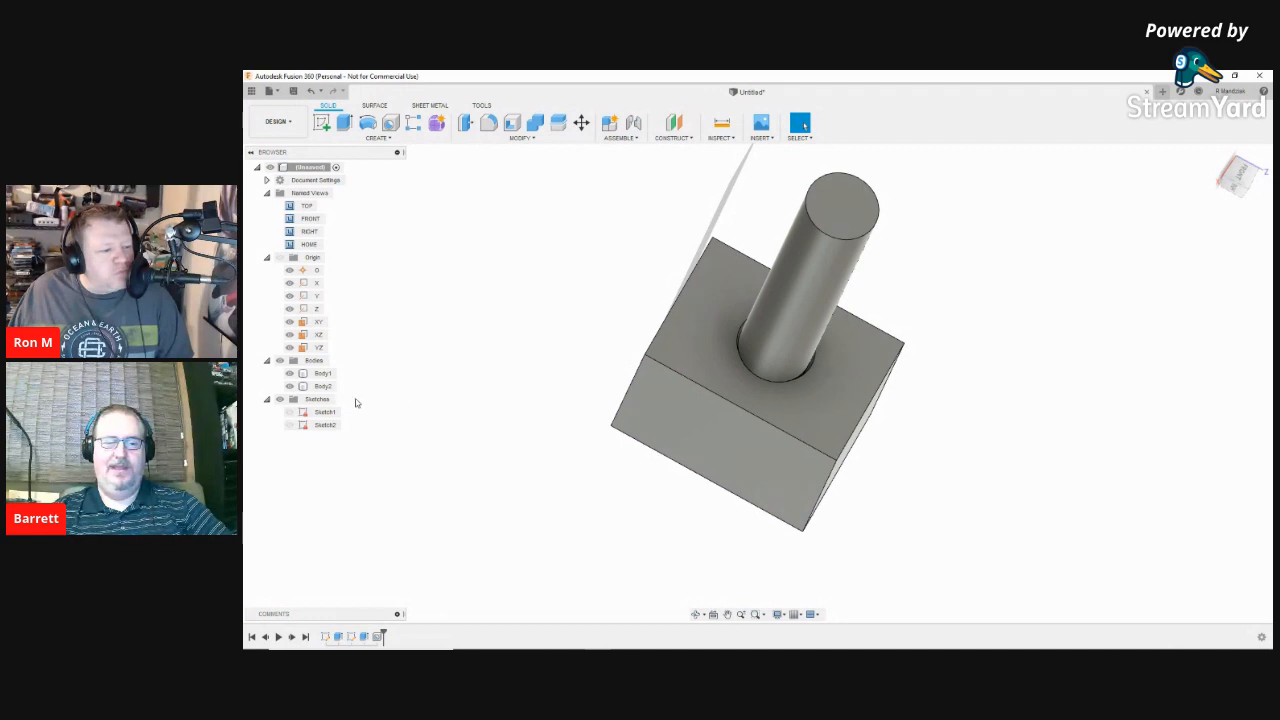
pyautogui.click(290, 386)
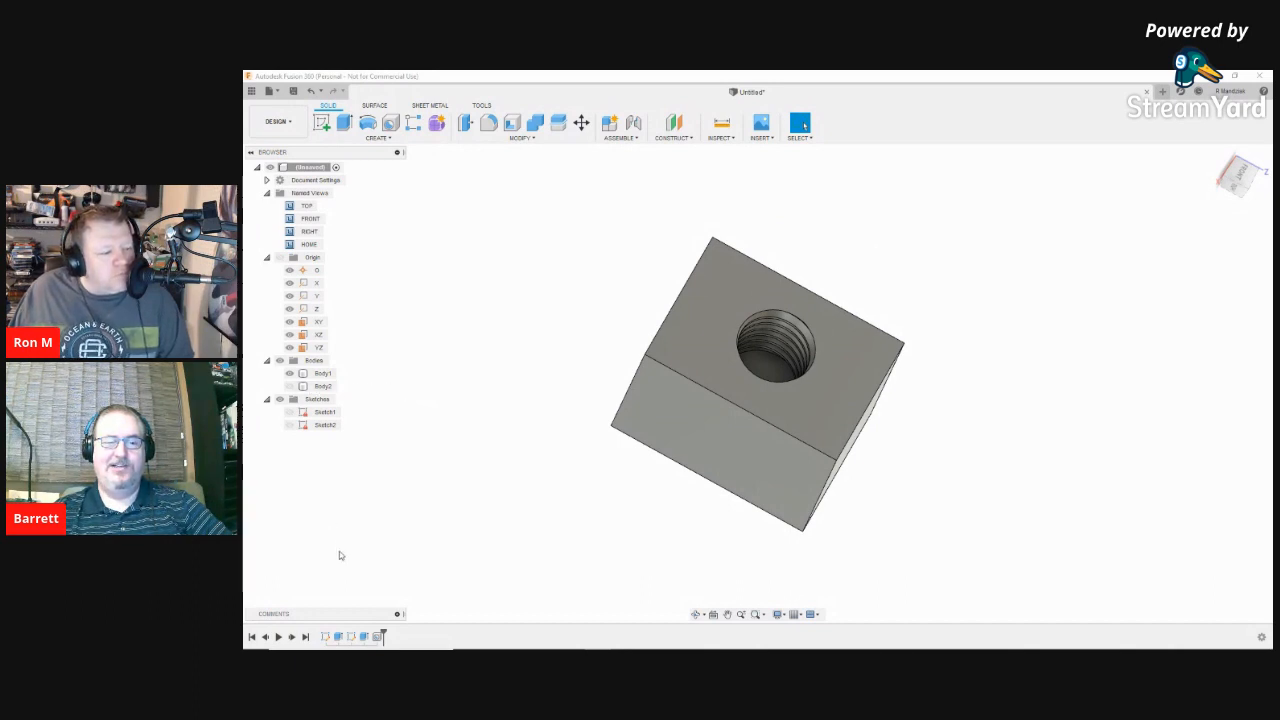
# Step: Reopen the block's base sketch, Sketch1, with its 25 by 35 rectangle
pyautogui.click(324, 637)
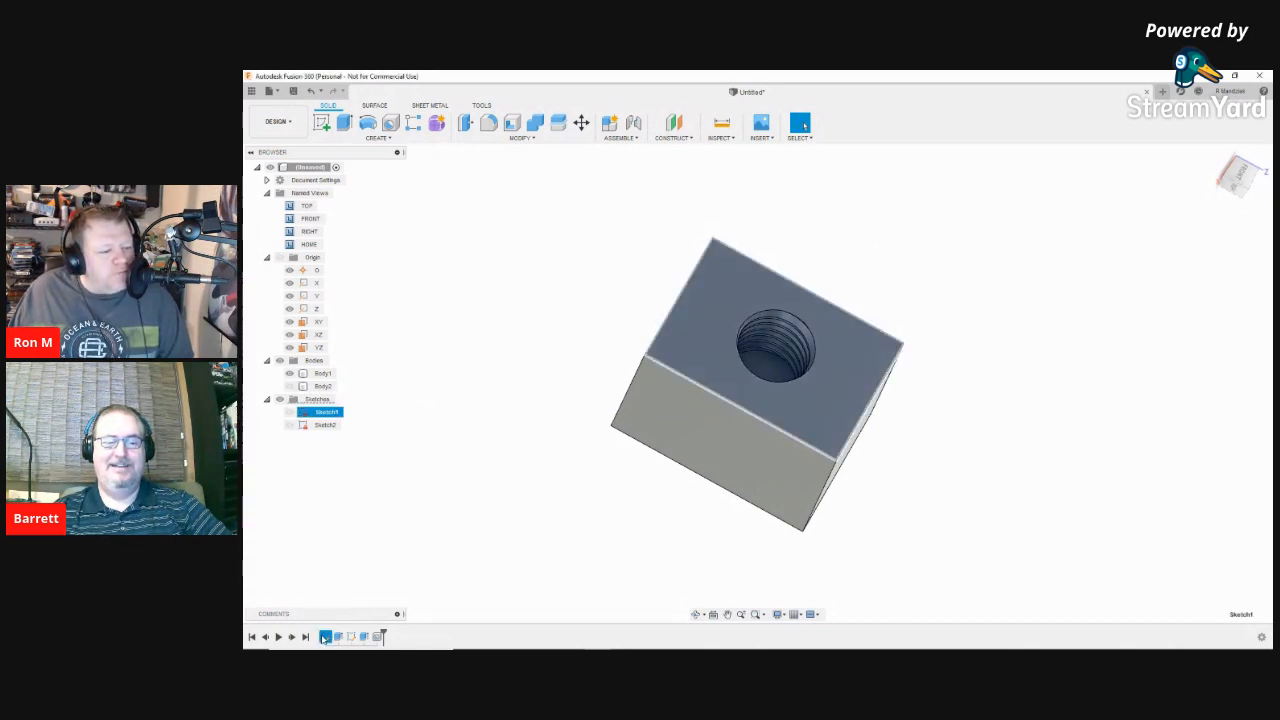
pyautogui.rightClick(324, 637)
pyautogui.click(349, 526)
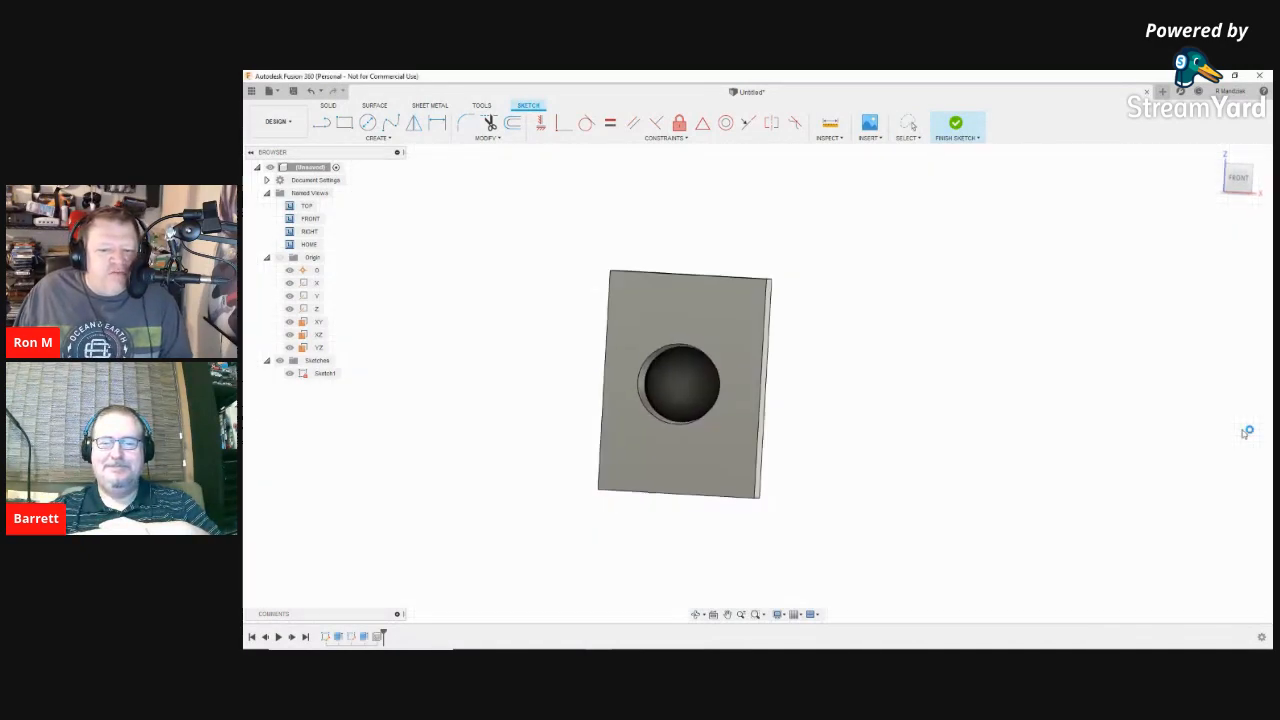
# Step: Orbit to an oblique view of the threaded block and bring up Sketch2's timeline options
pyautogui.keyDown('shift'); pyautogui.moveTo(1246, 434); pyautogui.dragTo(882, 509, button='middle'); pyautogui.keyUp('shift')
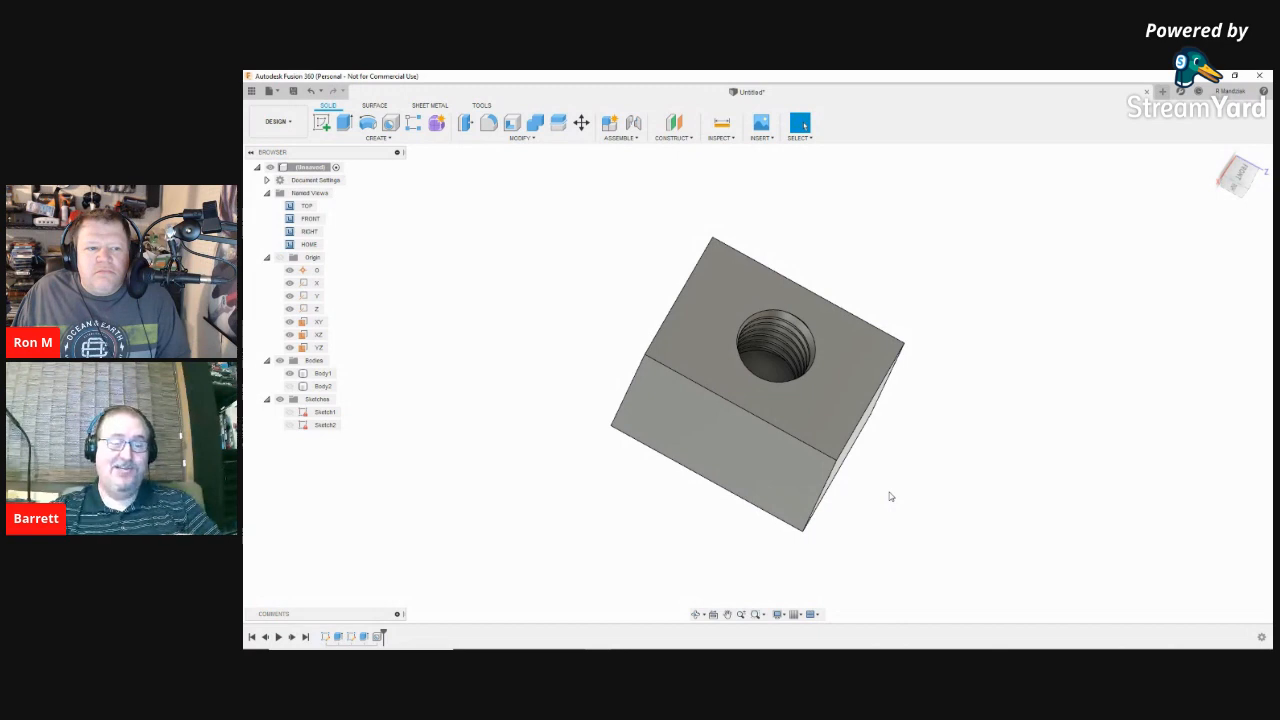
pyautogui.rightClick(355, 638)
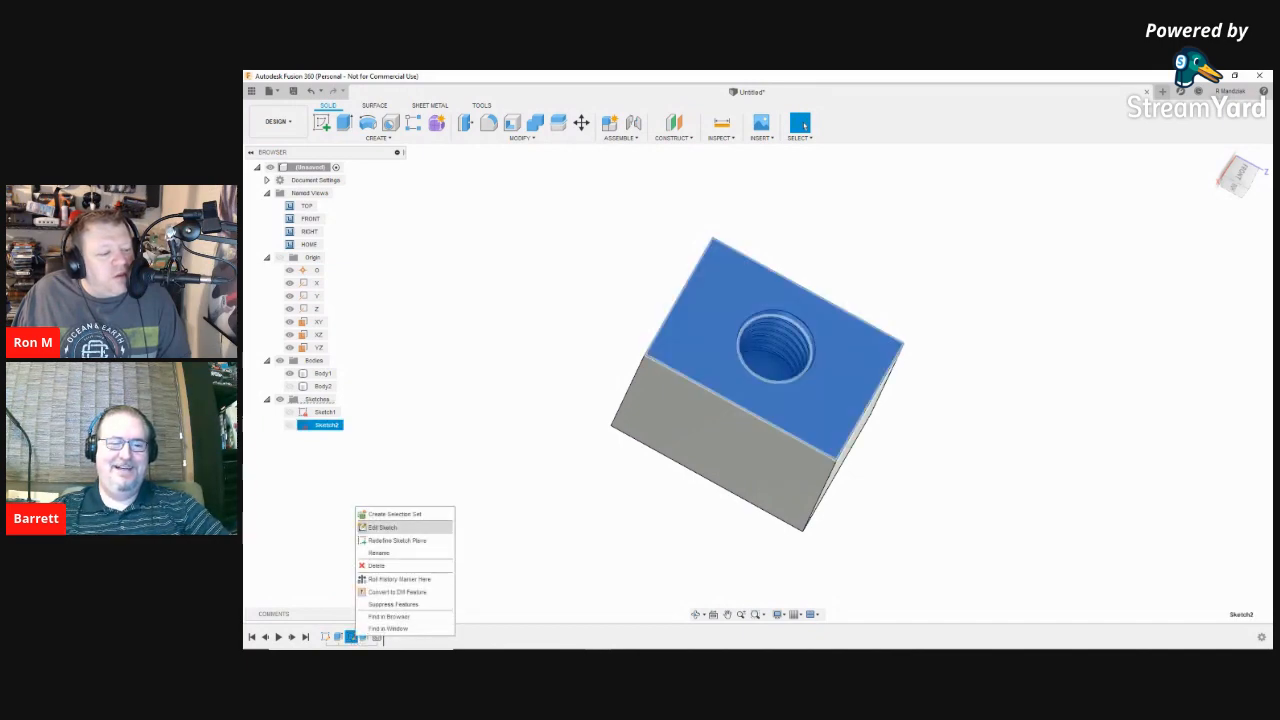
# Step: Reopen Sketch2 and replace the hole's 17.50 vertical dimension with the formula d2/2
pyautogui.click(400, 527)
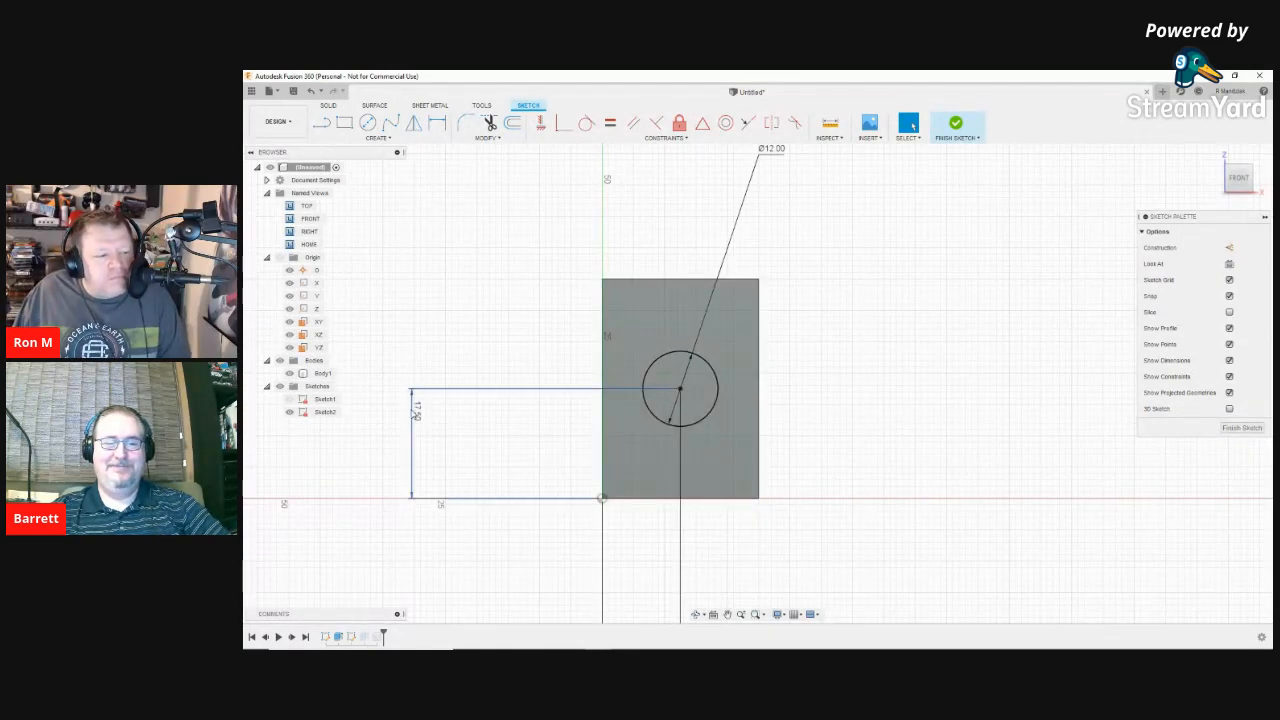
pyautogui.rightClick(417, 413)
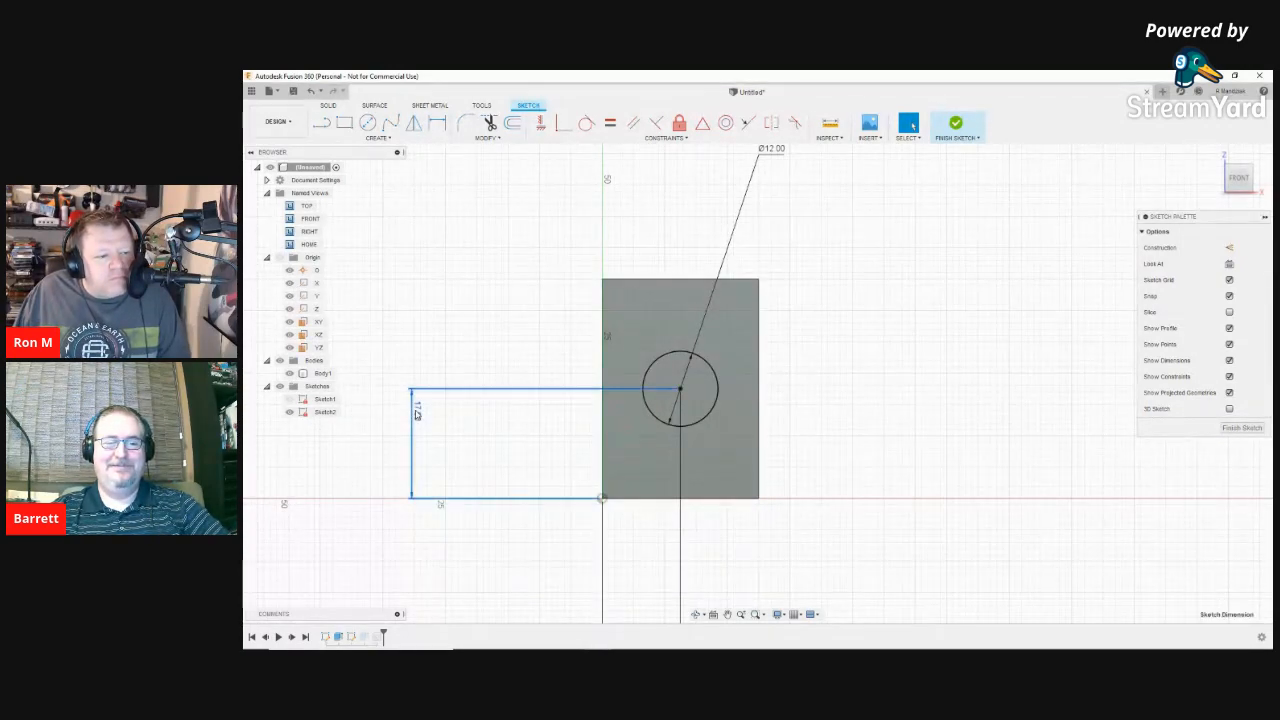
pyautogui.click(417, 414)
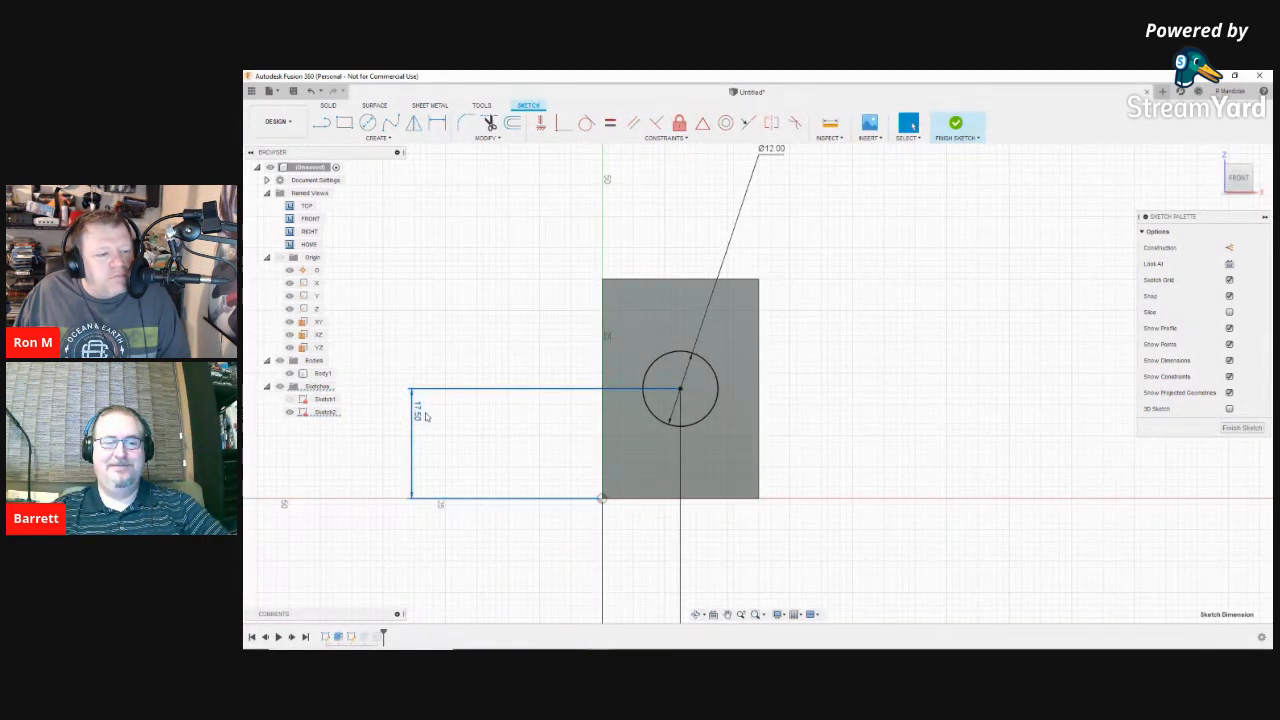
pyautogui.doubleClick(418, 412)
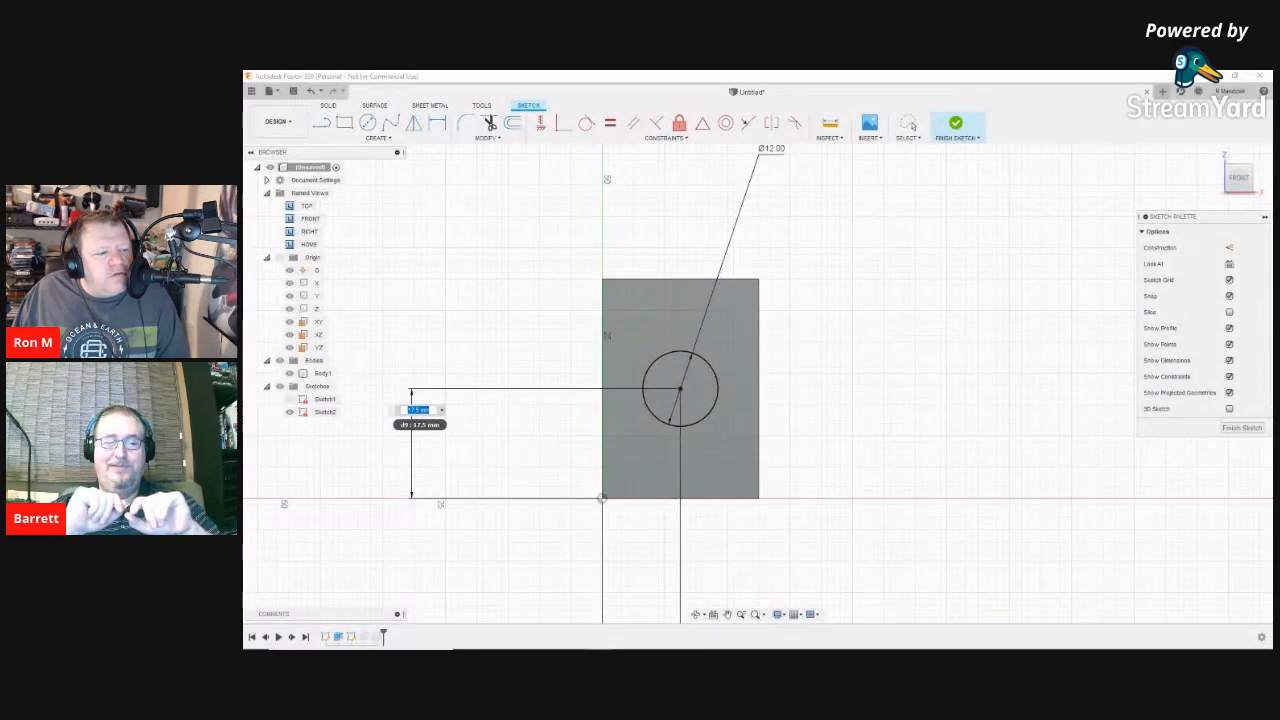
pyautogui.write('d2')
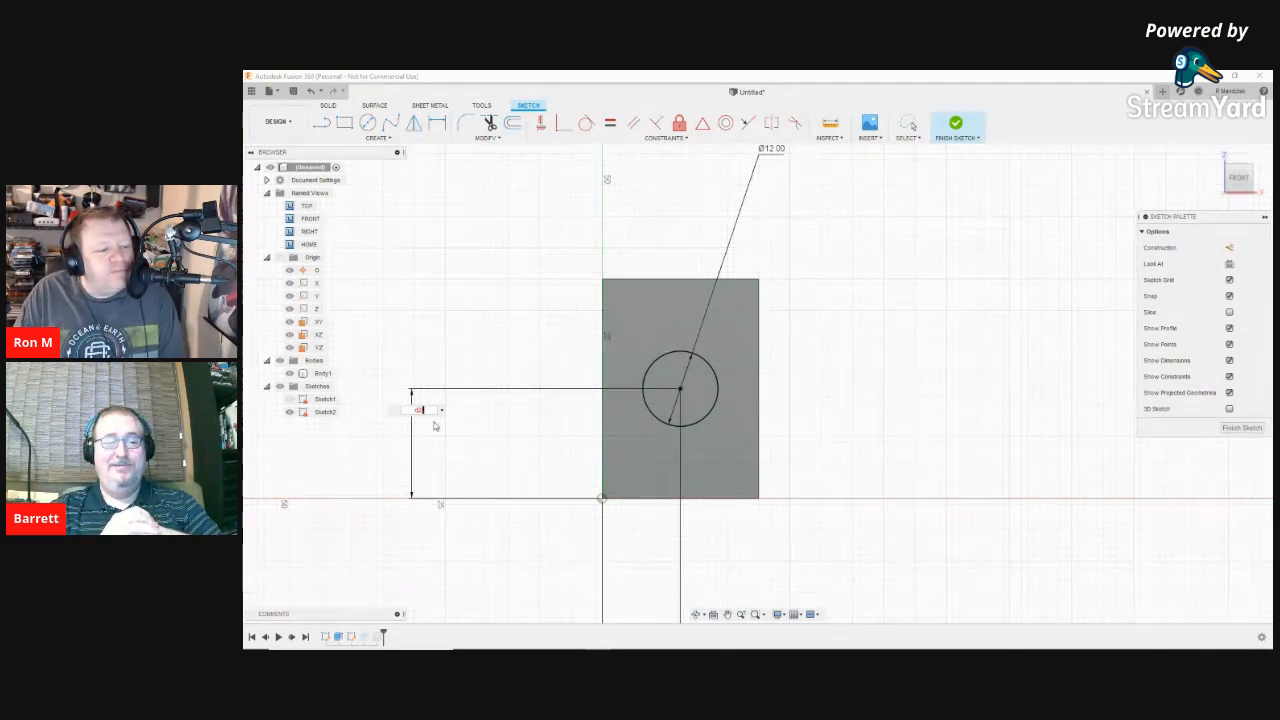
pyautogui.write('/2')
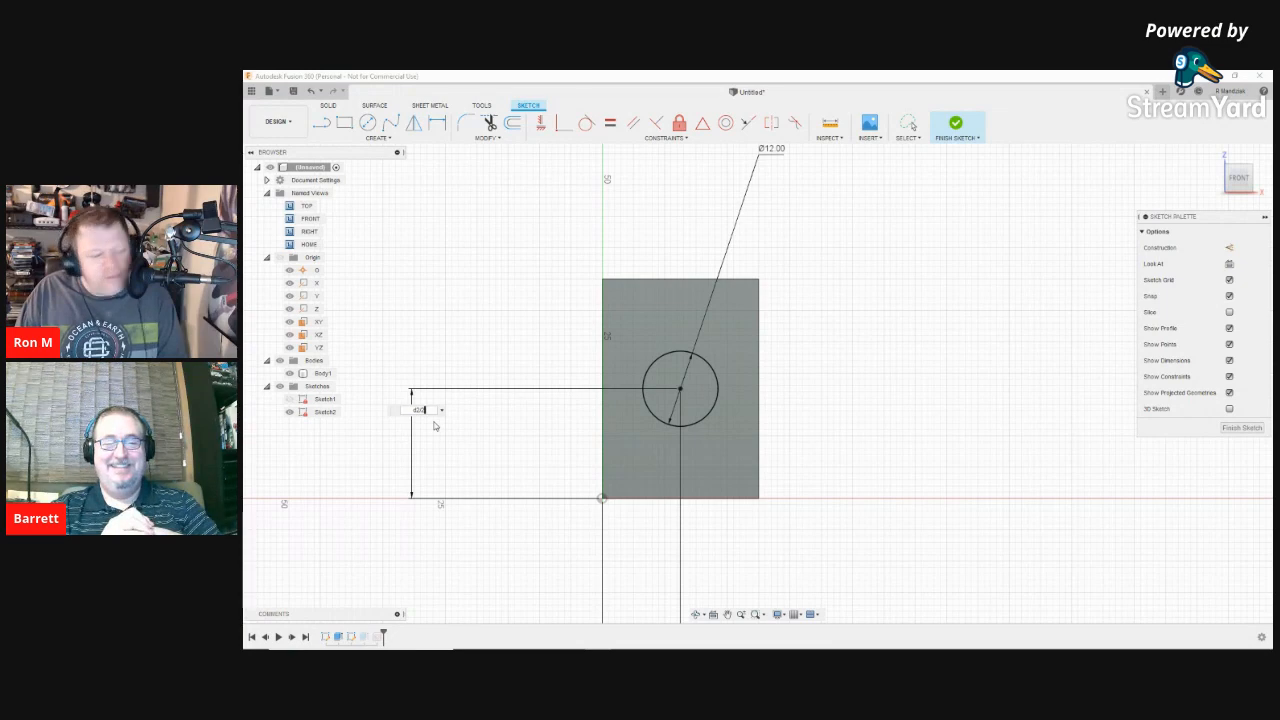
pyautogui.press('Return')
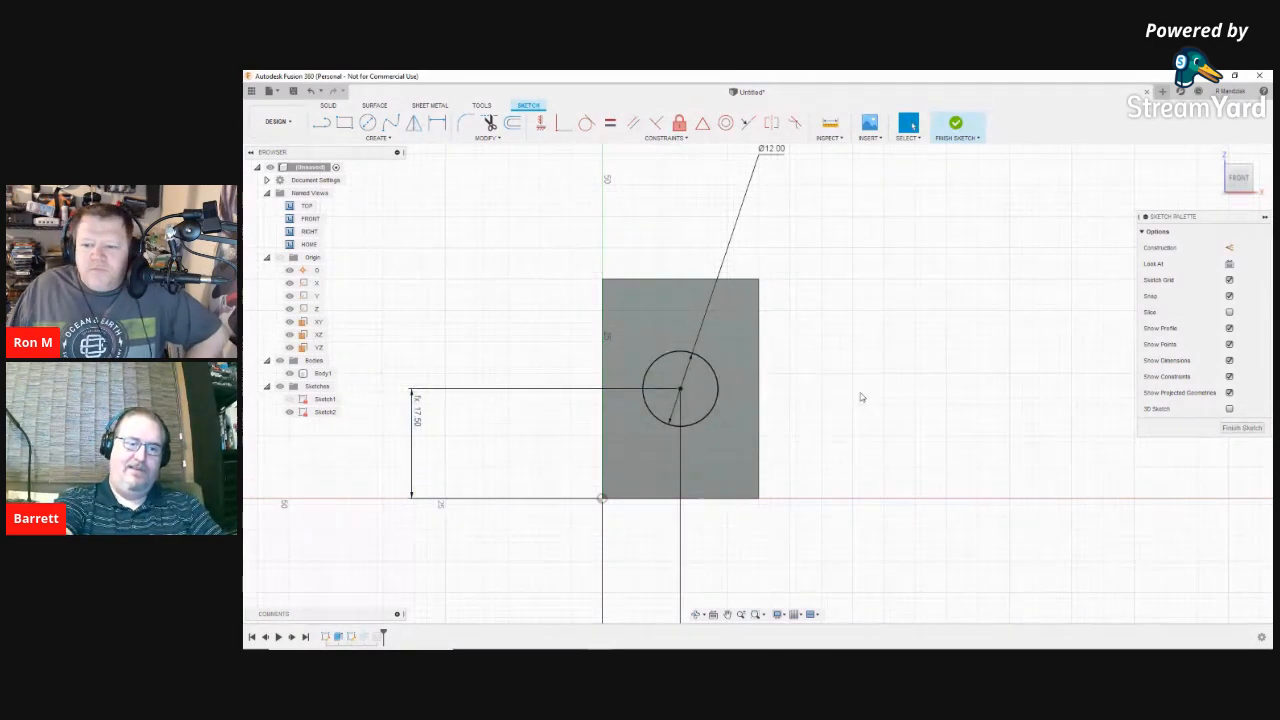
pyautogui.scroll(-3, 578, 407)
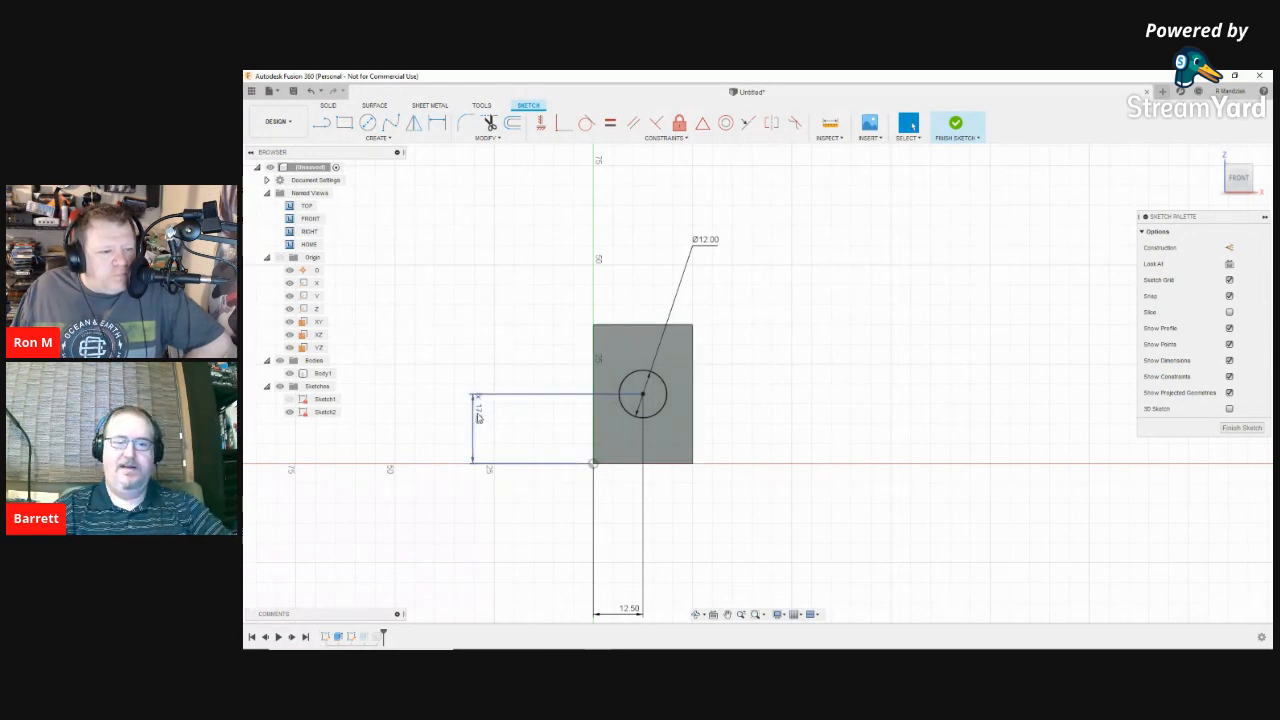
pyautogui.moveTo(477, 414)
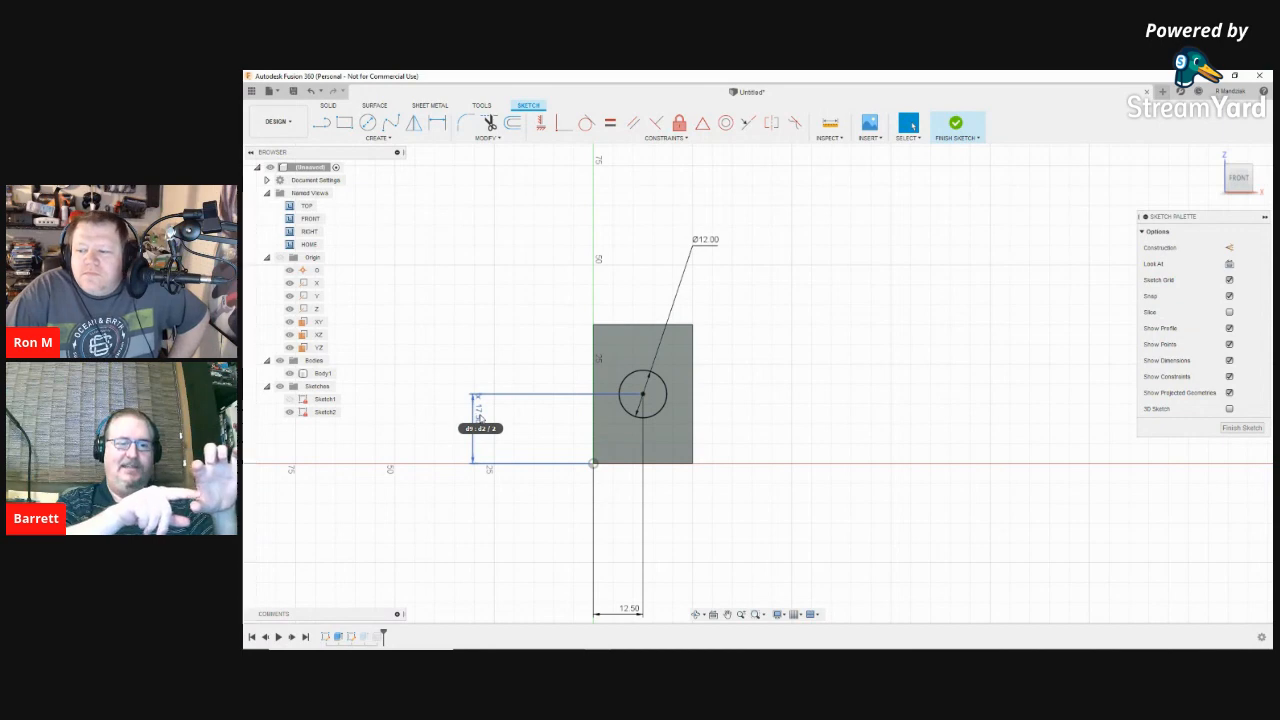
pyautogui.press('Return')
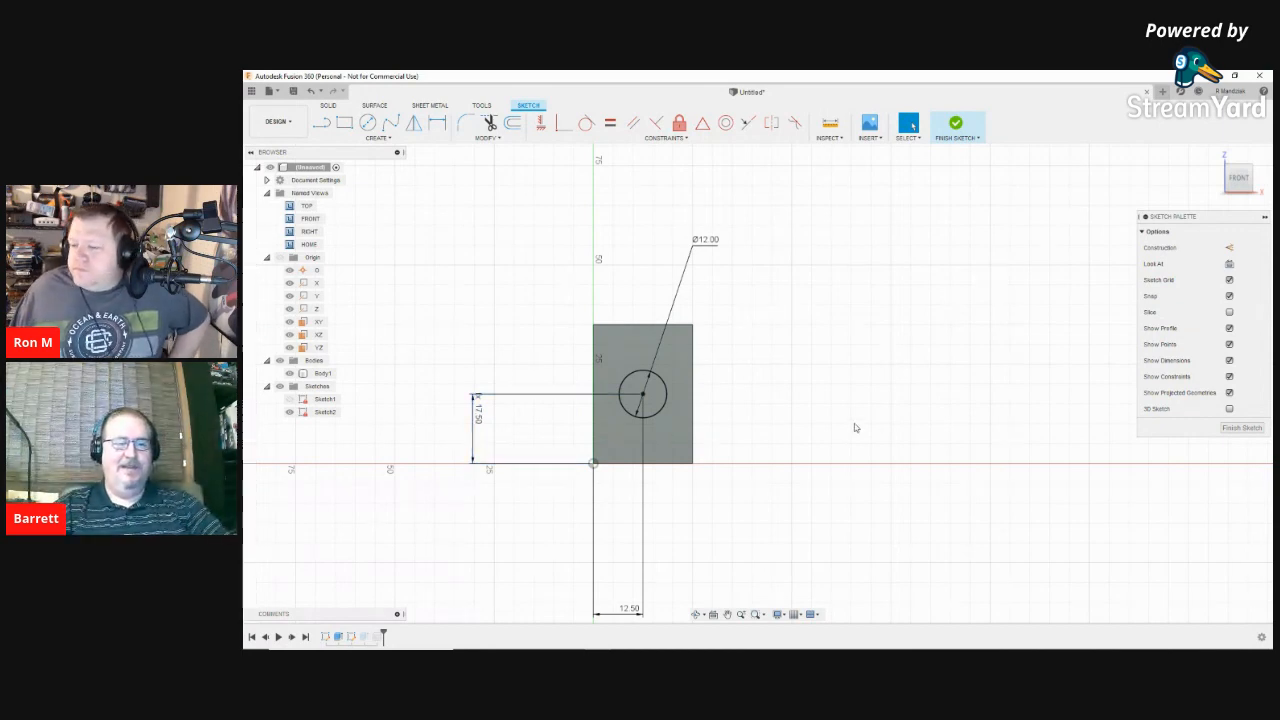
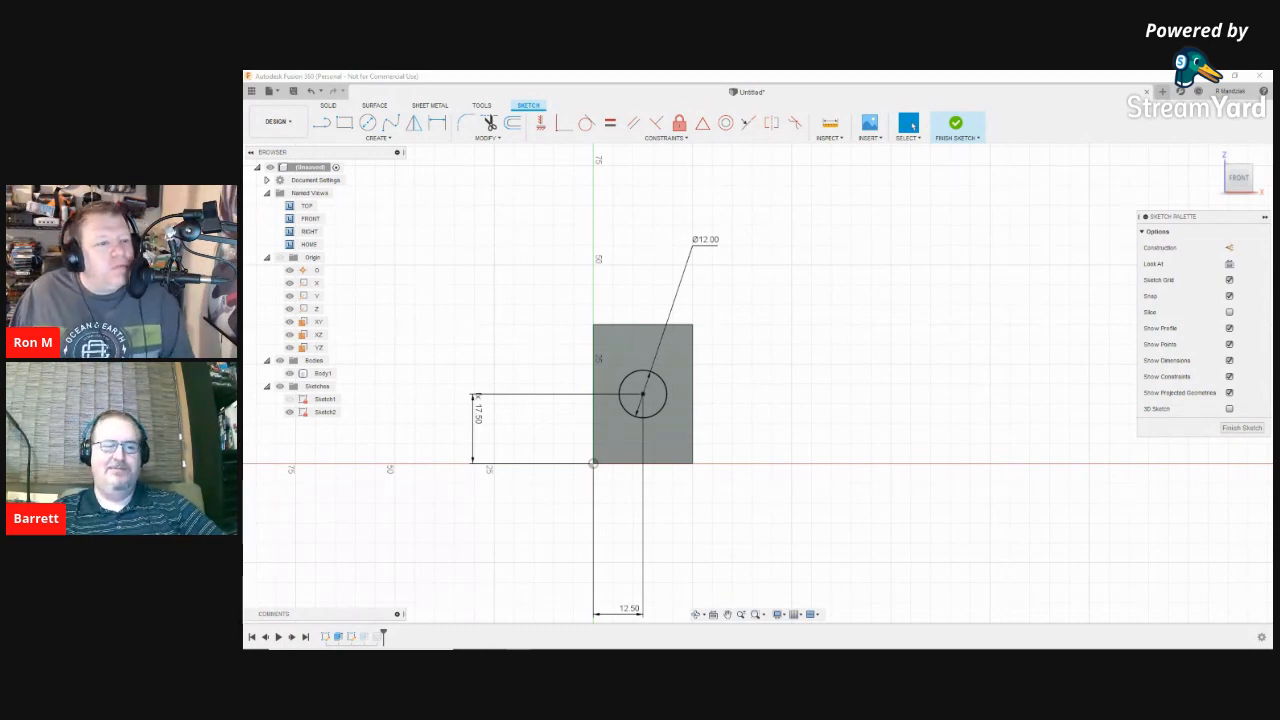
# Step: Finish the circle sketch so the block shows its round hole and Body2
pyautogui.click(957, 125)
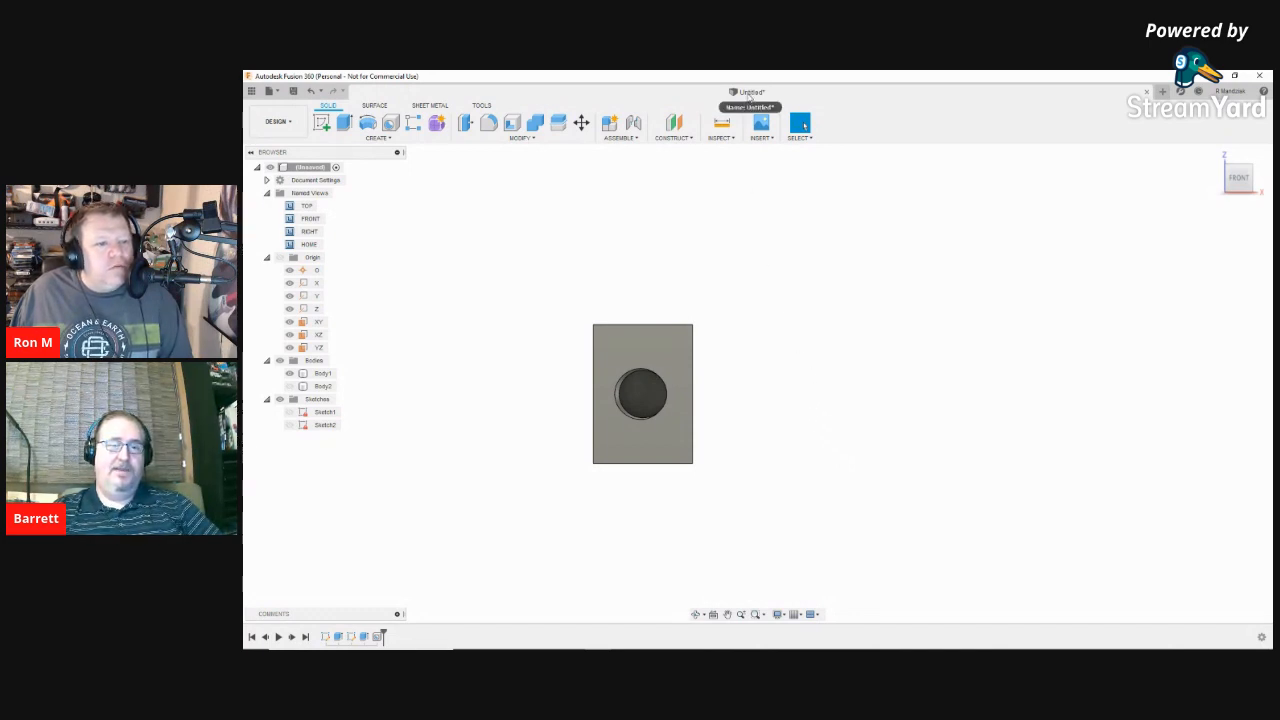
# Step: Save the design under the name 'test build 1' in My First Project
pyautogui.click(294, 91)
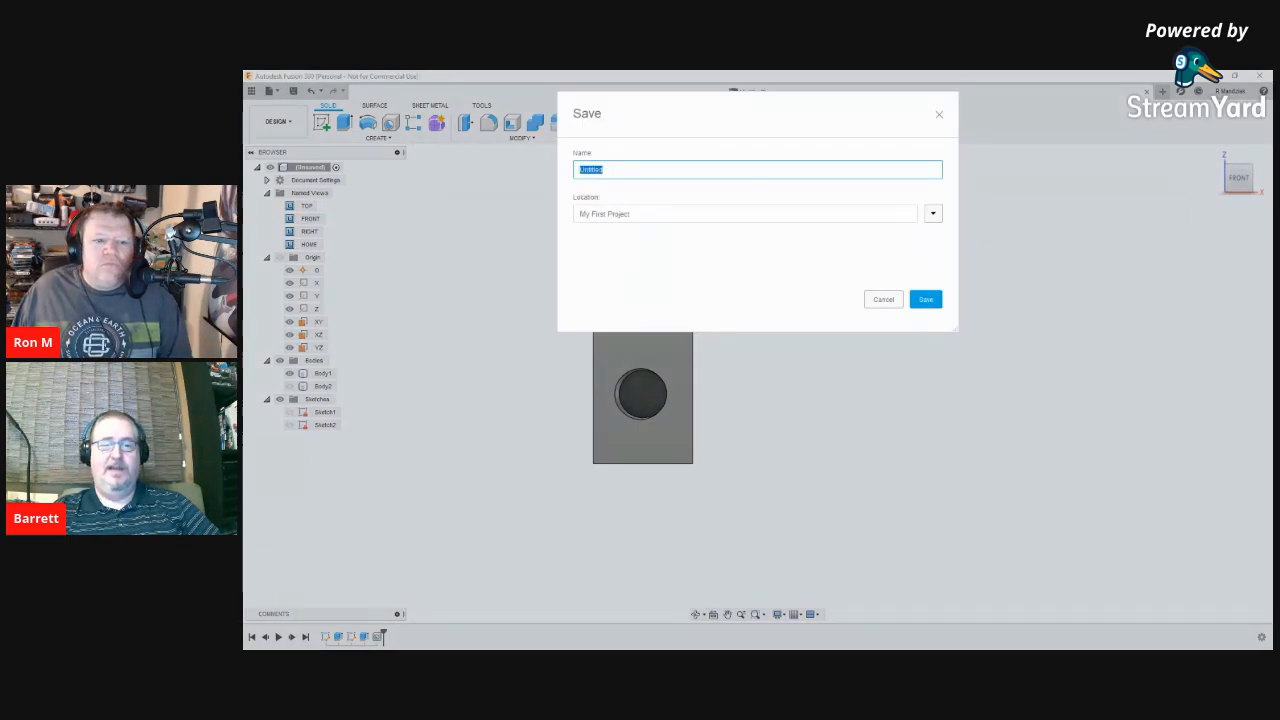
pyautogui.click(606, 170)
pyautogui.moveTo(605, 170); pyautogui.dragTo(580, 170)
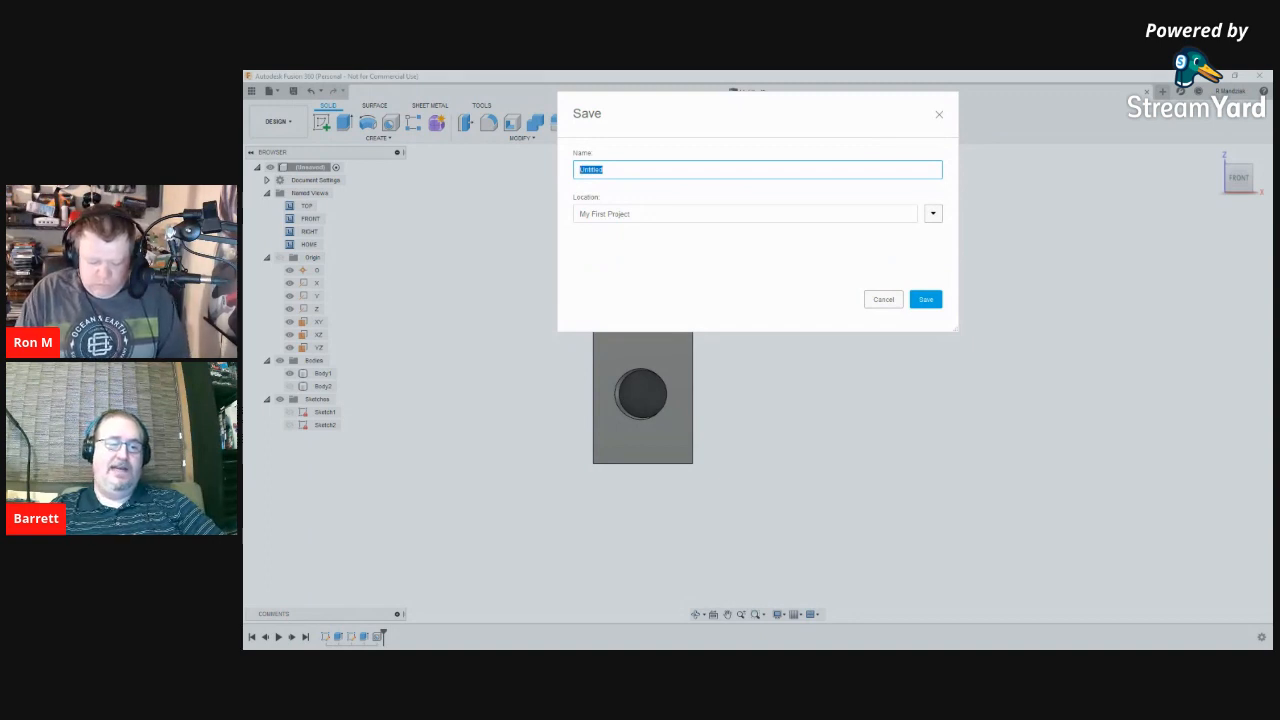
pyautogui.write('h')
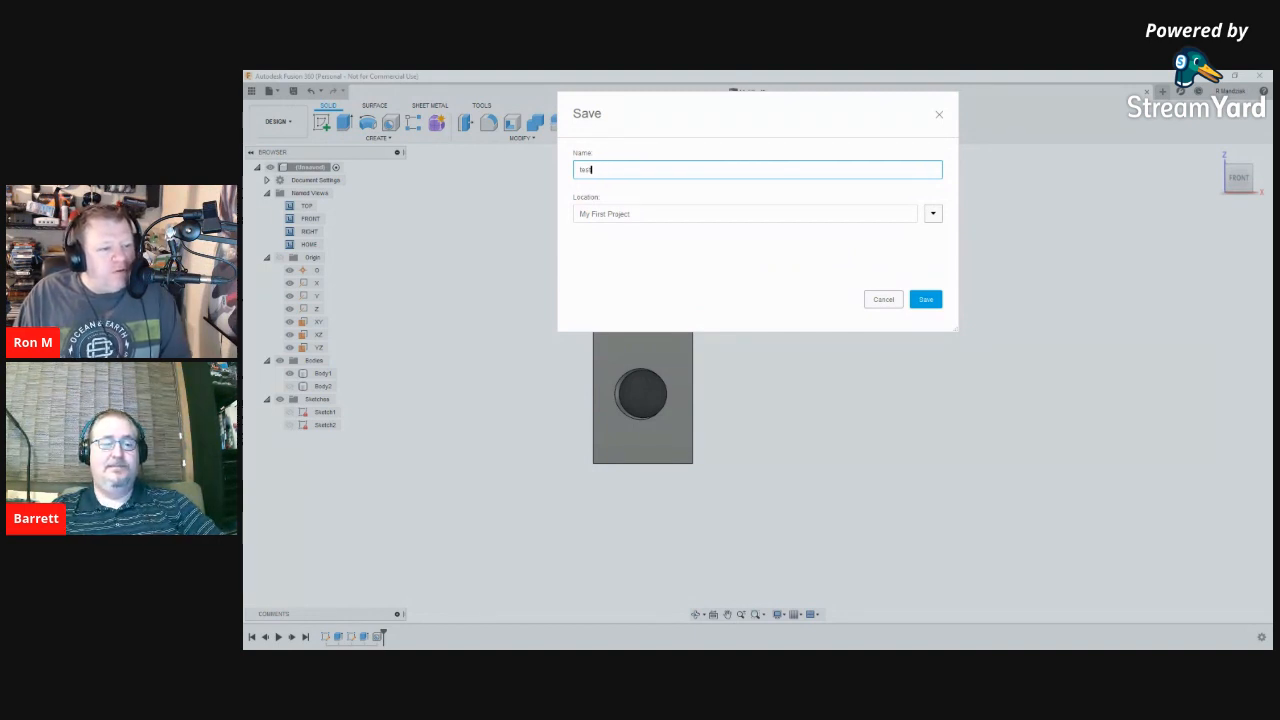
pyautogui.write('build 1')
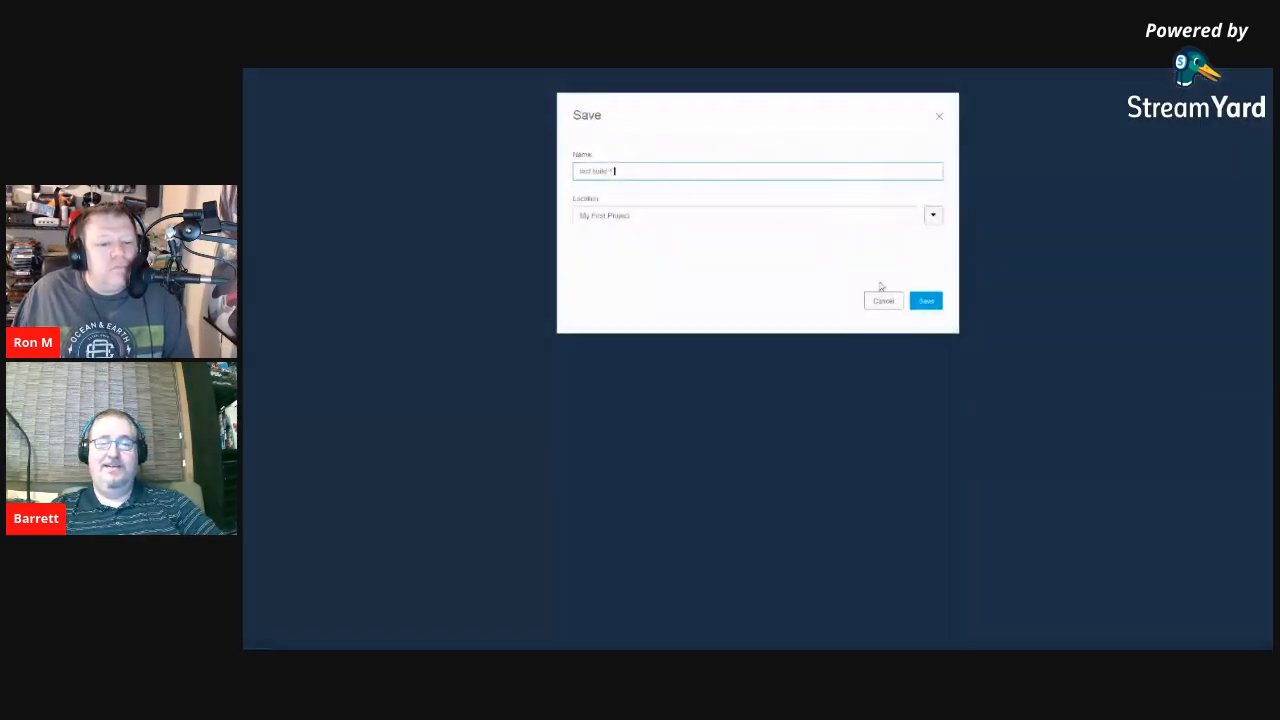
pyautogui.click(928, 301)
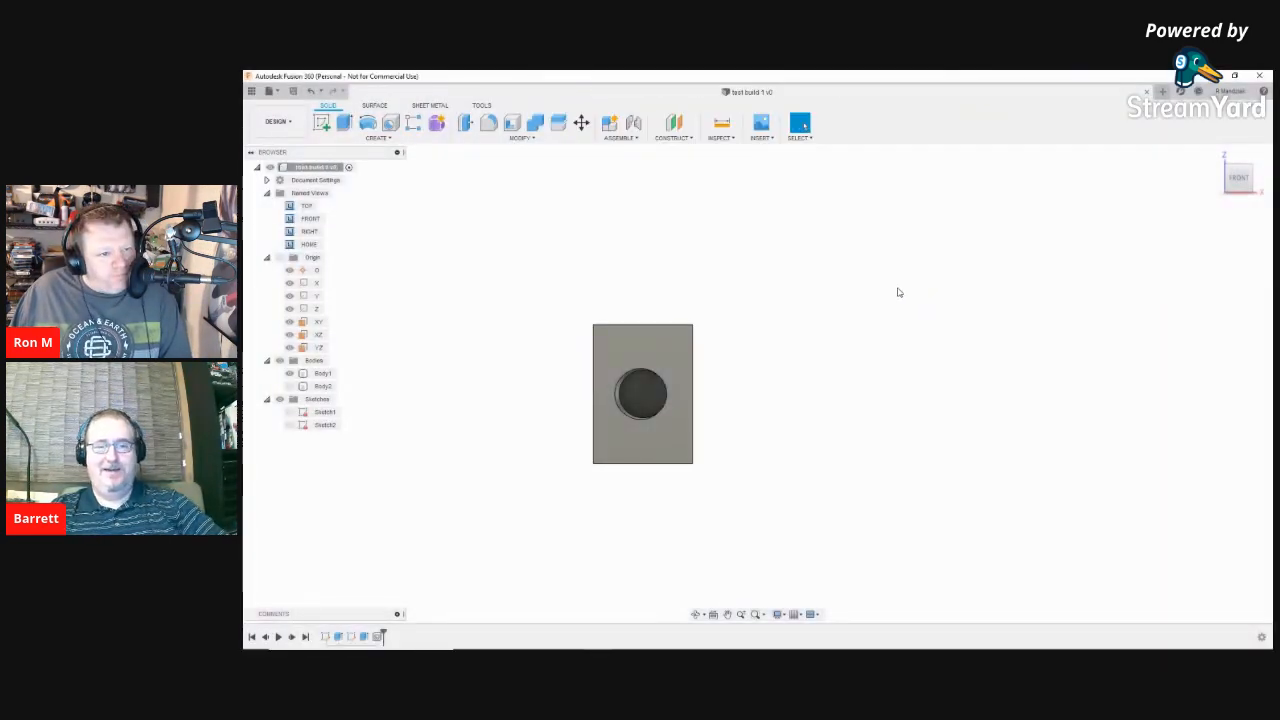
pyautogui.scroll(-1, 918, 308)
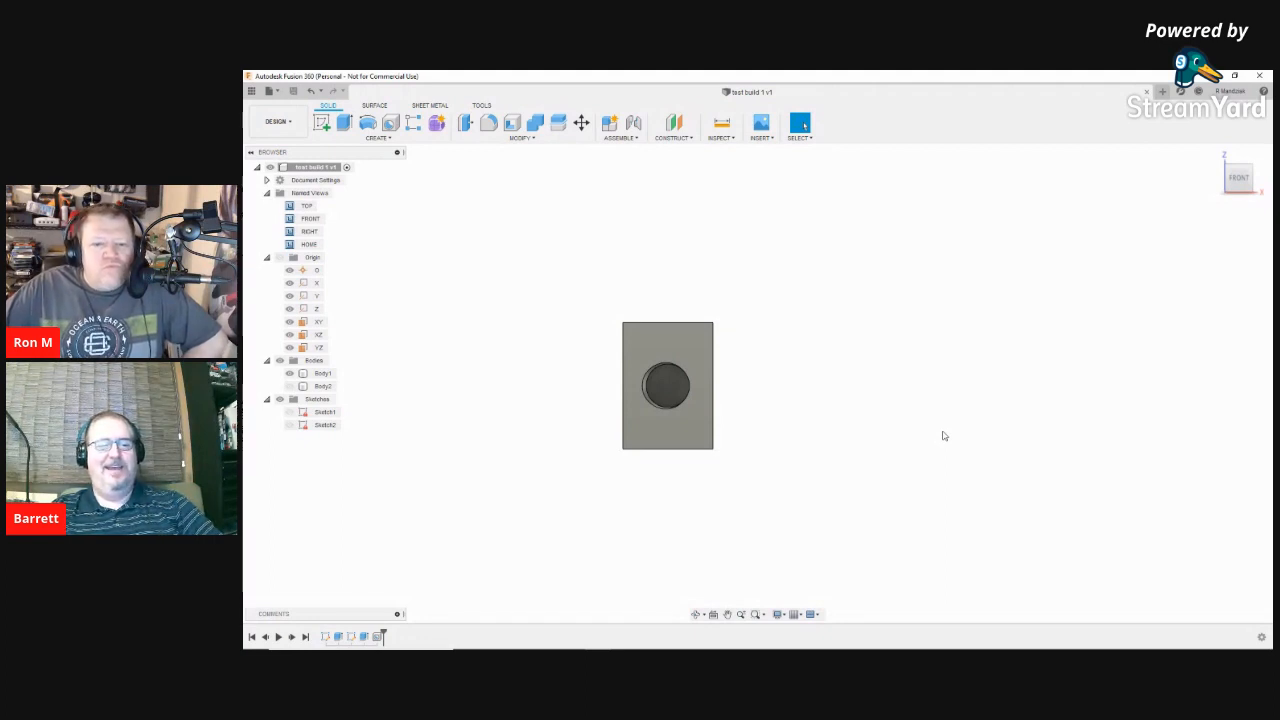
pyautogui.click(659, 411)
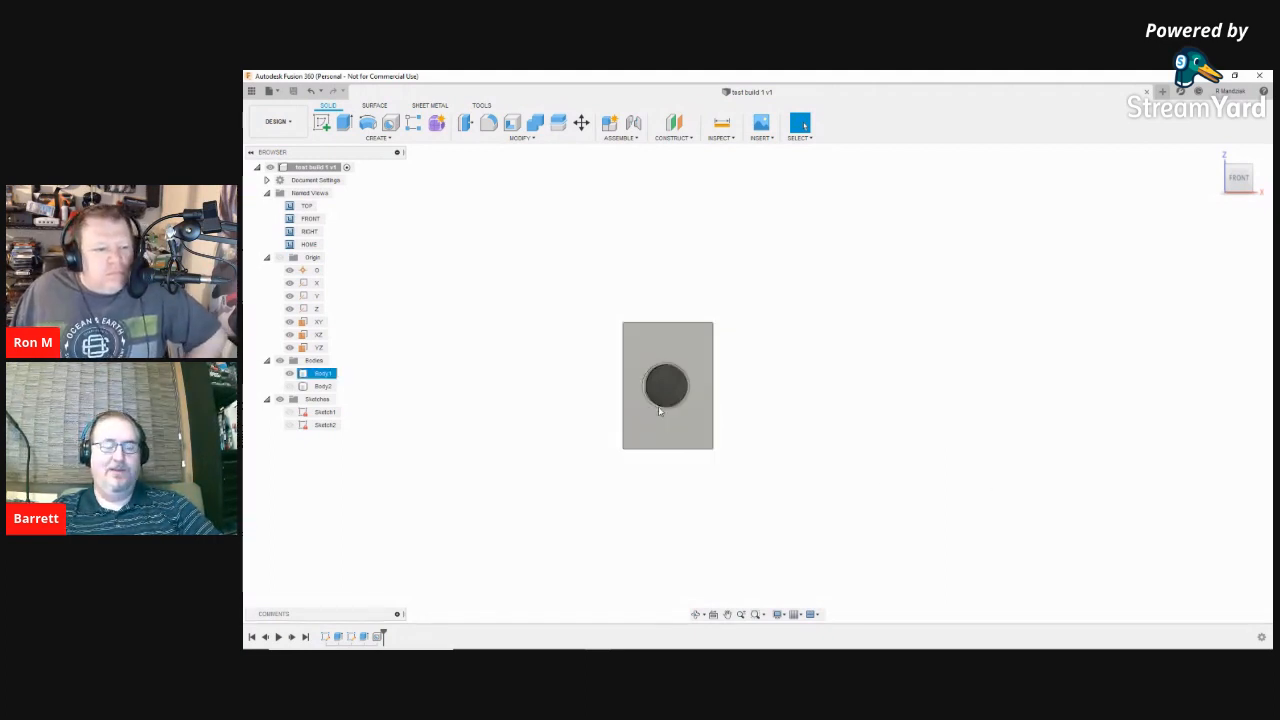
pyautogui.rightClick(698, 441)
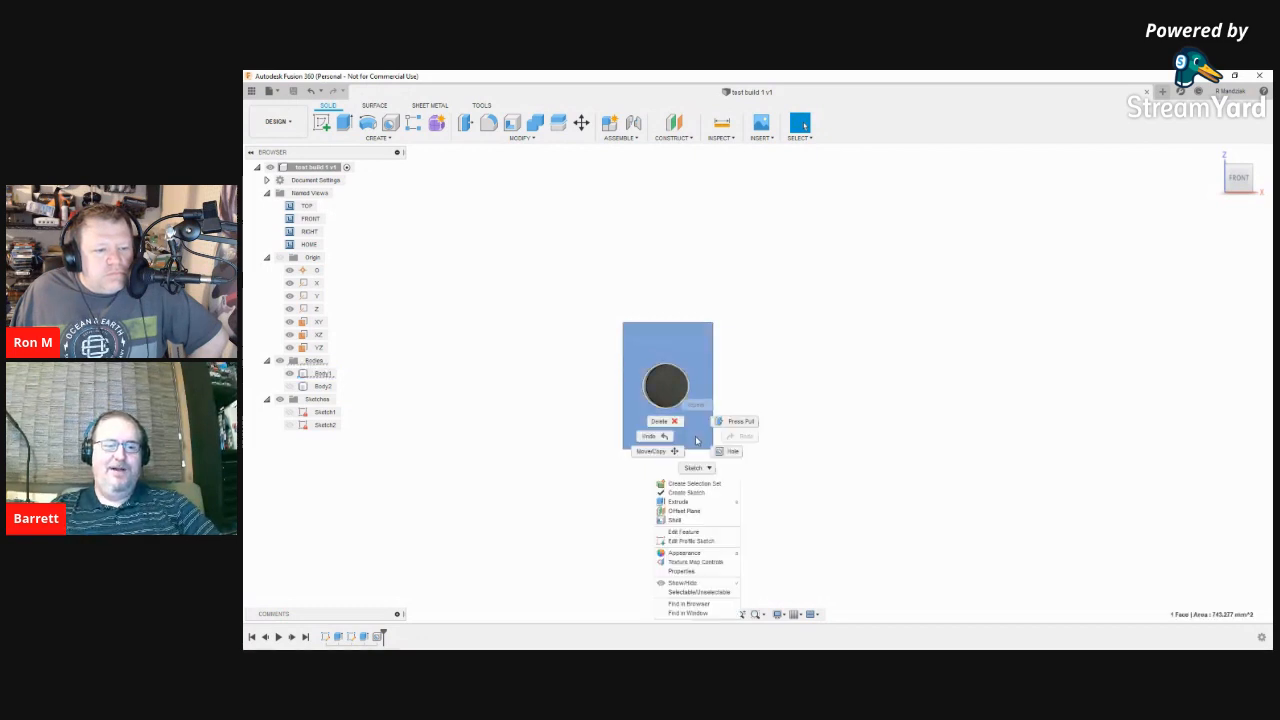
pyautogui.click(695, 440)
pyautogui.click(920, 351)
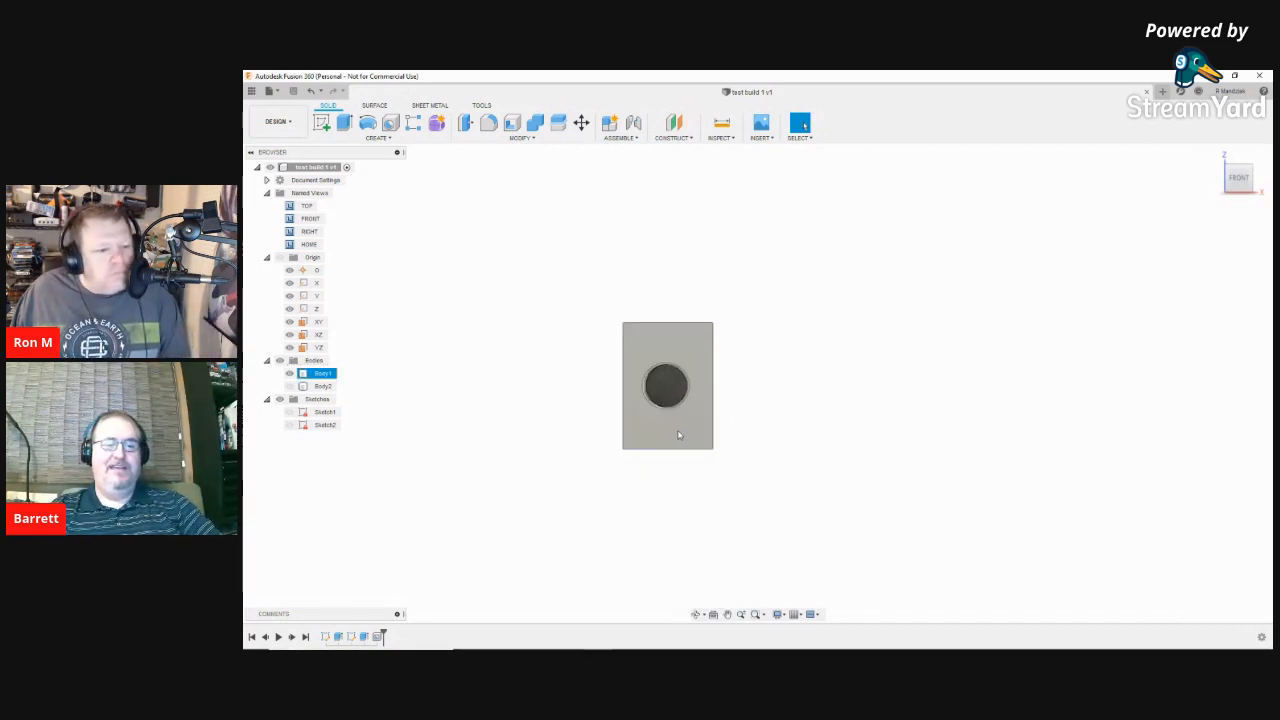
pyautogui.click(700, 440)
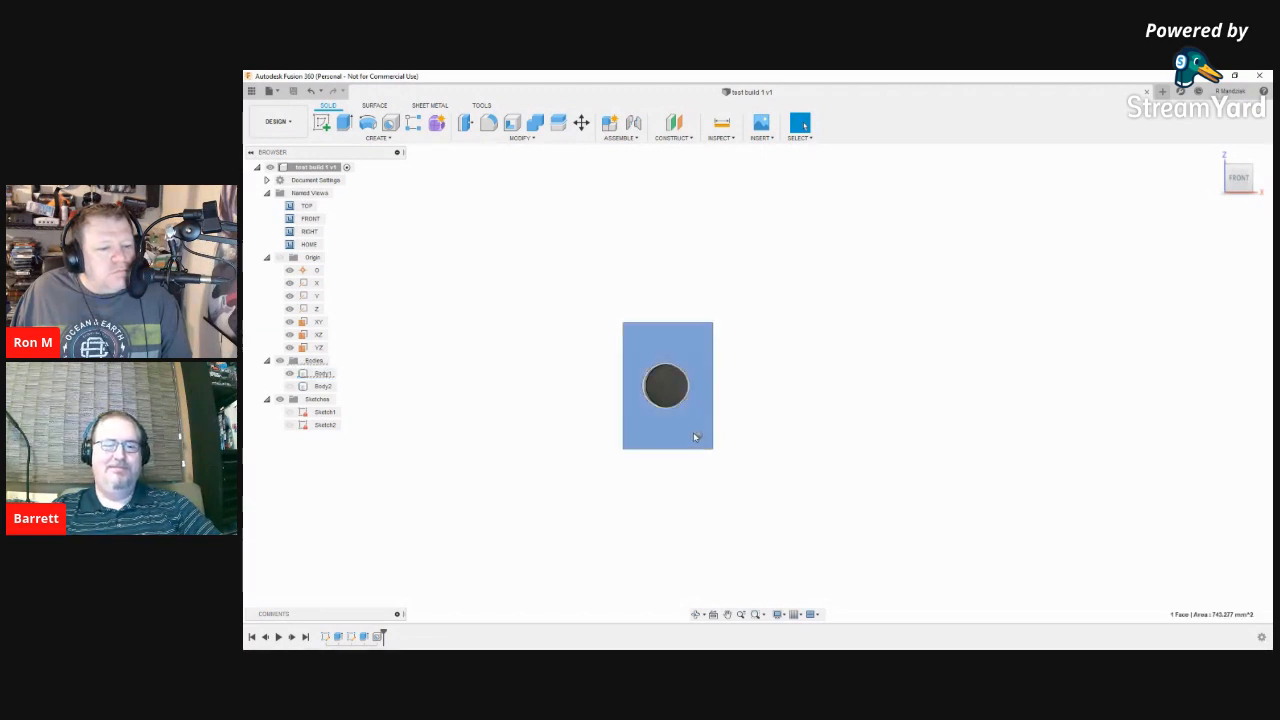
pyautogui.rightClick(695, 437)
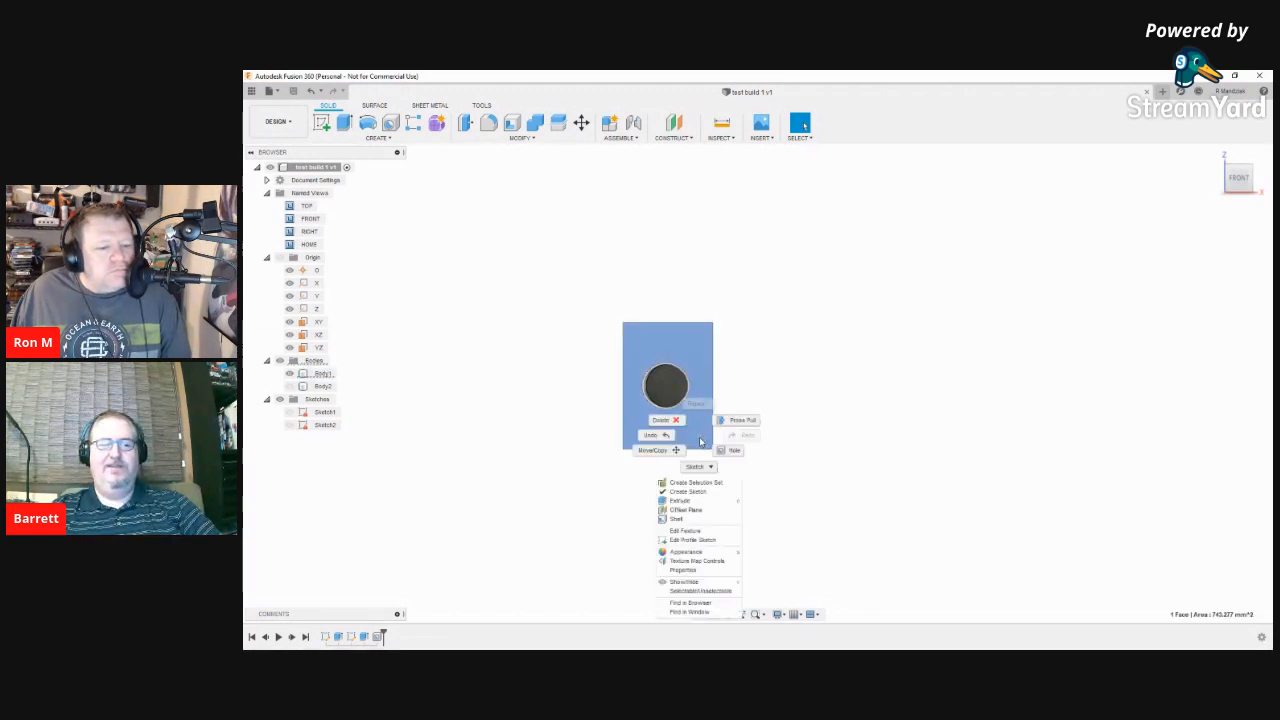
pyautogui.click(691, 434)
pyautogui.moveTo(804, 440)
pyautogui.mouseDown(button='right')
pyautogui.moveTo(807, 417)
pyautogui.moveTo(802, 438)
pyautogui.mouseUp(button='right')
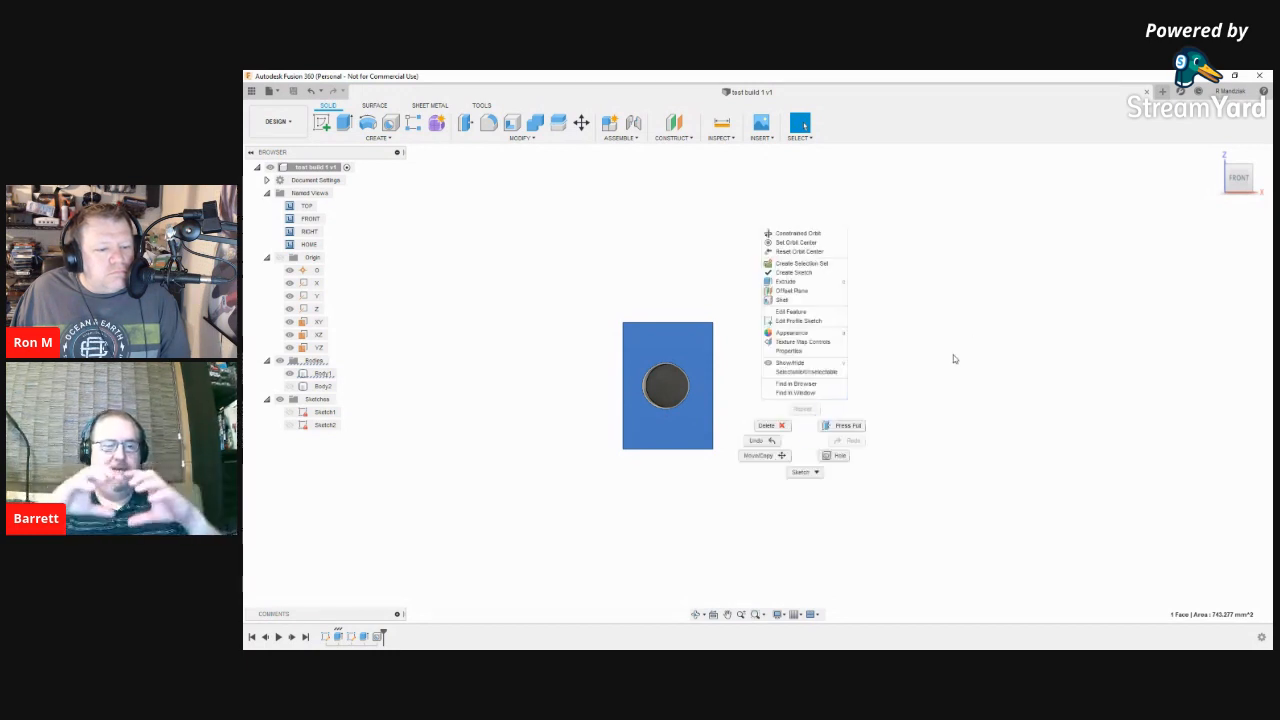
pyautogui.click(991, 329)
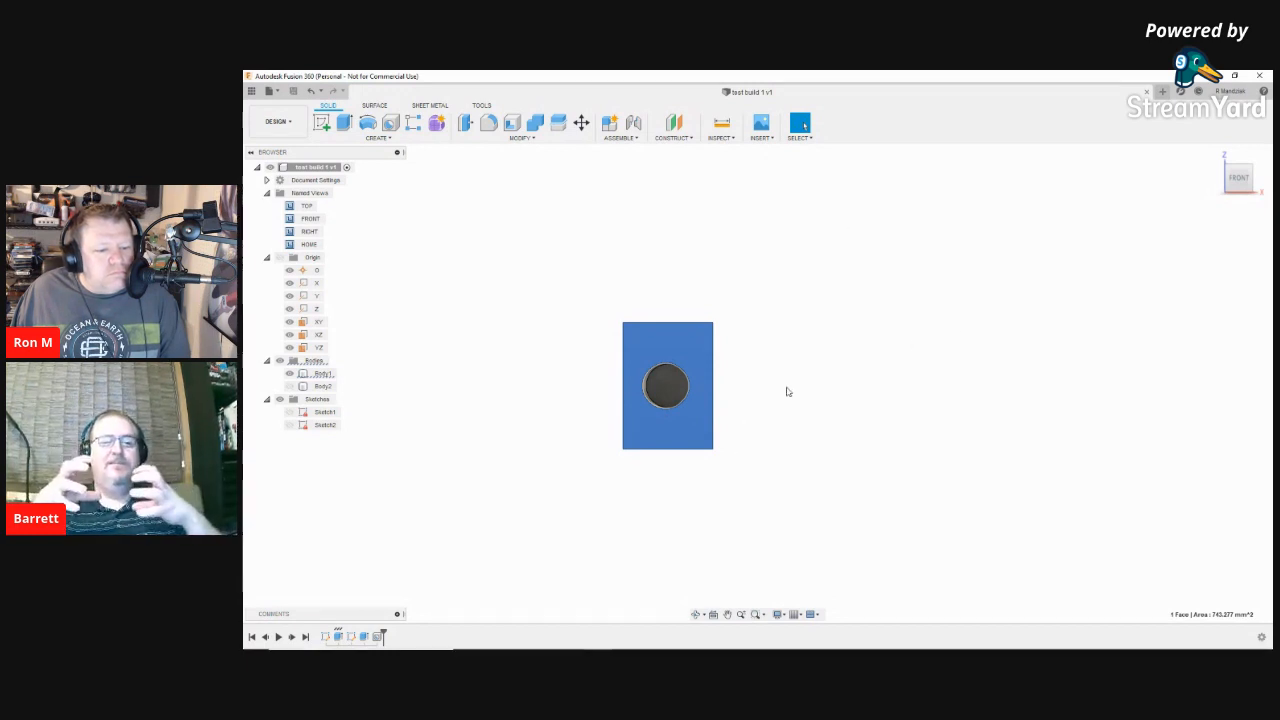
pyautogui.rightClick(786, 442)
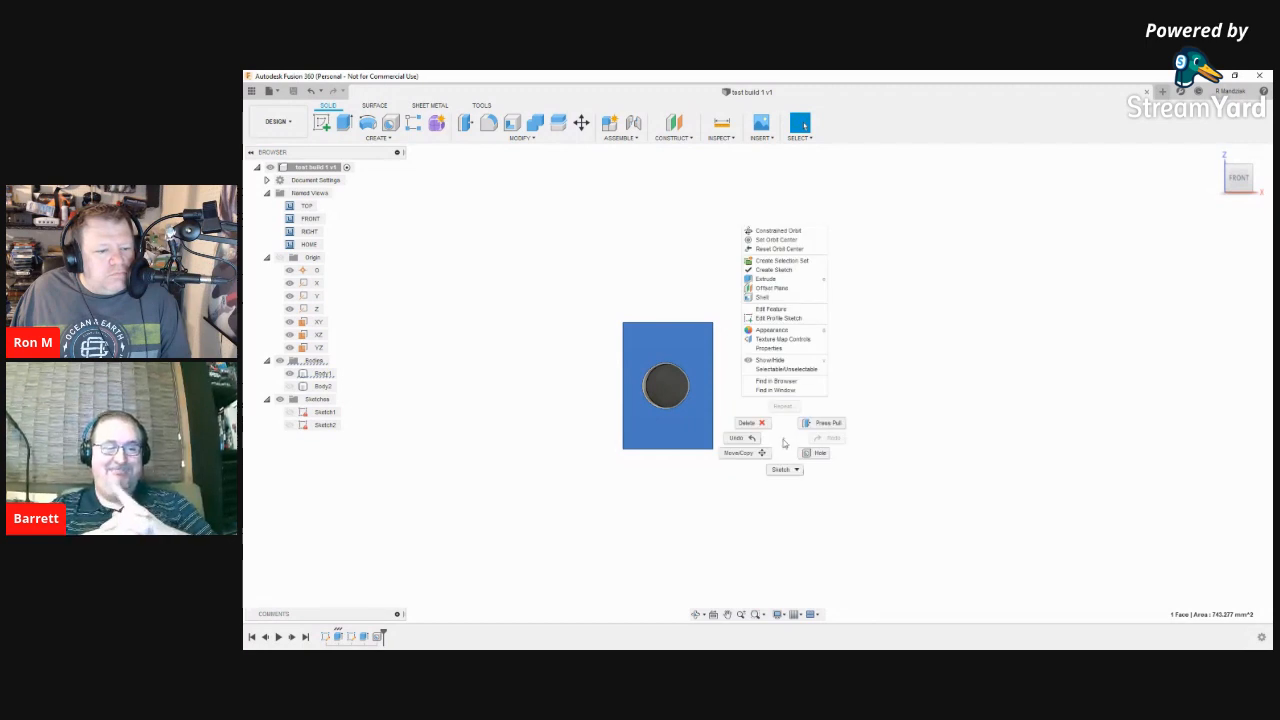
pyautogui.click(952, 330)
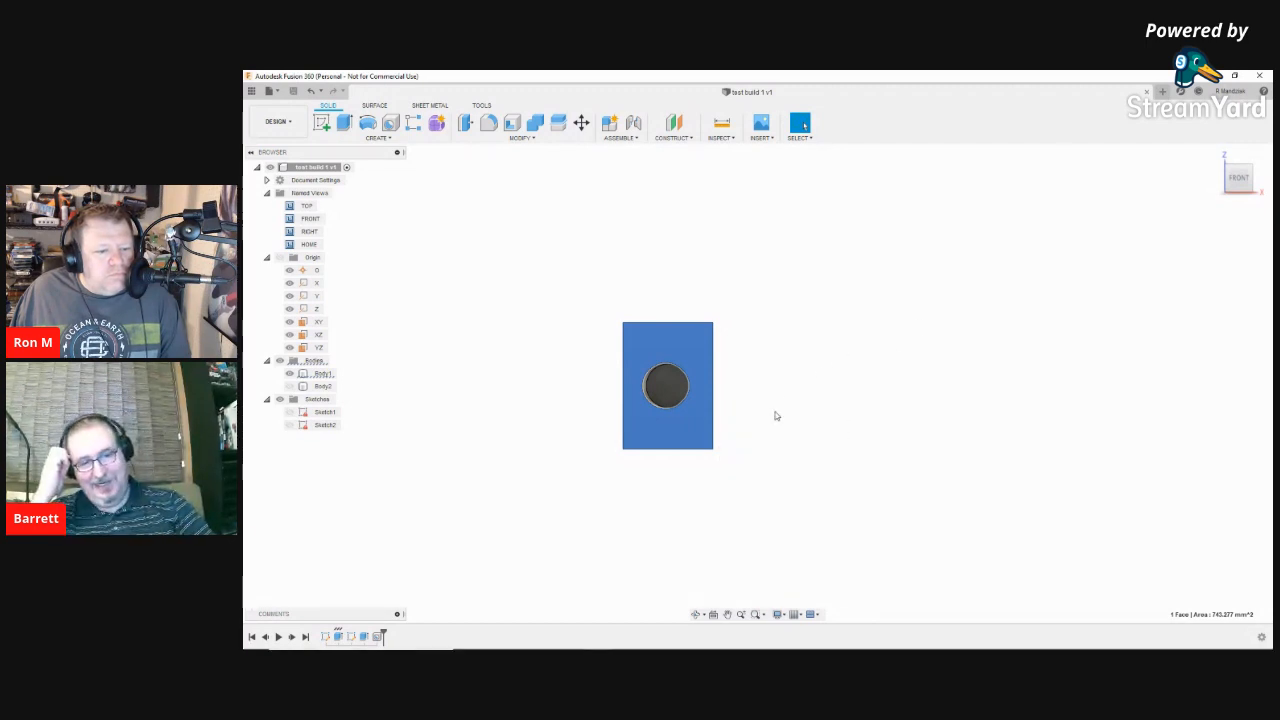
pyautogui.moveTo(775, 439)
pyautogui.mouseDown()
pyautogui.moveTo(760, 423)
pyautogui.moveTo(769, 403)
pyautogui.moveTo(807, 393)
pyautogui.moveTo(798, 400)
pyautogui.mouseUp()
pyautogui.click(692, 443)
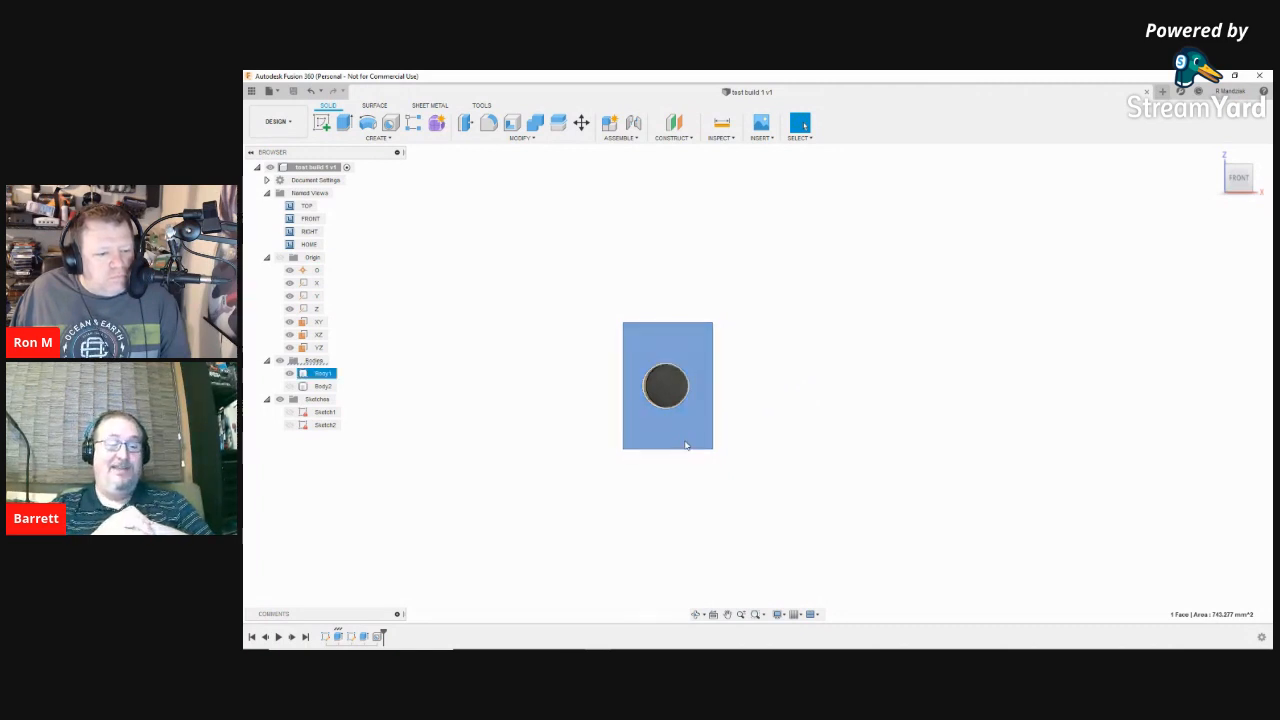
pyautogui.click(664, 389)
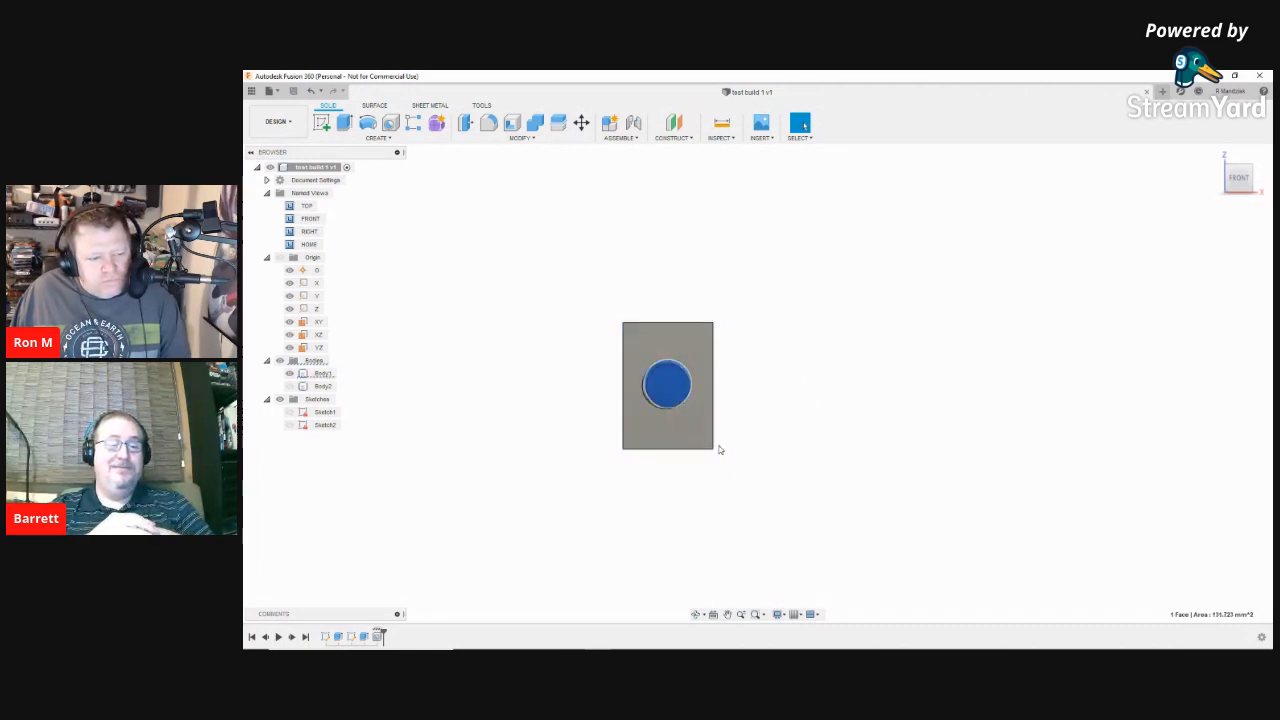
pyautogui.press('Escape')
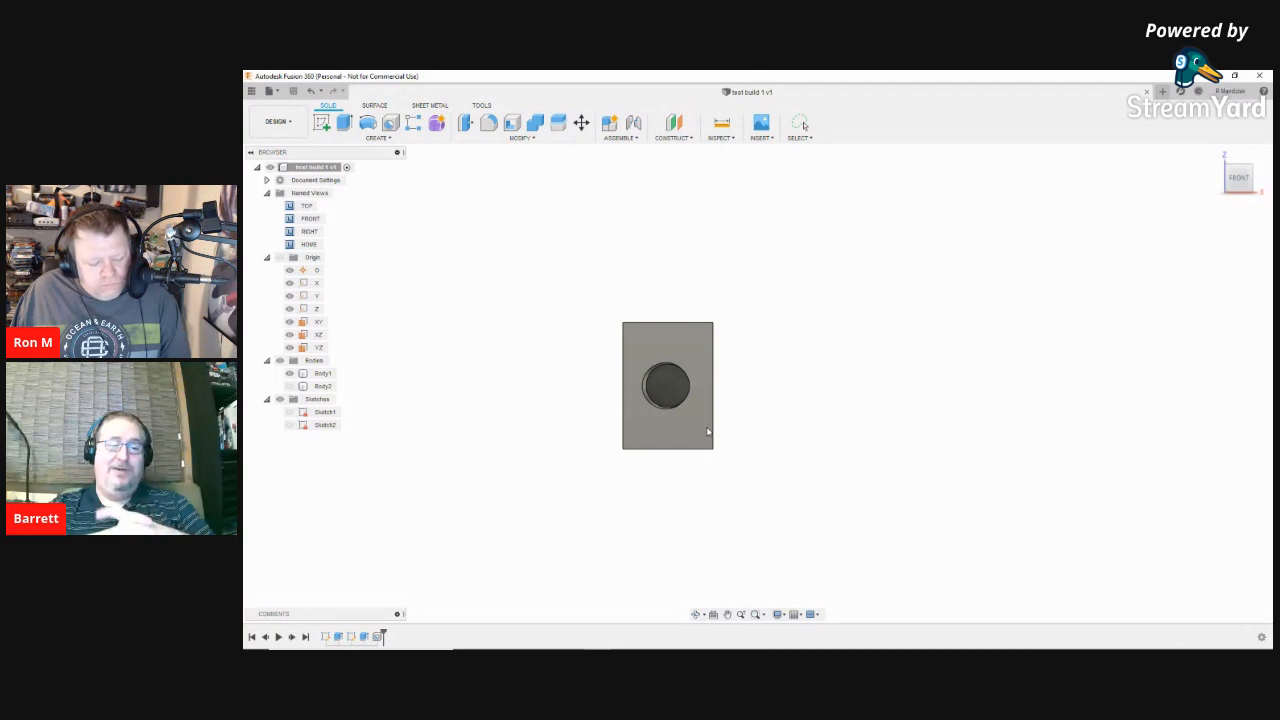
pyautogui.click(707, 431)
pyautogui.press('Escape')
pyautogui.click(672, 430)
pyautogui.click(666, 435)
pyautogui.click(666, 396)
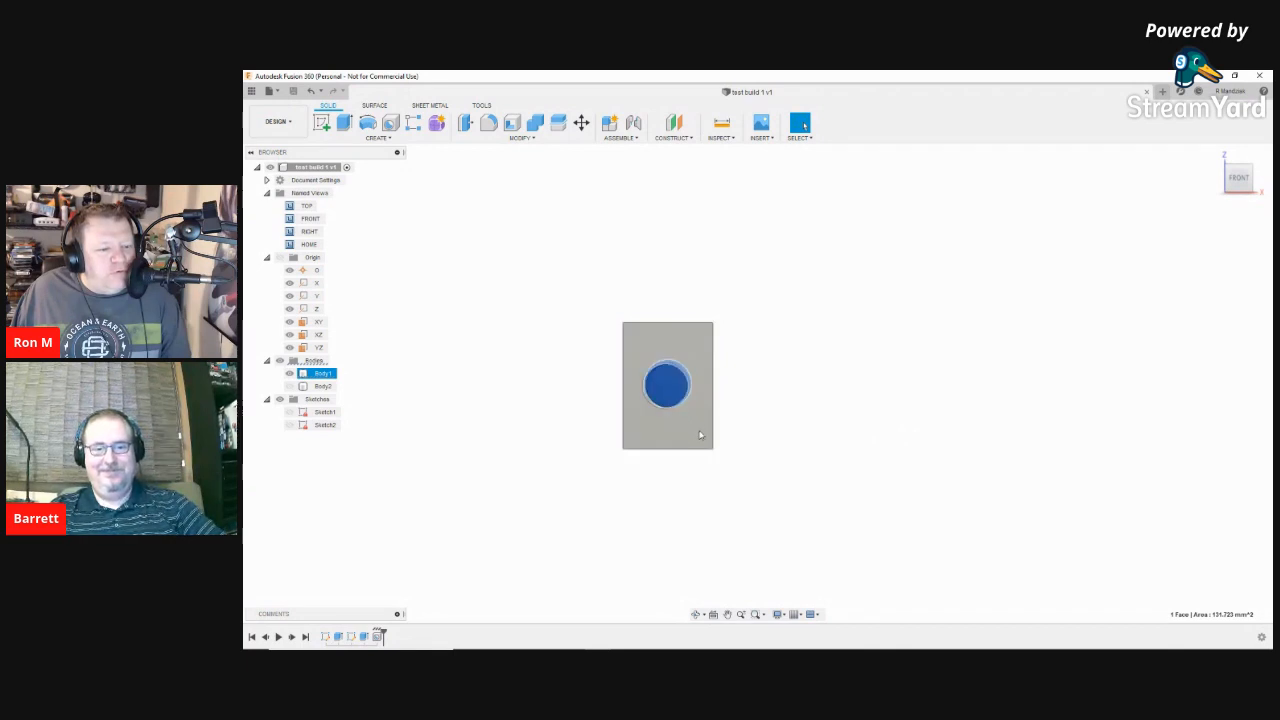
pyautogui.press('Escape')
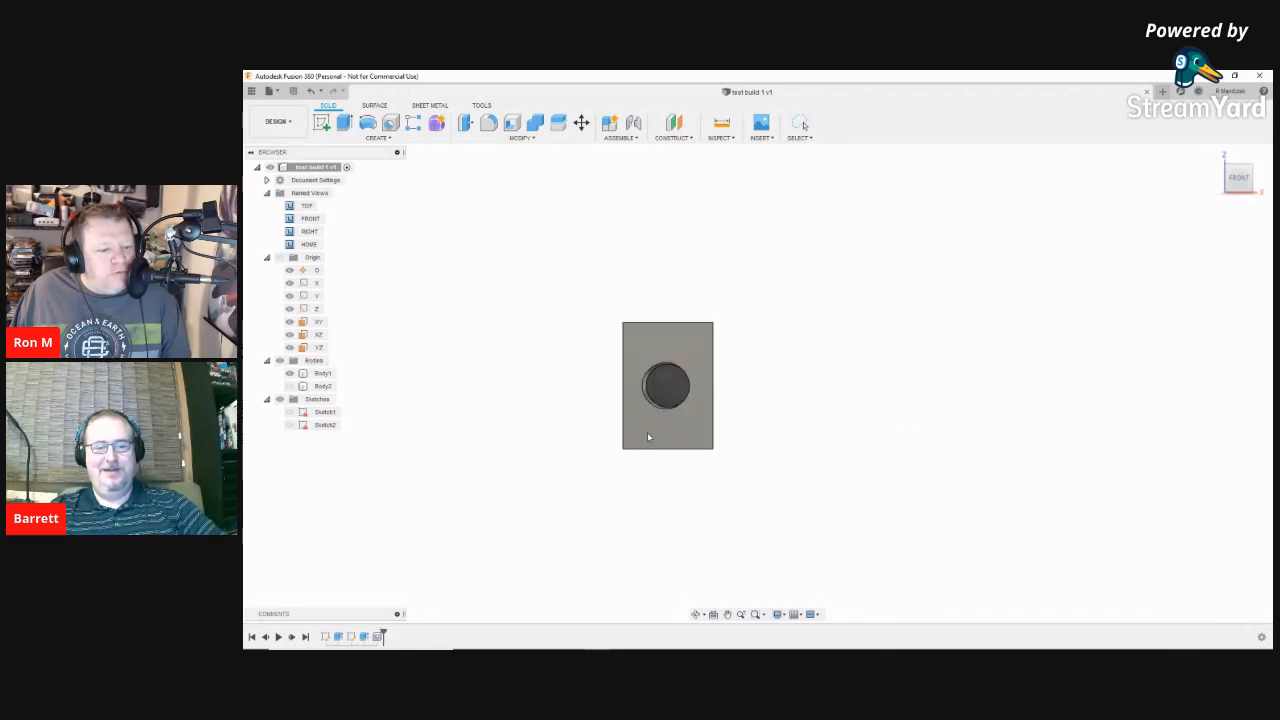
# Step: Orbit the block to an angled view, then select and zoom in on the threaded hole's face
pyautogui.click(727, 439)
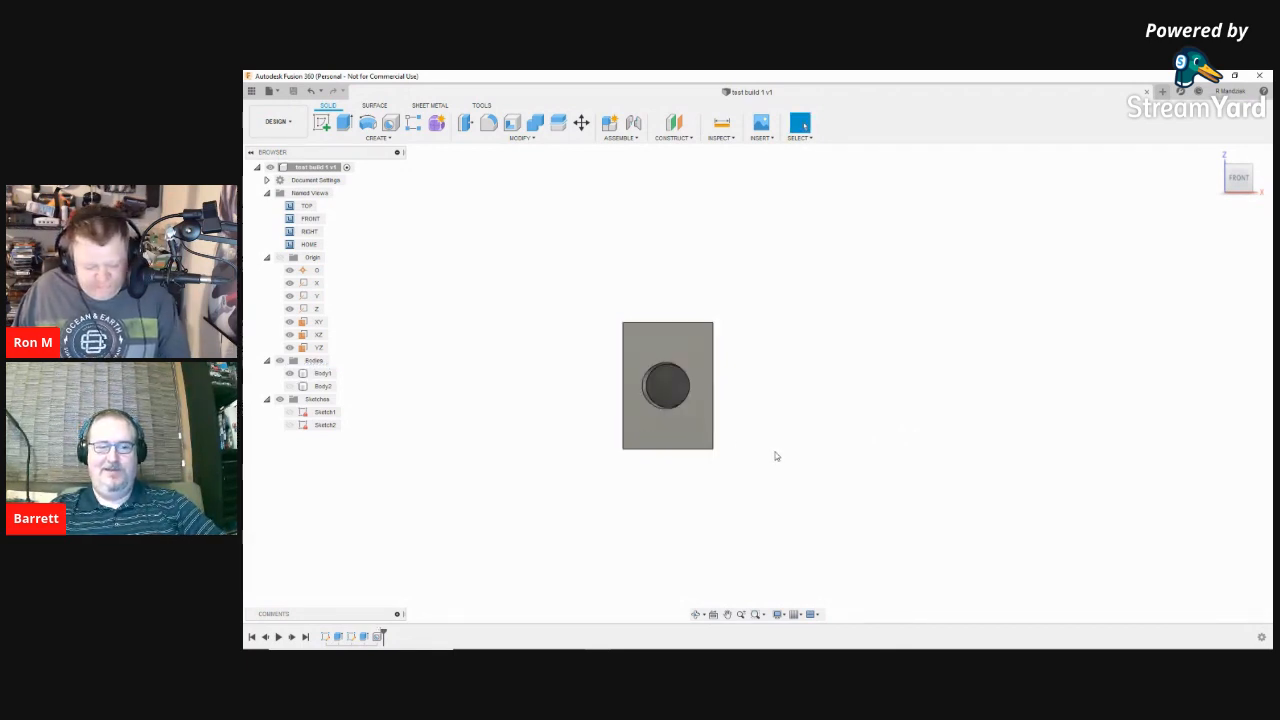
pyautogui.keyDown('shift'); pyautogui.moveTo(772, 448); pyautogui.dragTo(786, 418, button='middle'); pyautogui.keyUp('shift')
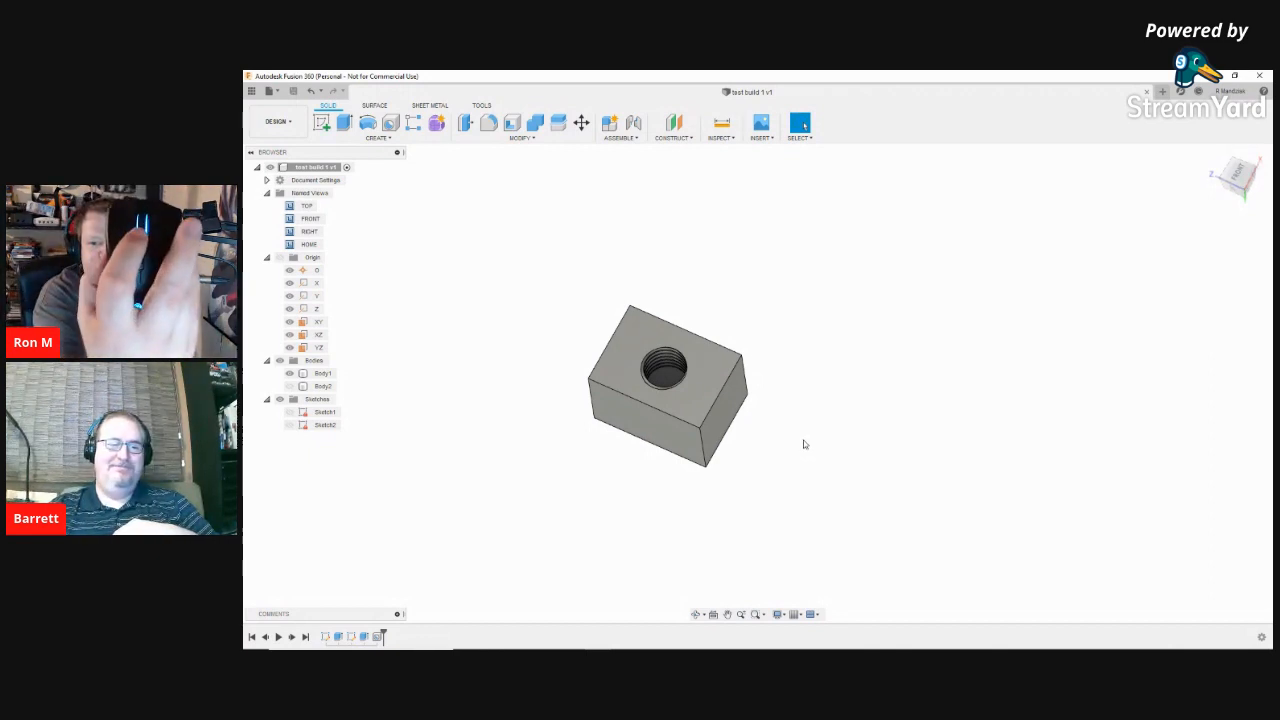
pyautogui.click(648, 378)
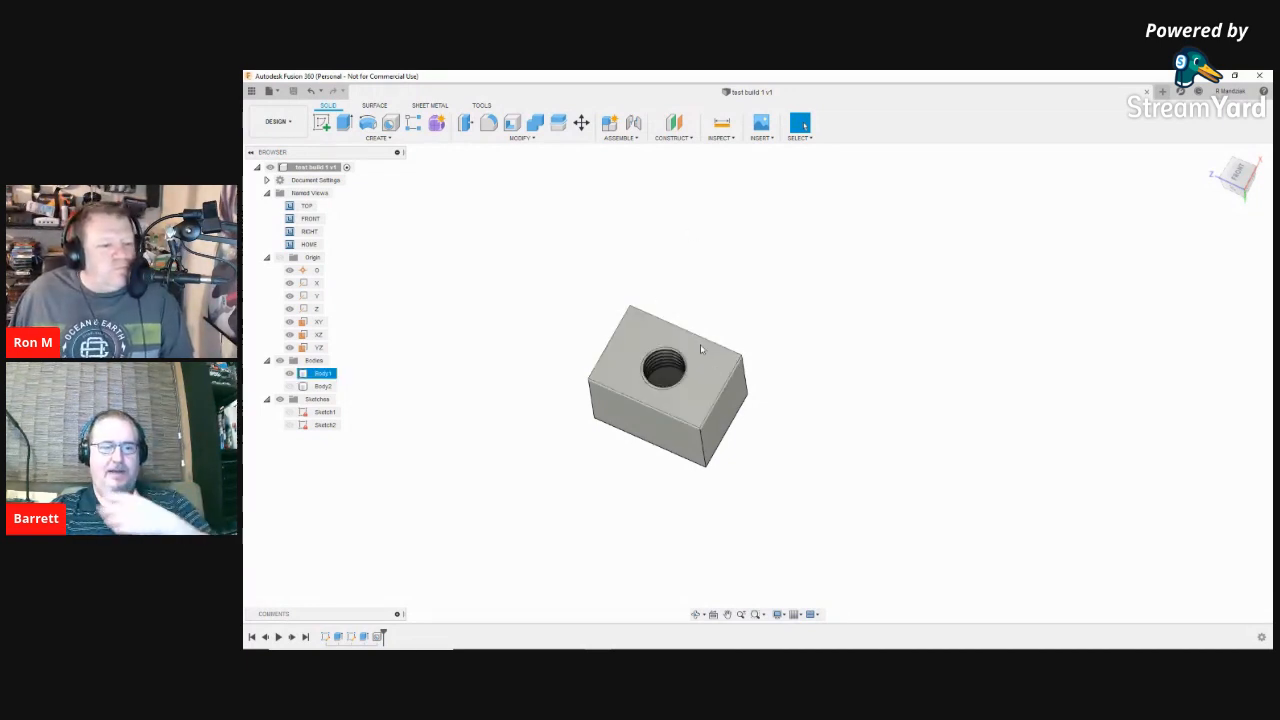
pyautogui.scroll(-3, 886, 470)
pyautogui.scroll(5, 892, 469)
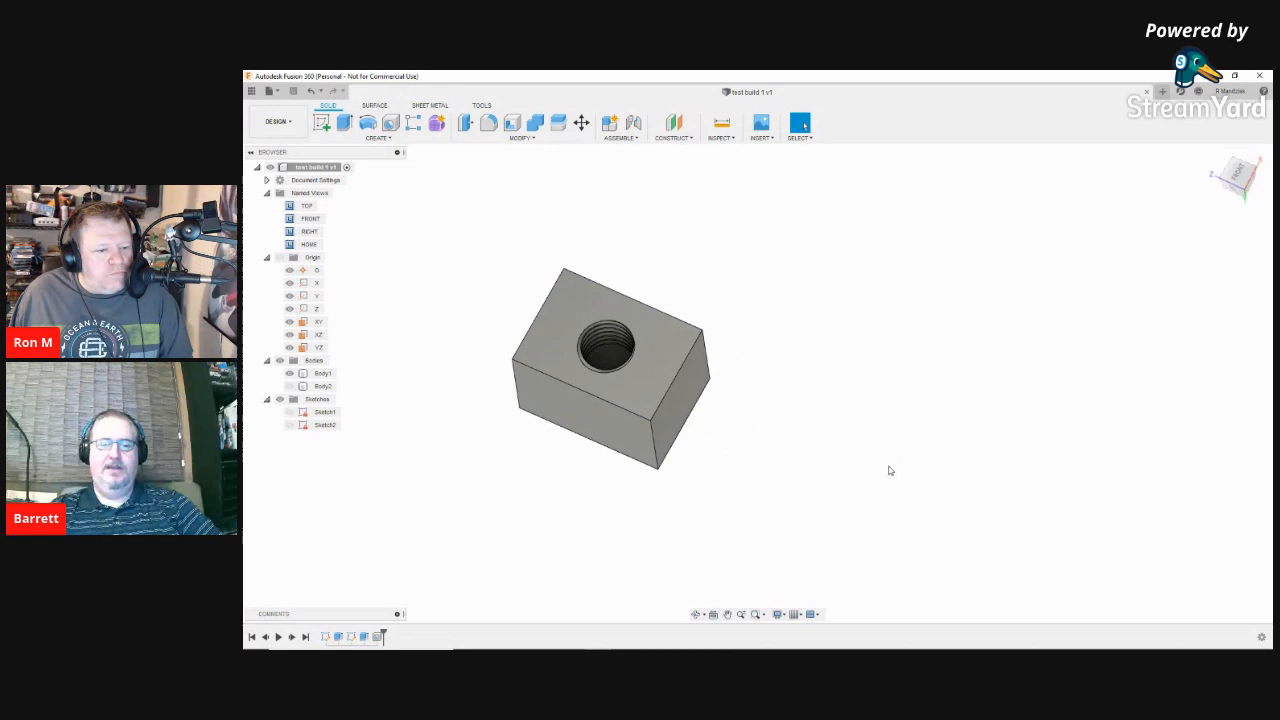
pyautogui.scroll(5, 888, 468)
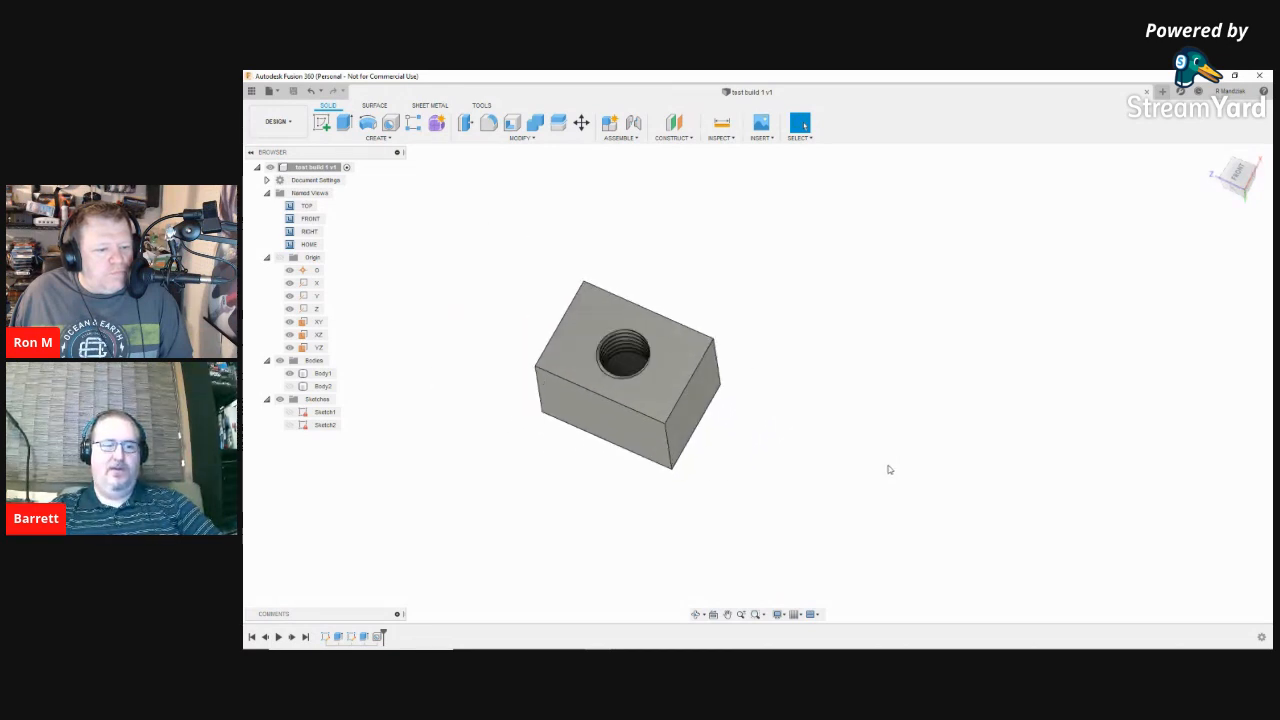
pyautogui.scroll(-4, 869, 462)
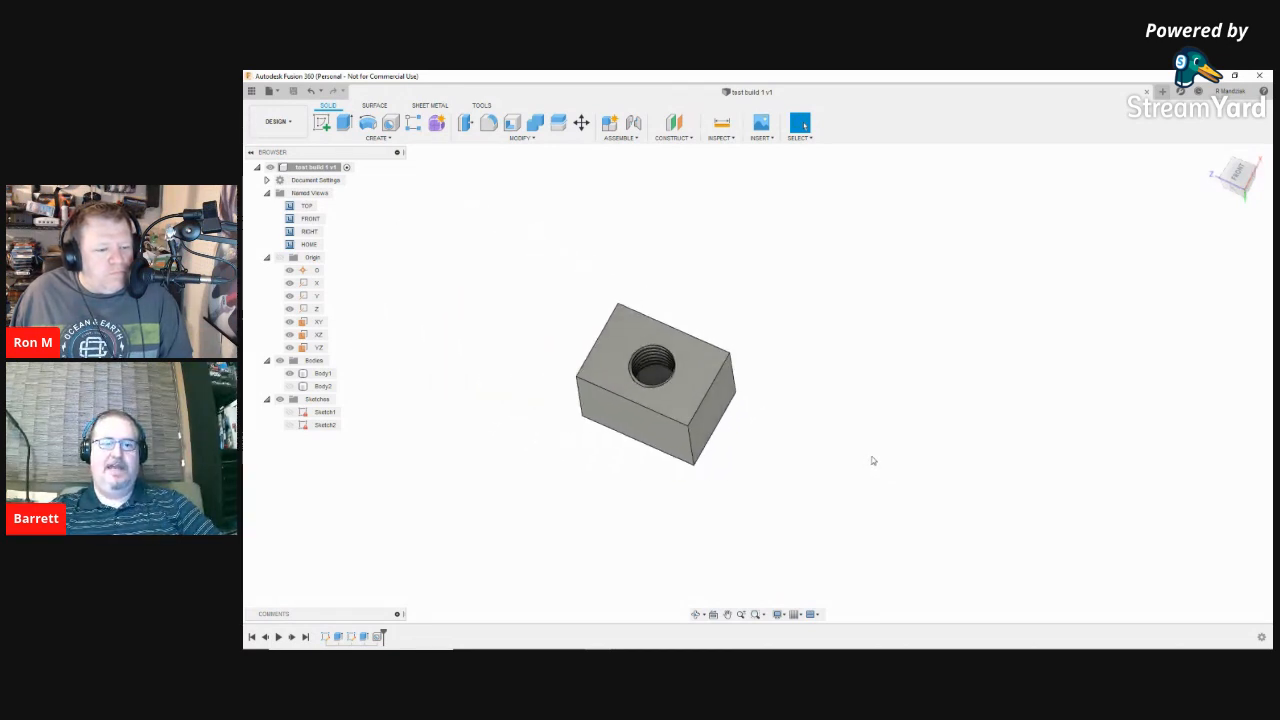
# Step: Orbit the block around to show its side face, nudging the view into place
pyautogui.keyDown('shift'); pyautogui.moveTo(872, 460); pyautogui.dragTo(680, 300, button='middle'); pyautogui.keyUp('shift')
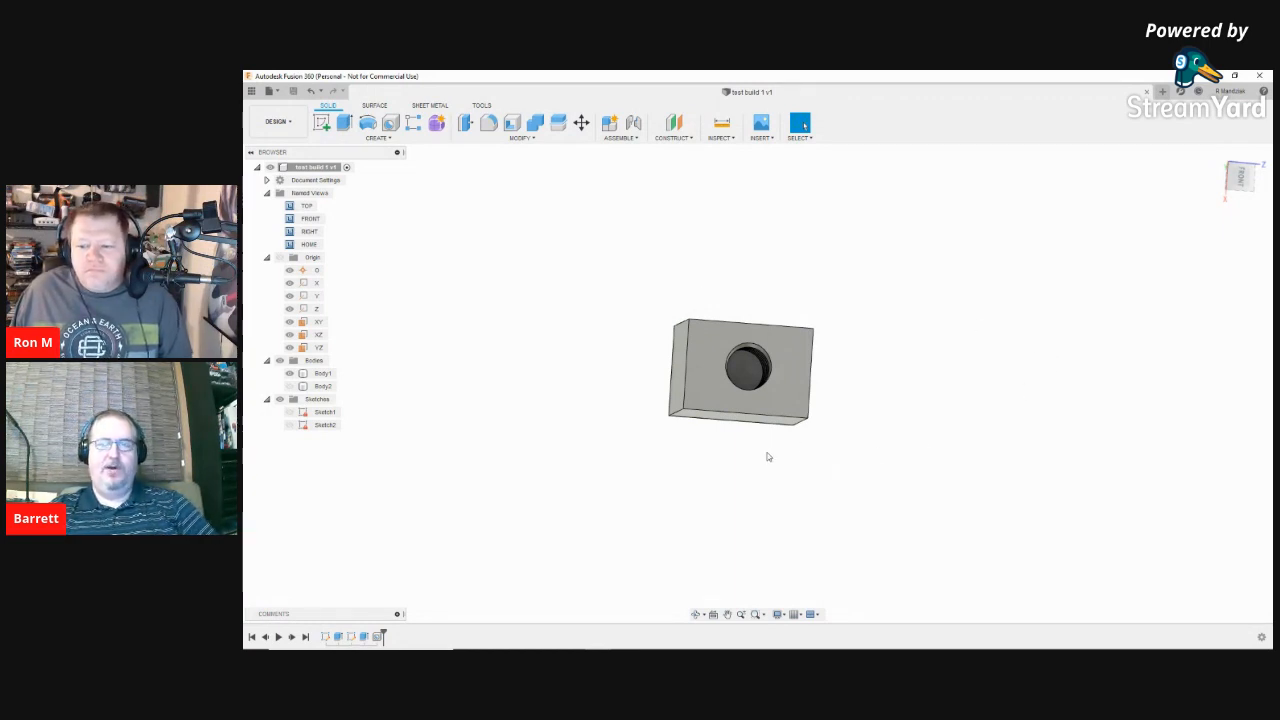
pyautogui.keyDown('shift'); pyautogui.moveTo(823, 451); pyautogui.dragTo(864, 408, button='middle'); pyautogui.keyUp('shift')
pyautogui.scroll(3, 864, 408)
pyautogui.moveTo(864, 408); pyautogui.dragTo(863, 408)
pyautogui.scroll(-3, 864, 408)
pyautogui.moveTo(863, 408); pyautogui.dragTo(877, 400, button='middle')
pyautogui.scroll(3, 872, 398)
pyautogui.scroll(-3, 872, 398)
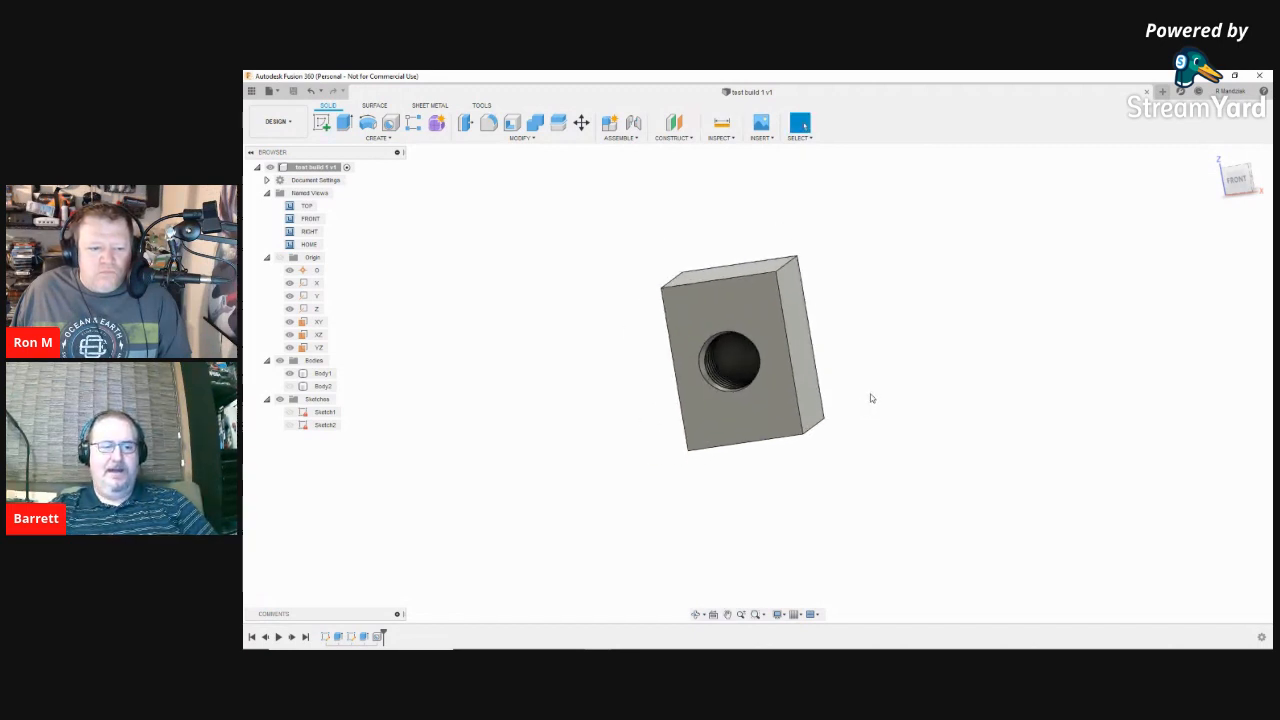
# Step: Select and deselect the block body, then pan and orbit to show its right side
pyautogui.click(755, 422)
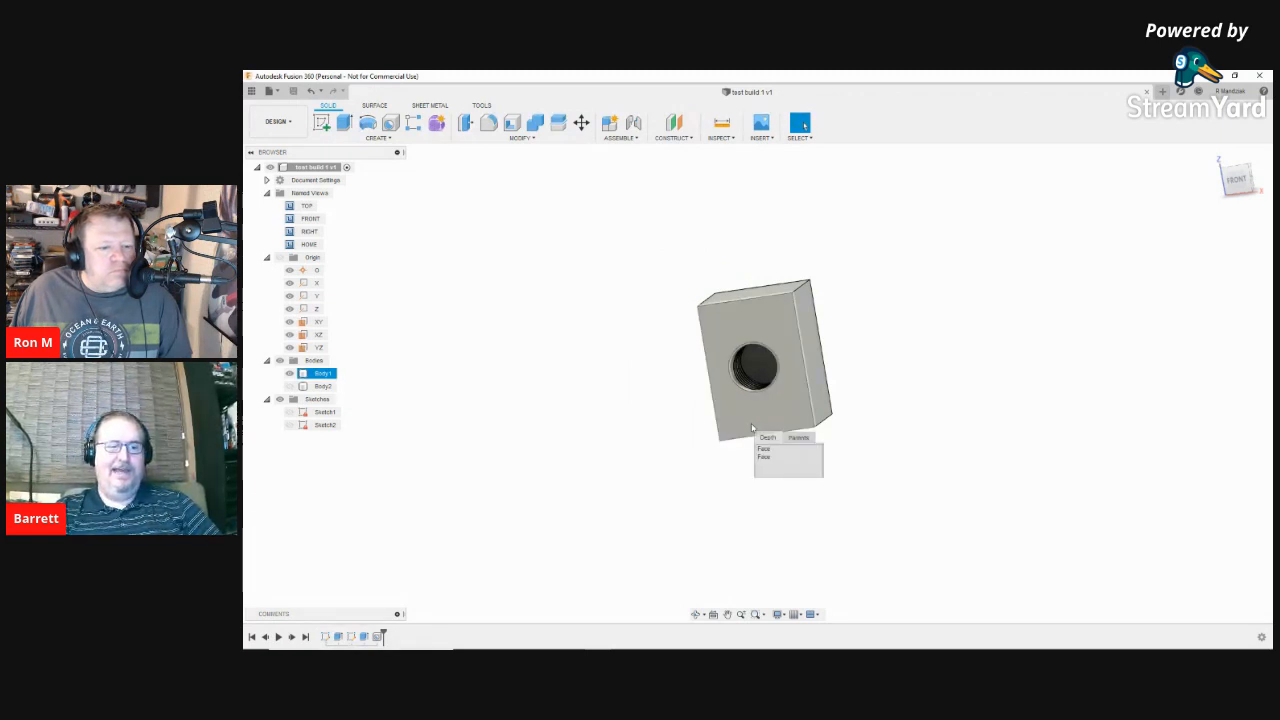
pyautogui.click(1078, 382)
pyautogui.moveTo(894, 414)
pyautogui.mouseDown(button='middle')
pyautogui.moveTo(908, 395)
pyautogui.moveTo(883, 403)
pyautogui.mouseUp(button='middle')
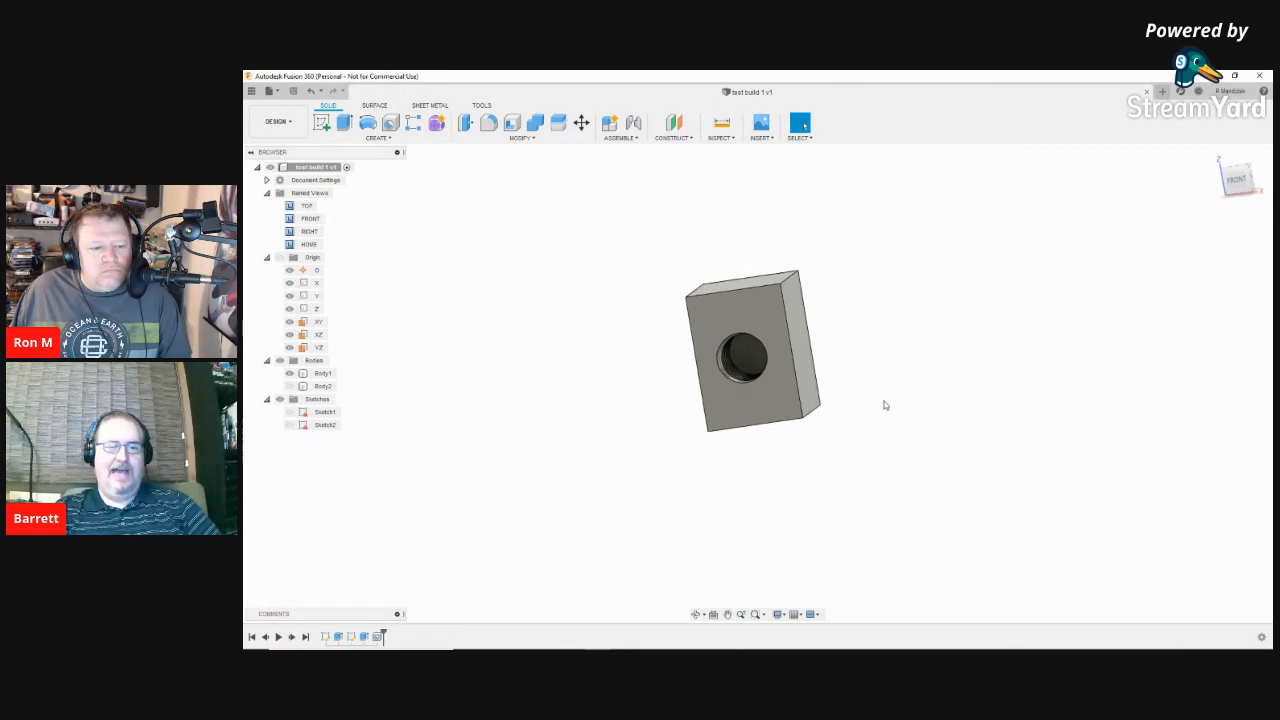
pyautogui.keyDown('shift'); pyautogui.moveTo(906, 396); pyautogui.dragTo(889, 393, button='middle'); pyautogui.keyUp('shift')
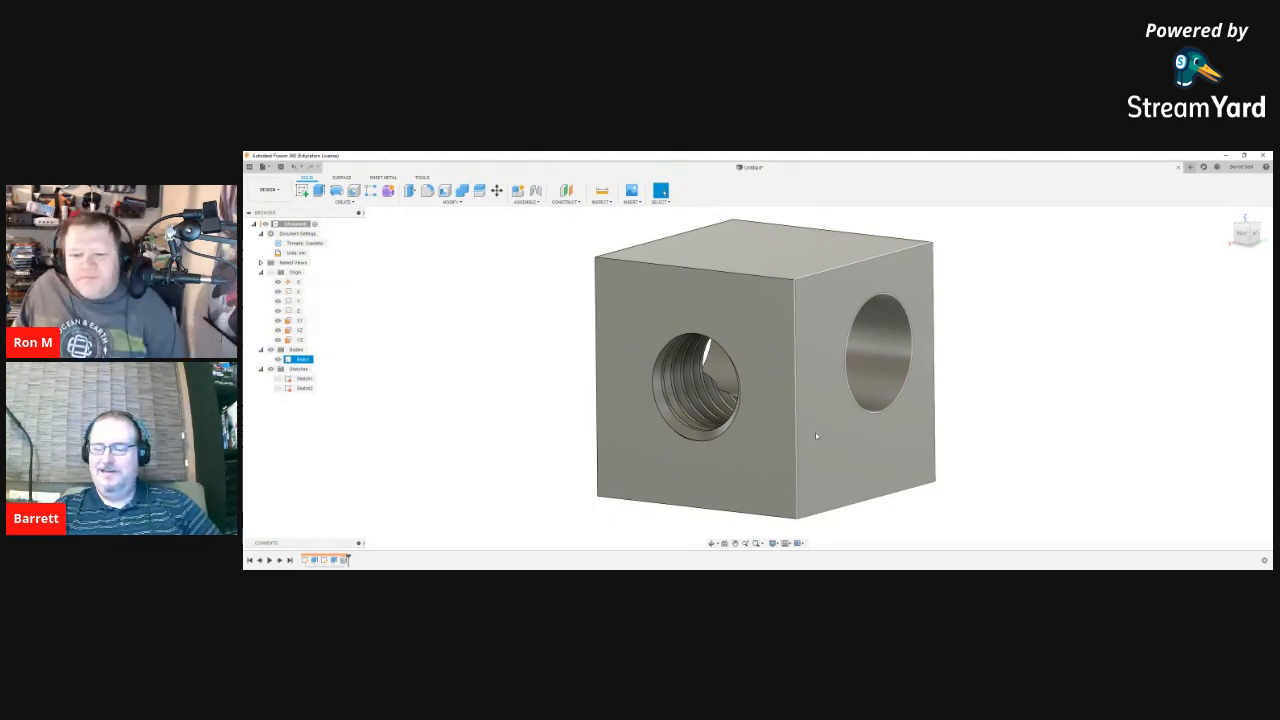
# Step: Orbit and pan the second cube to show both its threaded and plain holes
pyautogui.moveTo(853, 496)
pyautogui.keyDown('shift'); pyautogui.mouseDown(button='middle')
pyautogui.moveTo(826, 508)
pyautogui.moveTo(851, 498)
pyautogui.mouseUp(button='middle'); pyautogui.keyUp('shift')
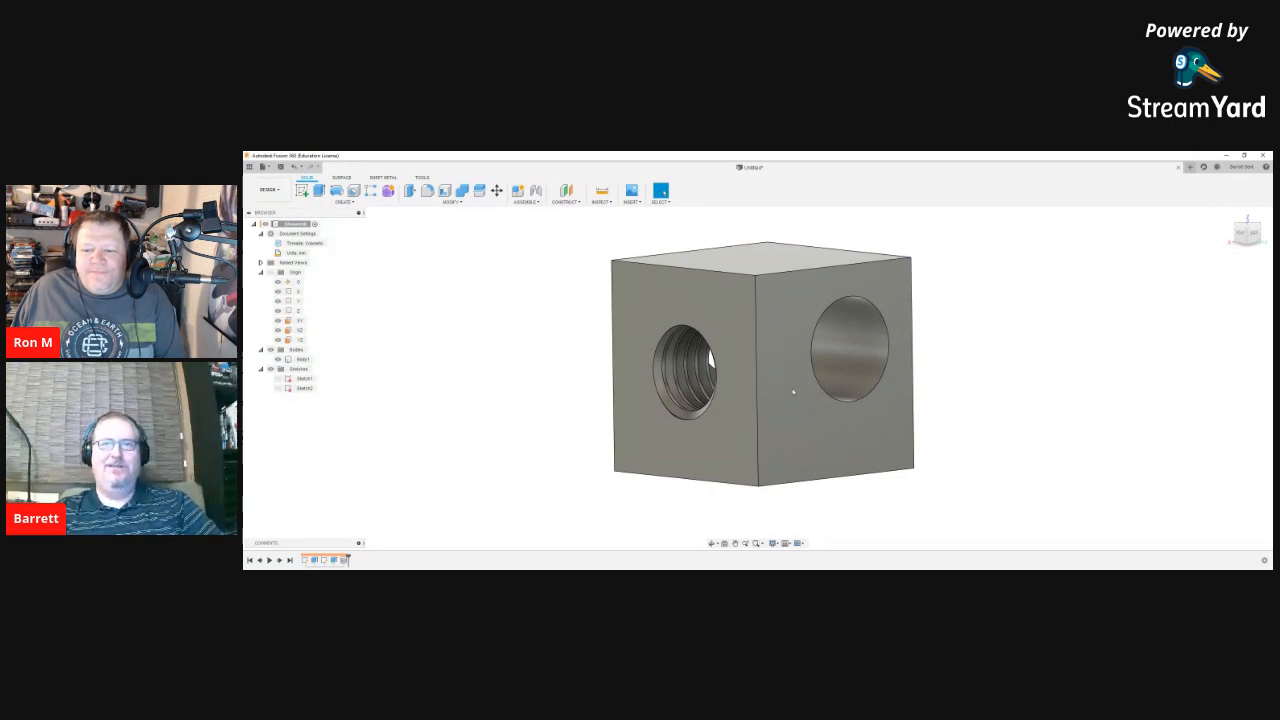
pyautogui.moveTo(1057, 397); pyautogui.dragTo(954, 408, button='middle')
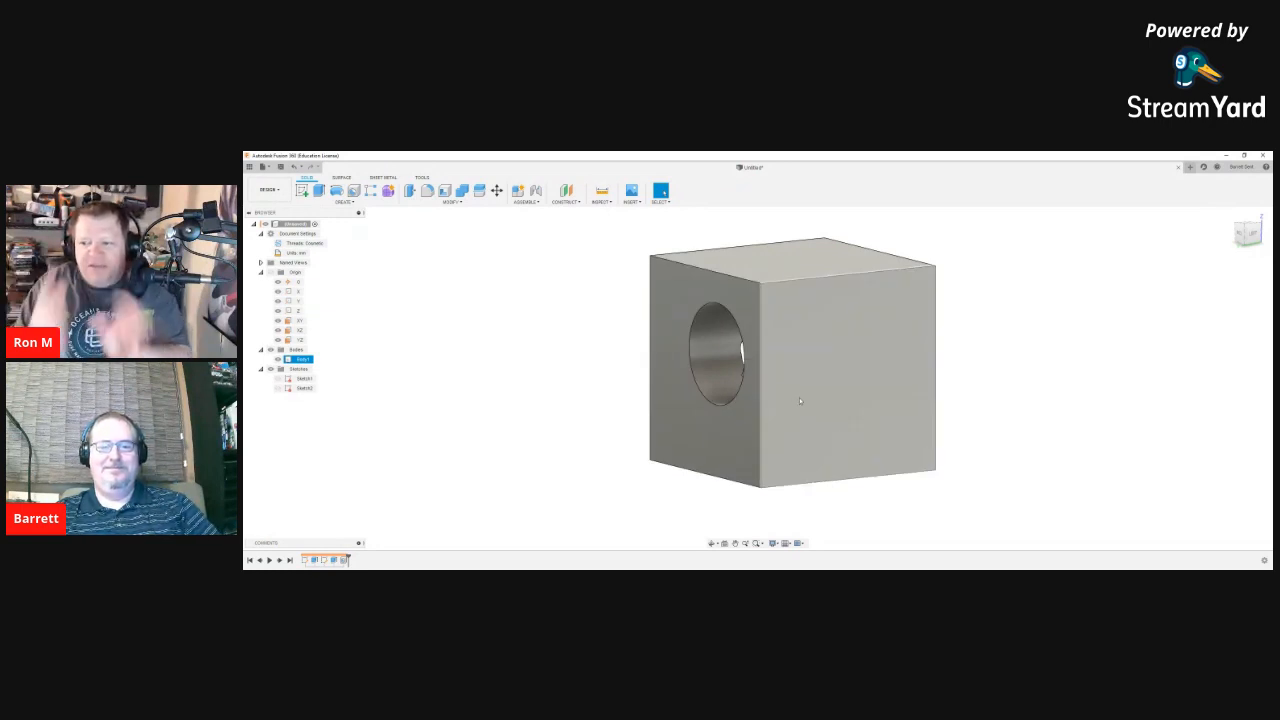
pyautogui.keyDown('shift'); pyautogui.moveTo(799, 397); pyautogui.dragTo(789, 412, button='middle'); pyautogui.keyUp('shift')
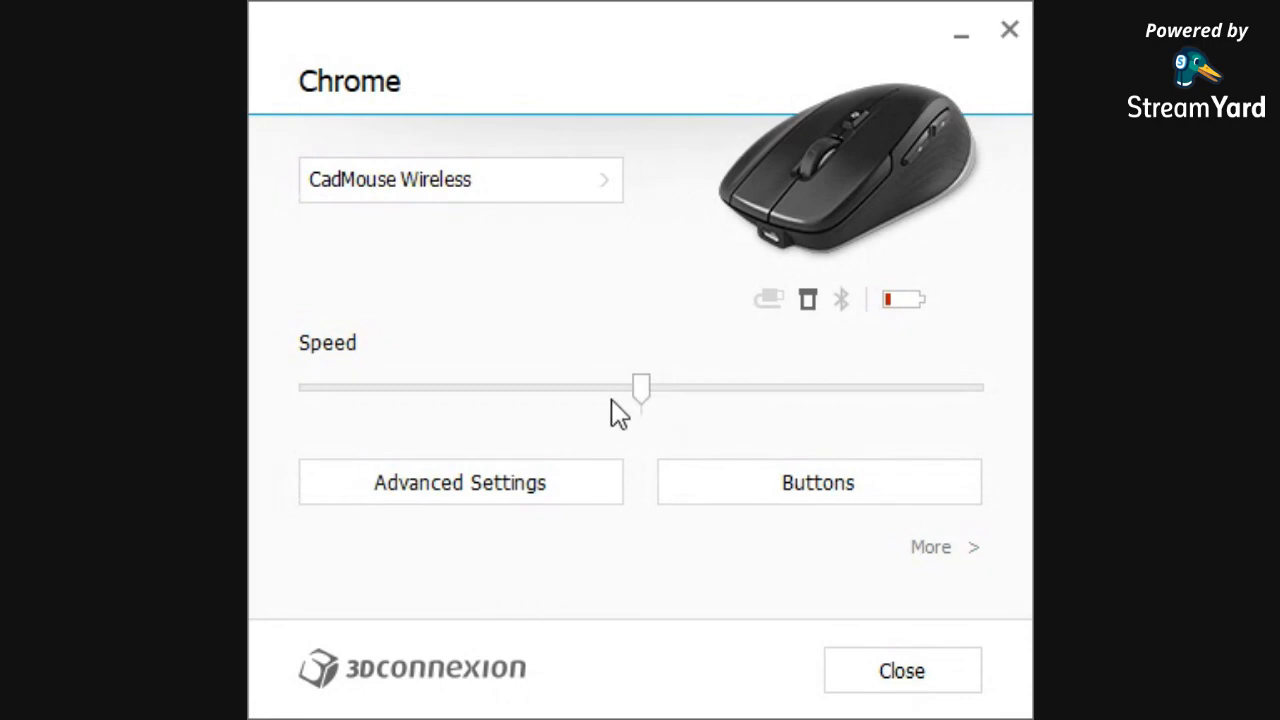
# Step: Review the CadMouse options, then switch to the SpaceMouse Wireless and check its button assignments
pyautogui.click(738, 497)
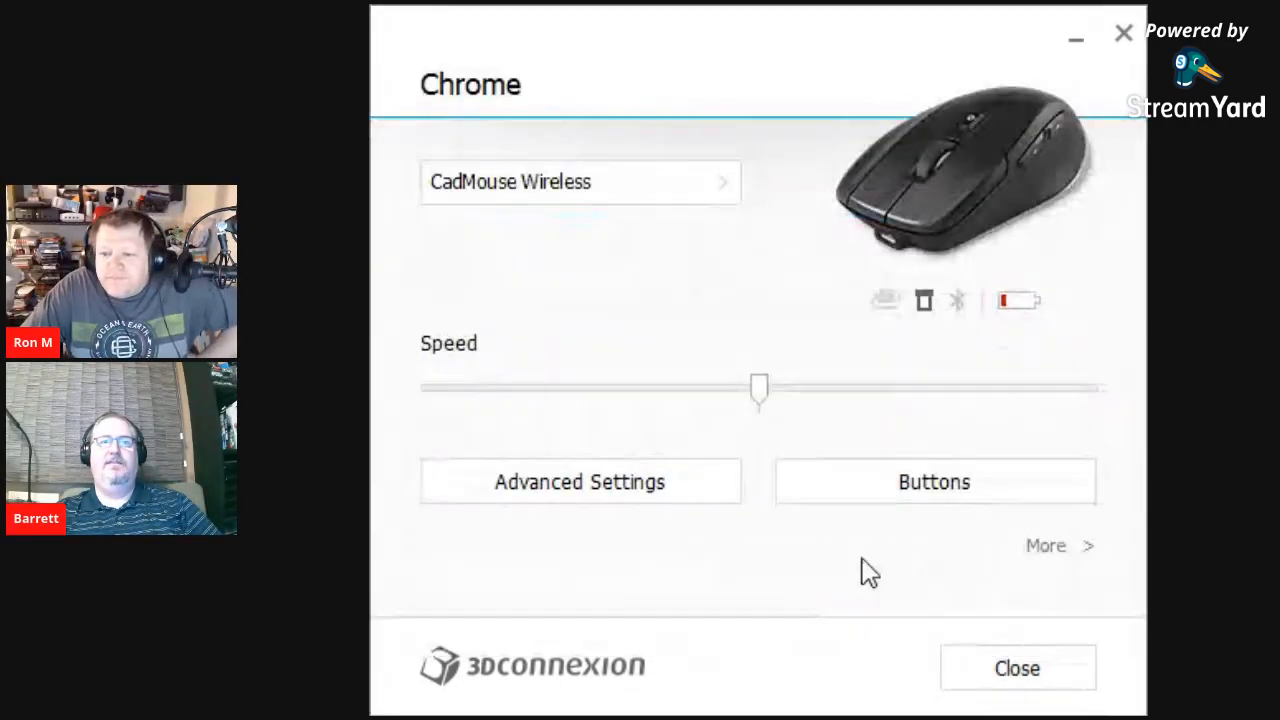
pyautogui.click(714, 482)
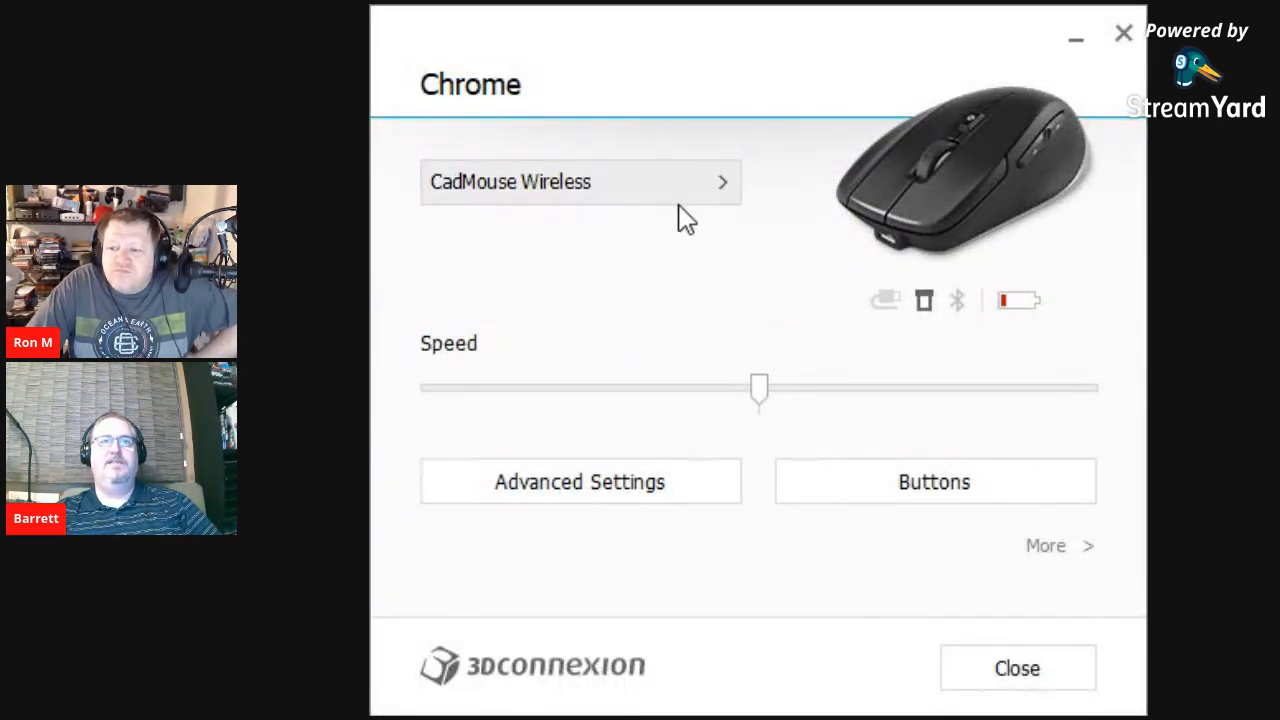
pyautogui.click(679, 207)
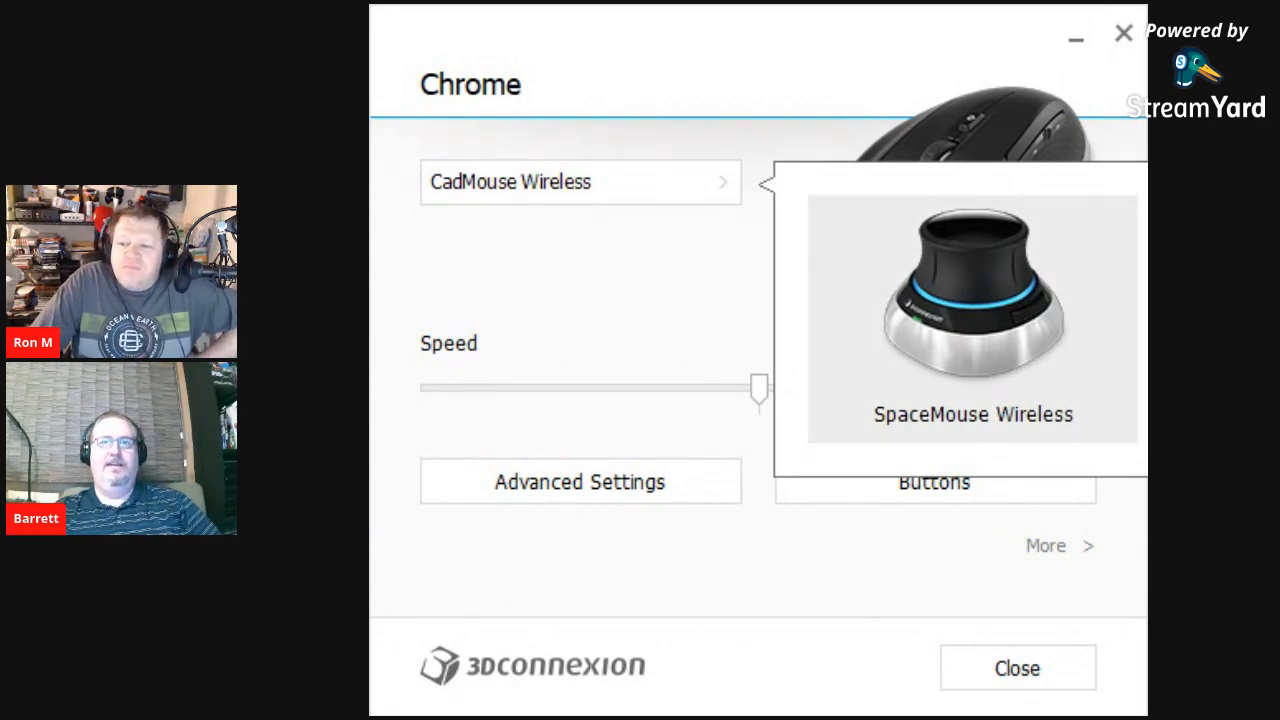
pyautogui.click(977, 345)
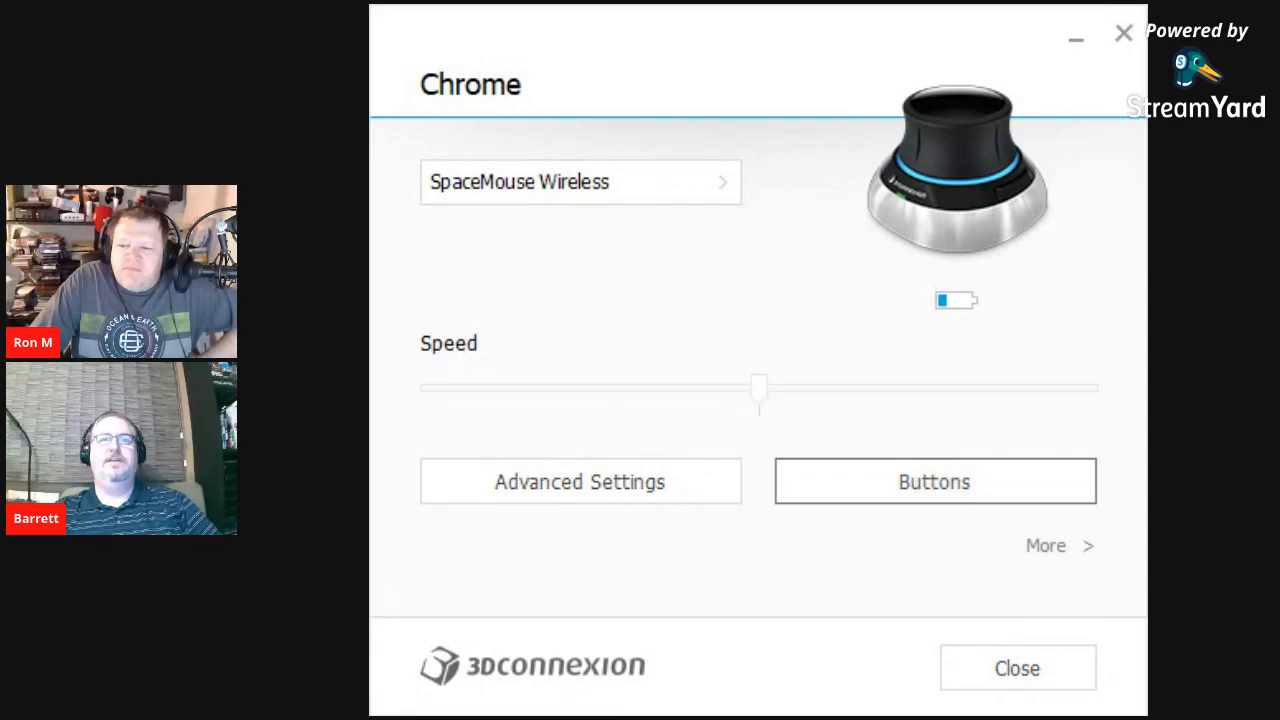
pyautogui.click(935, 481)
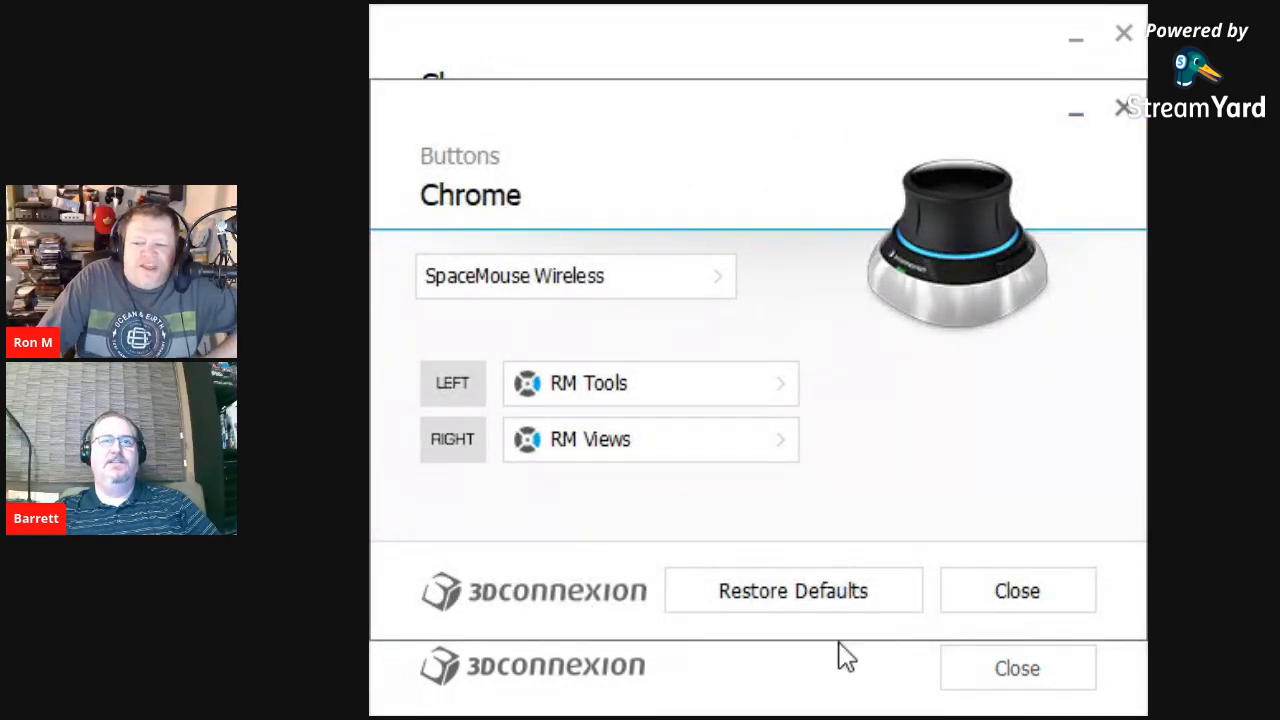
pyautogui.click(1040, 591)
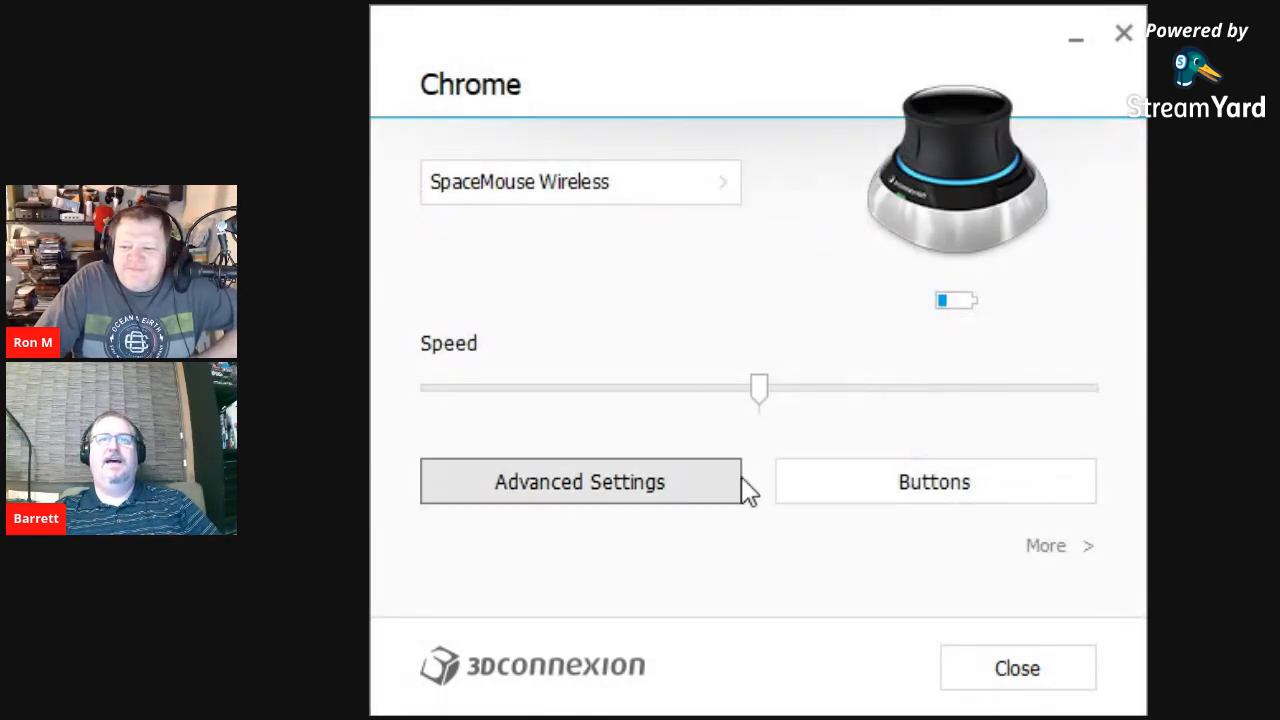